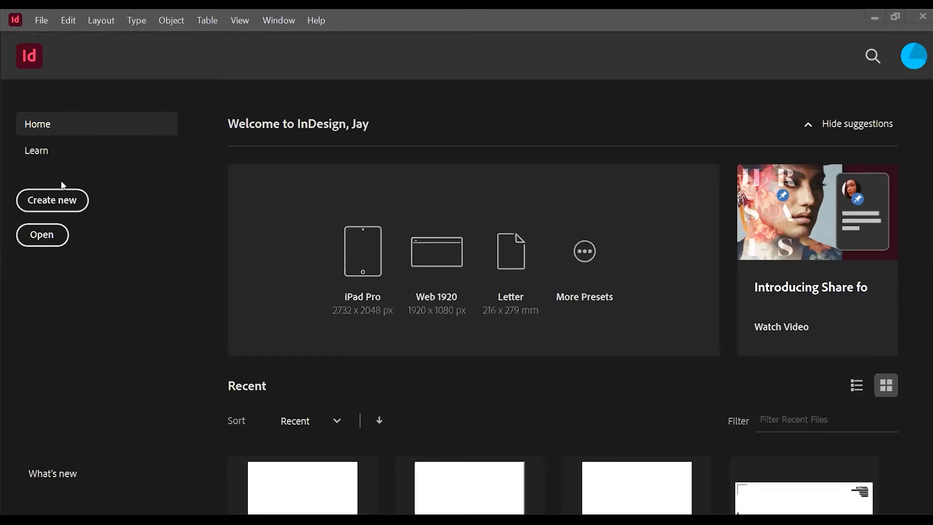
# Create a new landscape document 841 mm wide and 594 mm high.
pyautogui.click(48, 208)
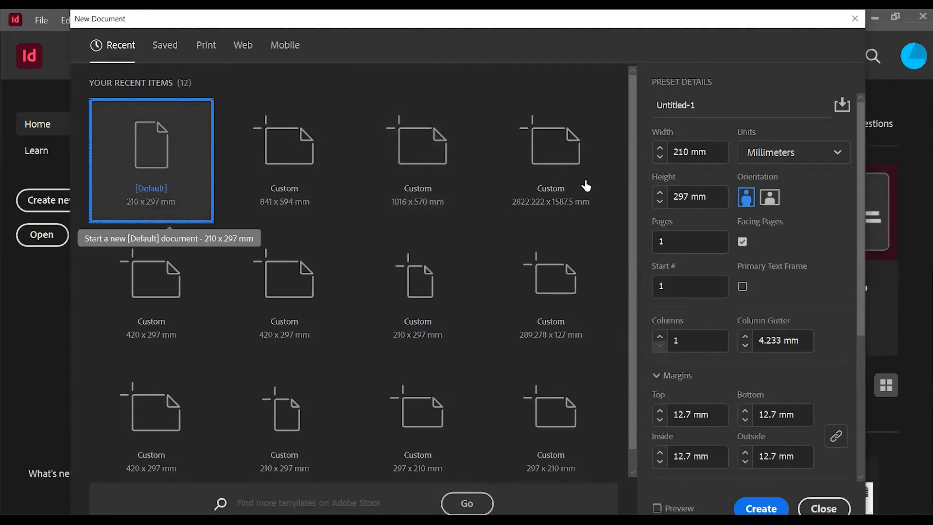
pyautogui.doubleClick(690, 151)
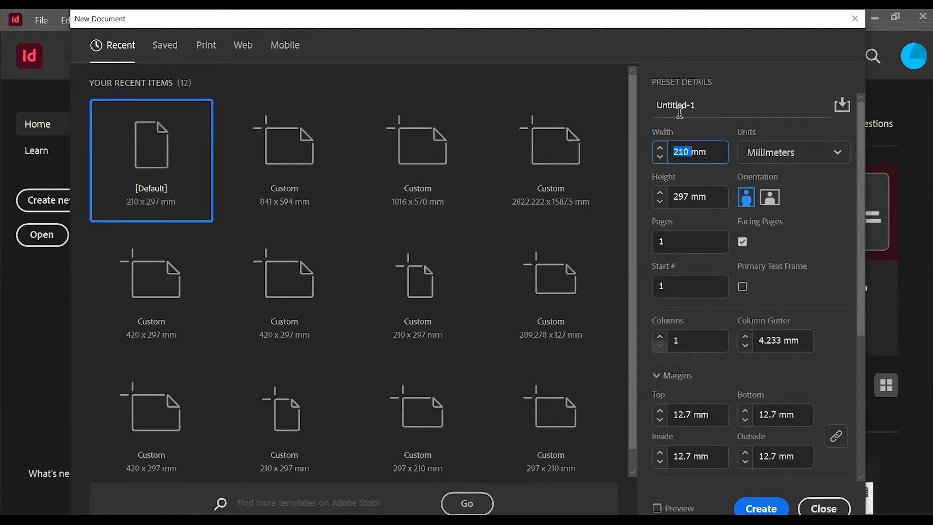
pyautogui.write('841')
pyautogui.press('Tab')
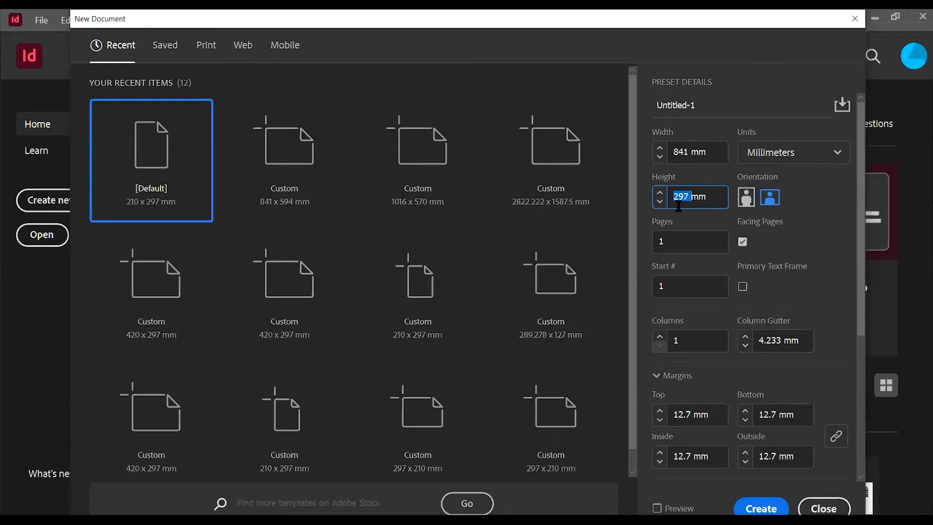
pyautogui.write('594')
pyautogui.click(761, 192)
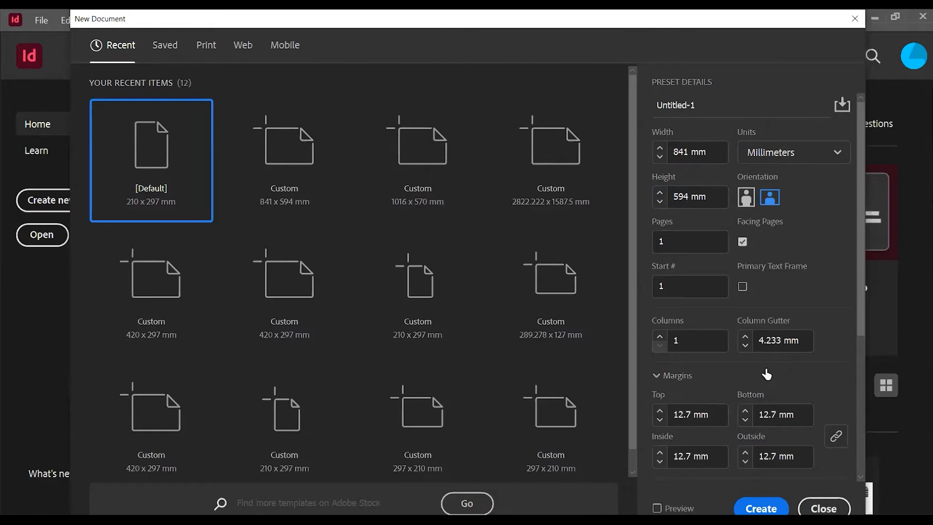
pyautogui.click(770, 507)
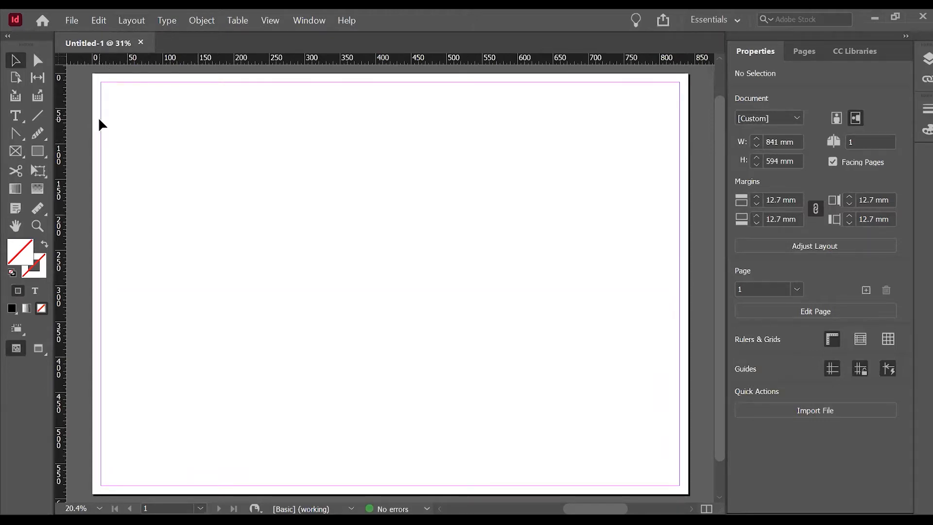
pyautogui.scroll(4, 155, 181)
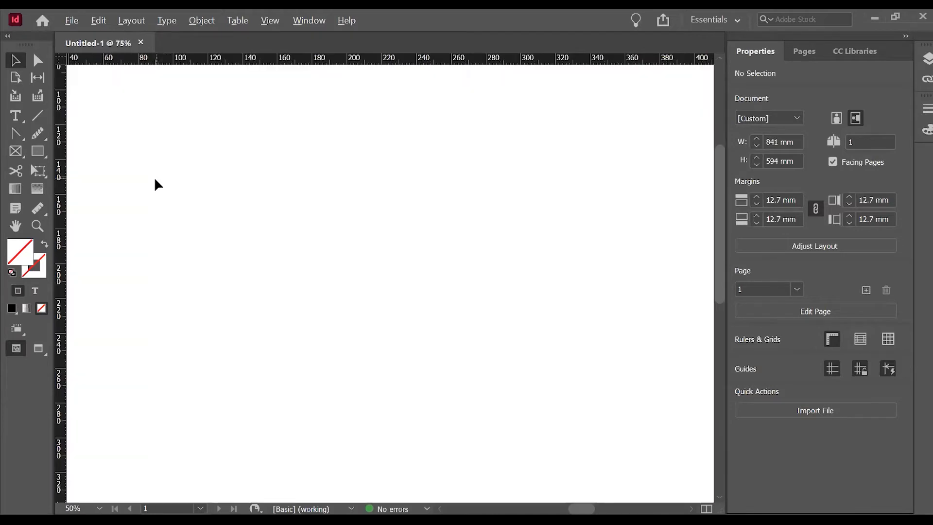
pyautogui.scroll(-8, 448, 291)
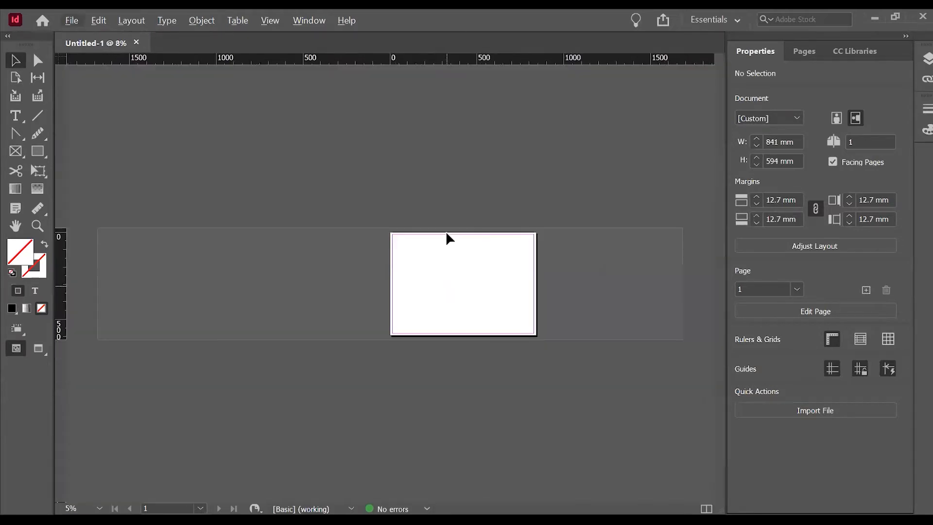
pyautogui.scroll(5, 423, 212)
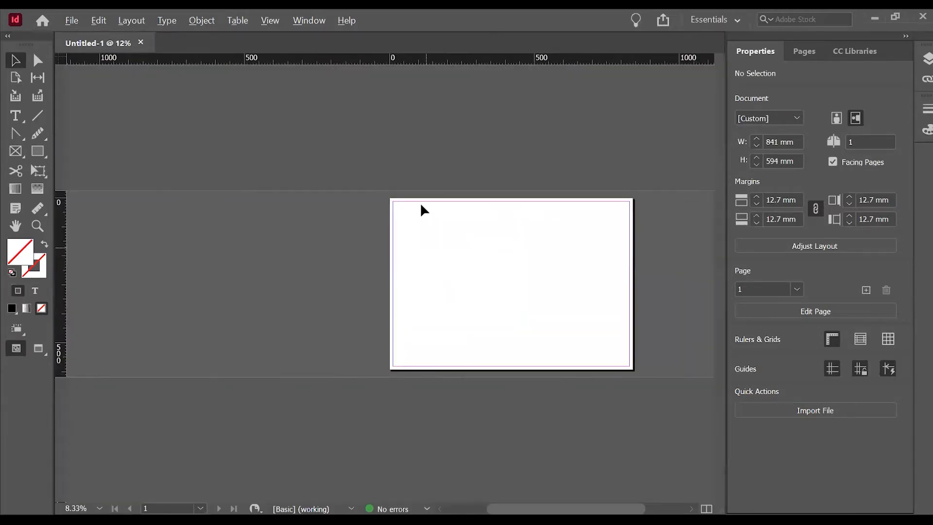
pyautogui.scroll(-1, 181, 190)
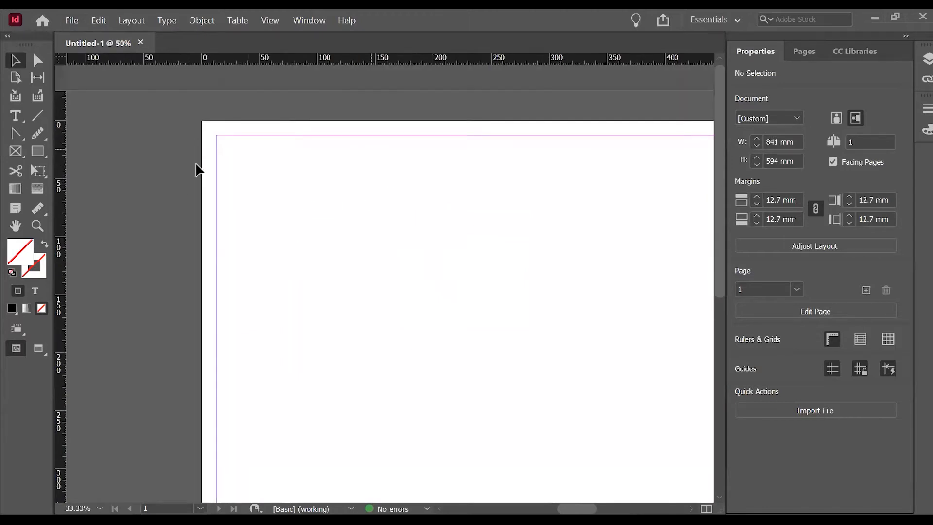
pyautogui.scroll(-3, 231, 239)
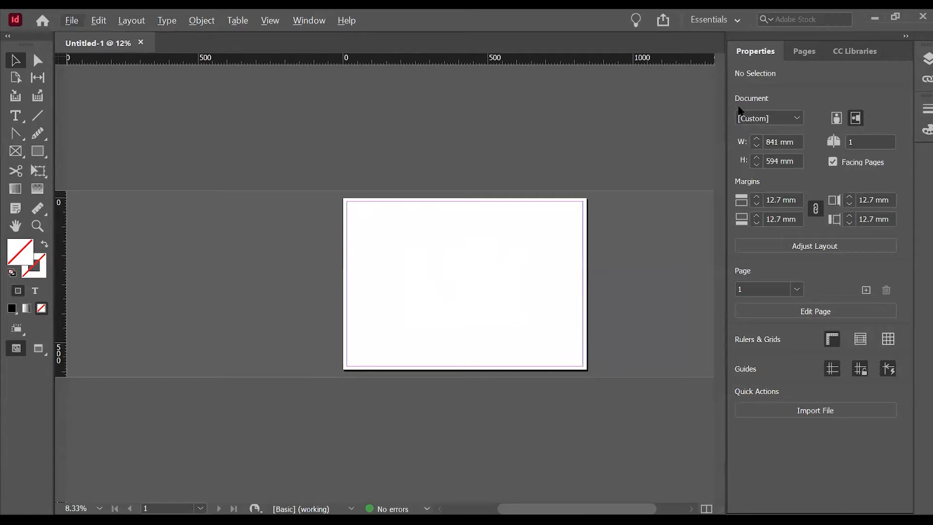
# Set the document's default font to Macho Regular.
pyautogui.click(162, 23)
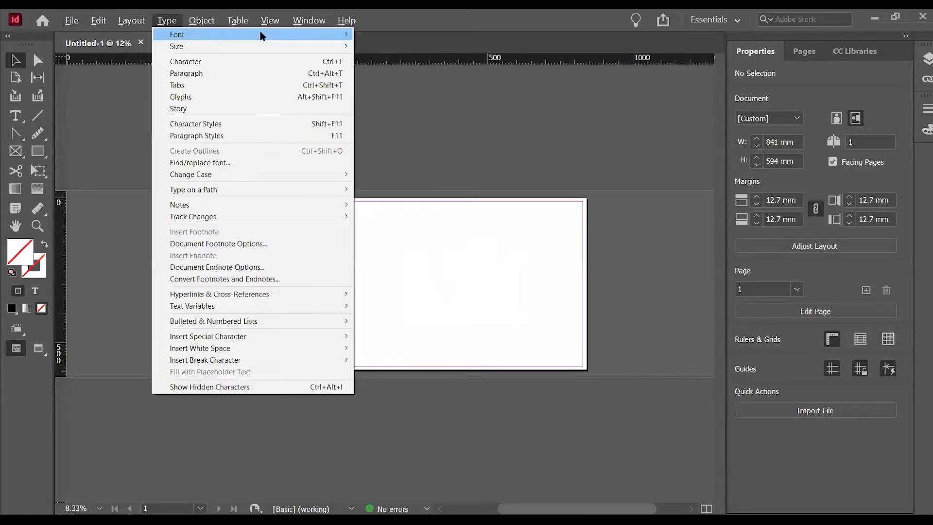
pyautogui.moveTo(269, 37)
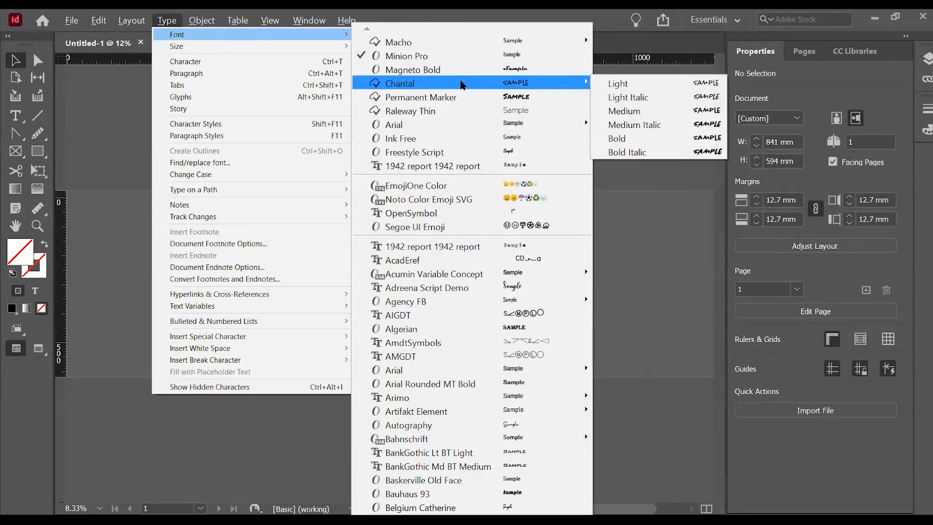
pyautogui.moveTo(469, 42)
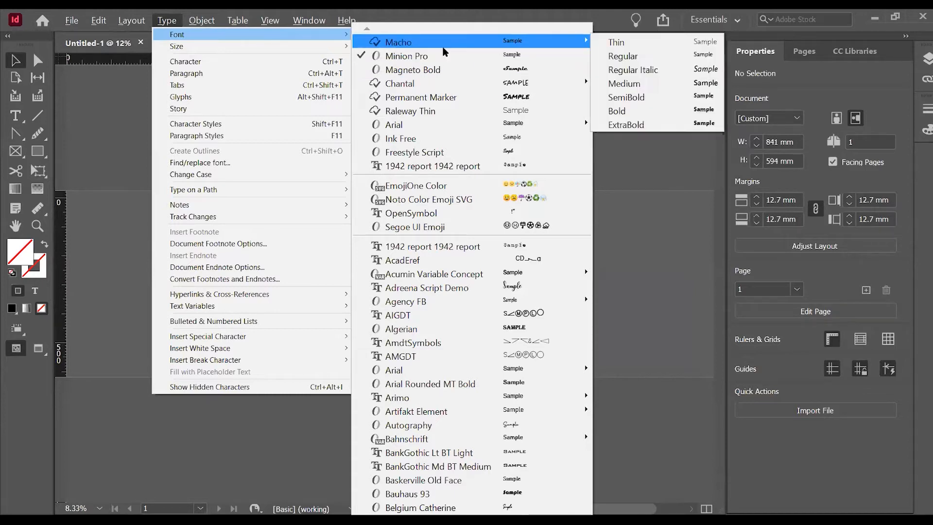
pyautogui.click(613, 57)
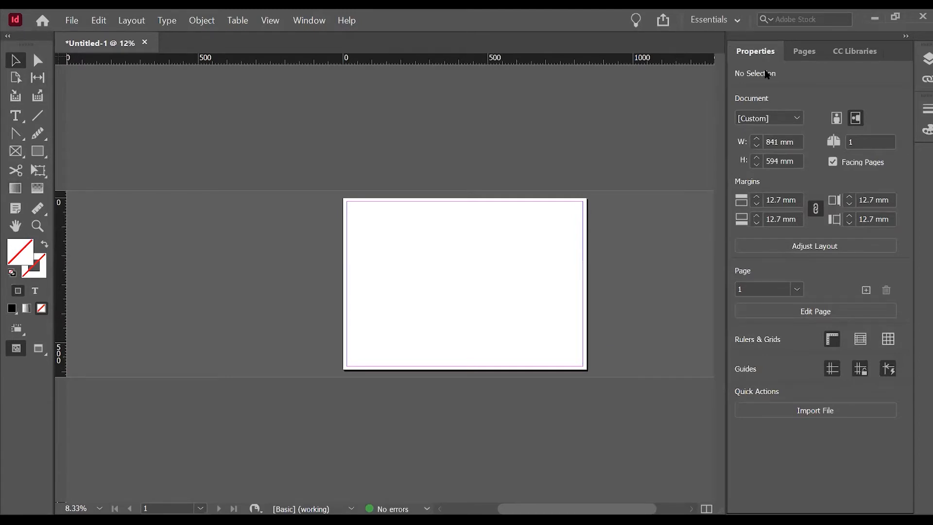
# Add a second page to the document.
pyautogui.click(806, 53)
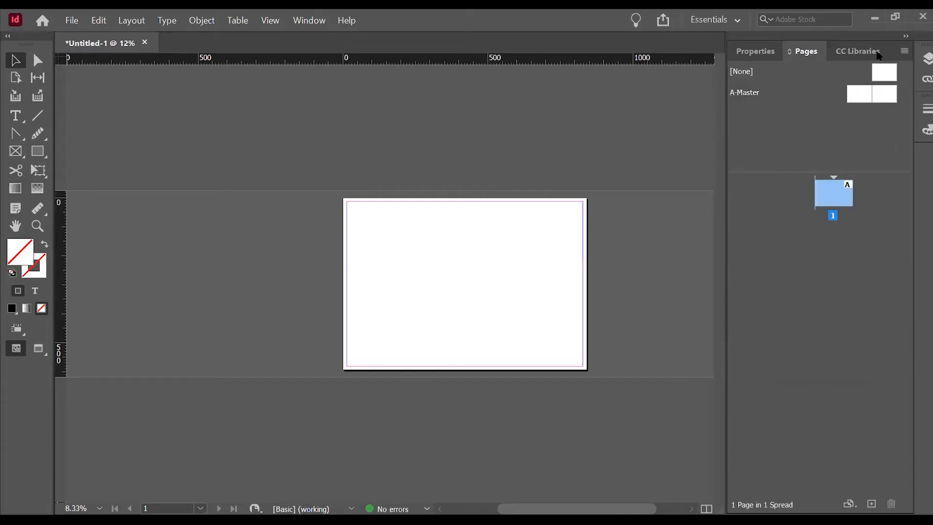
pyautogui.click(858, 51)
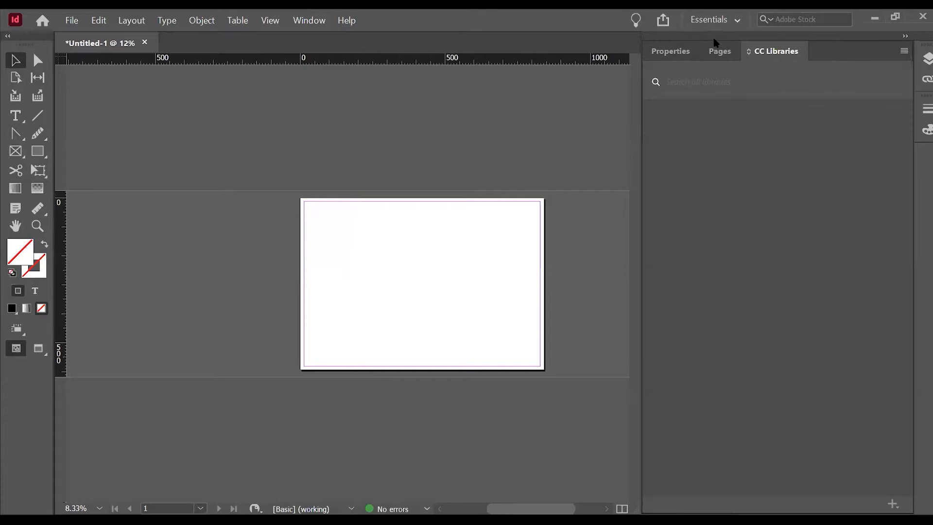
pyautogui.click(722, 52)
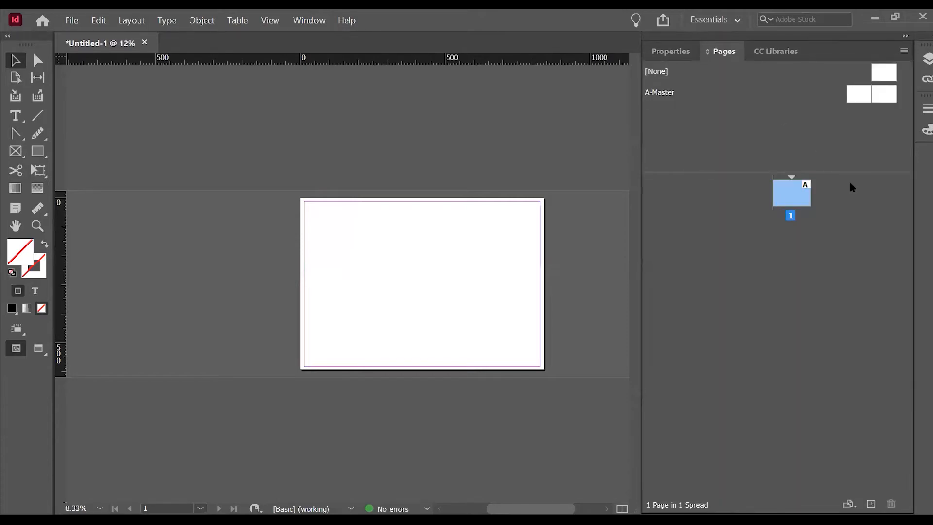
pyautogui.click(870, 504)
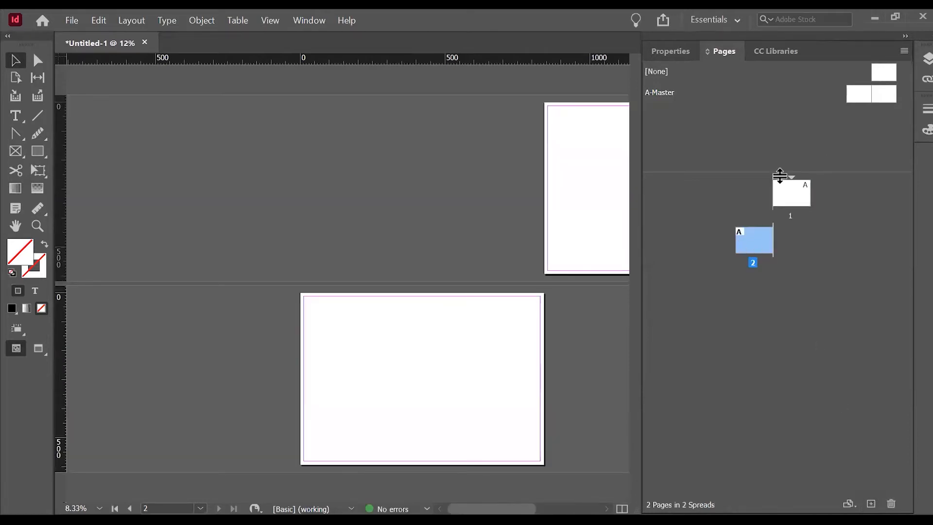
# Delete page 2 from the document and return to the document properties.
pyautogui.scroll(-1, 436, 290)
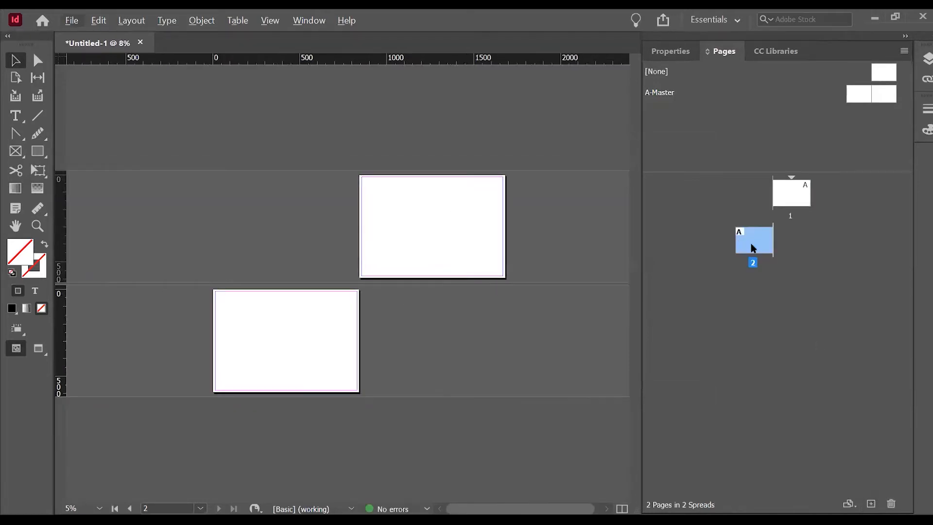
pyautogui.click(891, 503)
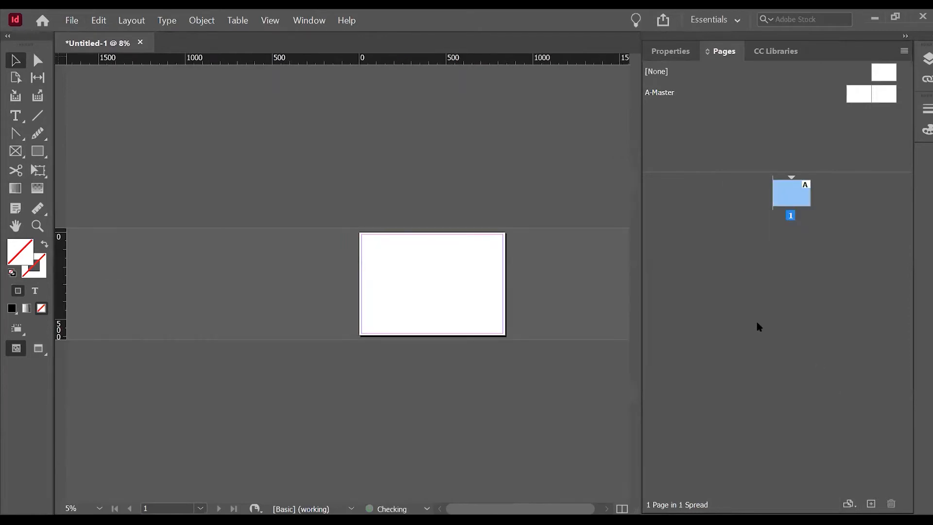
pyautogui.click(689, 50)
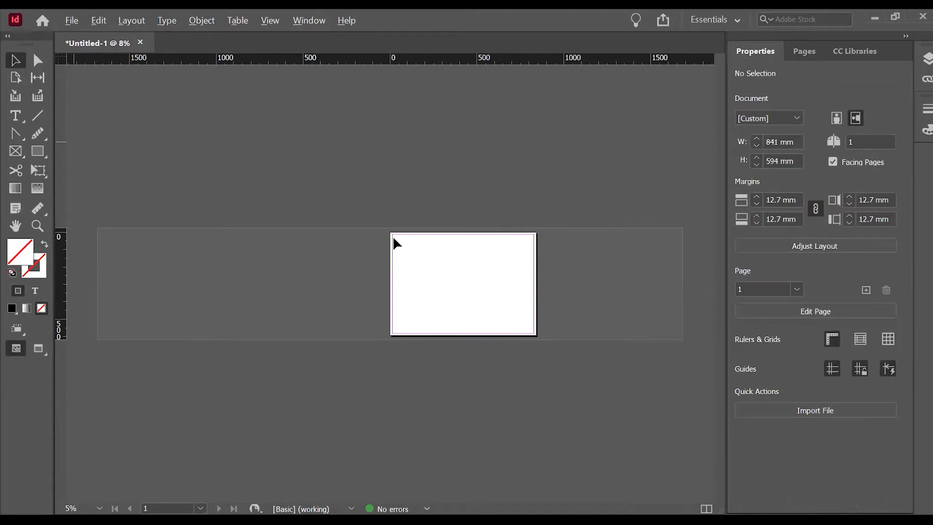
# Draw a text frame about 162 by 60 mm at the page's upper-left margin corner and enter CAFE PROJECT in it.
pyautogui.scroll(5, 394, 238)
pyautogui.scroll(-2, 341, 319)
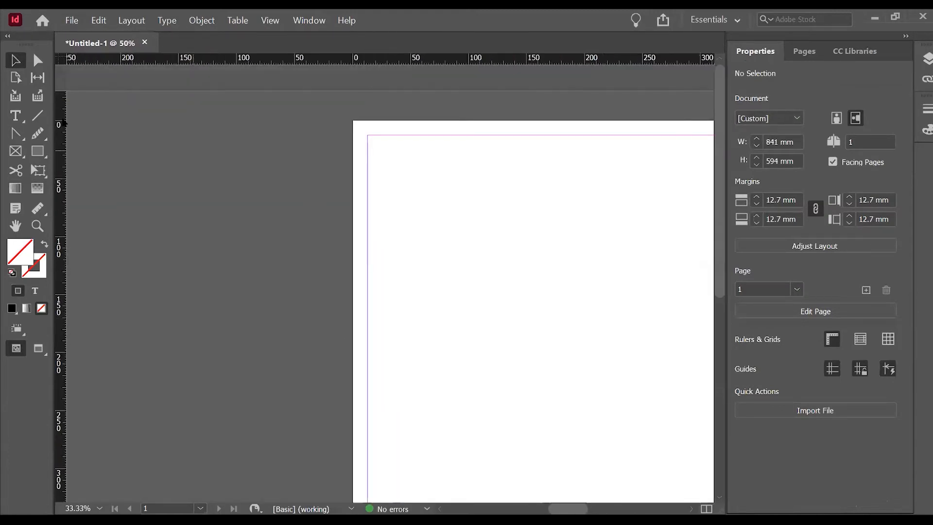
pyautogui.click(16, 116)
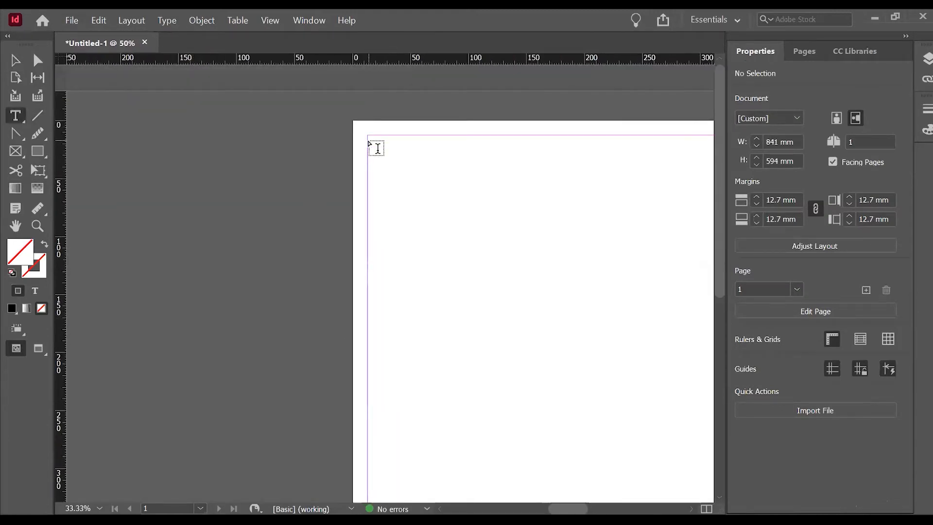
pyautogui.moveTo(370, 136); pyautogui.dragTo(558, 205)
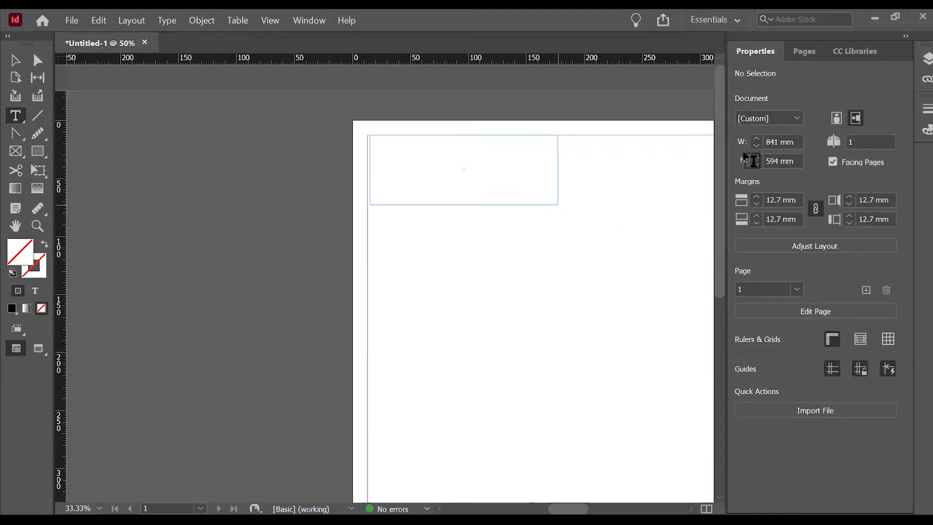
pyautogui.click(527, 136)
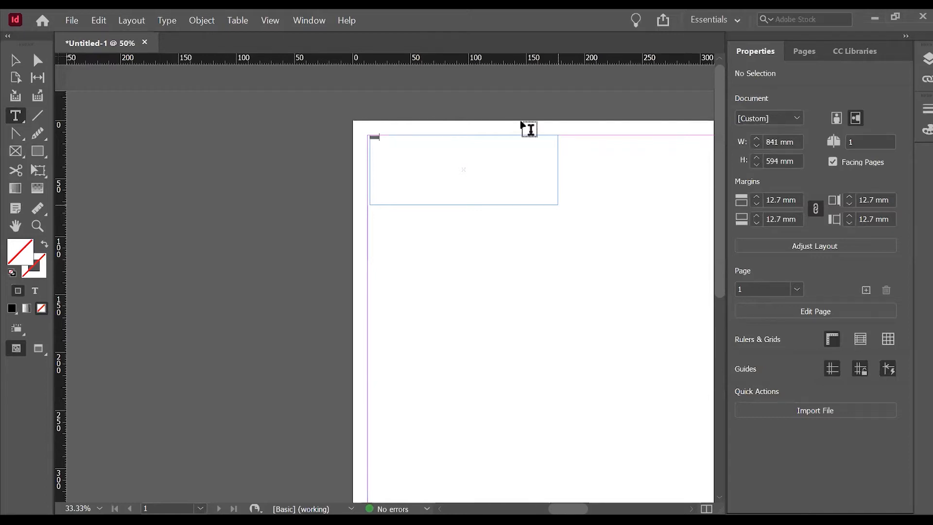
pyautogui.write('This is a')
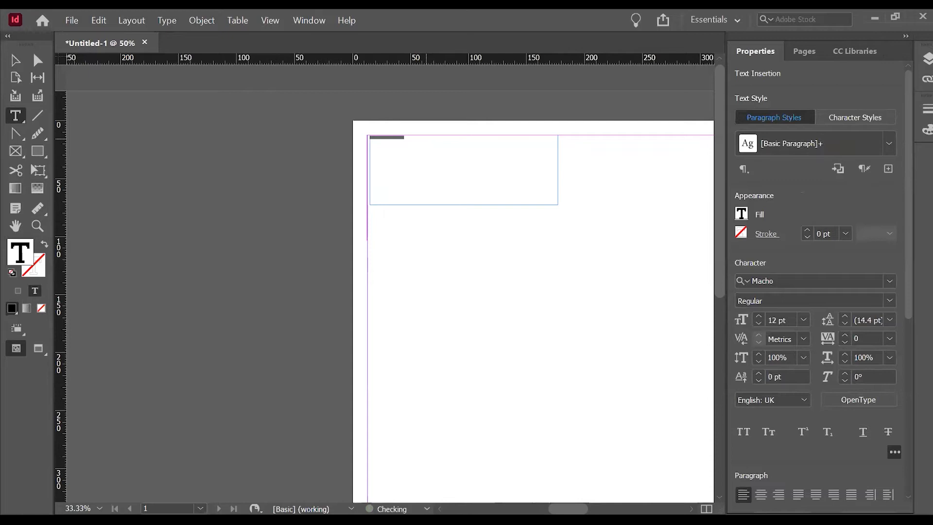
pyautogui.moveTo(411, 137); pyautogui.dragTo(369, 138)
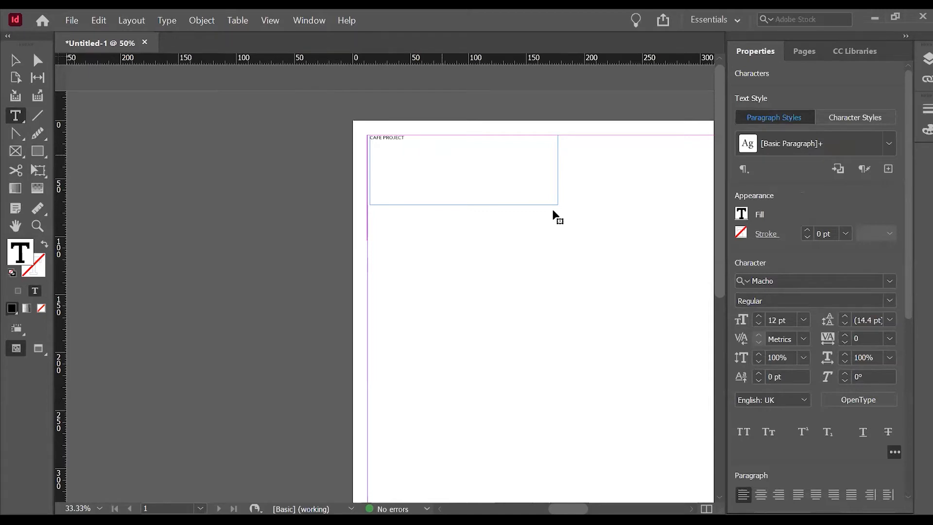
# Select the CAFE PROJECT text frame and set its font size to 30 pt.
pyautogui.click(515, 152)
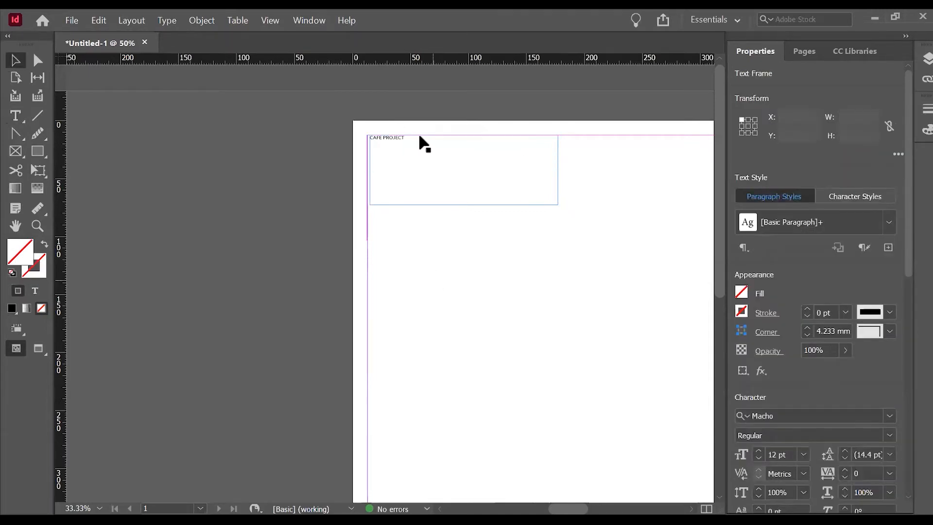
pyautogui.click(399, 141)
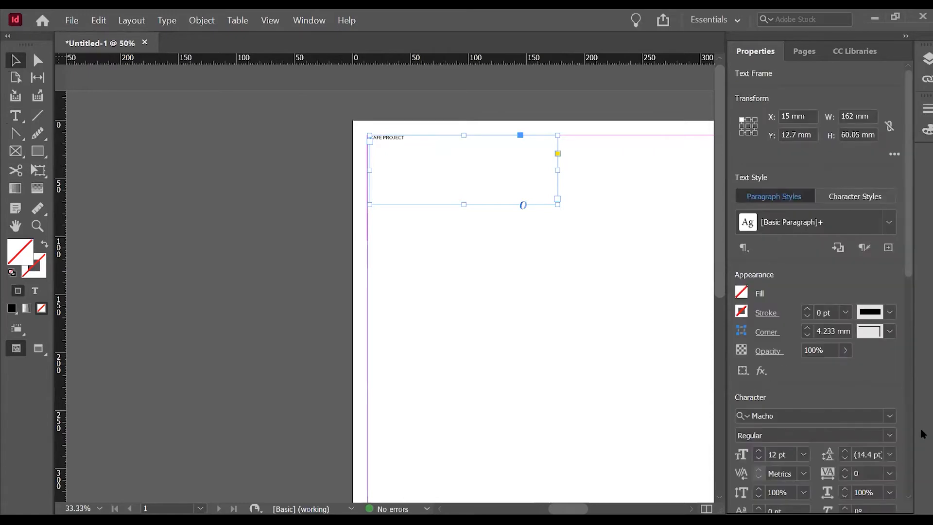
pyautogui.click(803, 454)
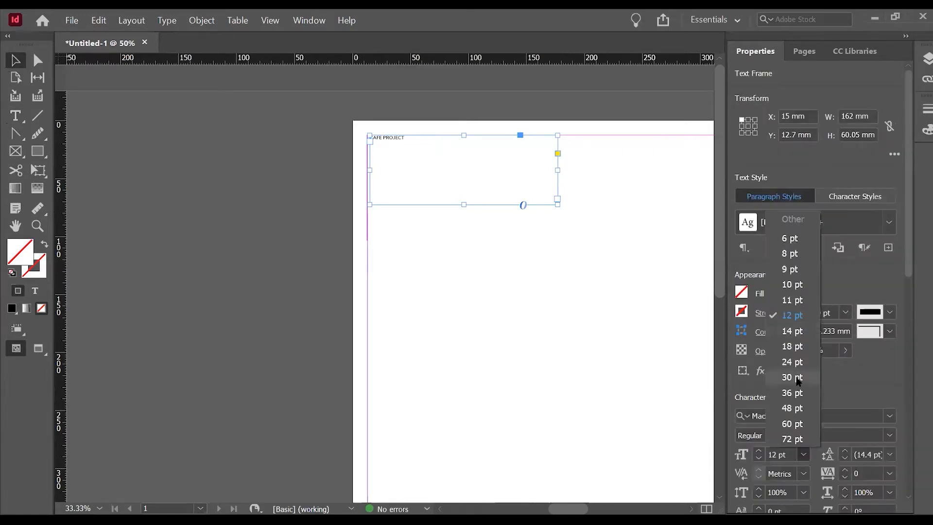
pyautogui.click(792, 377)
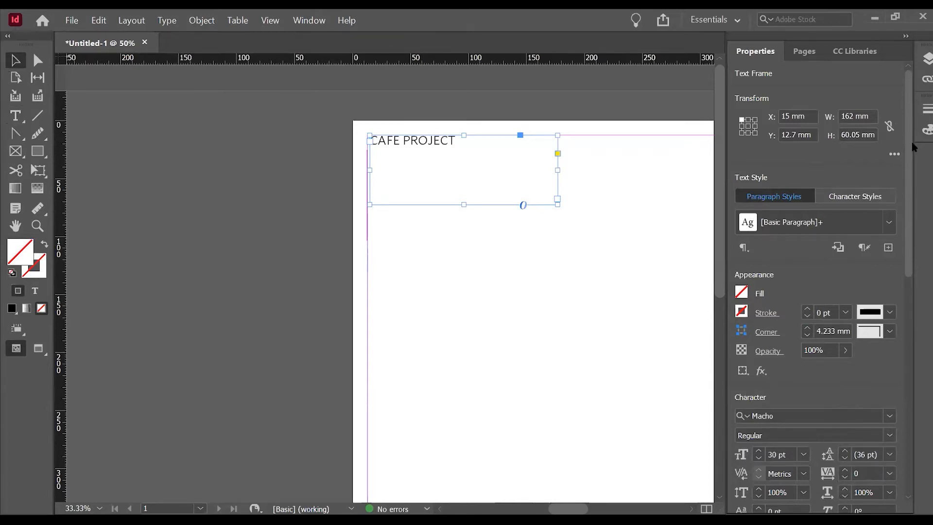
# Increase the tracking of the CAFE PROJECT title to 100.
pyautogui.scroll(-2, 826, 382)
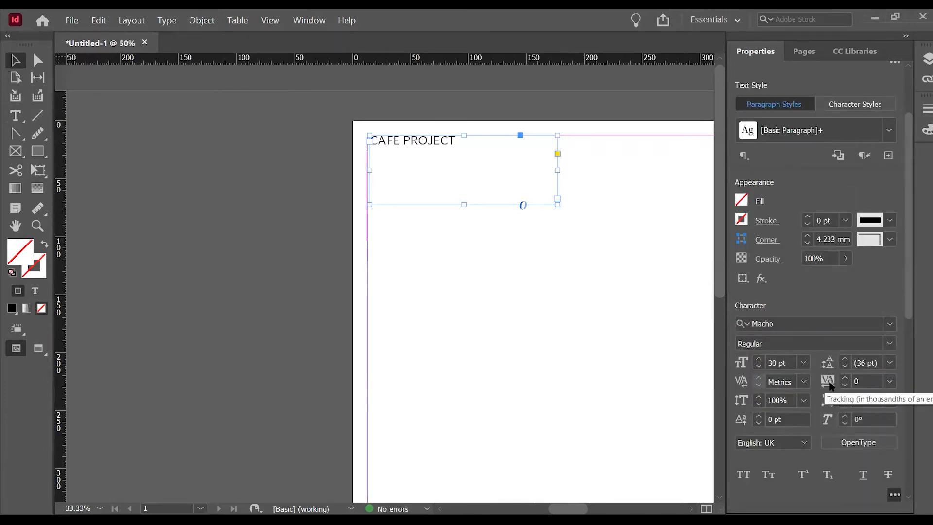
pyautogui.click(846, 378)
pyautogui.click(846, 378)
pyautogui.click(846, 378)
pyautogui.click(847, 378)
pyautogui.click(846, 378)
pyautogui.click(846, 378)
pyautogui.click(847, 378)
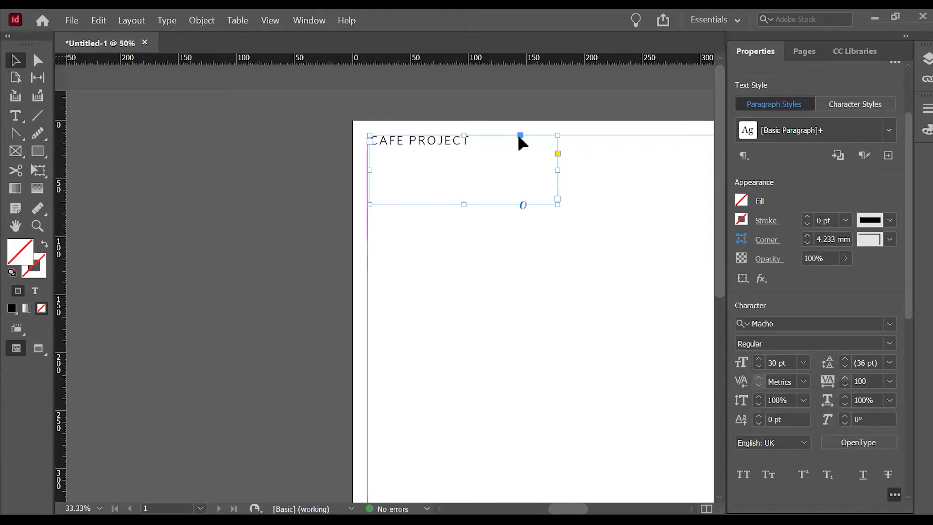
# Shorten the title's text frame to fit its single line and move it flush with the page's left margin.
pyautogui.moveTo(464, 205); pyautogui.dragTo(464, 147)
pyautogui.click(534, 206)
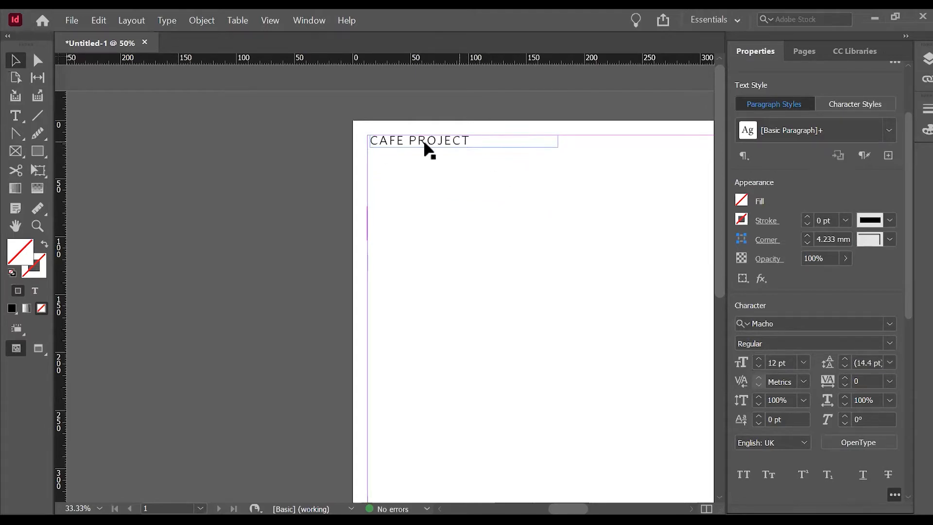
pyautogui.scroll(4, 367, 132)
pyautogui.moveTo(417, 177); pyautogui.dragTo(427, 181)
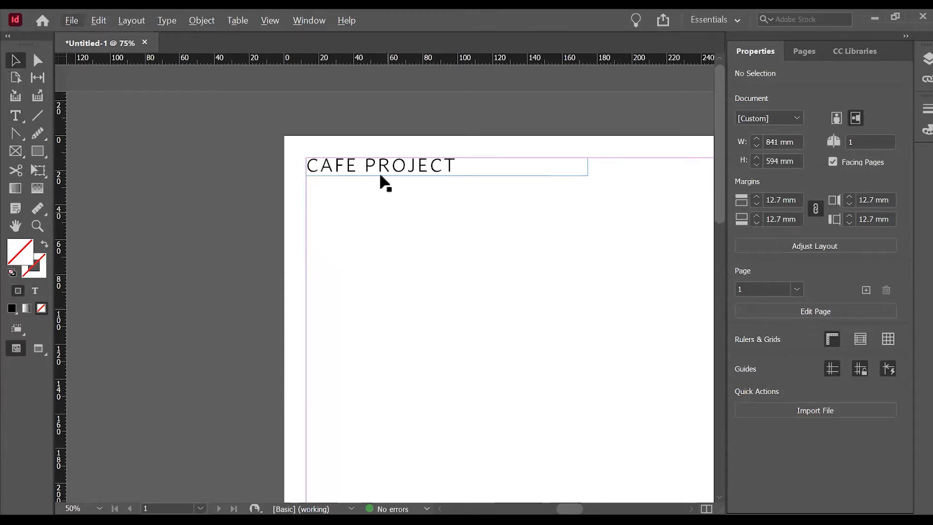
# Duplicate the CAFE PROJECT text frame just below the original at Y 36.5 mm and replace its text with the author's full name.
pyautogui.moveTo(388, 171); pyautogui.dragTo(385, 207)
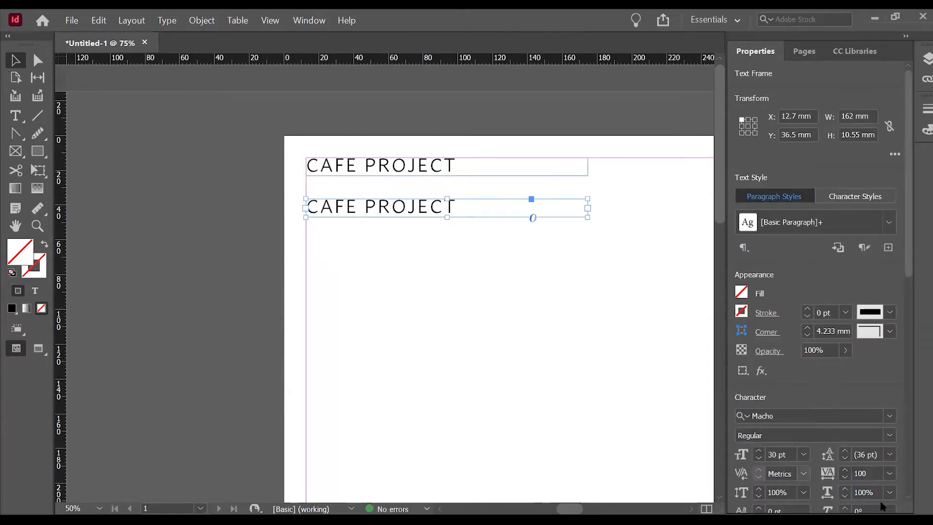
pyautogui.doubleClick(460, 205)
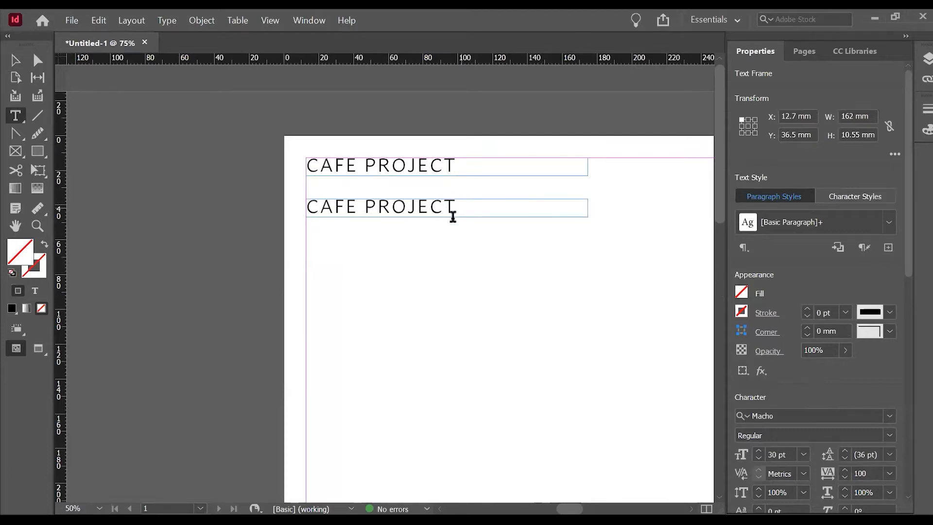
pyautogui.tripleClick(453, 215)
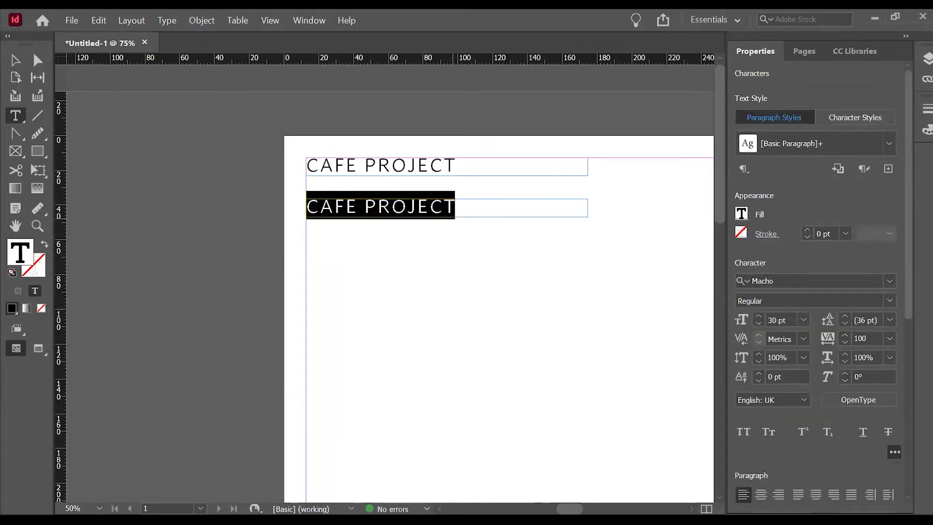
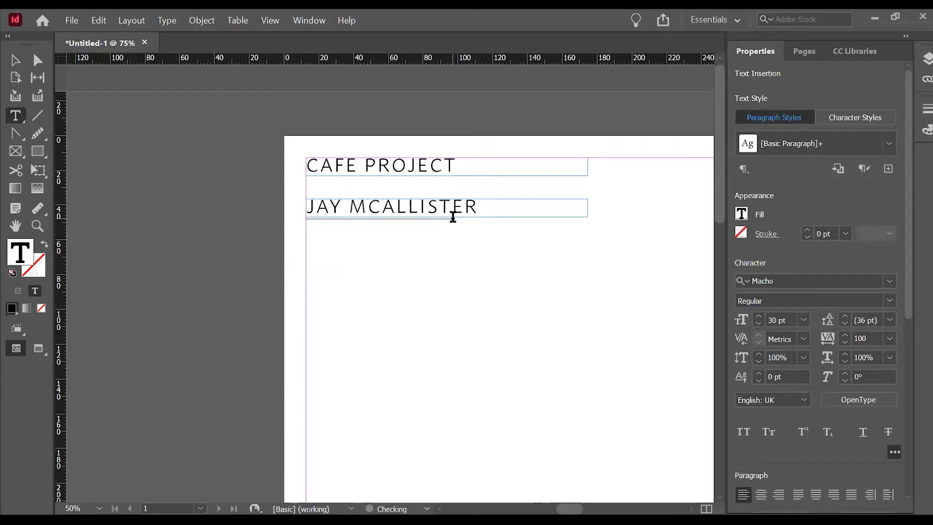
pyautogui.press('Escape')
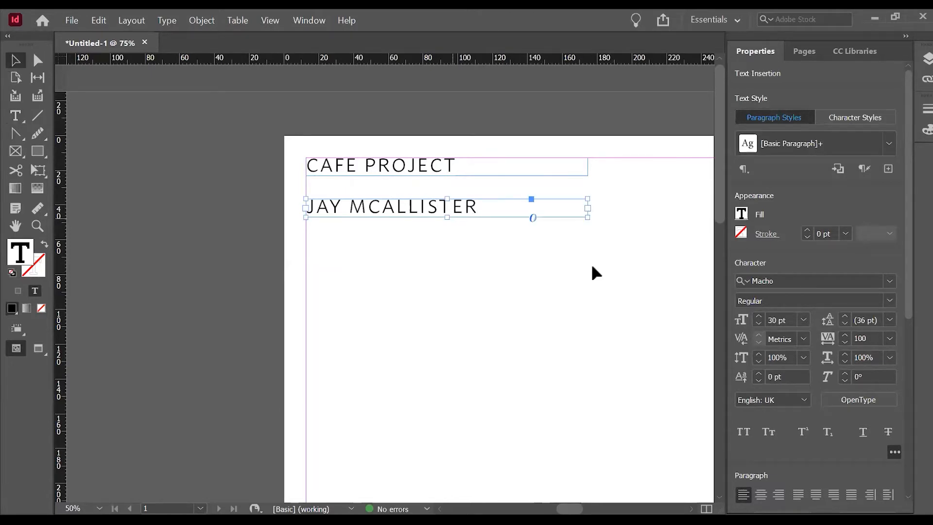
# Set the author name line to 18 pt and move its frame up close beneath the title, to Y 28 mm.
pyautogui.click(796, 434)
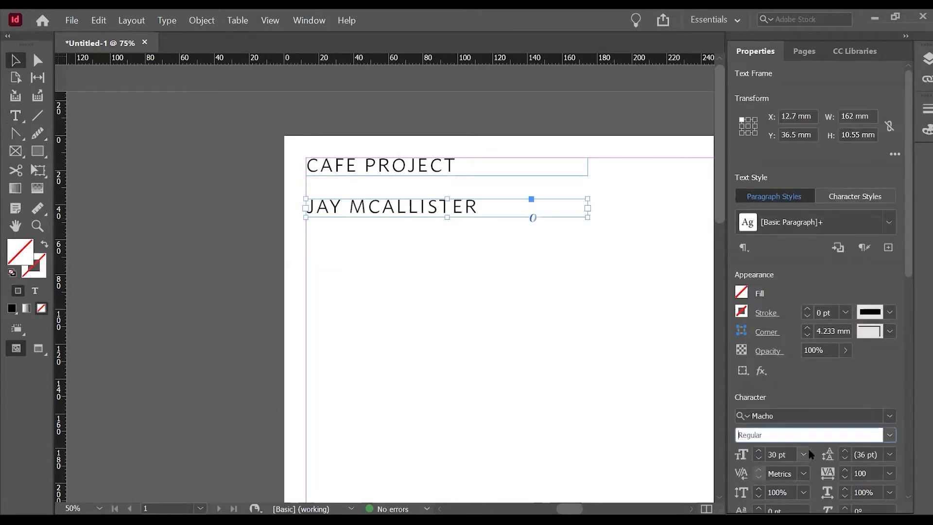
pyautogui.click(804, 455)
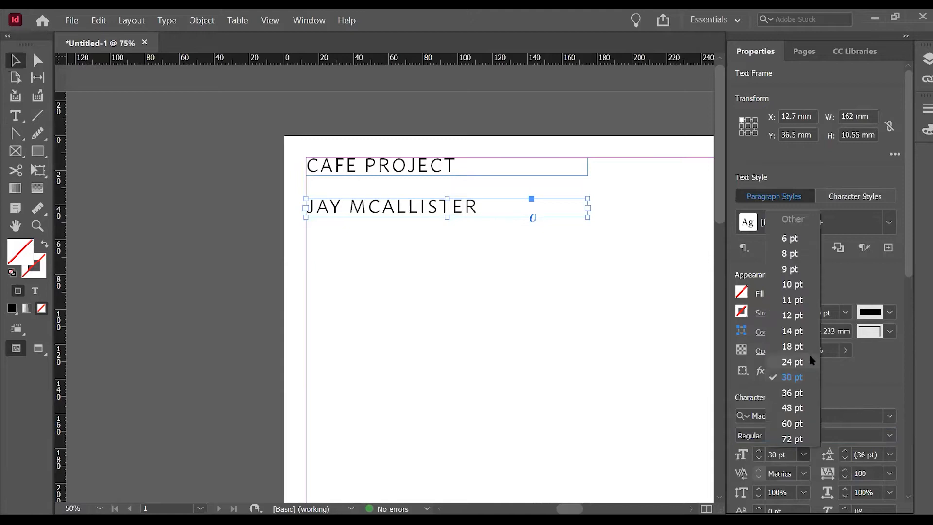
pyautogui.click(792, 346)
pyautogui.click(371, 198)
pyautogui.moveTo(371, 199); pyautogui.dragTo(376, 188)
pyautogui.click(383, 248)
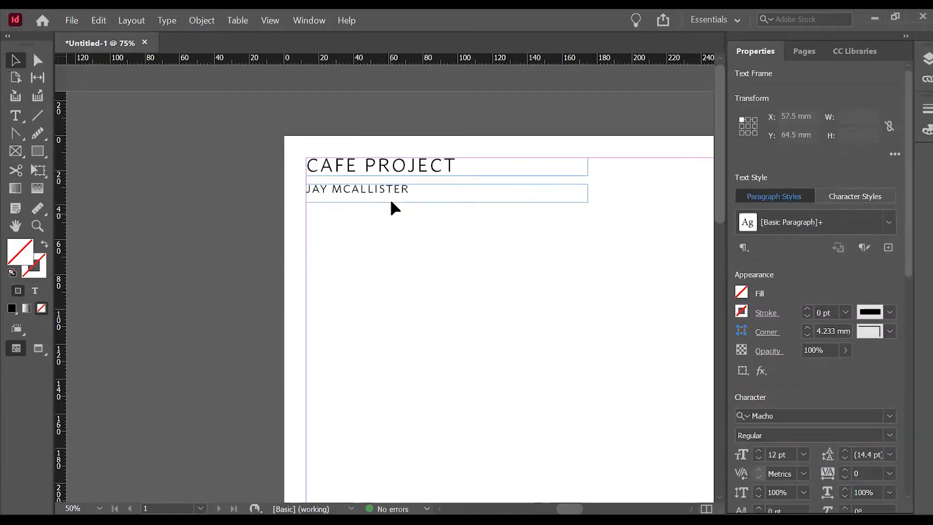
# Duplicate the author name frame below itself at Y 43.3 mm, matching the gap between the title and name frames.
pyautogui.moveTo(382, 193); pyautogui.dragTo(381, 216)
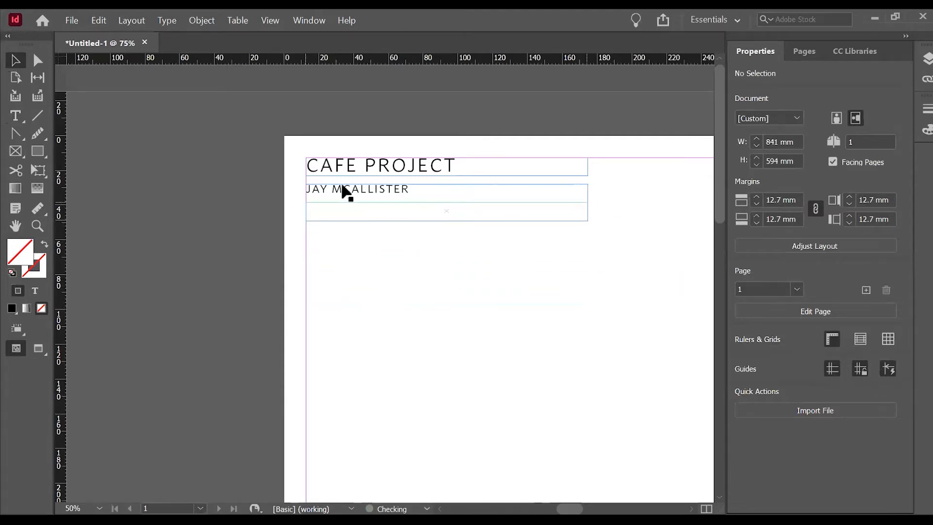
pyautogui.scroll(2, 367, 188)
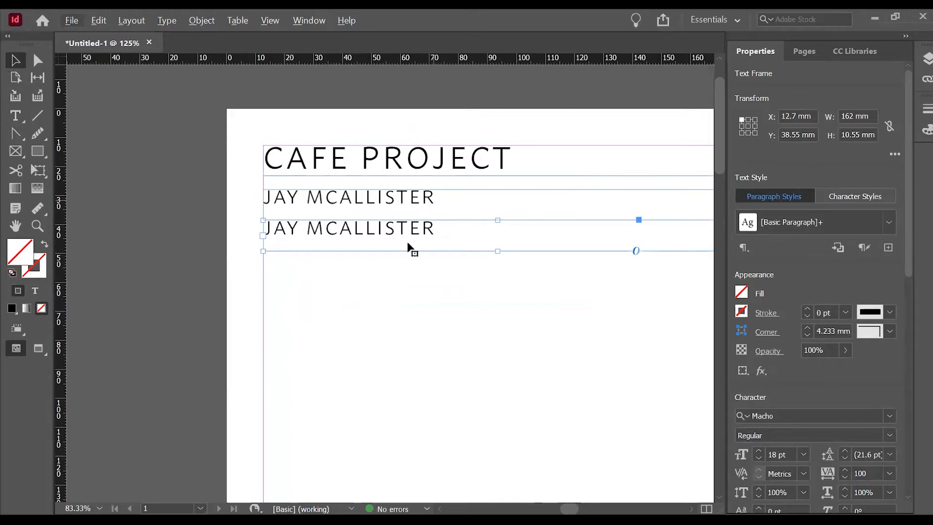
pyautogui.moveTo(407, 225); pyautogui.dragTo(409, 241)
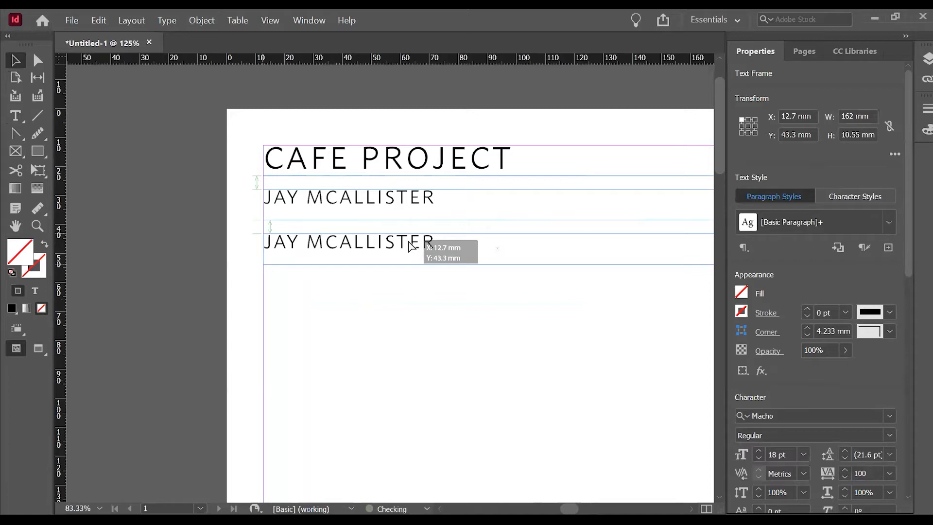
pyautogui.moveTo(409, 246); pyautogui.dragTo(410, 247)
pyautogui.click(340, 301)
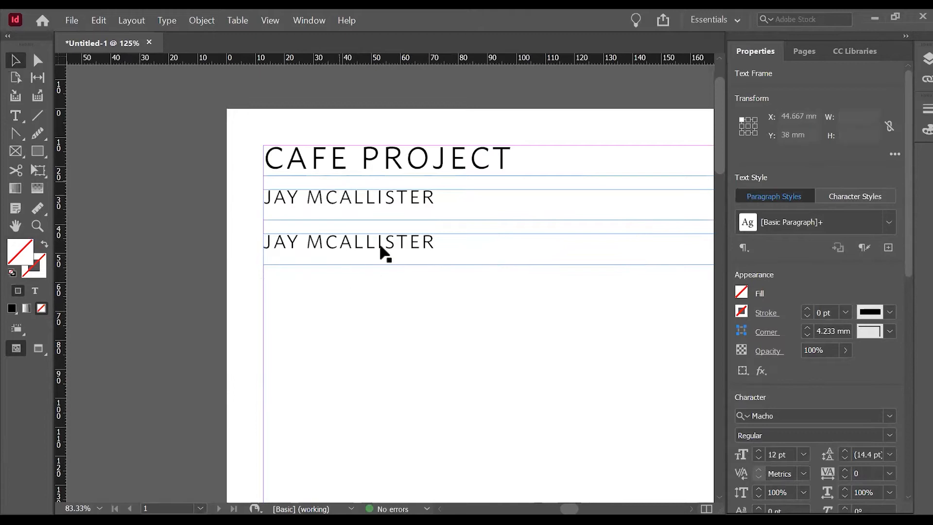
# Replace the text in the lowest frame with DECEMBER 2020.
pyautogui.press('t')
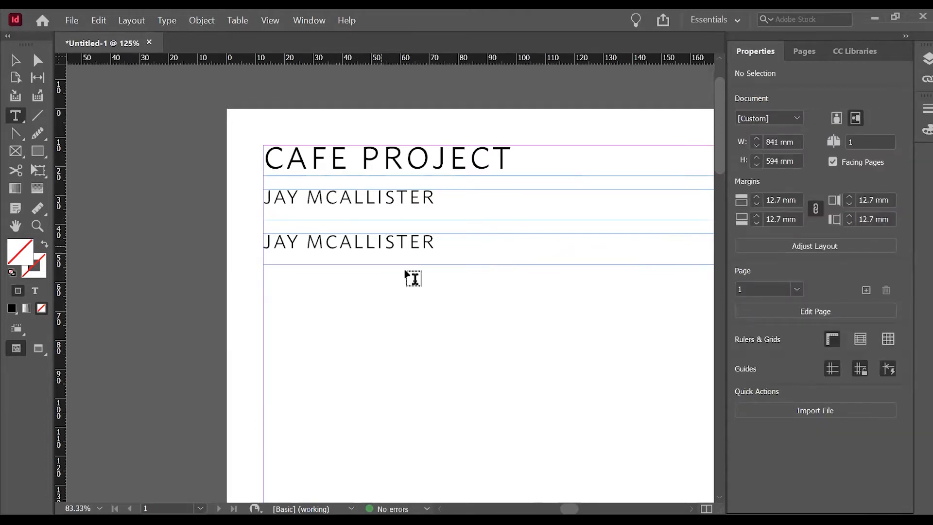
pyautogui.tripleClick(382, 246)
pyautogui.write('DECEMBE')
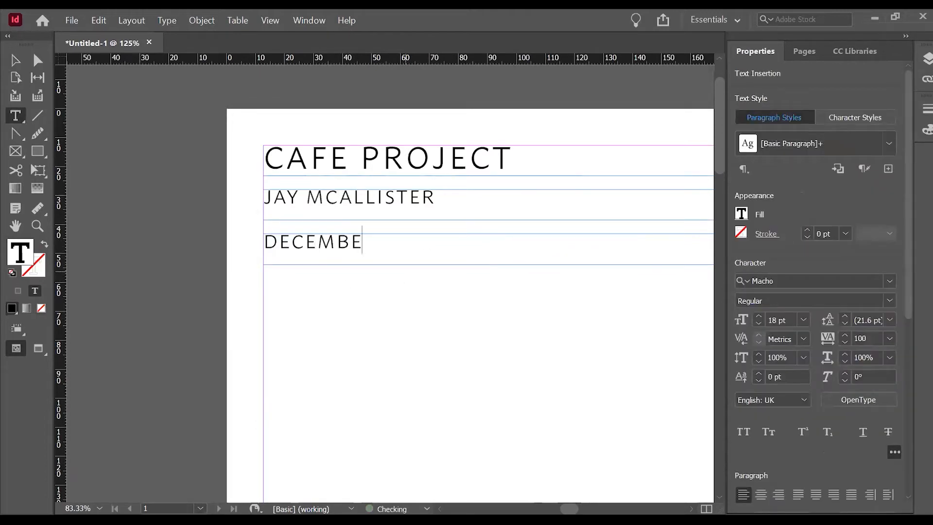
pyautogui.write('R 2020')
pyautogui.press('Escape')
pyautogui.click(629, 343)
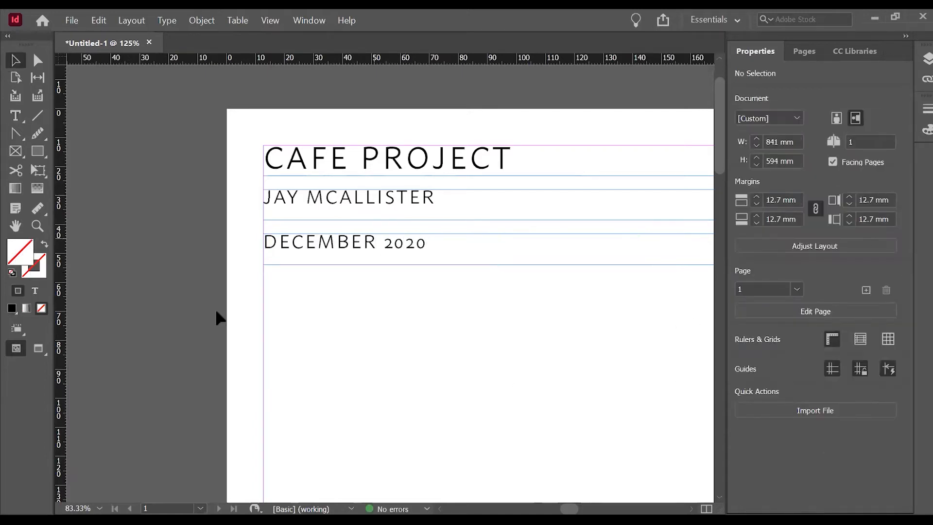
# Shorten the author name frame to 6 mm high and move the date frame up to keep the spacing between lines even.
pyautogui.hotkey('ctrl', '-')
pyautogui.hotkey('ctrl', '-')
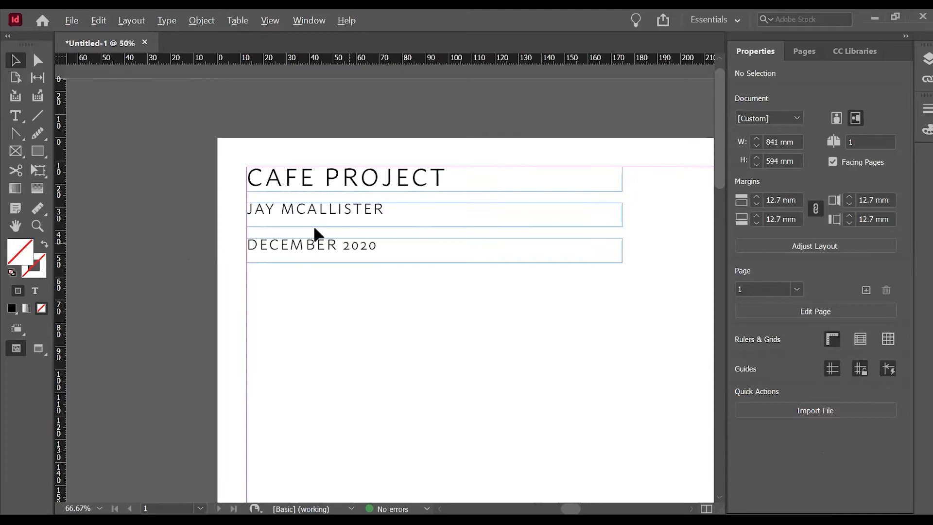
pyautogui.hotkey('ctrl', '-')
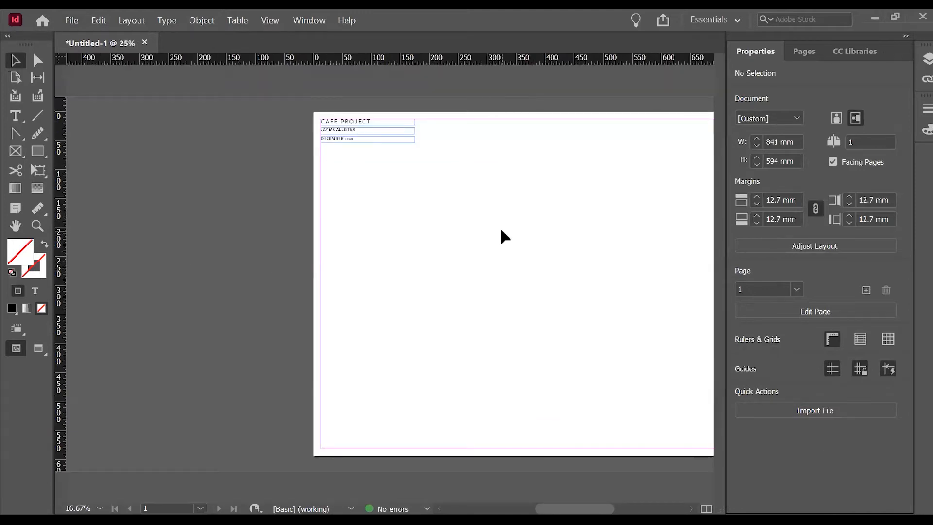
pyautogui.hotkey('ctrl', '=')
pyautogui.hotkey('ctrl', '=')
pyautogui.hotkey('ctrl', '=')
pyautogui.hotkey('ctrl', '=')
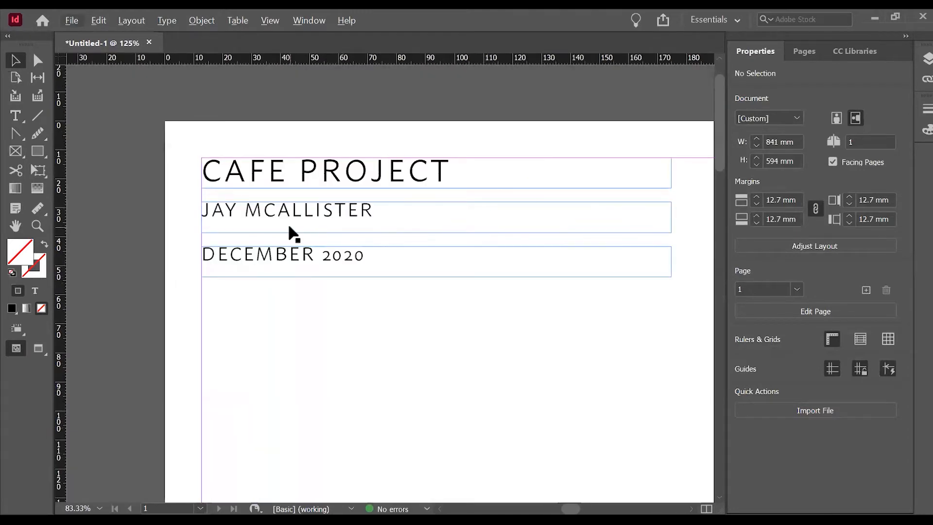
pyautogui.hotkey('ctrl', '=')
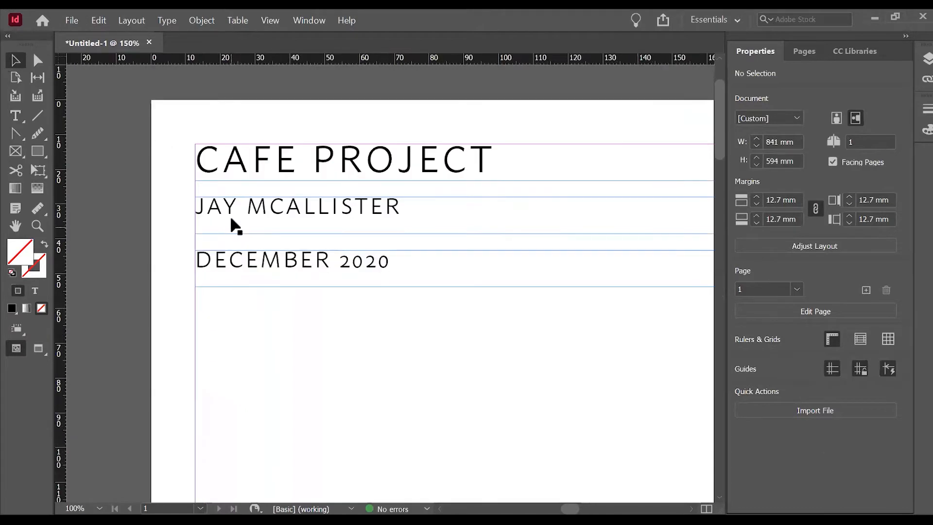
pyautogui.click(306, 201)
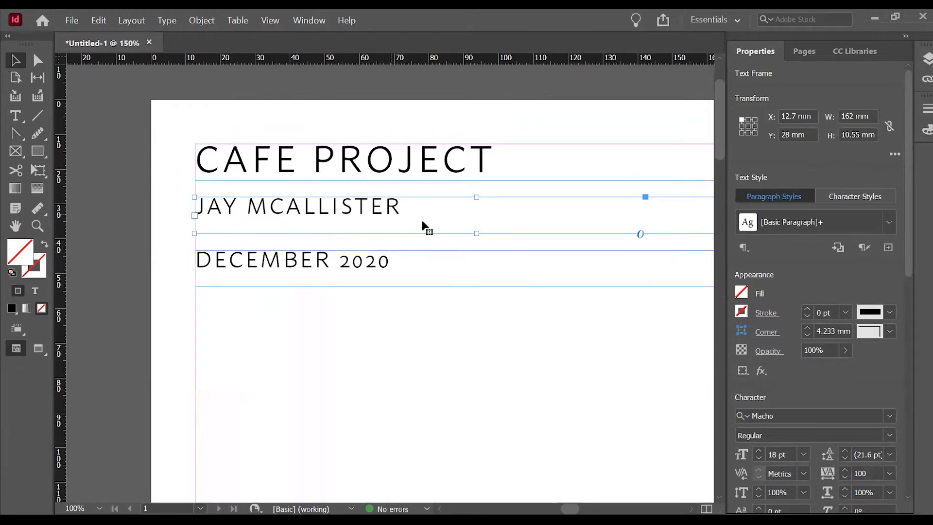
pyautogui.moveTo(476, 234); pyautogui.dragTo(481, 218)
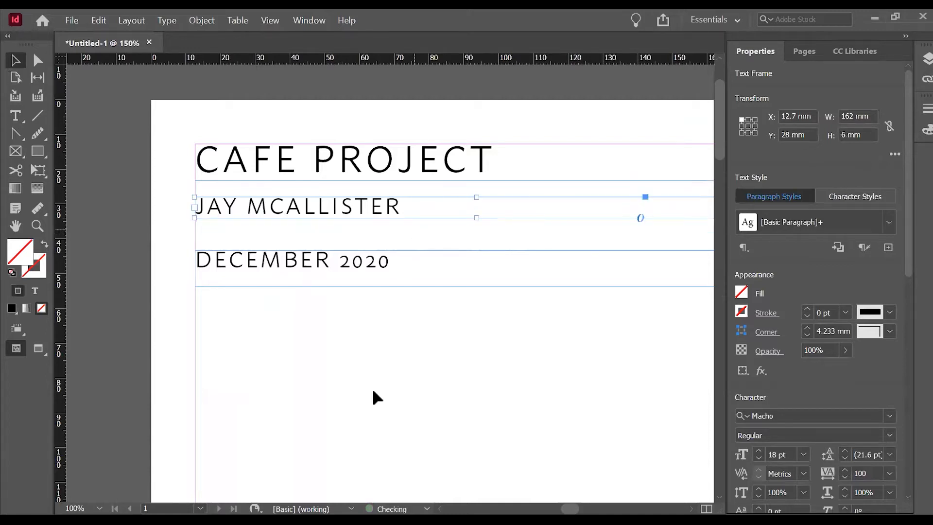
pyautogui.moveTo(366, 264); pyautogui.dragTo(365, 247)
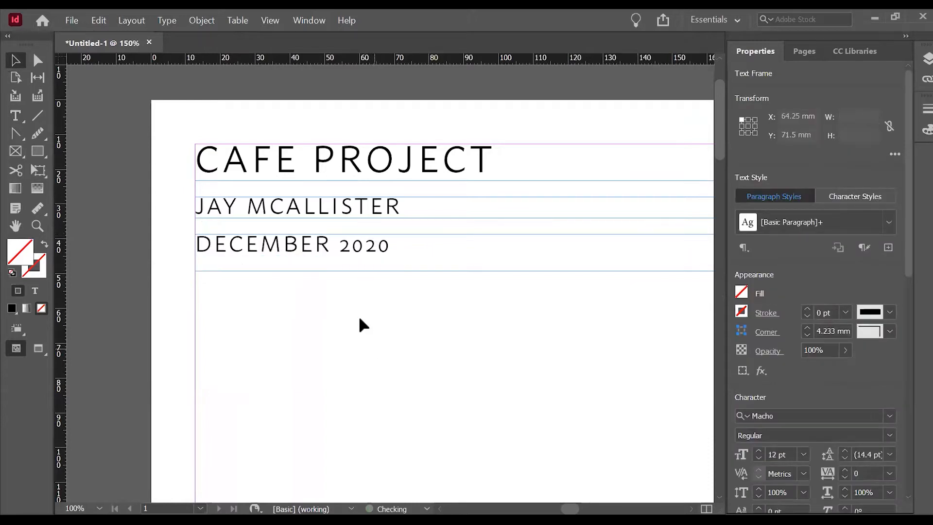
pyautogui.click(360, 318)
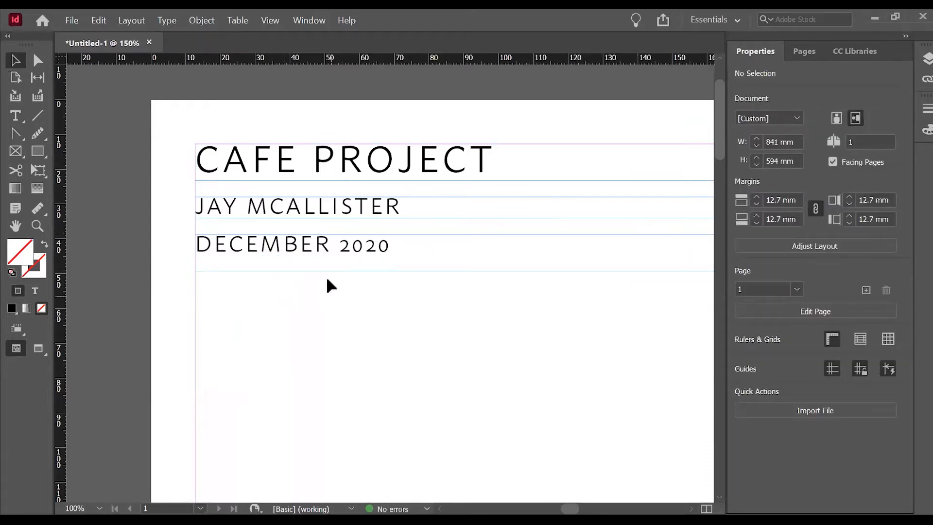
pyautogui.scroll(-1, 160, 236)
pyautogui.scroll(-4, 171, 162)
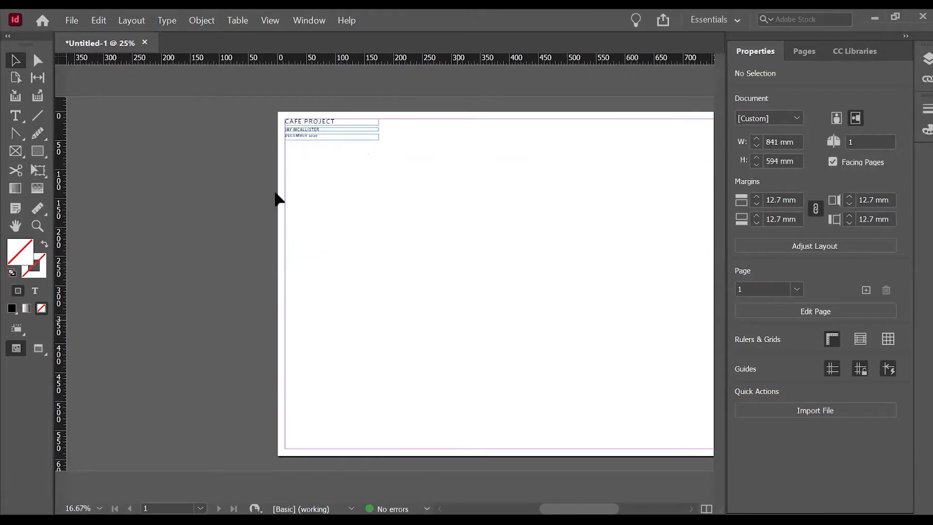
pyautogui.click(15, 115)
pyautogui.moveTo(287, 153); pyautogui.dragTo(511, 323)
pyautogui.scroll(-1, 207, 244)
pyautogui.scroll(1, 647, 318)
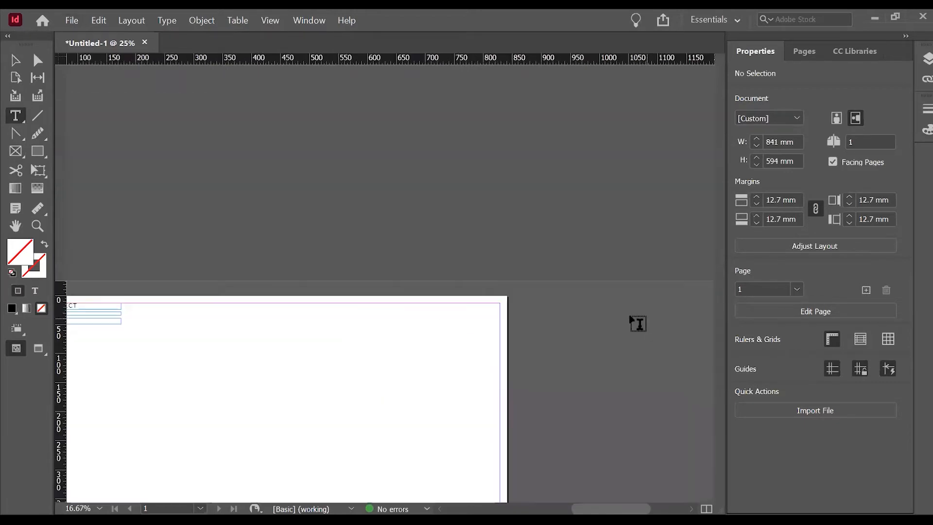
pyautogui.moveTo(627, 510); pyautogui.dragTo(613, 509)
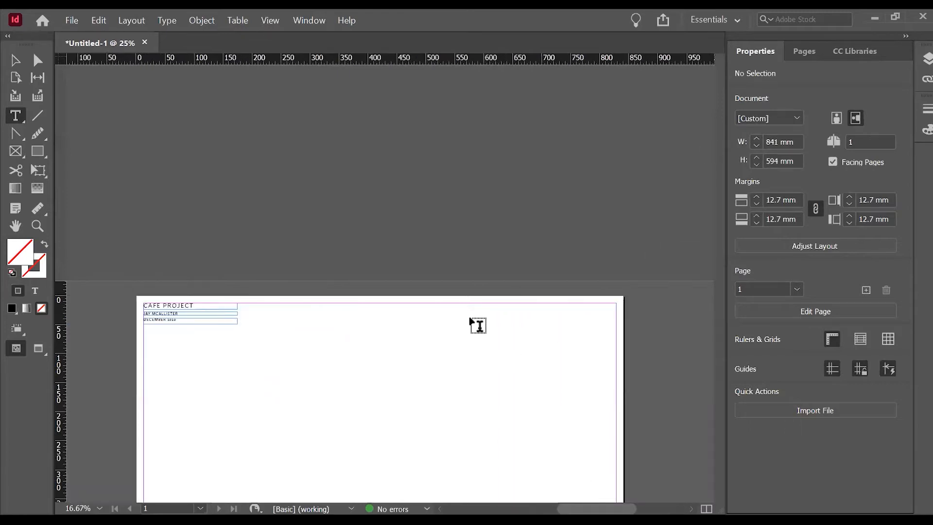
pyautogui.scroll(-1, 372, 313)
pyautogui.scroll(1, 366, 311)
pyautogui.press('h')
pyautogui.click(407, 250)
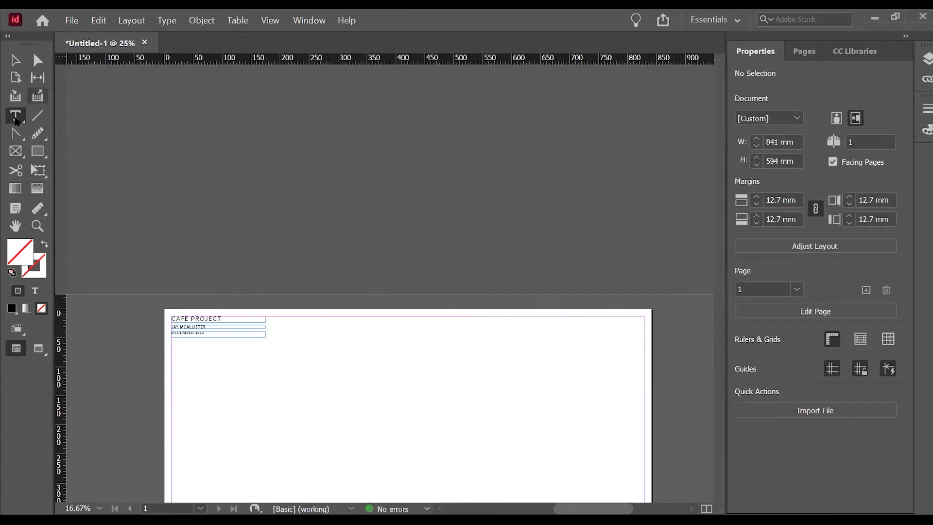
# Place a vertical ruler guide on the page at X 221.25 mm to mark the text column's right edge.
pyautogui.scroll(1, 422, 453)
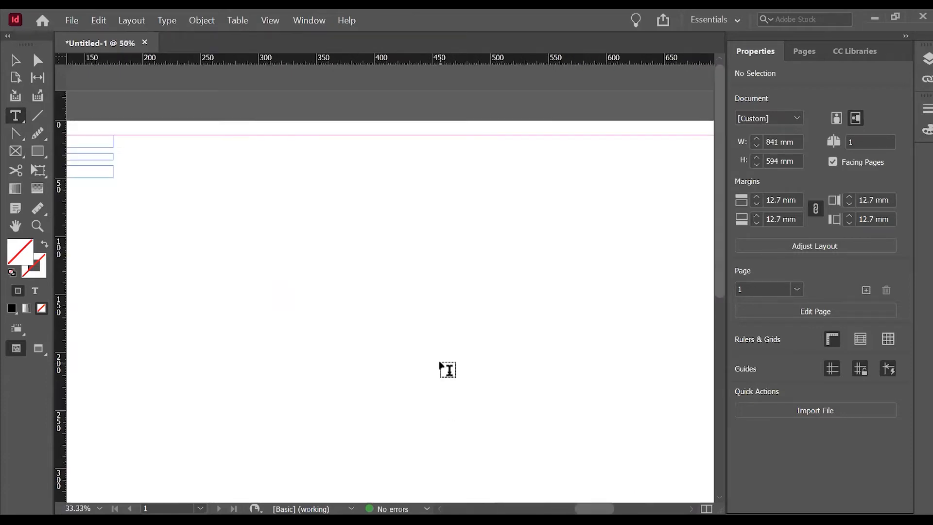
pyautogui.scroll(-1, 444, 359)
pyautogui.moveTo(592, 510); pyautogui.dragTo(582, 512)
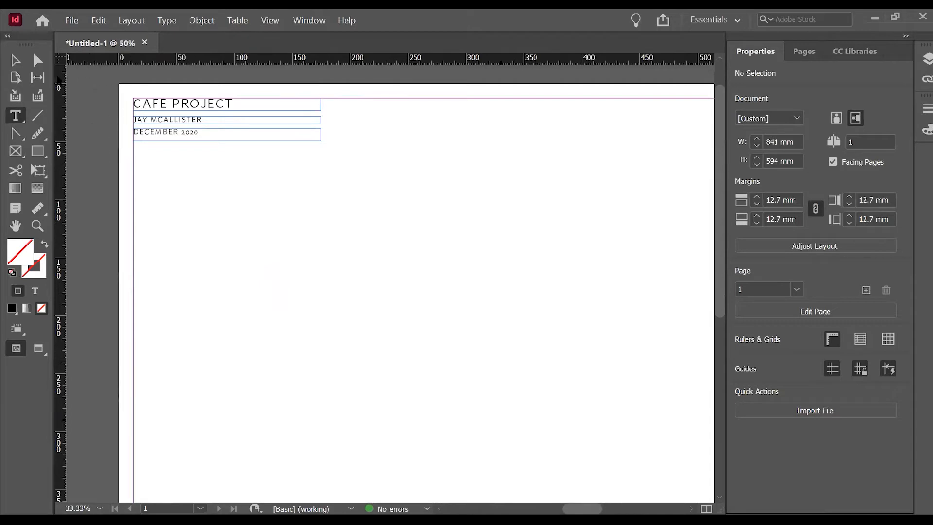
pyautogui.moveTo(58, 80); pyautogui.dragTo(375, 131)
pyautogui.scroll(-10, 283, 123)
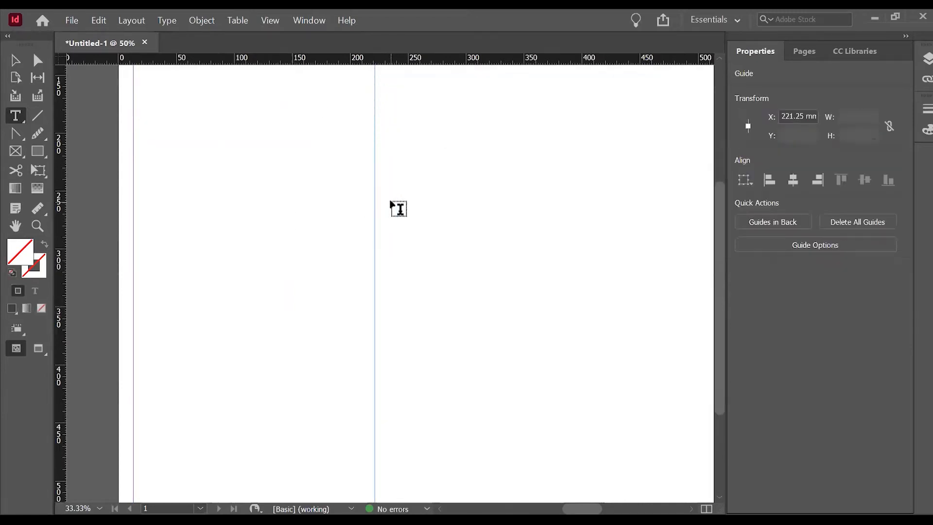
# Draw a text frame below the date line, spanning from the left margin to the vertical guide, and paste the copied project description into it.
pyautogui.hotkey('ctrl', '-')
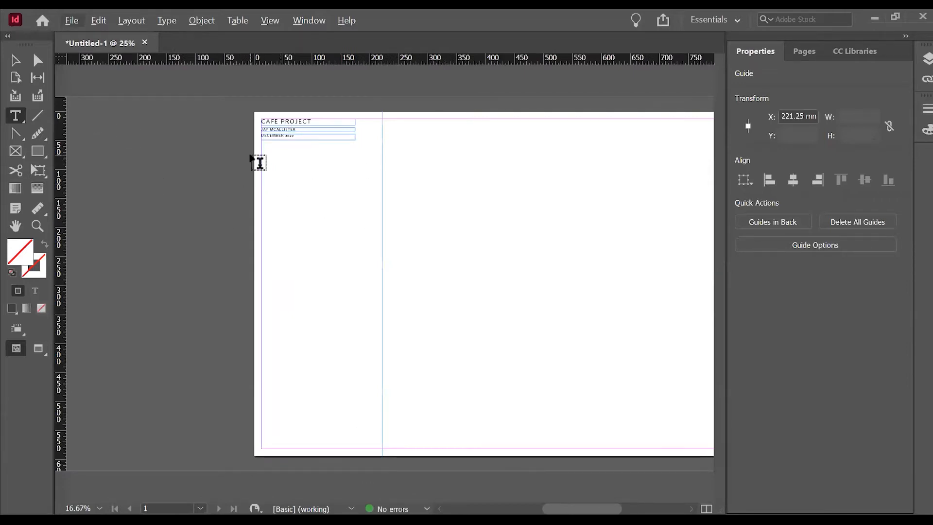
pyautogui.moveTo(262, 148); pyautogui.dragTo(382, 227)
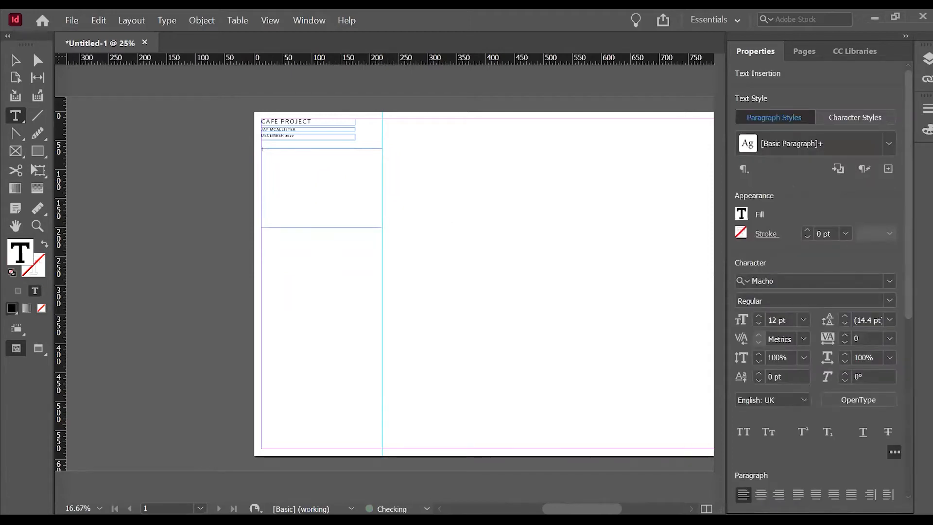
pyautogui.click(516, 519)
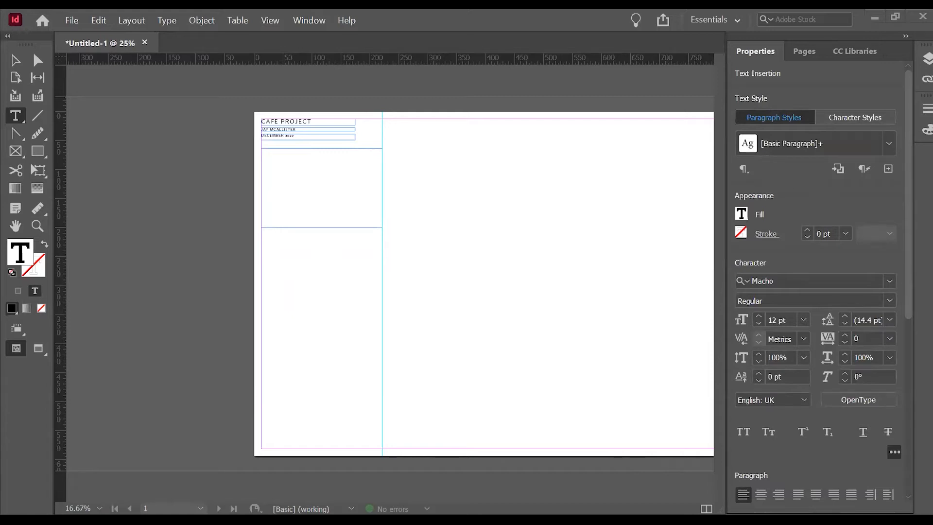
pyautogui.click(316, 199)
pyautogui.hotkey('ctrl', 'v')
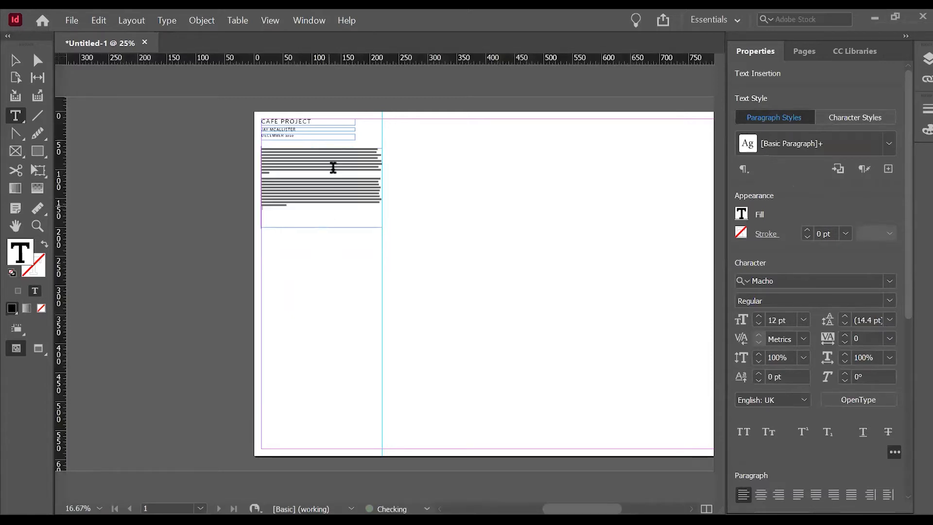
pyautogui.scroll(2, 285, 182)
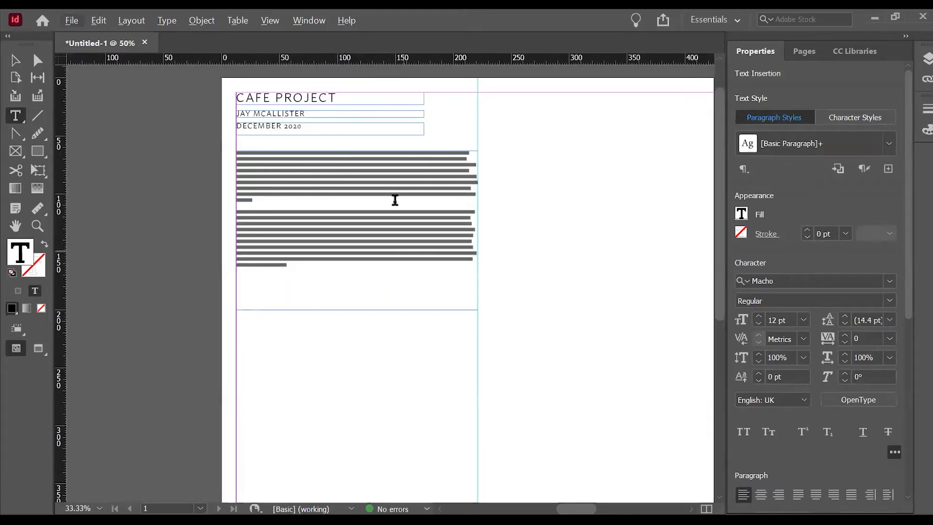
# Set the font size of the project description text to 18 pt.
pyautogui.click(15, 60)
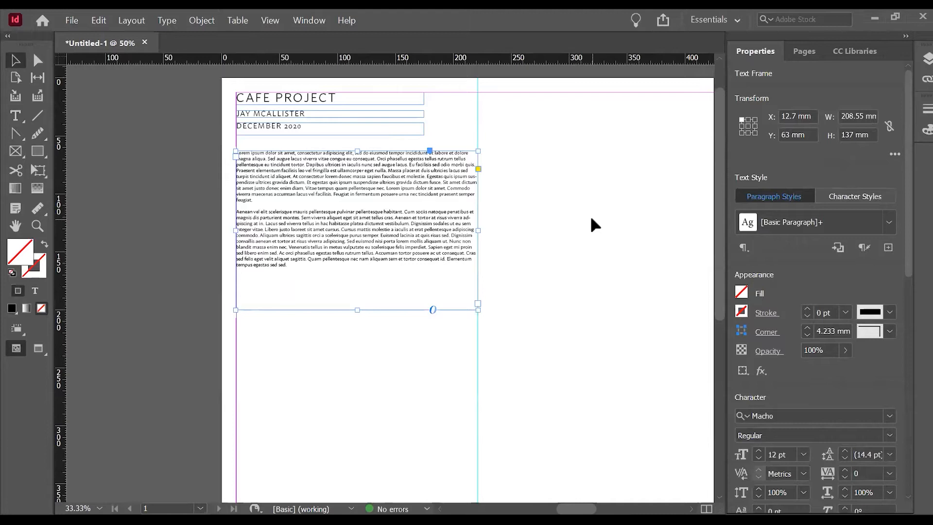
pyautogui.click(803, 454)
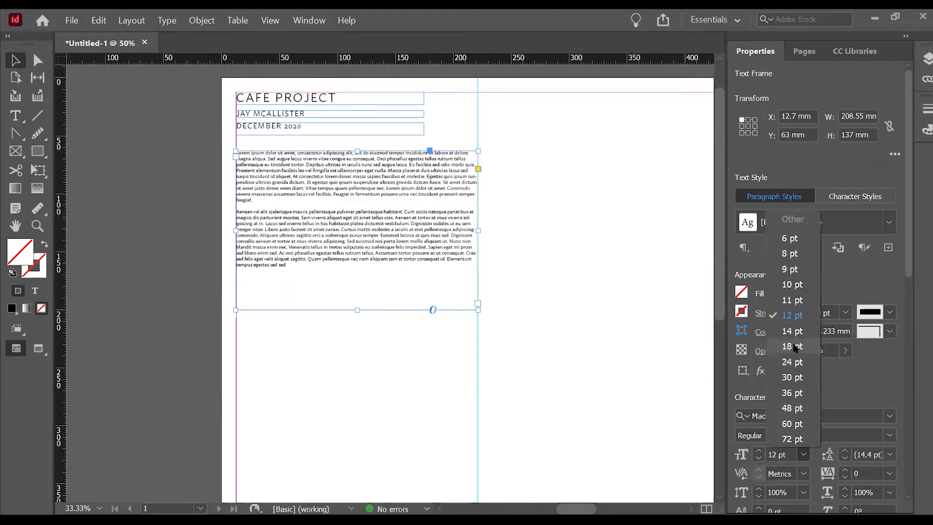
pyautogui.click(794, 346)
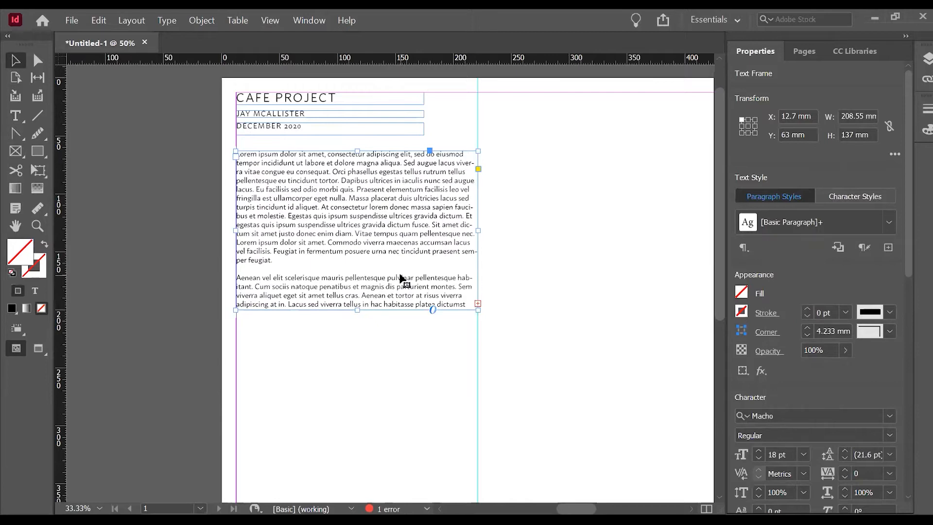
# Extend the lower edge of the description frame to a height of 234 mm so that it holds all the text.
pyautogui.scroll(2, 503, 321)
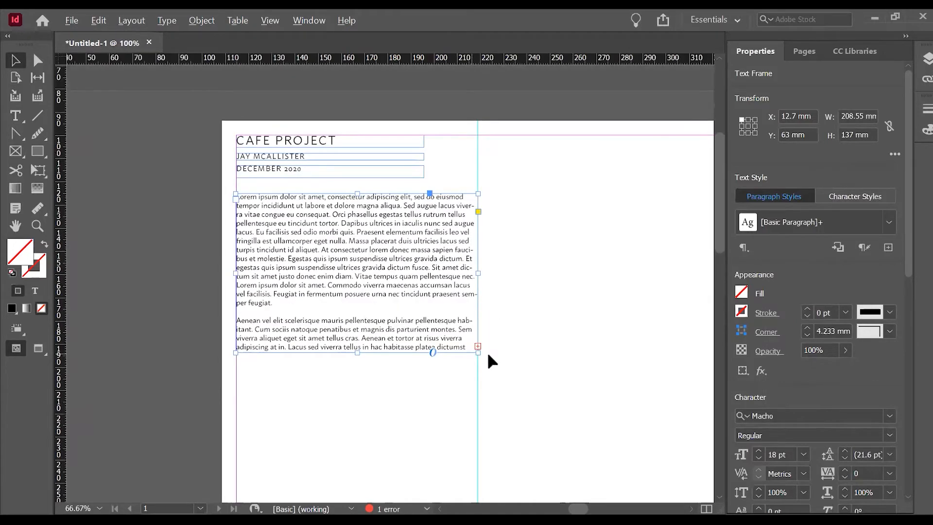
pyautogui.scroll(2, 481, 360)
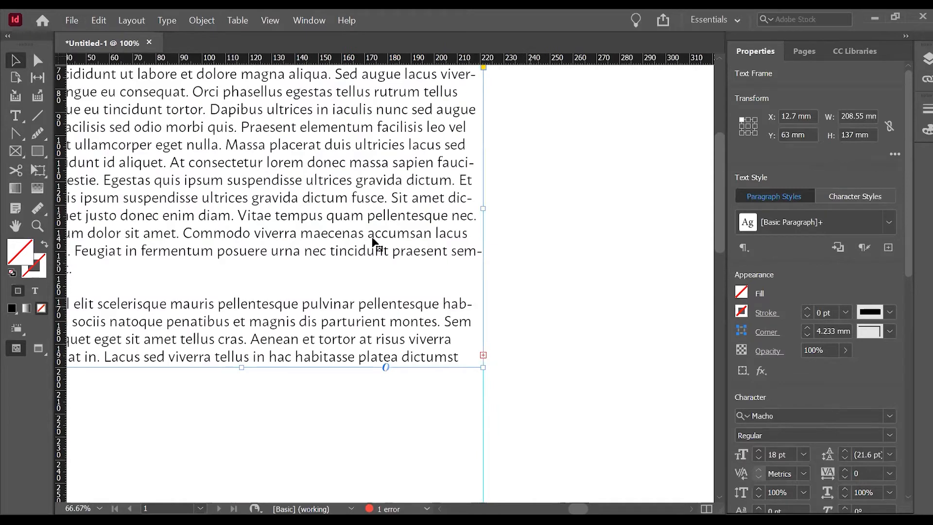
pyautogui.scroll(-2, 371, 245)
pyautogui.scroll(1, 372, 340)
pyautogui.scroll(-1, 371, 340)
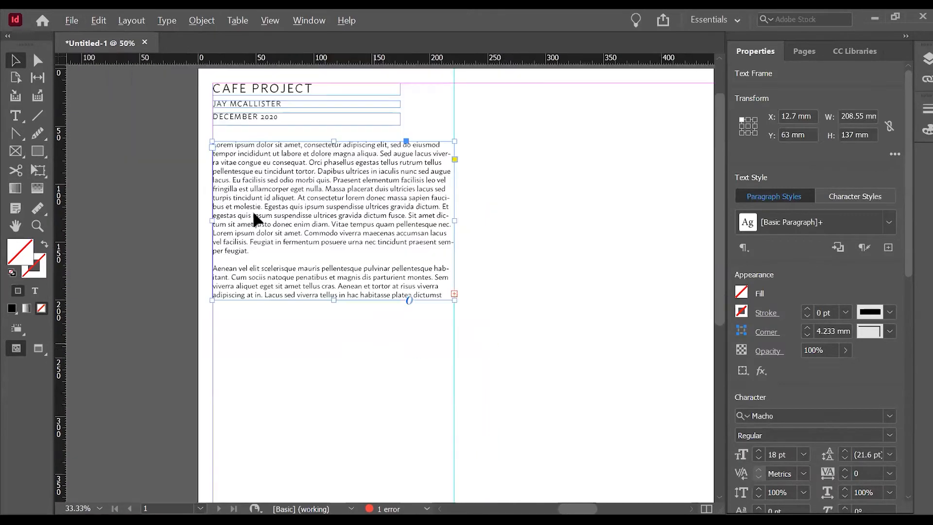
pyautogui.moveTo(334, 301); pyautogui.dragTo(335, 413)
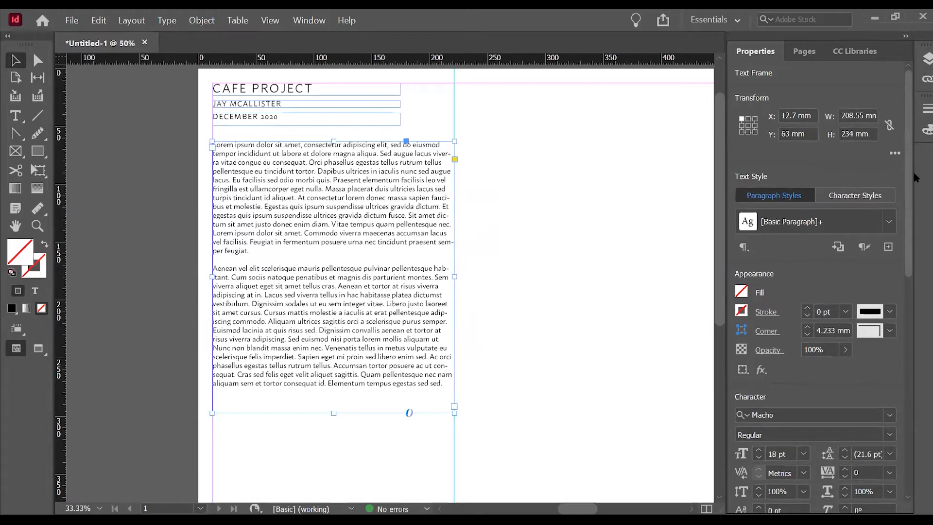
# Turn off hyphenation for the description text and justify it with the last line aligned left.
pyautogui.scroll(-10, 912, 169)
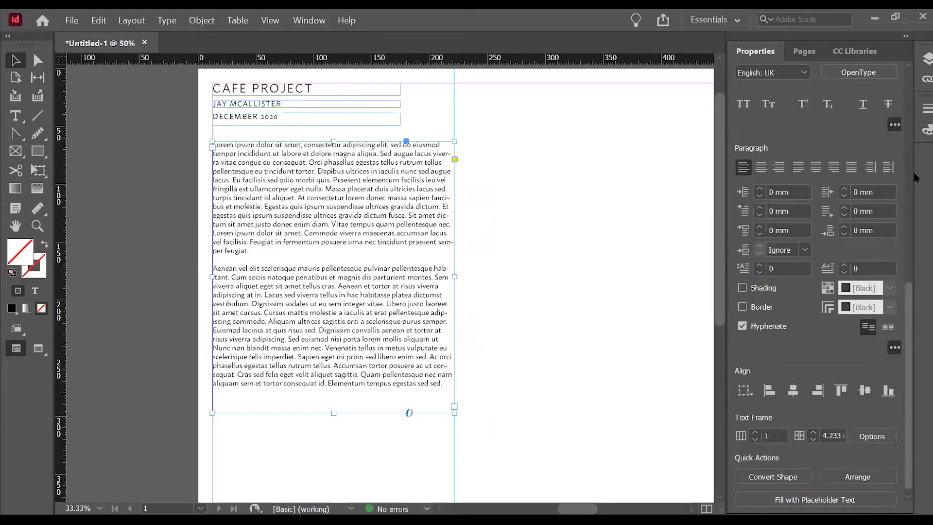
pyautogui.click(742, 326)
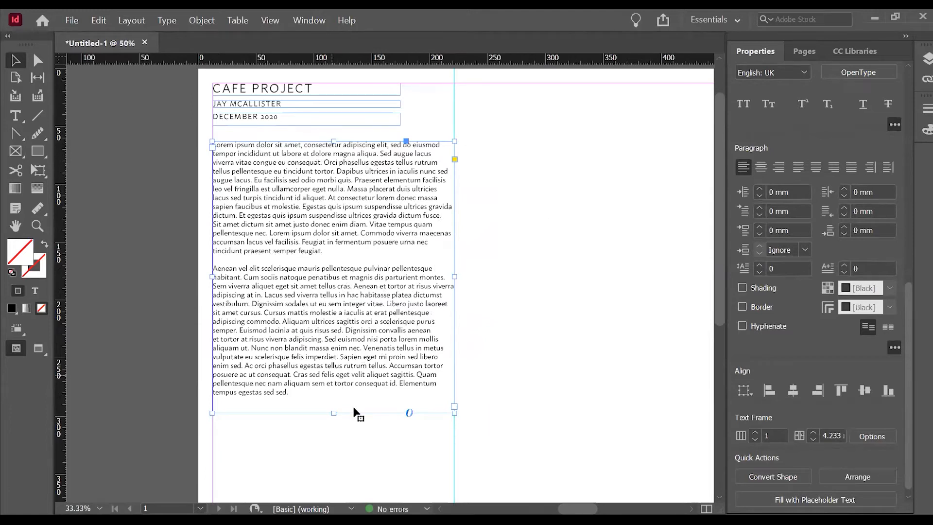
pyautogui.click(798, 167)
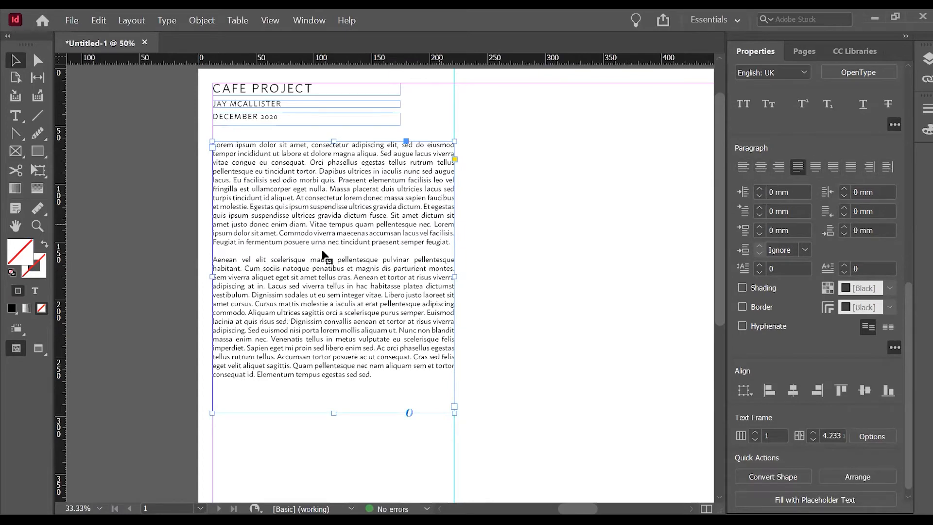
# Shorten the description frame to a height of 205 mm, ending just below the last line of text, and deselect it.
pyautogui.click(538, 295)
pyautogui.click(337, 406)
pyautogui.moveTo(333, 413); pyautogui.dragTo(340, 379)
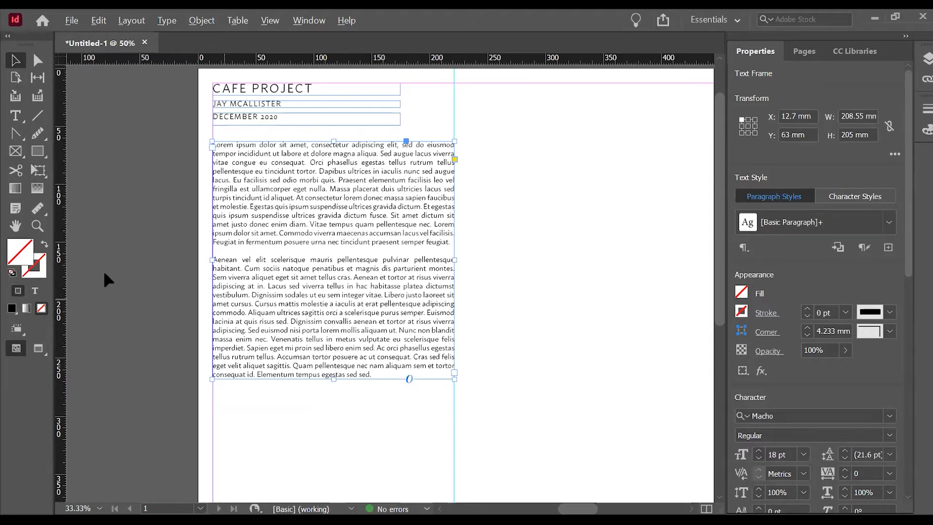
pyautogui.click(157, 247)
# Place the aerial site image in the empty area beside the text column, about 370 mm wide, starting at X 445 mm, Y 63 mm.
pyautogui.hotkey('ctrl', '-')
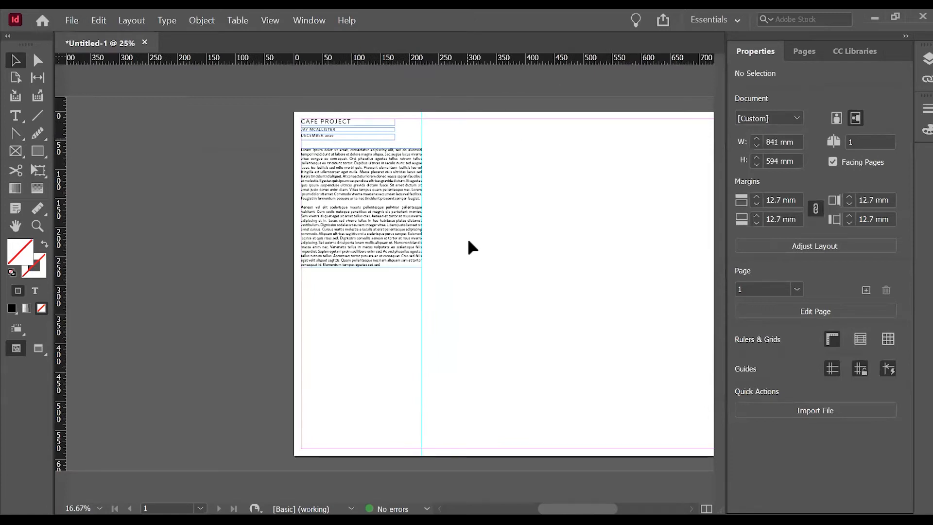
pyautogui.moveTo(590, 506); pyautogui.dragTo(610, 504)
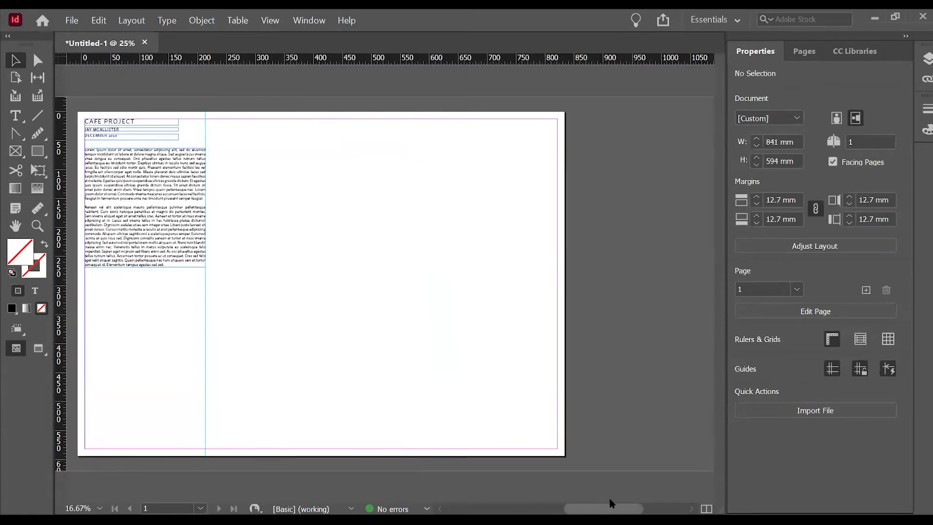
pyautogui.hotkey('ctrl', 'd')
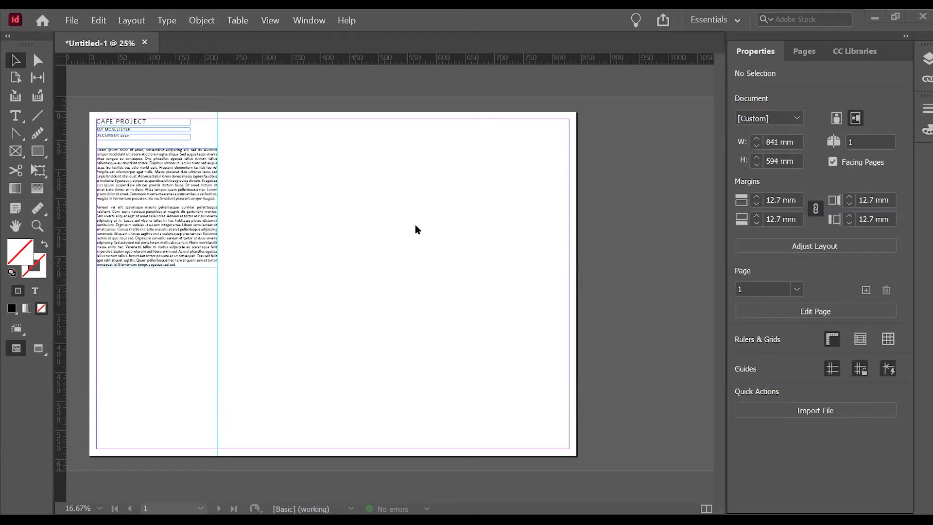
pyautogui.moveTo(412, 248); pyautogui.dragTo(386, 217)
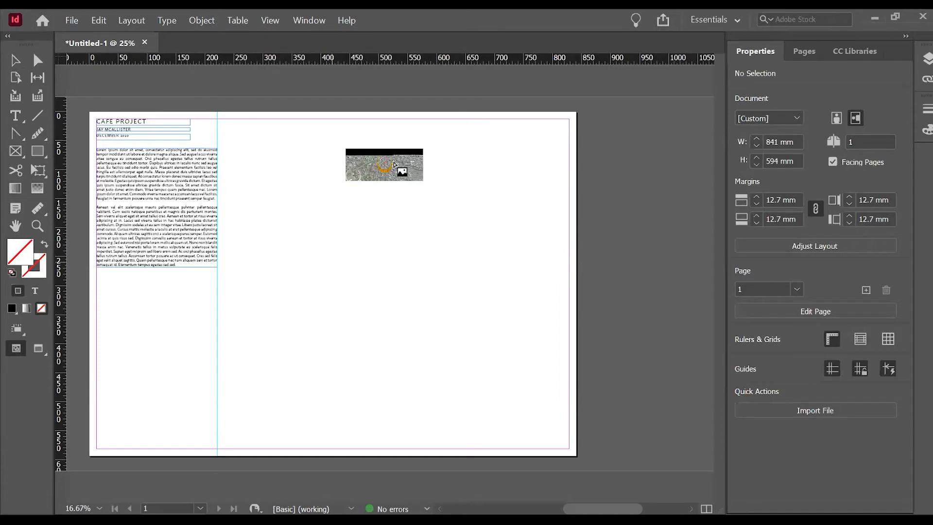
pyautogui.moveTo(346, 148); pyautogui.dragTo(561, 239)
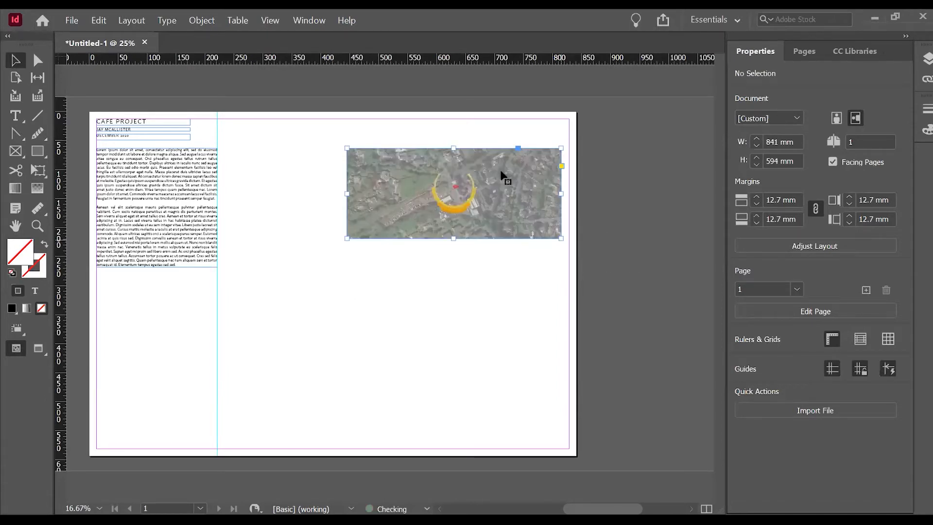
pyautogui.click(444, 184)
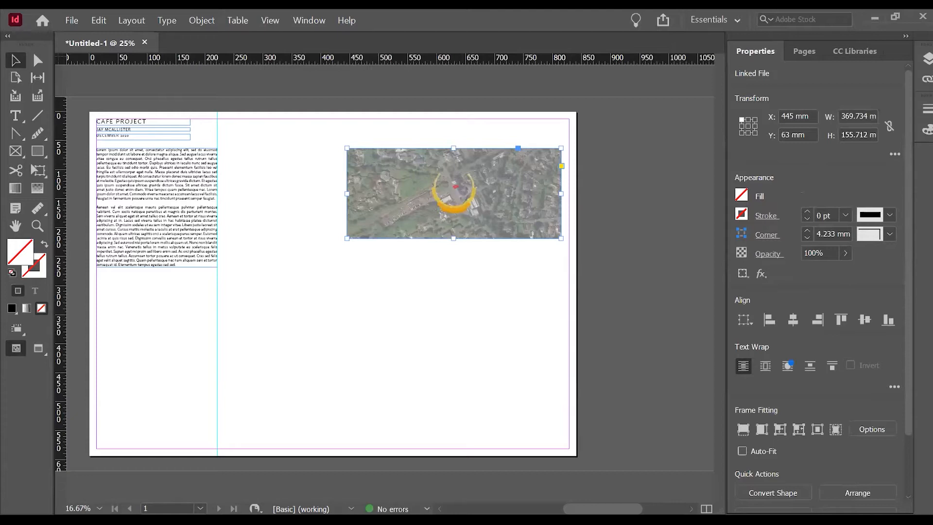
# Place a second copy of the aerial image about 381 mm wide below the first one and delete it.
pyautogui.hotkey('ctrl', 'd')
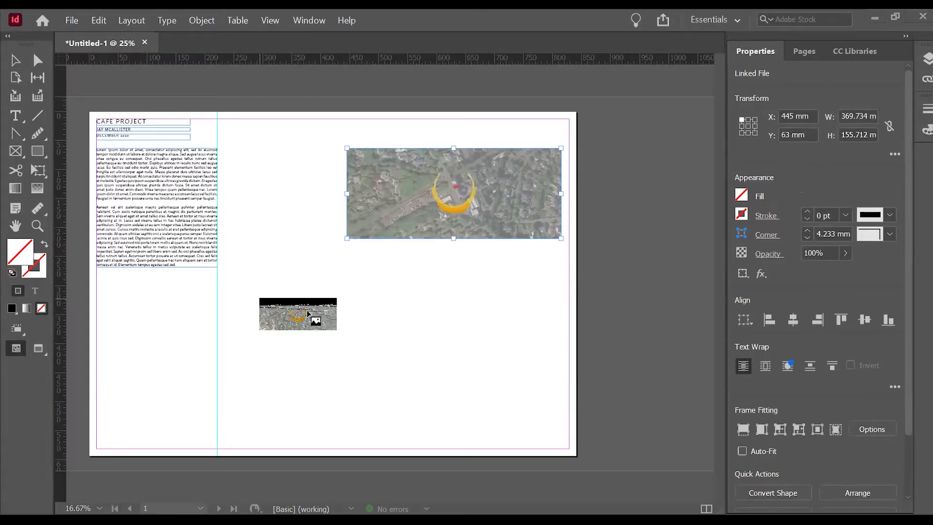
pyautogui.click(260, 298)
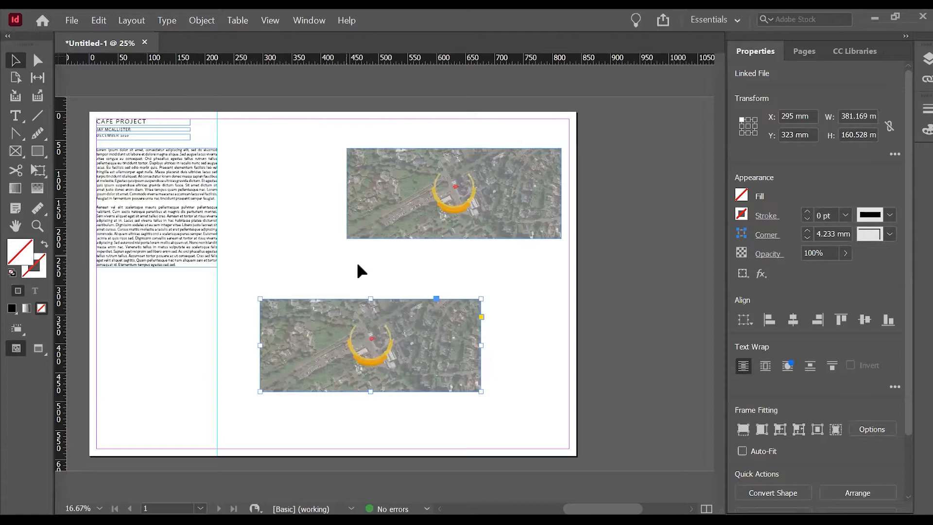
pyautogui.press('Delete')
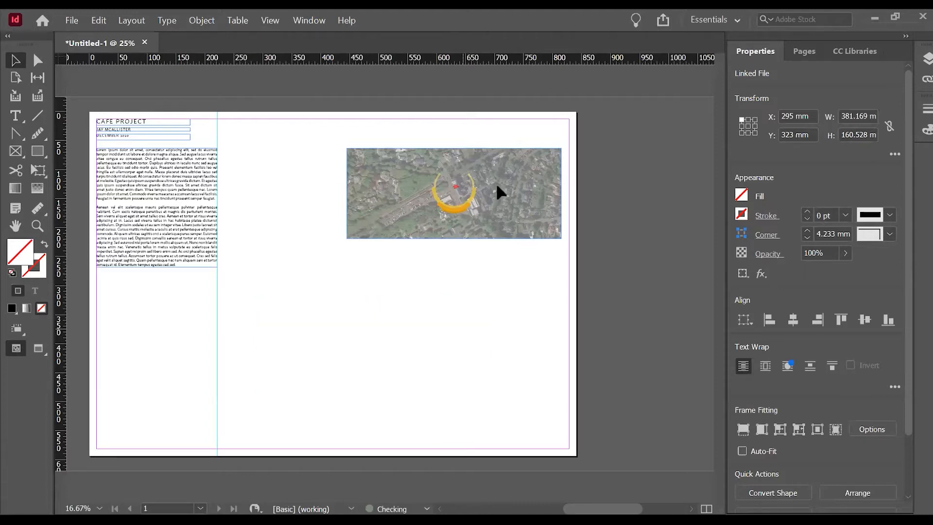
# Move the aerial image into the page's upper-right margin corner, aligning its top edge at Y 12.7 mm.
pyautogui.moveTo(487, 191); pyautogui.dragTo(491, 171)
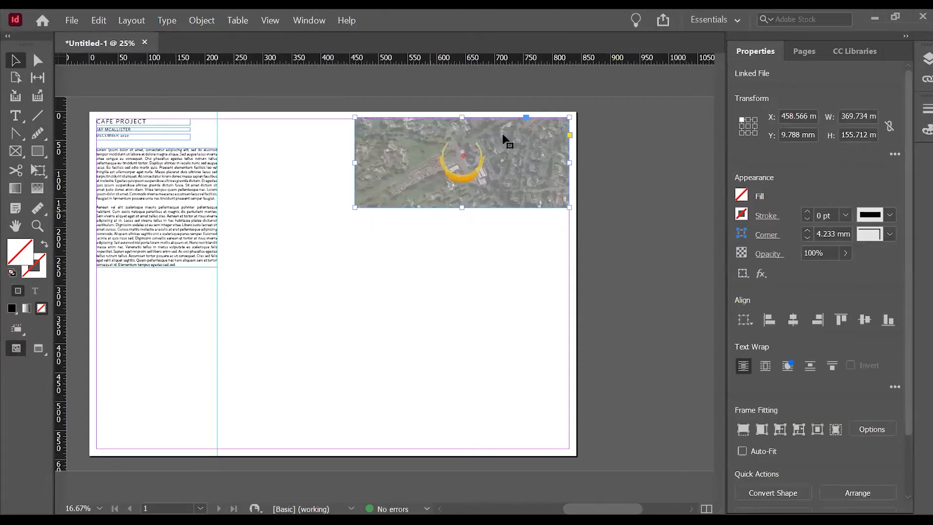
pyautogui.hotkey('ctrl', '=')
pyautogui.scroll(1, 586, 245)
pyautogui.scroll(-1, 542, 162)
pyautogui.moveTo(542, 163)
pyautogui.mouseDown()
pyautogui.moveTo(539, 188)
pyautogui.moveTo(545, 164)
pyautogui.moveTo(559, 163)
pyautogui.mouseUp()
pyautogui.hotkey('ctrl', '-')
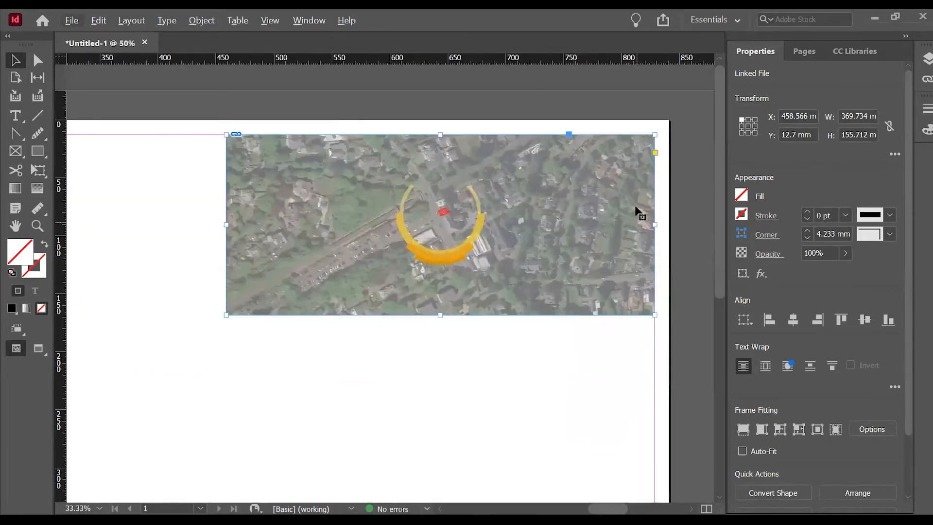
# Crop the aerial image frame from both sides to a width of about 116 mm around the orange arc.
pyautogui.click(432, 99)
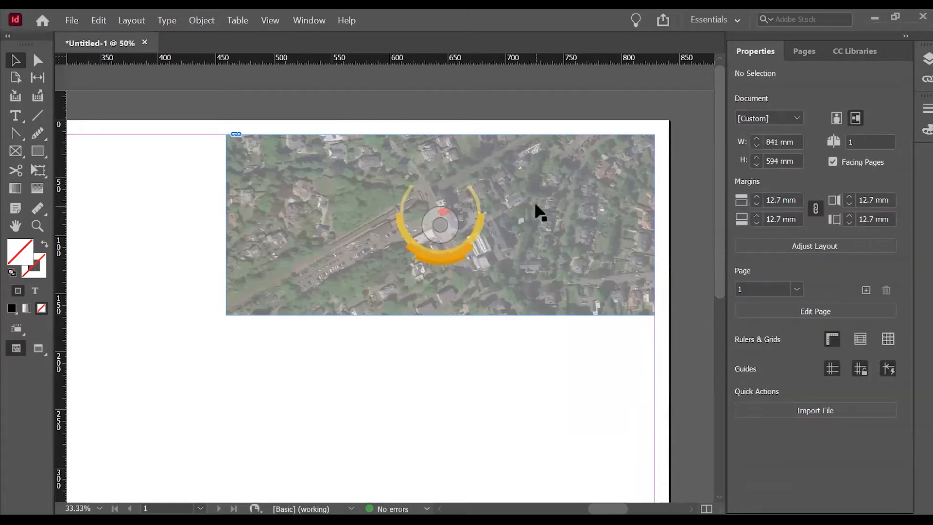
pyautogui.click(374, 225)
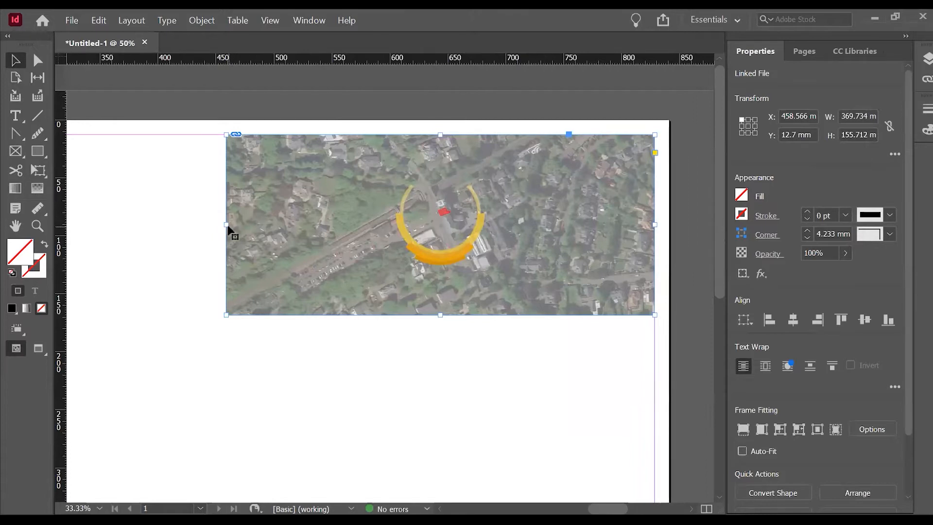
pyautogui.moveTo(229, 227); pyautogui.dragTo(369, 195)
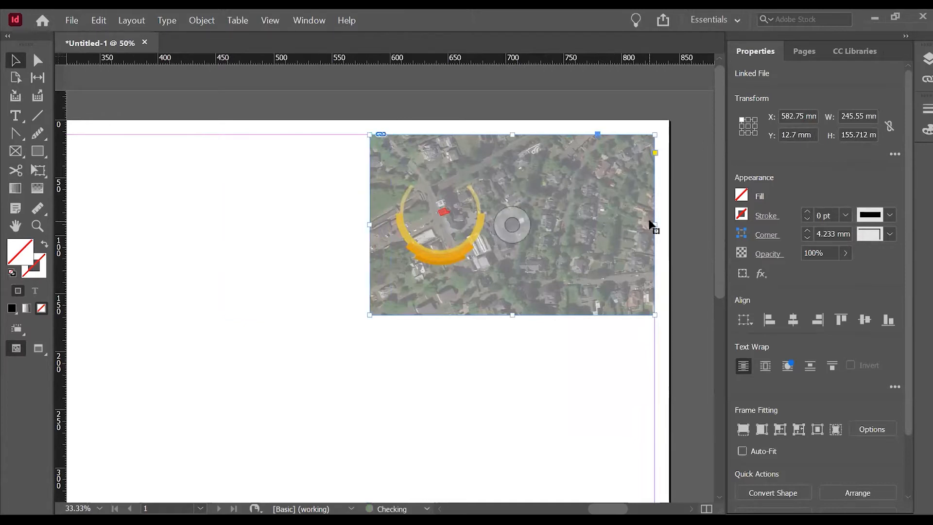
pyautogui.moveTo(657, 225); pyautogui.dragTo(506, 217)
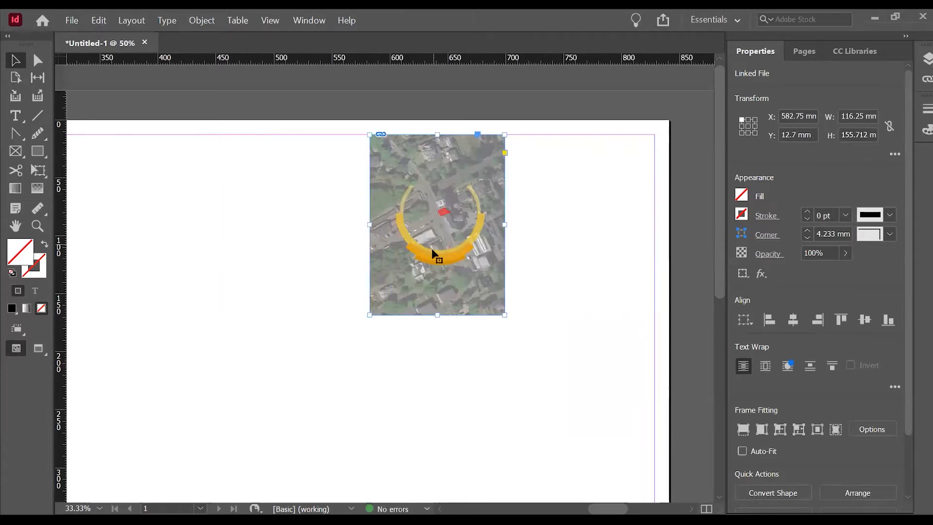
# Enlarge the image content inside its cropped frame to about 402 mm wide, and undo a further resize attempt.
pyautogui.doubleClick(479, 259)
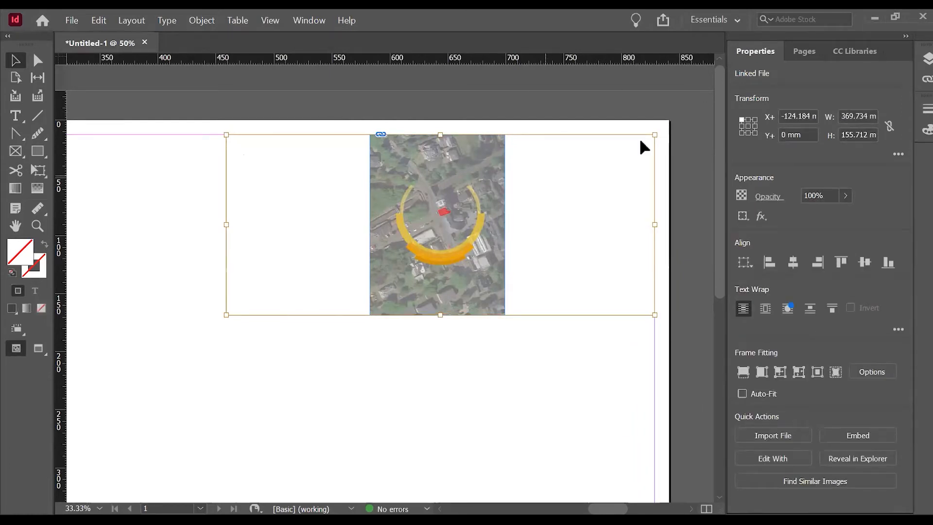
pyautogui.moveTo(656, 134); pyautogui.dragTo(671, 106)
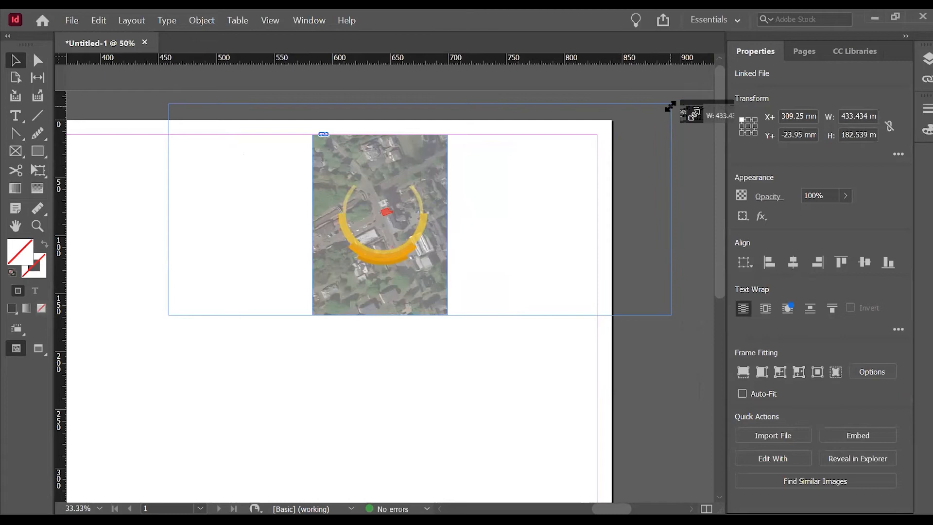
pyautogui.moveTo(671, 106); pyautogui.dragTo(635, 119)
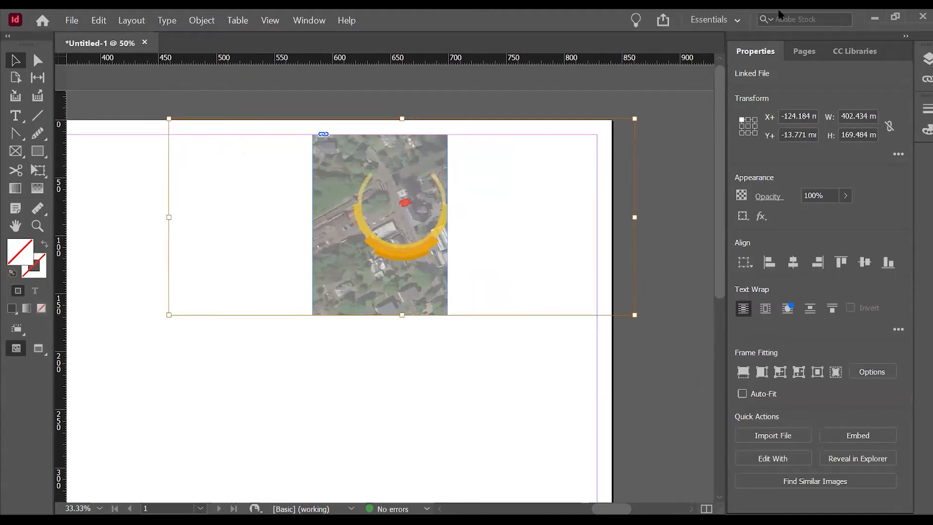
pyautogui.moveTo(634, 119); pyautogui.dragTo(461, 211)
pyautogui.hotkey('ctrl', 'z')
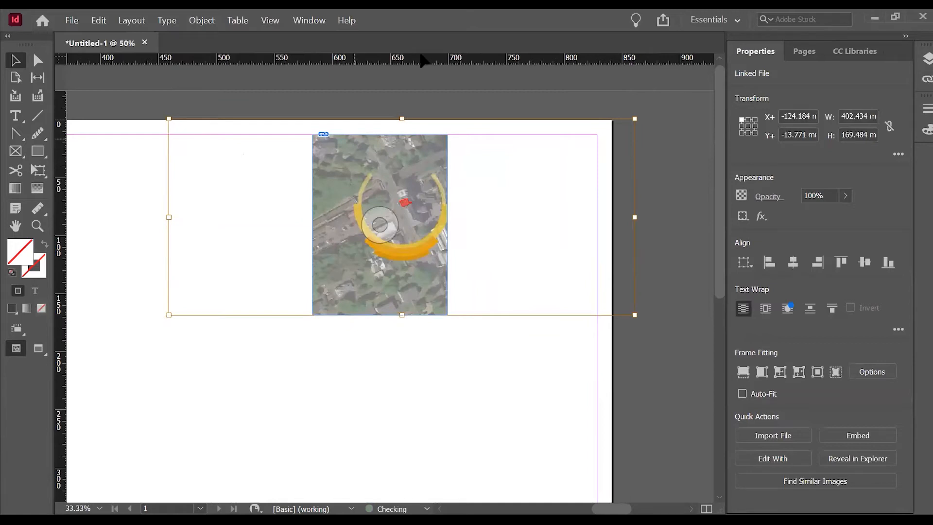
# Select the cropped aerial image frame and turn on Auto-Fit for its content.
pyautogui.click(512, 386)
pyautogui.click(384, 229)
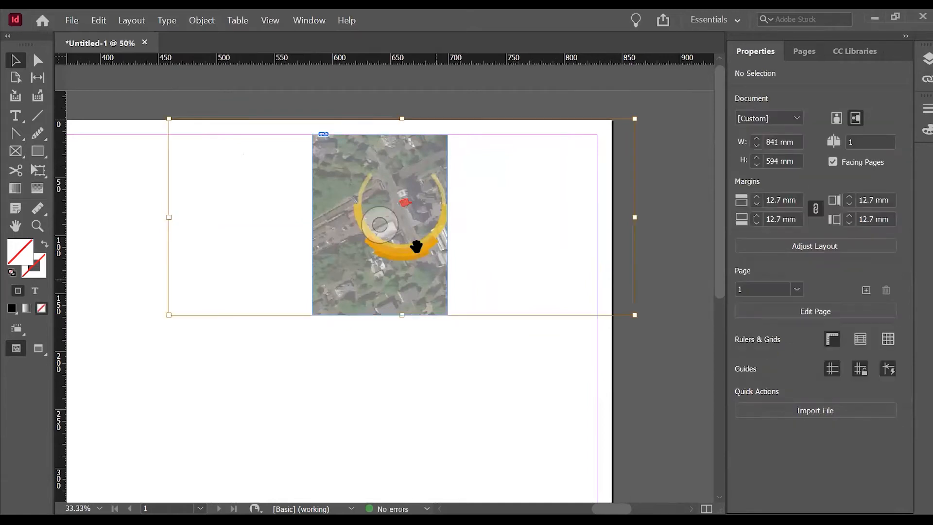
pyautogui.click(441, 339)
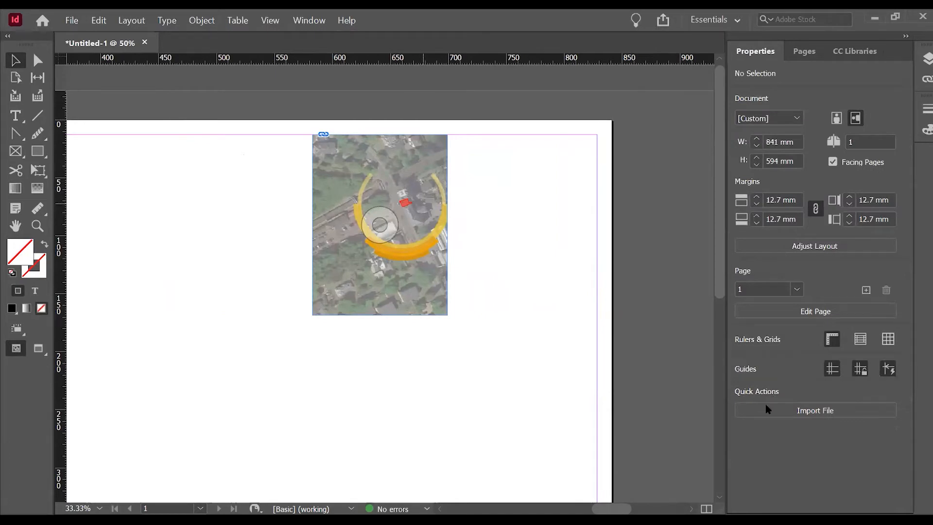
pyautogui.click(755, 454)
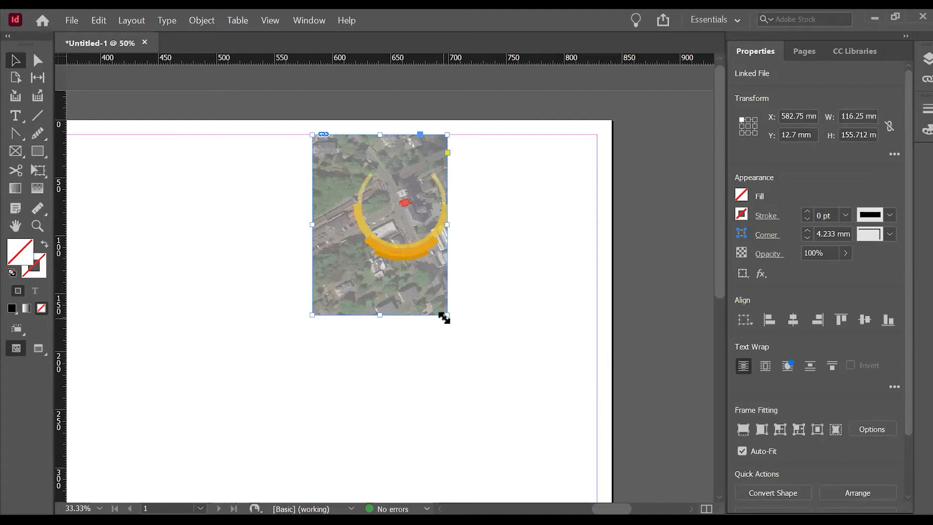
# Scale the aerial image frame down from its lower-right corner to about 114 x 153 mm.
pyautogui.moveTo(444, 317); pyautogui.dragTo(445, 199)
pyautogui.scroll(-3, 575, 402)
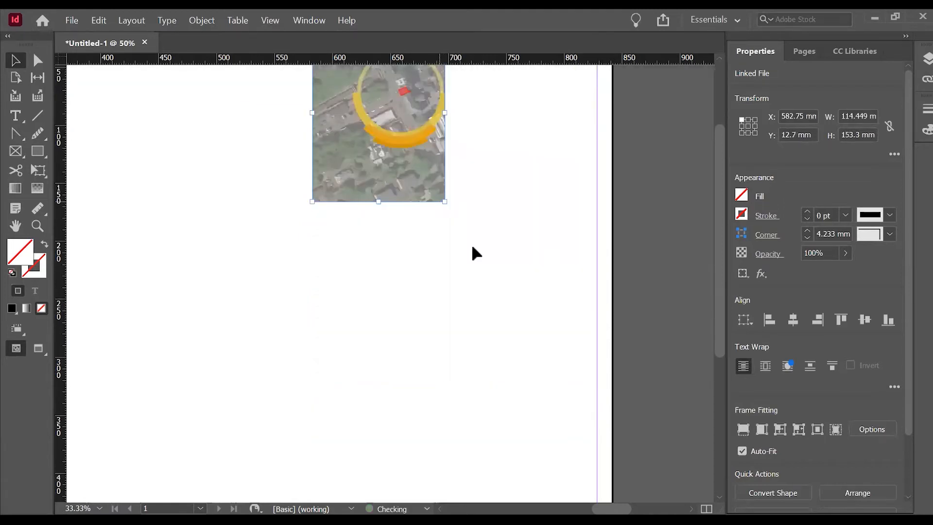
pyautogui.scroll(3, 473, 252)
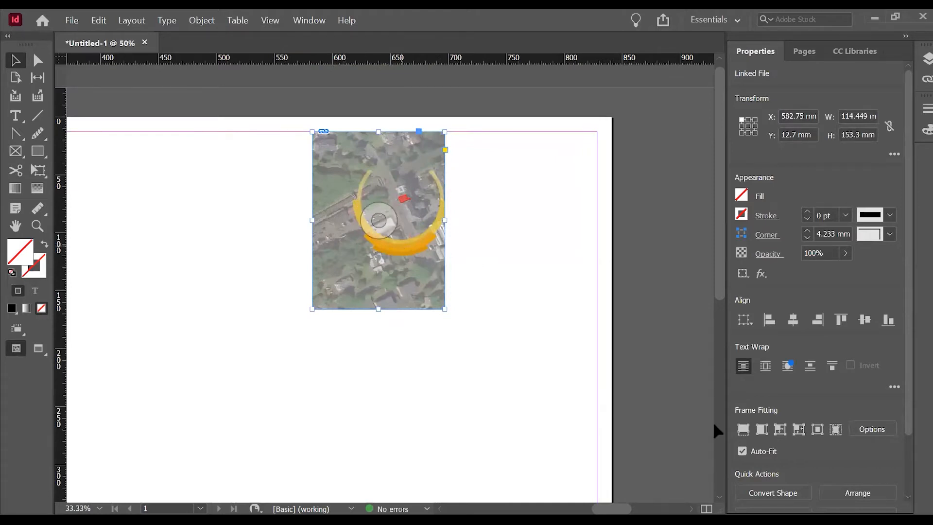
# Turn off Auto-Fit and recrop the aerial image frame around the orange arc to about 137.5 x 121 mm.
pyautogui.click(743, 451)
pyautogui.moveTo(444, 309)
pyautogui.mouseDown()
pyautogui.moveTo(466, 336)
pyautogui.moveTo(443, 306)
pyautogui.mouseUp()
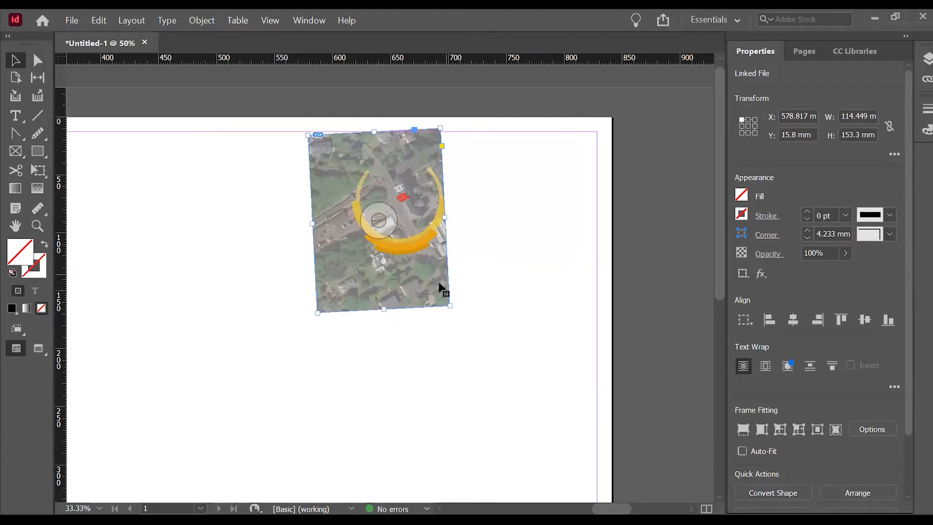
pyautogui.moveTo(452, 319); pyautogui.dragTo(653, 353)
pyautogui.click(437, 426)
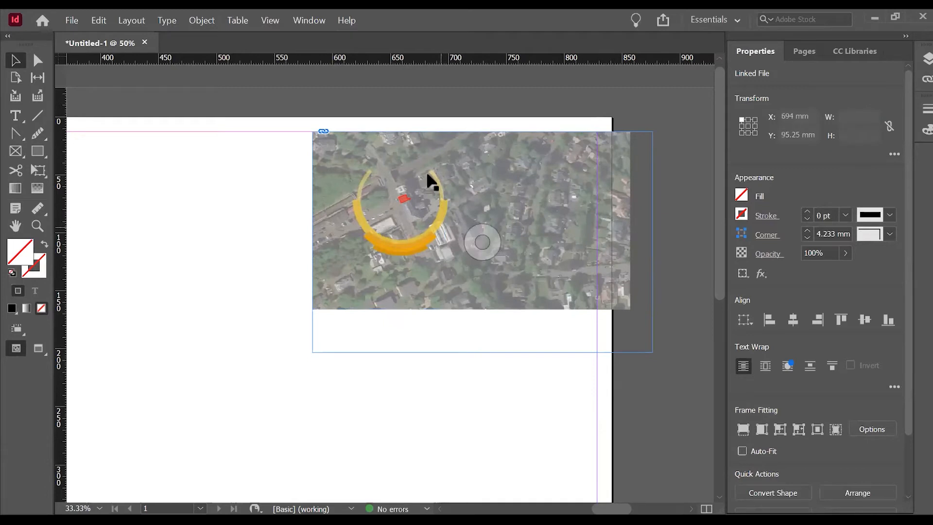
pyautogui.moveTo(506, 299); pyautogui.dragTo(328, 326)
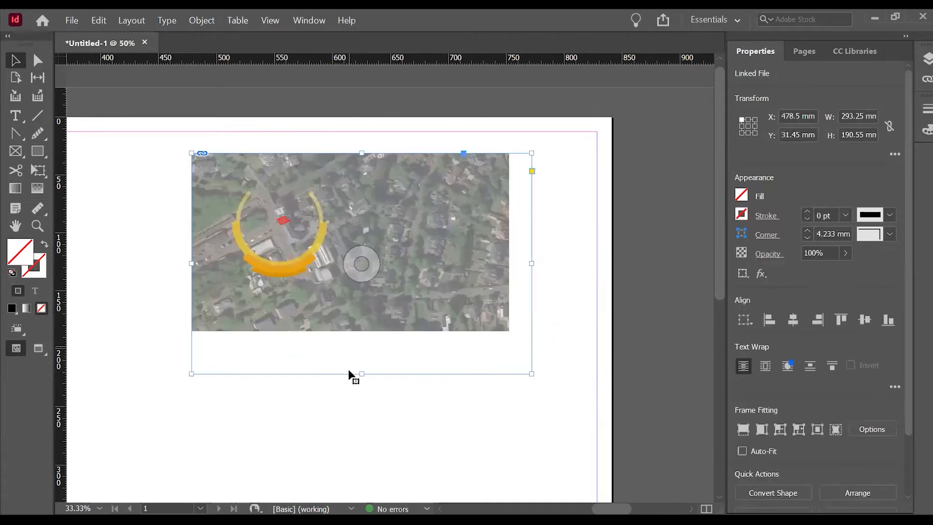
pyautogui.moveTo(532, 374); pyautogui.dragTo(352, 293)
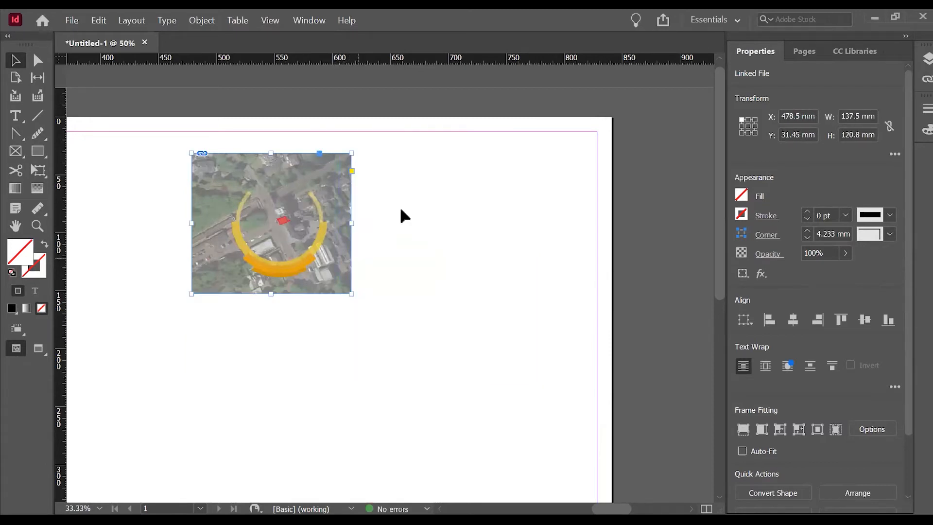
# Move the aerial image into the page's upper-right margin corner and scale it with Auto-Fit on to about 162 x 146 mm.
pyautogui.moveTo(517, 205); pyautogui.dragTo(580, 214)
pyautogui.click(282, 166)
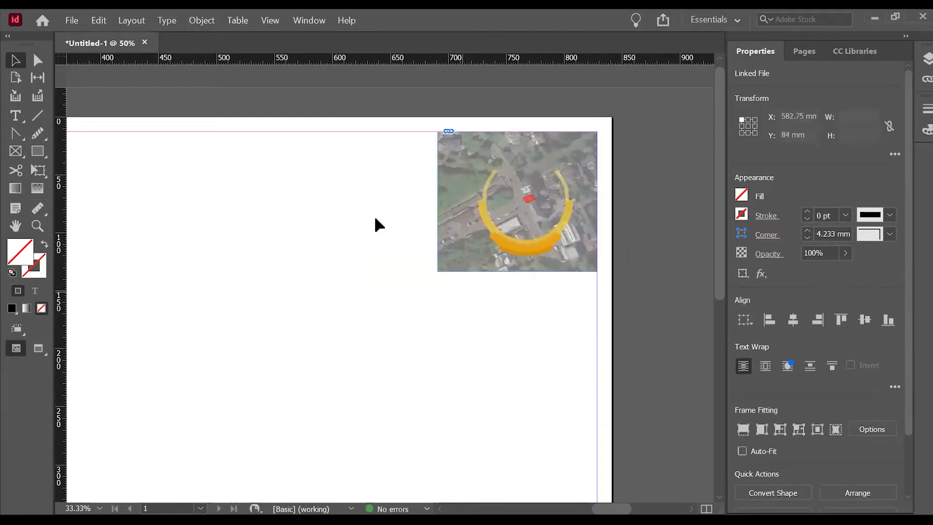
pyautogui.scroll(-2, 379, 215)
pyautogui.click(467, 154)
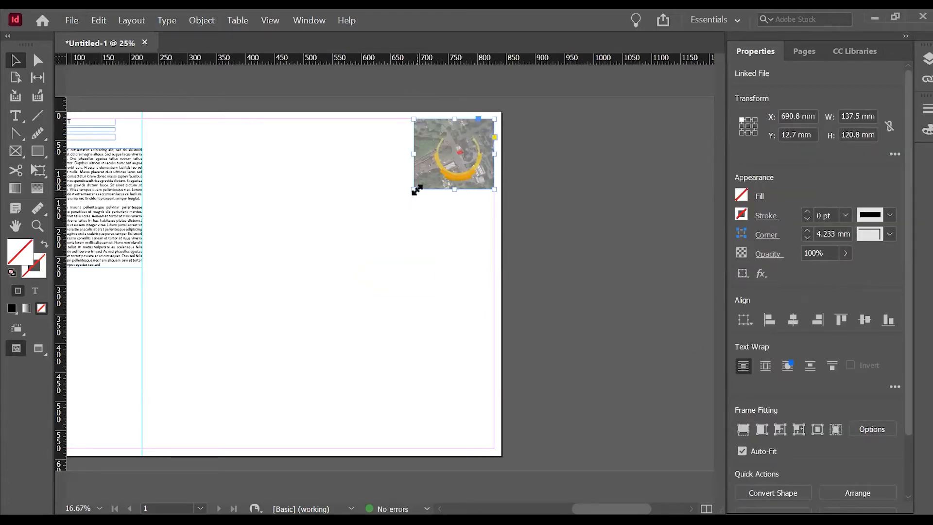
pyautogui.moveTo(414, 190)
pyautogui.mouseDown()
pyautogui.moveTo(400, 211)
pyautogui.moveTo(413, 208)
pyautogui.mouseUp()
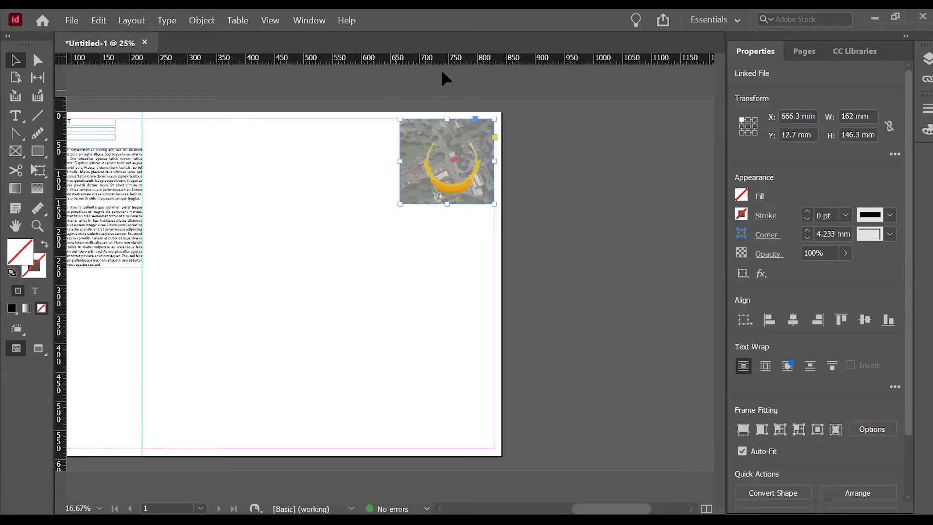
pyautogui.click(499, 200)
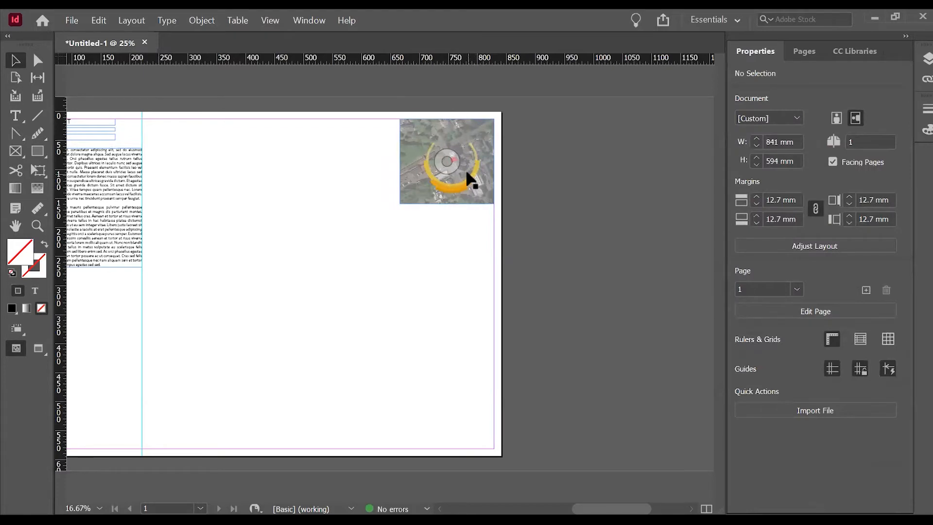
# Reposition the aerial image content inside its frame to bring the orange arc closer to the frame's centre.
pyautogui.click(464, 121)
pyautogui.hotkey('ctrl', '=')
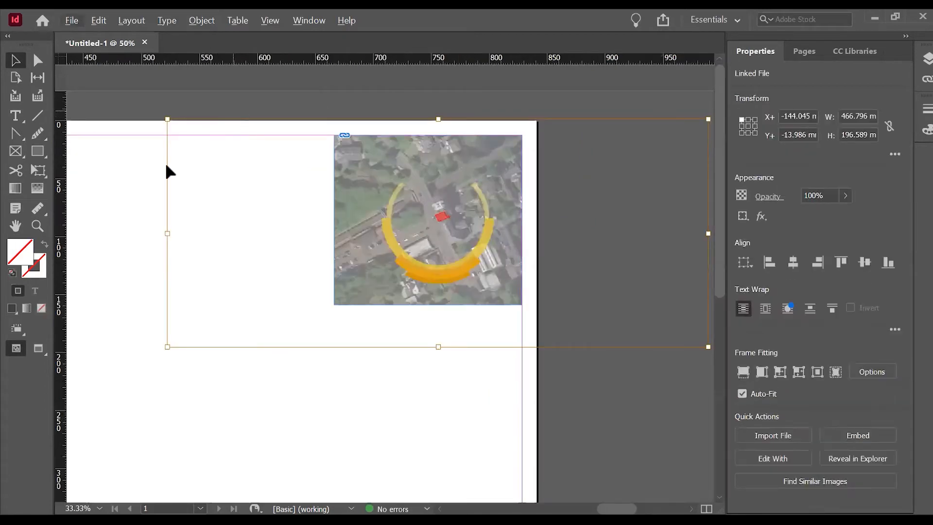
pyautogui.moveTo(473, 243); pyautogui.dragTo(492, 249)
pyautogui.click(319, 97)
pyautogui.hotkey('ctrl', '-')
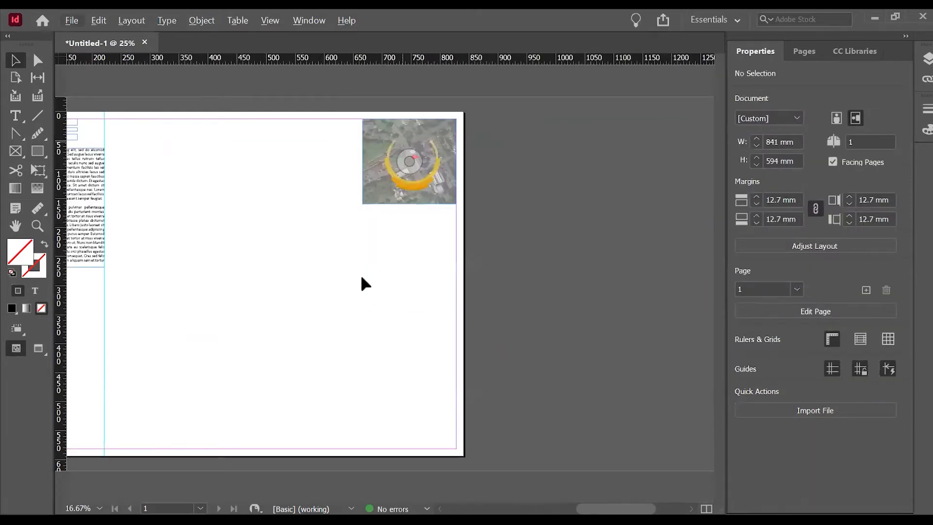
# Duplicate the aerial image to mid-page and to the bottom margin, and replace the copies with the blue-arc and red-arc versions.
pyautogui.hotkey('ctrl', 'd')
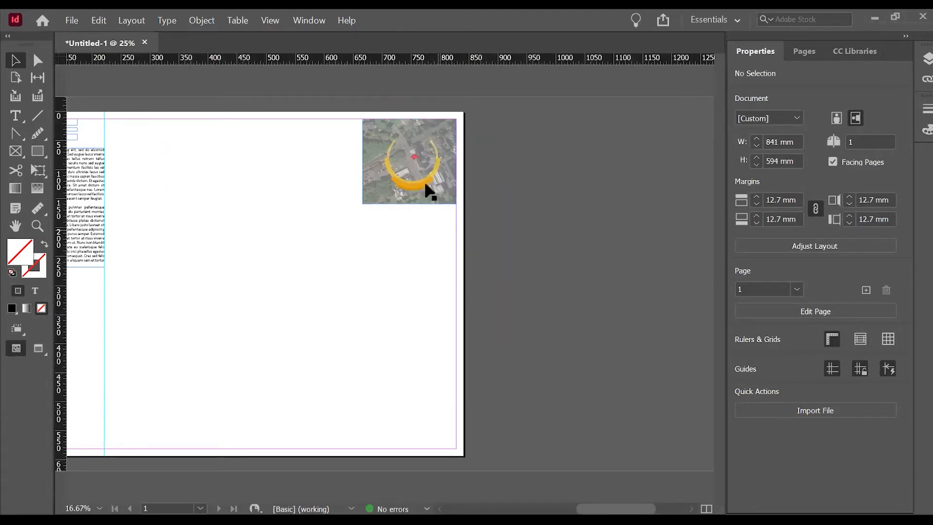
pyautogui.moveTo(425, 178); pyautogui.dragTo(421, 285)
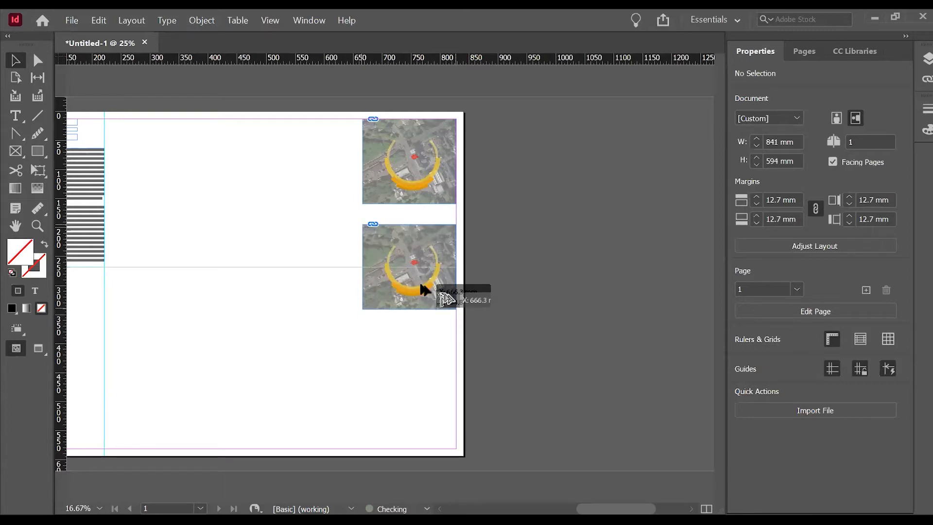
pyautogui.moveTo(421, 285); pyautogui.dragTo(418, 300)
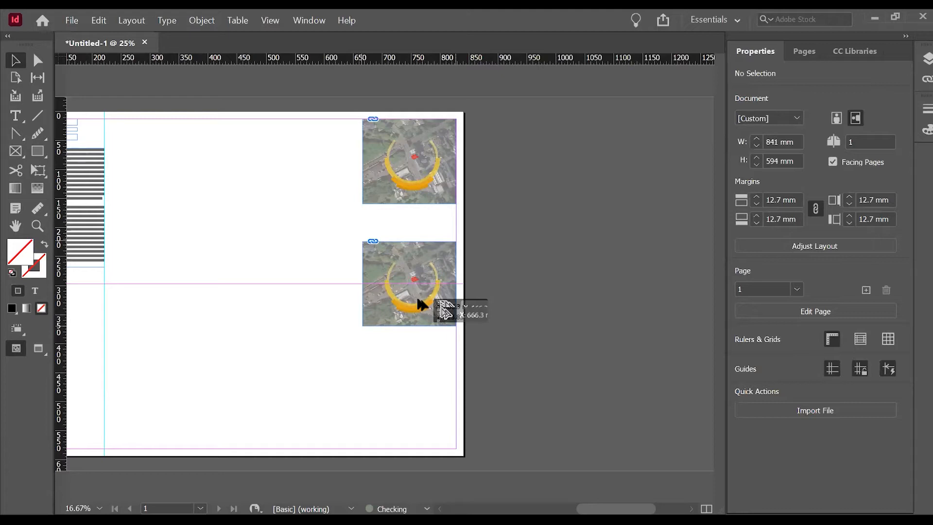
pyautogui.moveTo(418, 300); pyautogui.dragTo(418, 300)
pyautogui.click(392, 315)
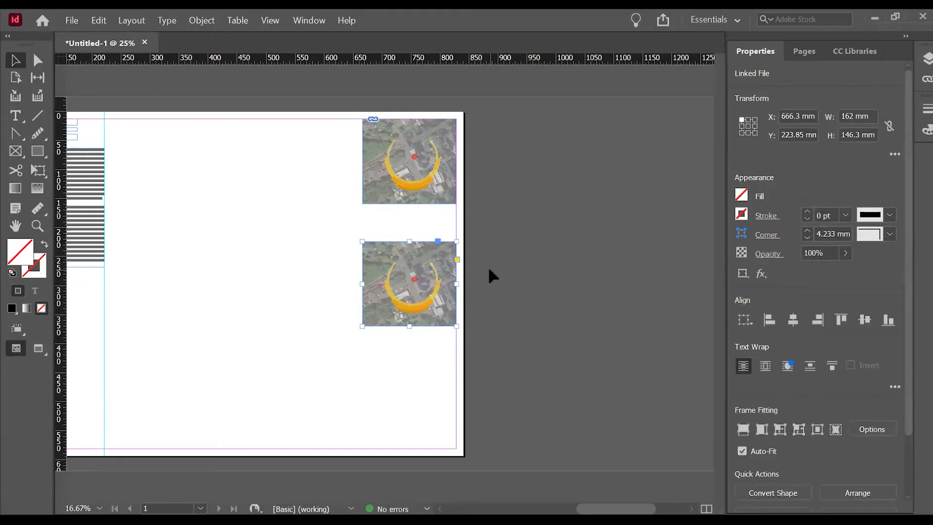
pyautogui.moveTo(439, 306); pyautogui.dragTo(430, 433)
pyautogui.click(494, 239)
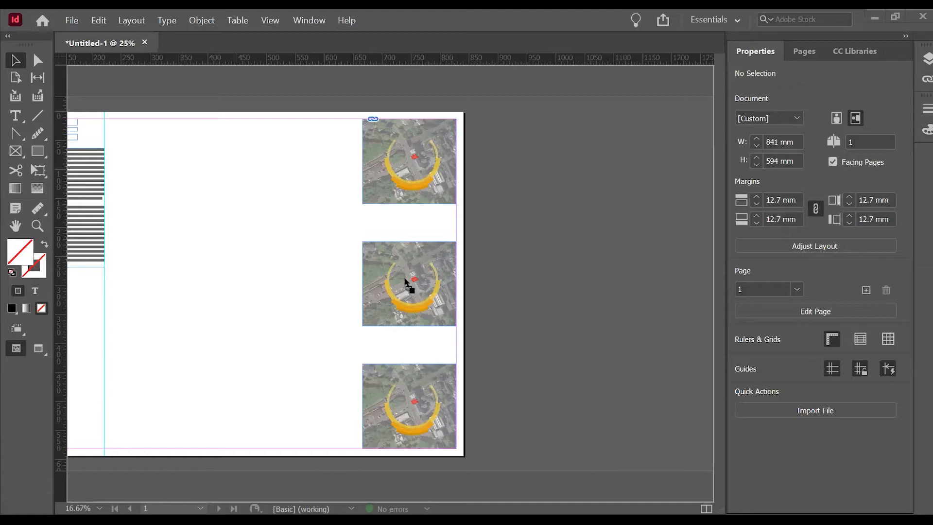
pyautogui.moveTo(391, 285); pyautogui.dragTo(390, 285)
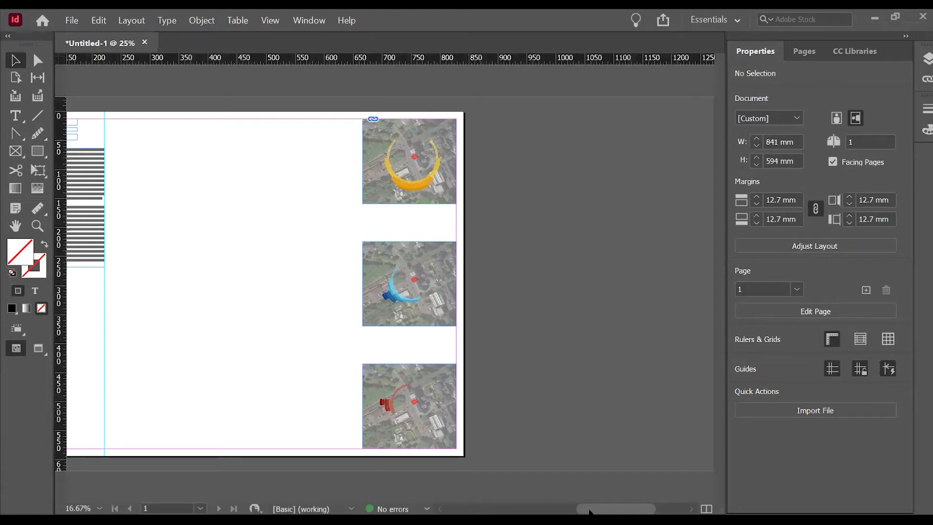
# Place the site history PDF sheet on the empty middle area of the page at about 295 x 205 mm.
pyautogui.hscroll(-4, 589, 511)
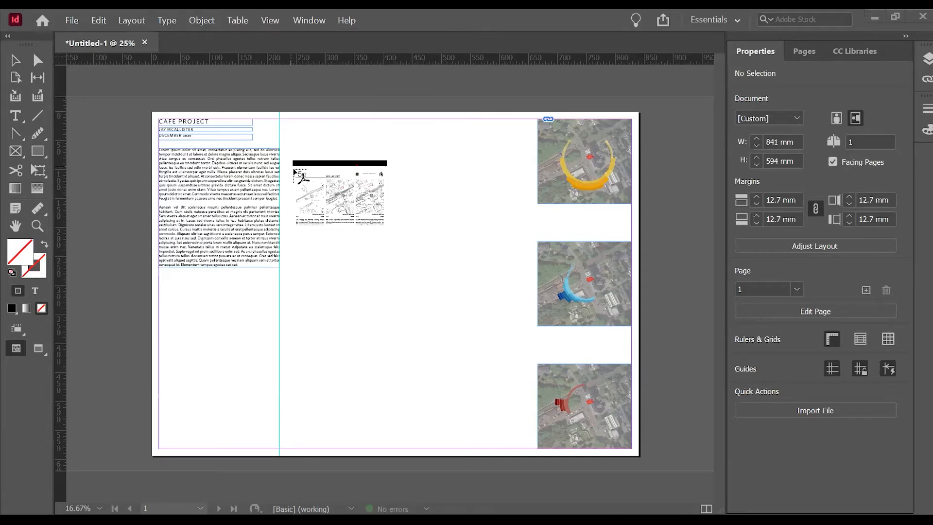
pyautogui.click(293, 169)
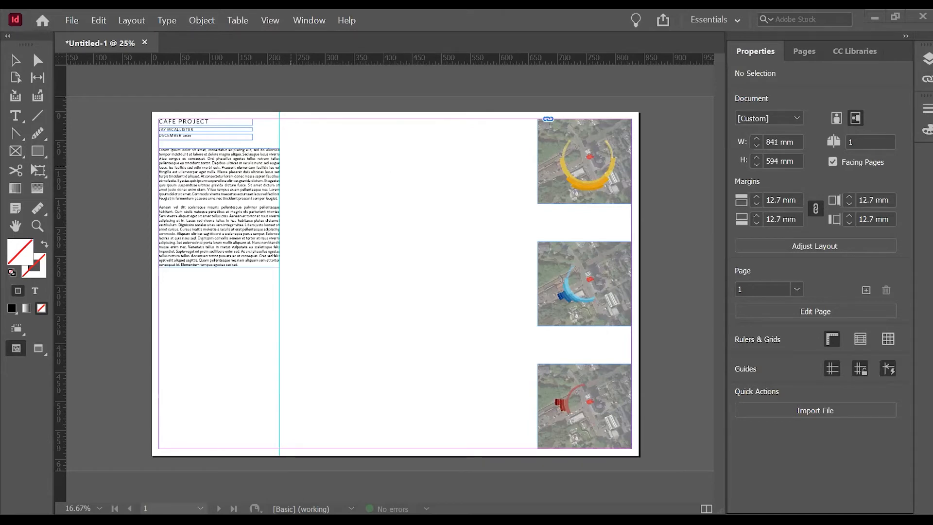
pyautogui.click(404, 203)
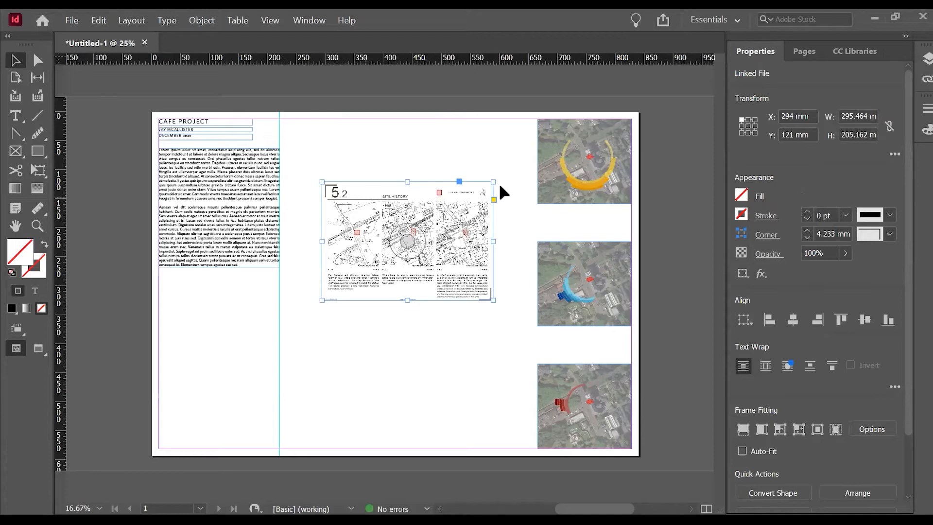
# Crop the site history frame on all four sides to only the first historic map, about 72 x 111 mm.
pyautogui.hotkey('ctrl', '=')
pyautogui.scroll(-1, 426, 367)
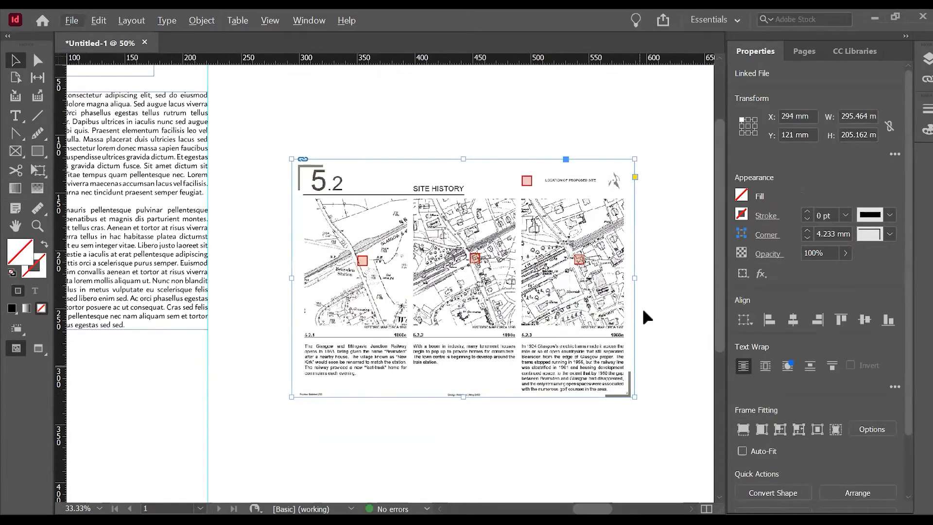
pyautogui.moveTo(463, 159); pyautogui.dragTo(457, 197)
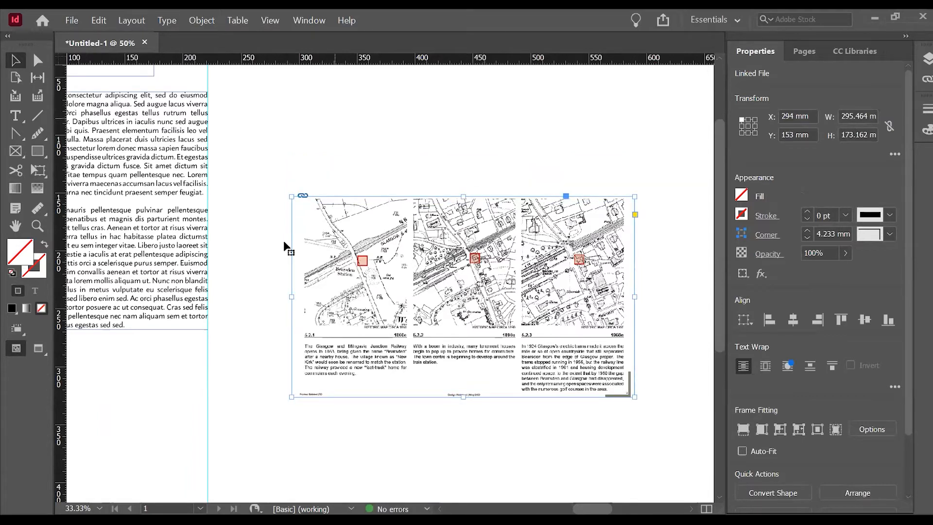
pyautogui.moveTo(466, 395); pyautogui.dragTo(496, 326)
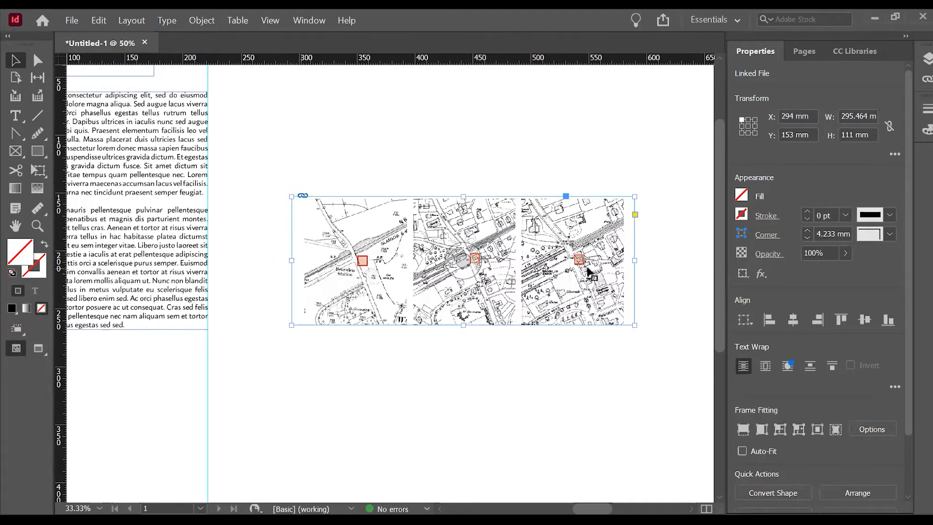
pyautogui.moveTo(290, 262); pyautogui.dragTo(314, 261)
pyautogui.moveTo(635, 260); pyautogui.dragTo(397, 260)
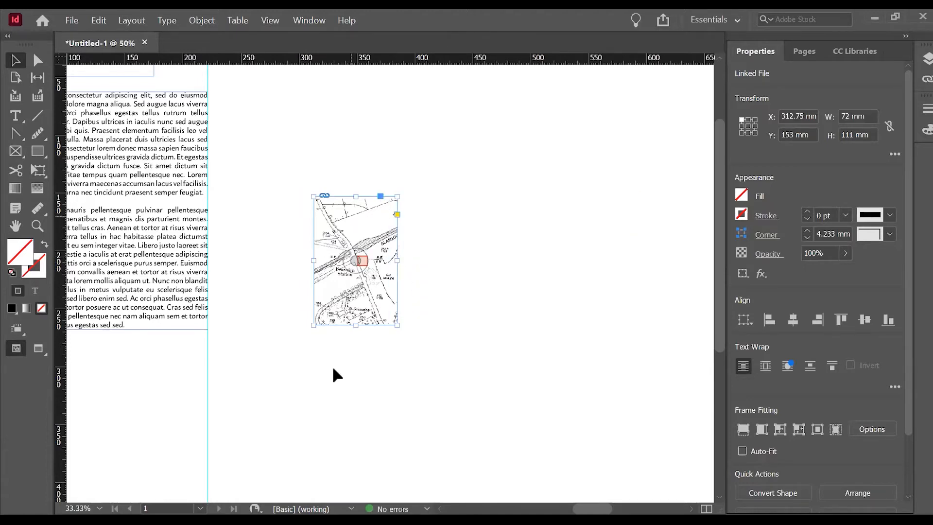
# Turn on Auto-Fit, move the cropped map near the page's top margin, and scale it to about 162 x 250 mm.
pyautogui.hotkey('ctrl', '-')
pyautogui.click(742, 451)
pyautogui.moveTo(387, 252); pyautogui.dragTo(370, 173)
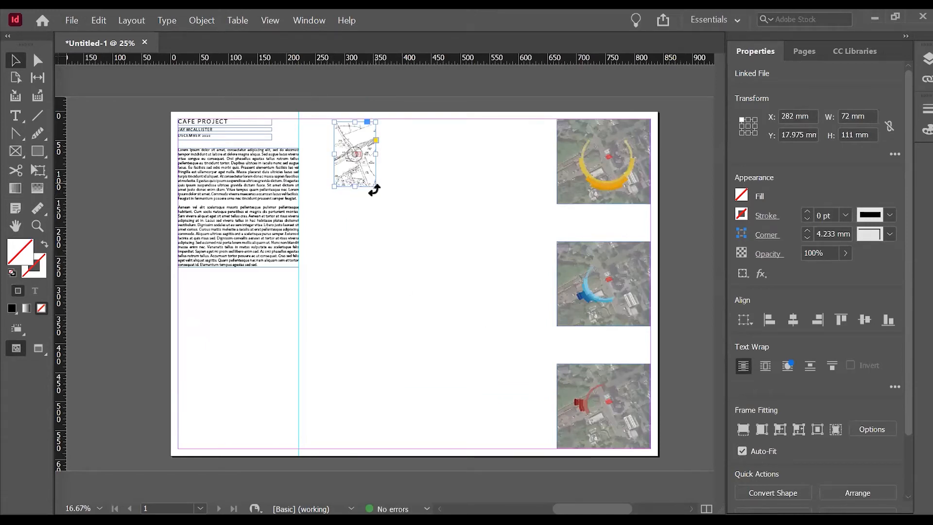
pyautogui.moveTo(377, 187); pyautogui.dragTo(425, 265)
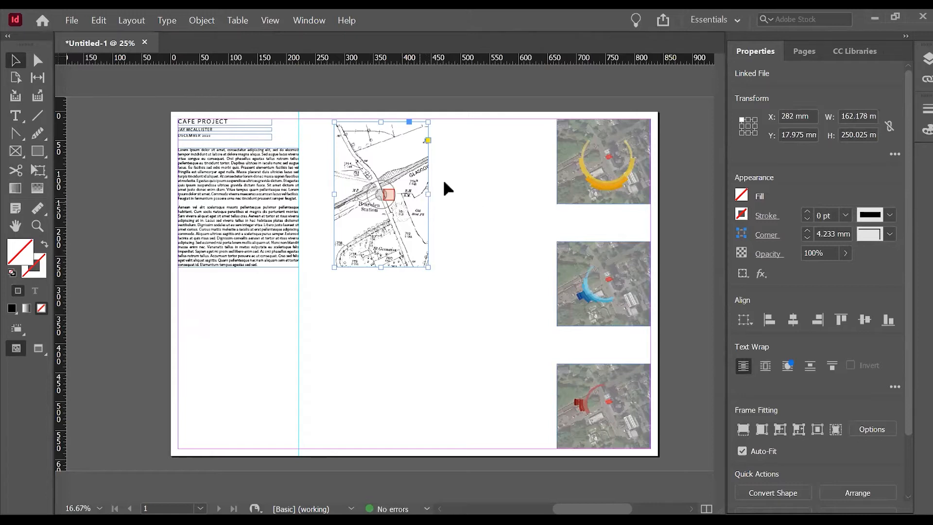
# Turn off Auto-Fit, narrow the map frame to about 138.5 mm, and move it closer to the text column.
pyautogui.click(758, 451)
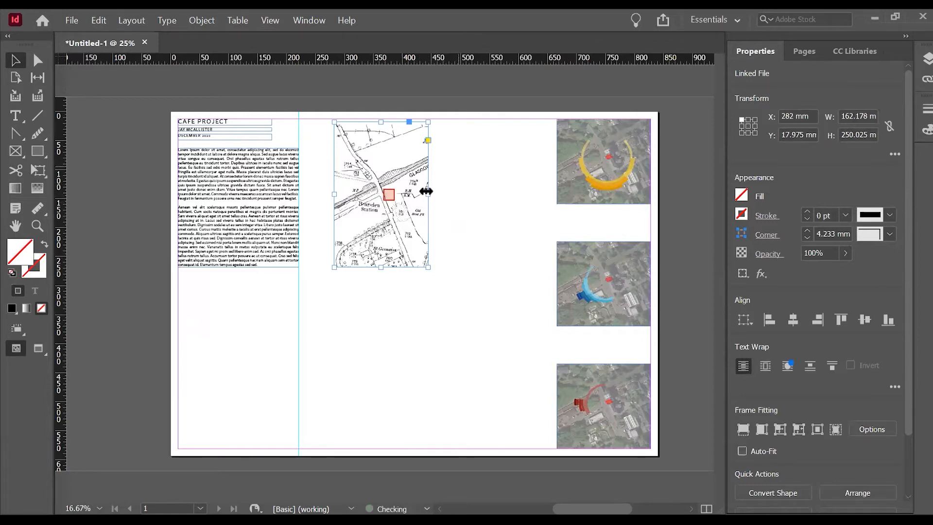
pyautogui.moveTo(427, 191); pyautogui.dragTo(416, 195)
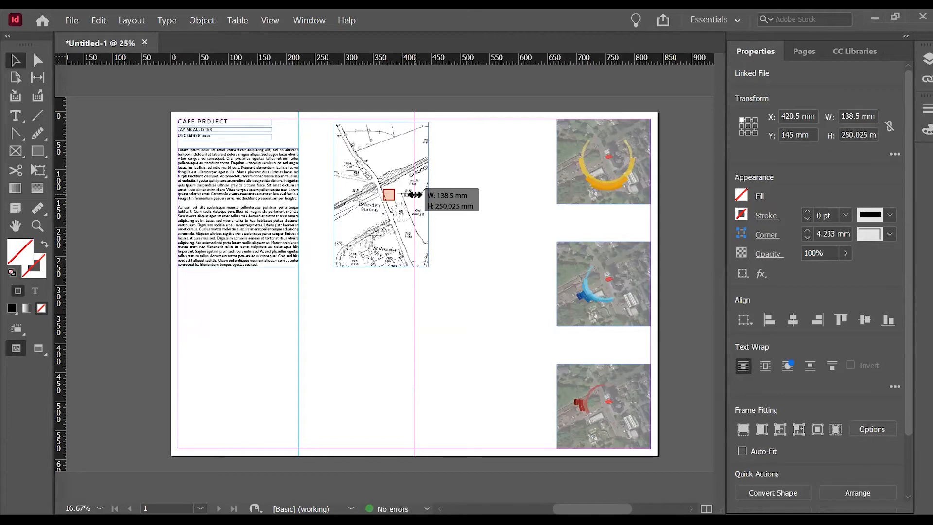
pyautogui.moveTo(415, 195); pyautogui.dragTo(415, 194)
pyautogui.click(485, 164)
pyautogui.moveTo(393, 230); pyautogui.dragTo(373, 234)
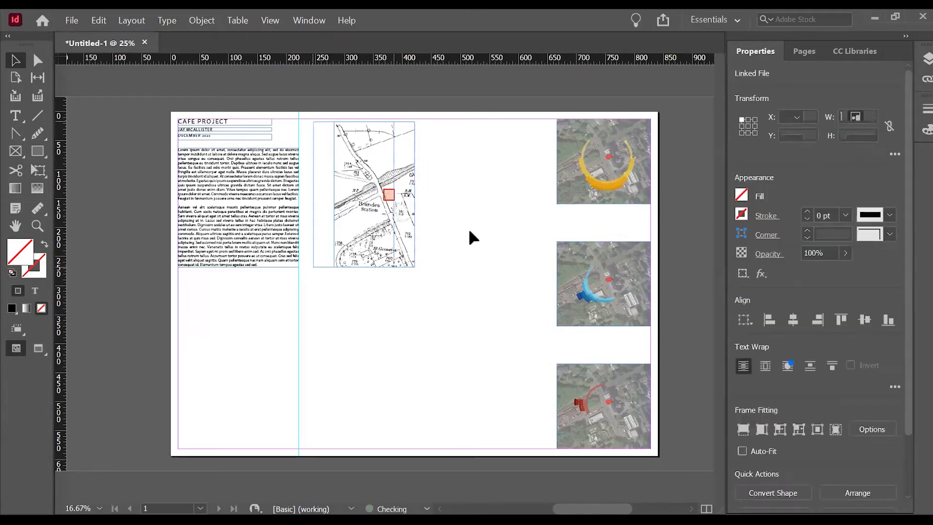
pyautogui.click(469, 228)
# Duplicate the map frame to the right and shift the copy's content to show the second historic map.
pyautogui.moveTo(358, 220); pyautogui.dragTo(456, 210)
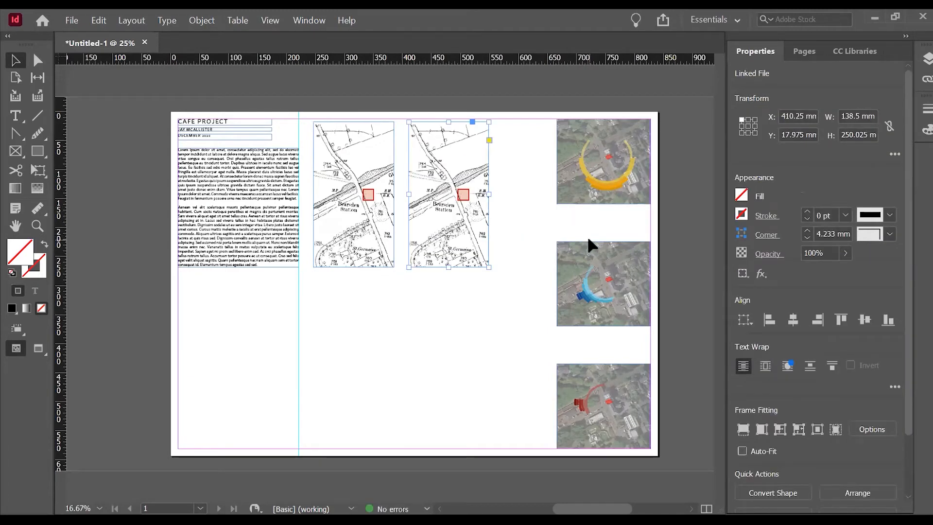
pyautogui.doubleClick(466, 229)
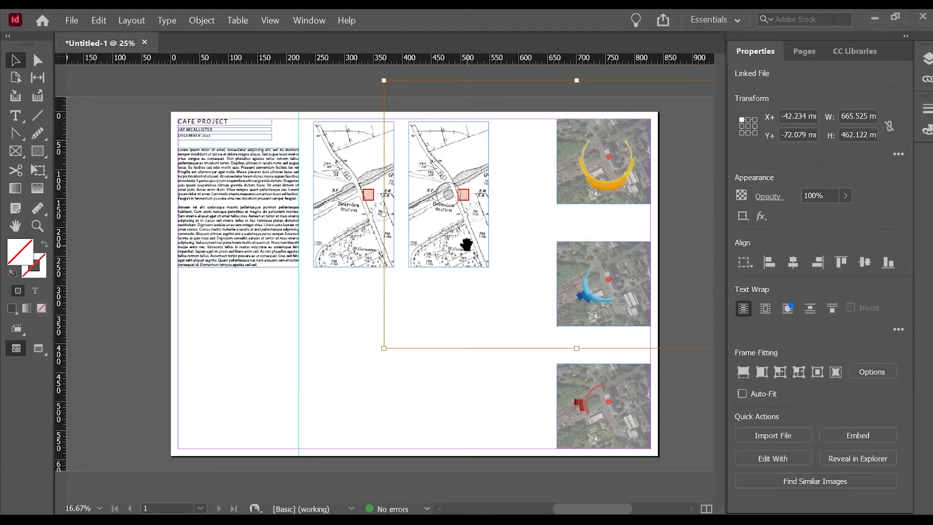
pyautogui.moveTo(454, 246); pyautogui.dragTo(342, 228)
pyautogui.click(483, 387)
# Duplicate the second map frame to the right and select the image content inside the copy.
pyautogui.moveTo(454, 229); pyautogui.dragTo(547, 230)
pyautogui.doubleClick(542, 234)
pyautogui.moveTo(539, 240); pyautogui.dragTo(423, 246)
pyautogui.hotkey('ctrl', 'alt', 'c')
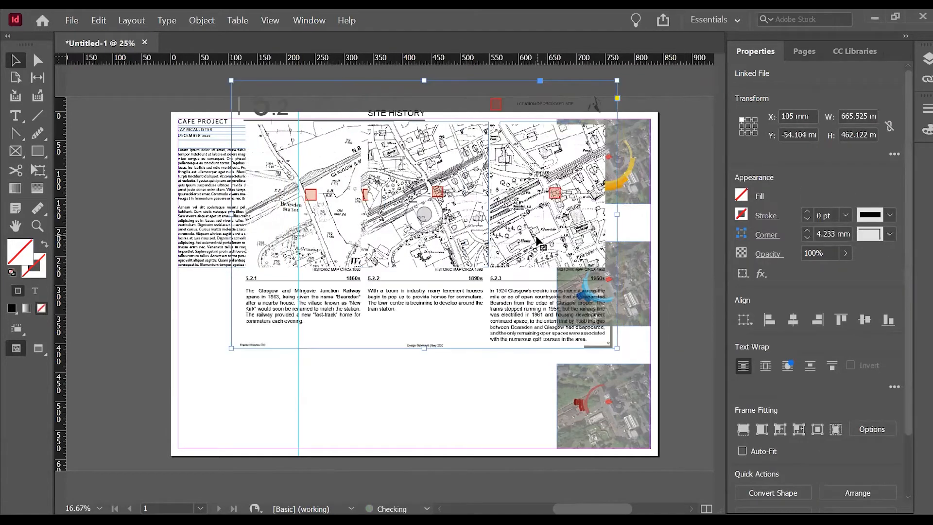
pyautogui.hotkey('ctrl', 'z')
pyautogui.hotkey('ctrl', 'z')
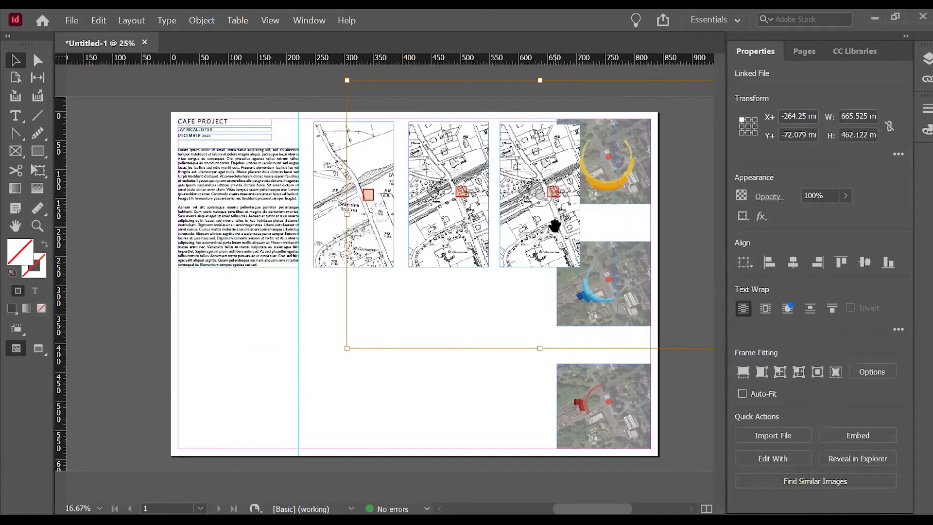
# Shift the content of the third map frame to show the third historic map with its site marker near the centre.
pyautogui.moveTo(555, 225); pyautogui.dragTo(454, 217)
pyautogui.moveTo(543, 219); pyautogui.dragTo(523, 219)
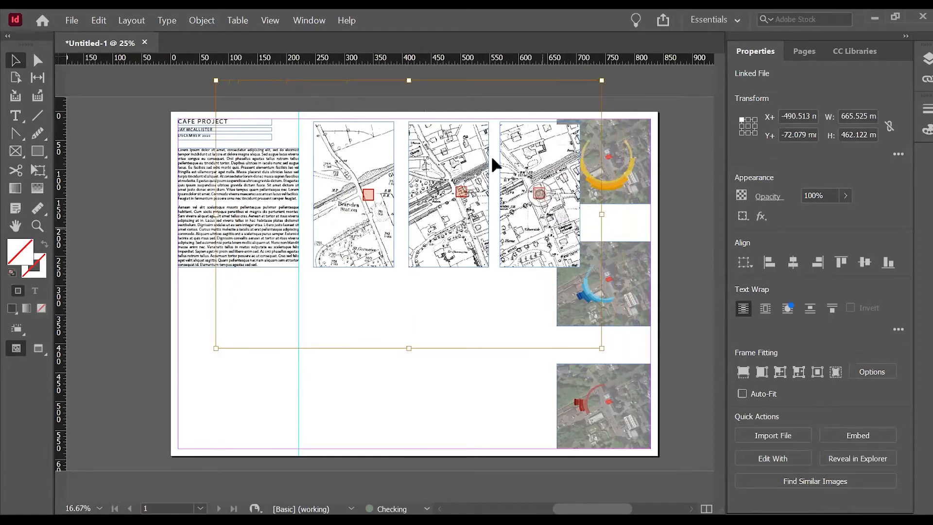
pyautogui.click(436, 399)
# Move the second and third map frames left to tighten the row, bringing the third against the second.
pyautogui.moveTo(454, 235); pyautogui.dragTo(445, 234)
pyautogui.click(516, 245)
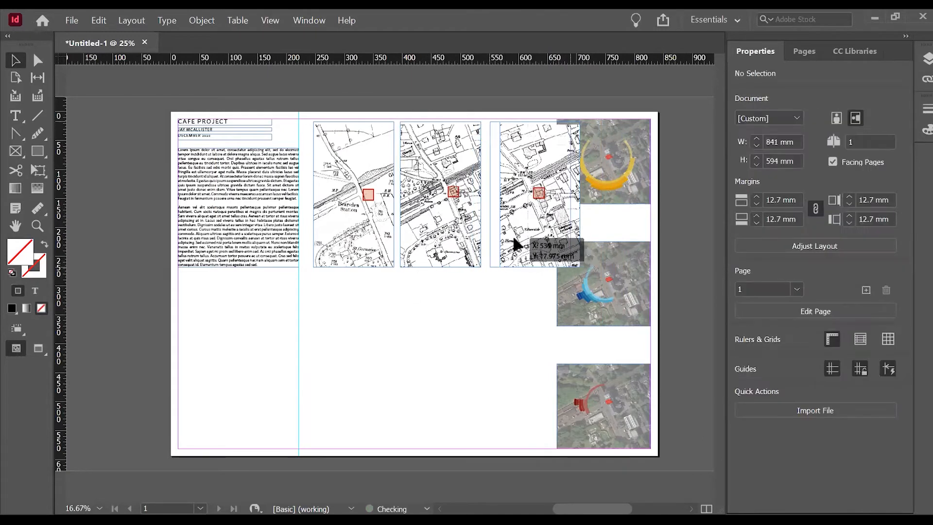
pyautogui.moveTo(530, 198); pyautogui.dragTo(510, 198)
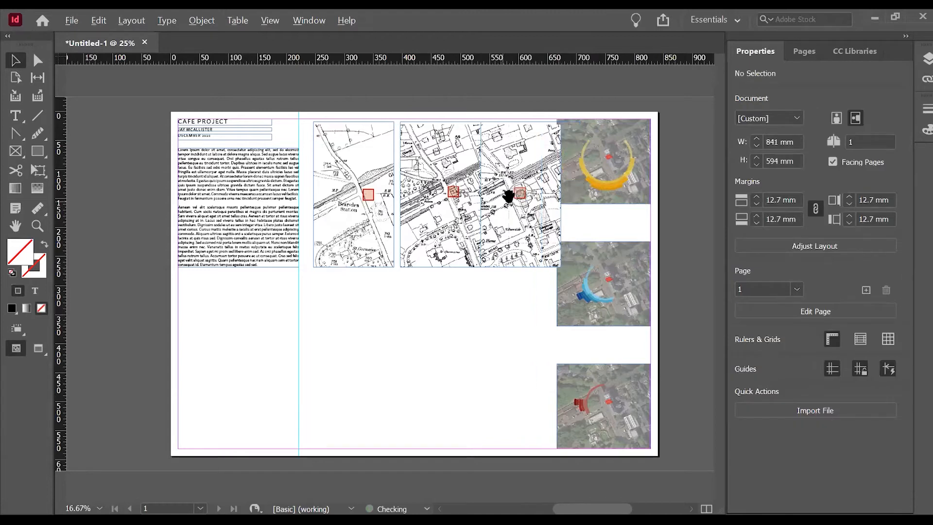
pyautogui.hotkey('ctrl', '=')
pyautogui.hotkey('ctrl', '-')
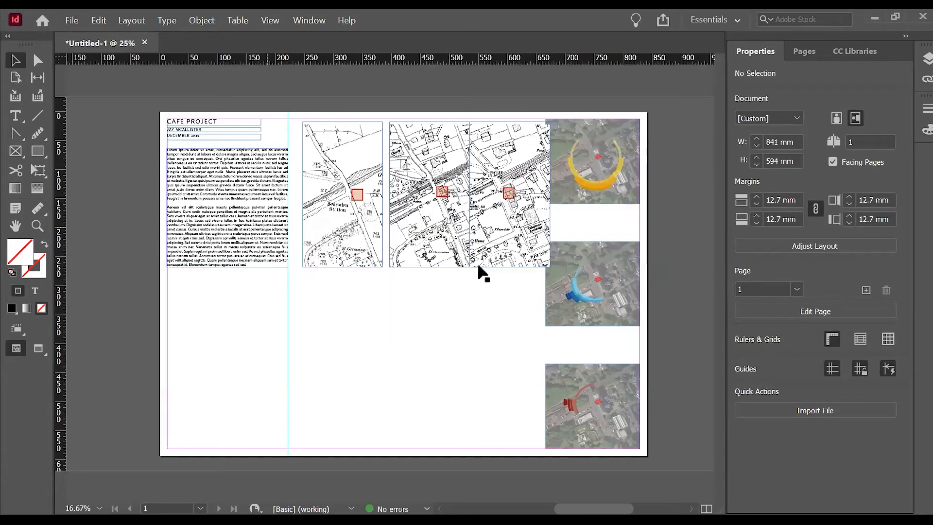
# Select the three historic map frames and distribute them evenly in the horizontal direction.
pyautogui.moveTo(496, 294); pyautogui.dragTo(430, 261)
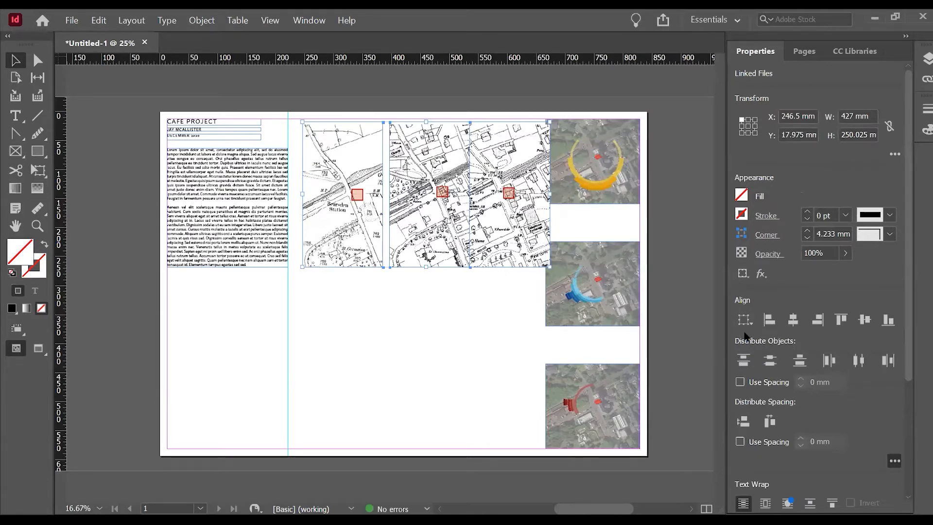
pyautogui.click(770, 360)
pyautogui.click(859, 361)
pyautogui.click(859, 361)
pyautogui.click(478, 327)
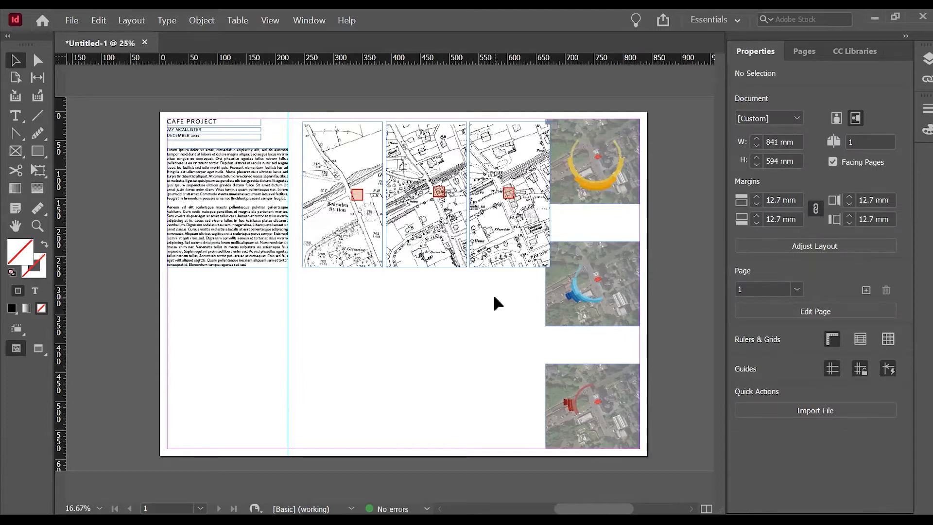
# Move the three maps together to X 230.275 mm, centring the row between the text column guide and the aerial diagrams.
pyautogui.moveTo(512, 285); pyautogui.dragTo(341, 232)
pyautogui.moveTo(500, 237); pyautogui.dragTo(483, 241)
pyautogui.press('Right')
pyautogui.press('Right')
pyautogui.press('Right')
pyautogui.press('Right')
pyautogui.press('Right')
pyautogui.press('Right')
pyautogui.press('Right')
pyautogui.press('Right')
pyautogui.press('Right')
pyautogui.press('Right')
pyautogui.press('Right')
pyautogui.press('Right')
pyautogui.press('Right')
pyautogui.press('Right')
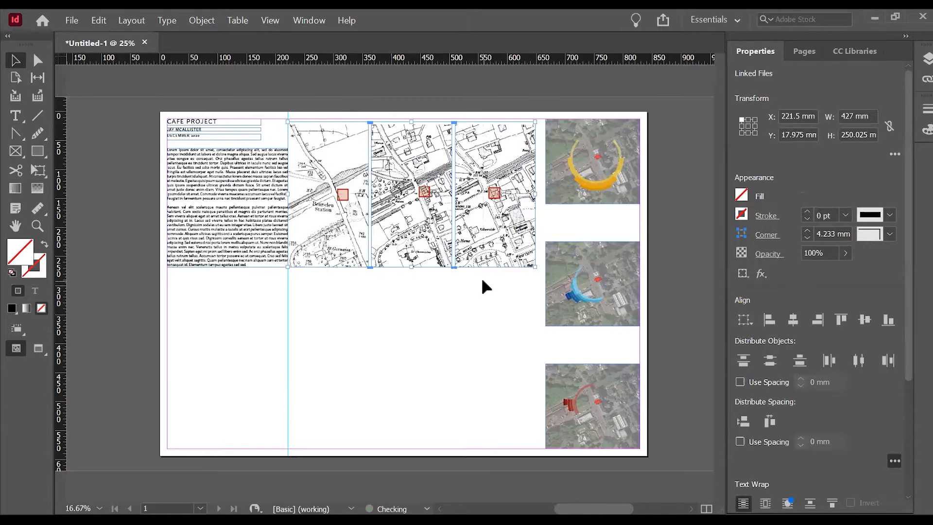
pyautogui.moveTo(440, 238); pyautogui.dragTo(450, 234)
pyautogui.hotkey('ctrl', '=')
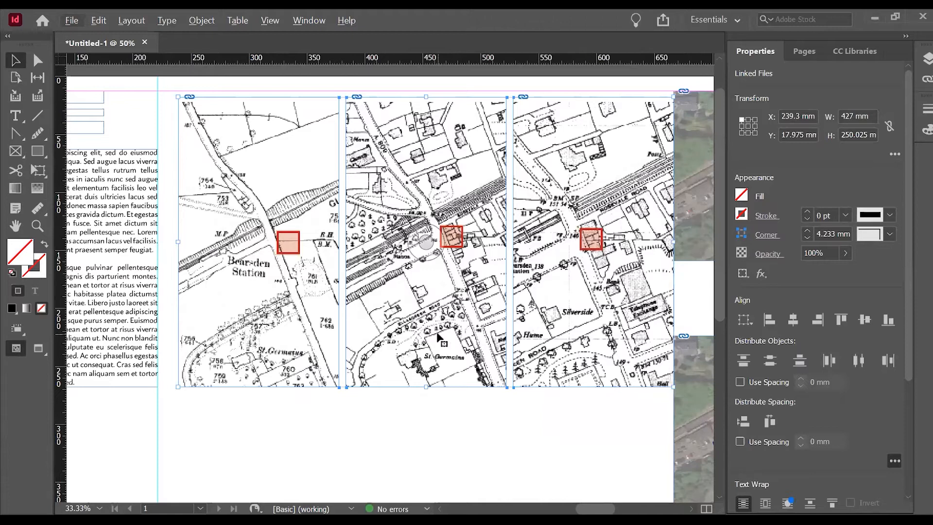
pyautogui.moveTo(469, 356); pyautogui.dragTo(459, 356)
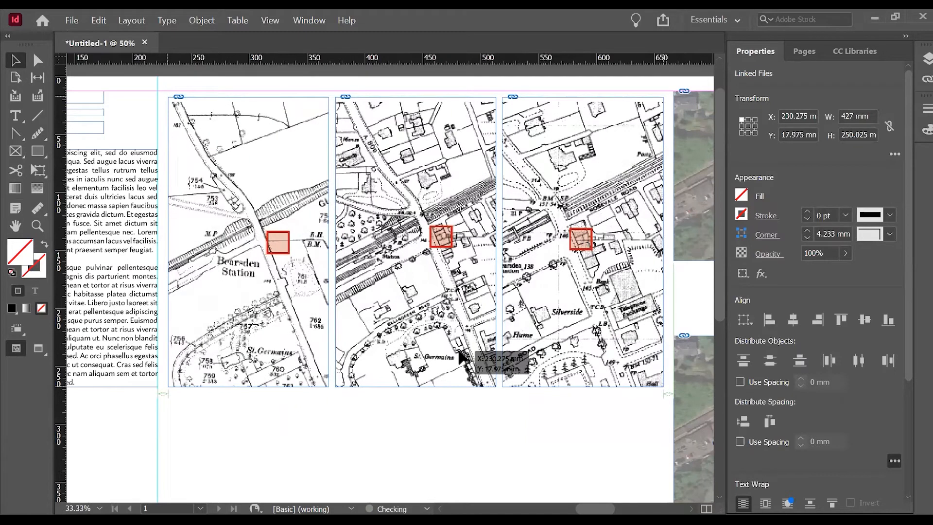
pyautogui.moveTo(459, 354); pyautogui.dragTo(459, 353)
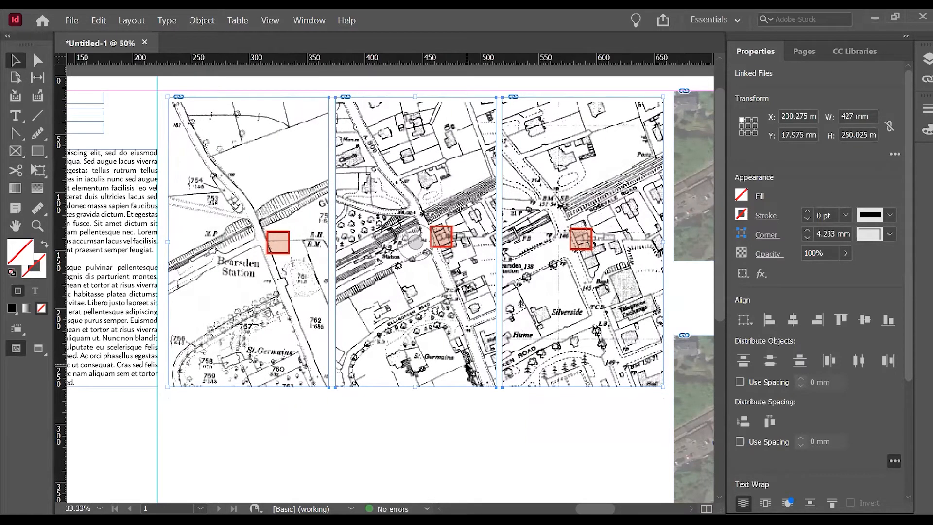
pyautogui.click(501, 413)
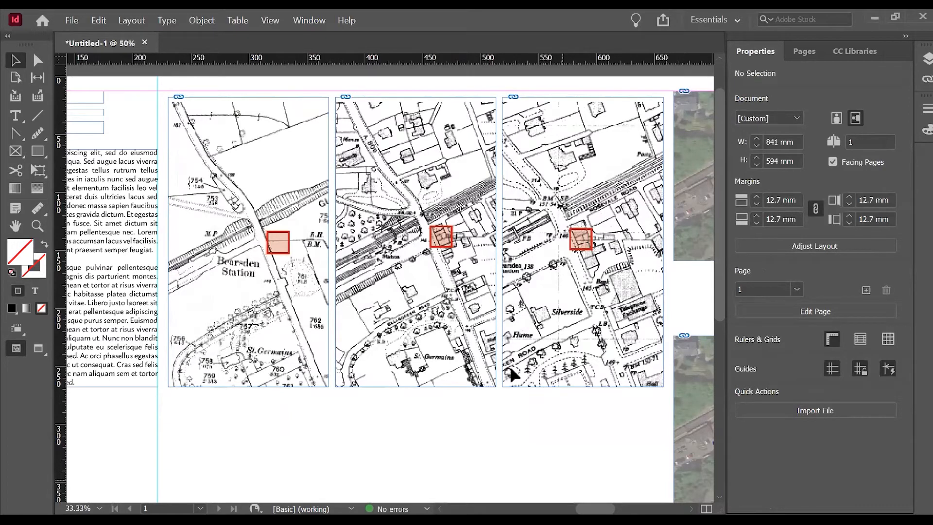
# Preview the whole sheet in presentation mode and return to the normal layout view.
pyautogui.click(271, 21)
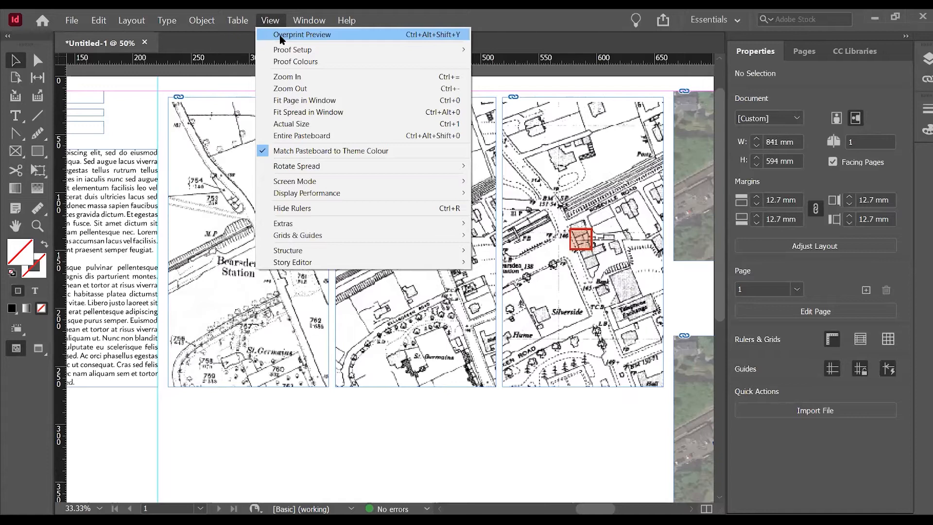
pyautogui.click(387, 441)
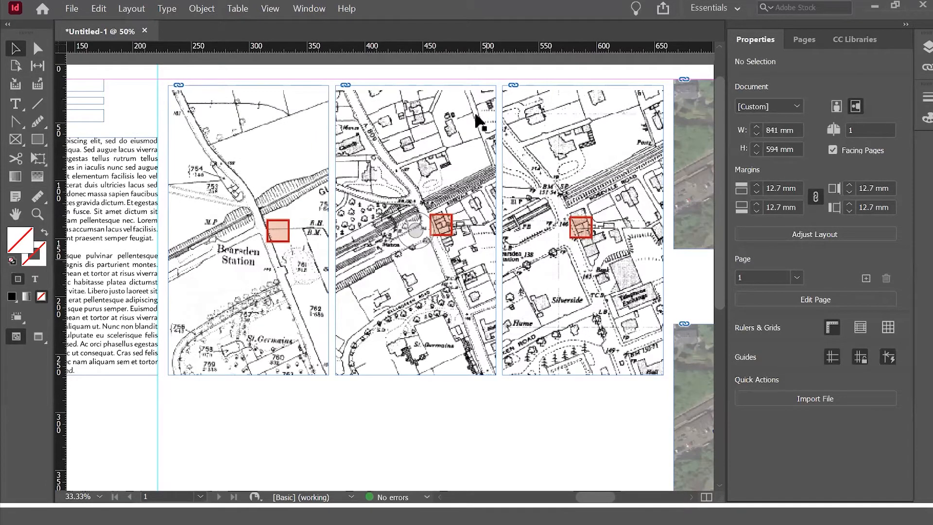
pyautogui.hotkey('shift', 'w')
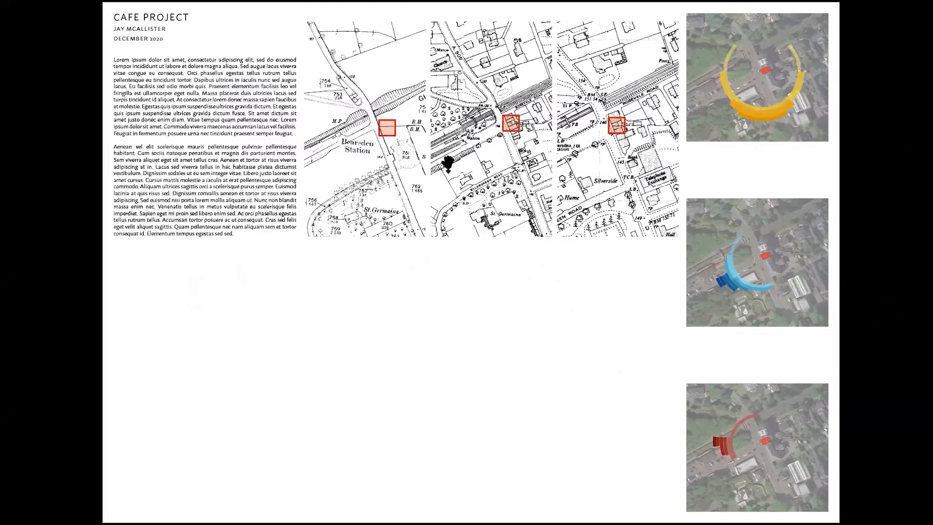
pyautogui.press('Escape')
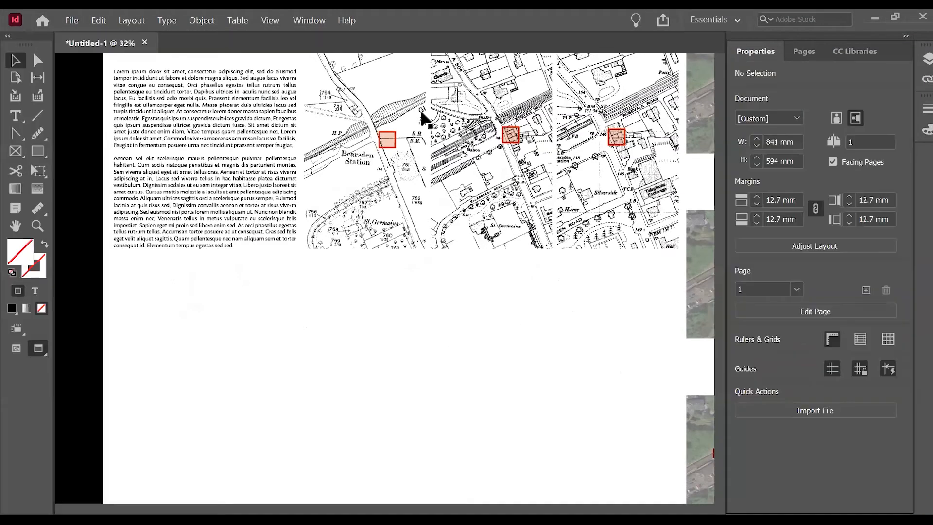
pyautogui.scroll(2, 551, 332)
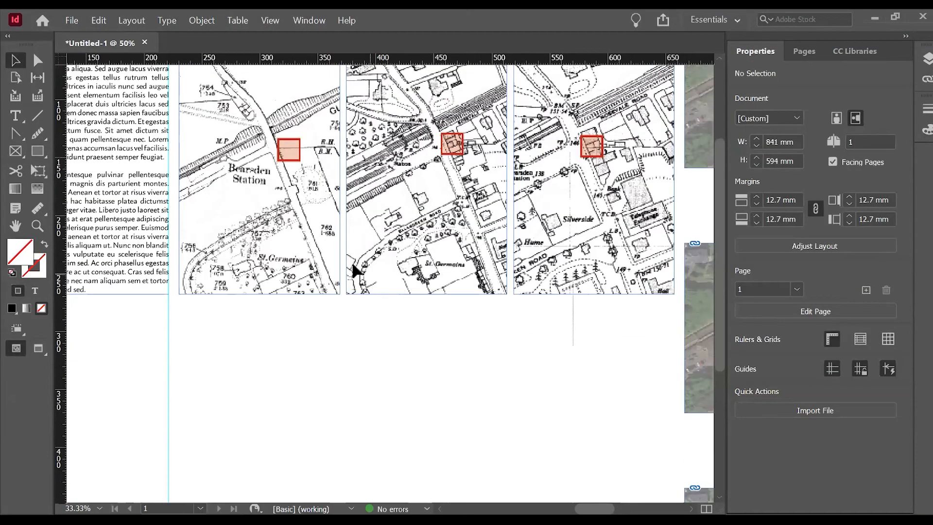
# Apply a thin black stroke to the frames of the three historic maps.
pyautogui.click(361, 287)
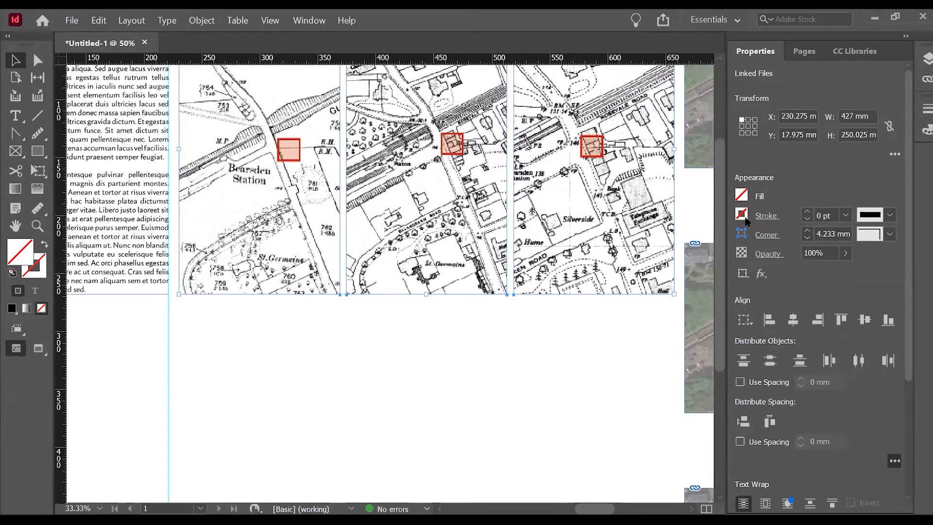
pyautogui.click(746, 220)
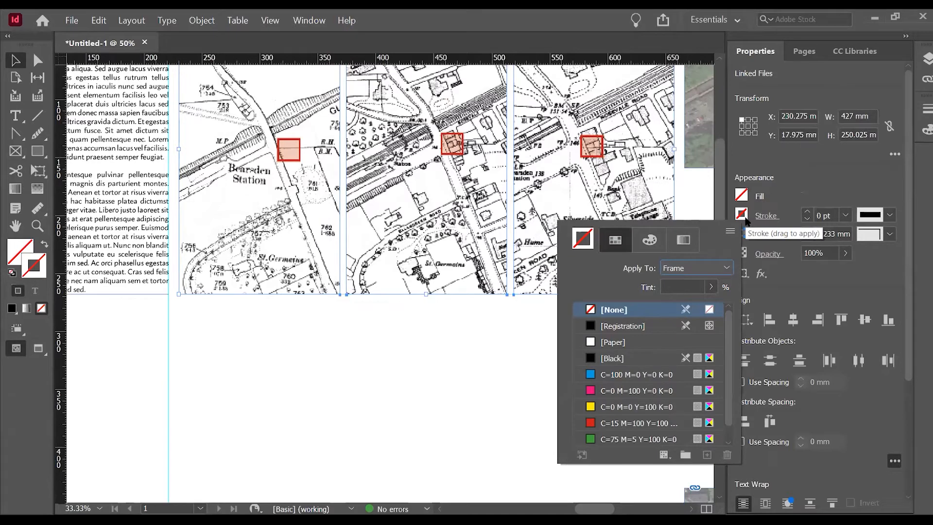
pyautogui.click(641, 360)
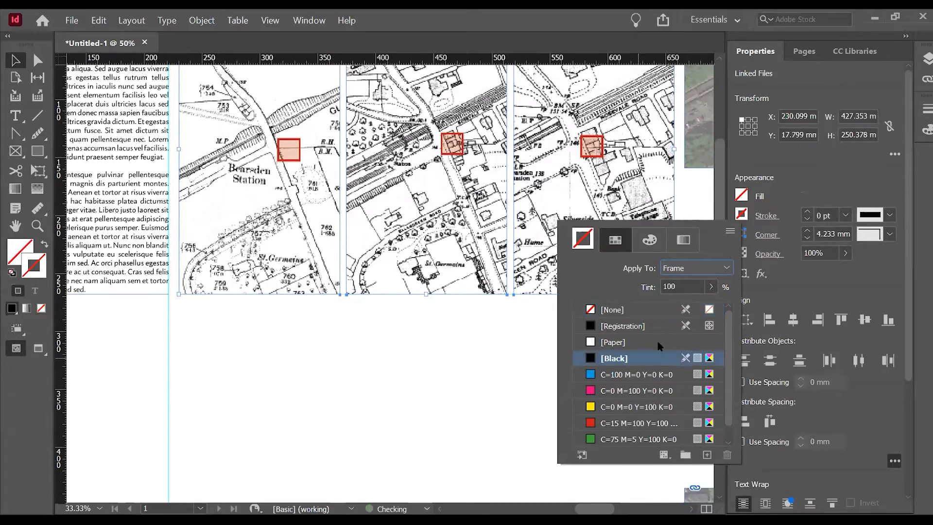
pyautogui.click(807, 214)
pyautogui.click(807, 214)
pyautogui.click(807, 214)
pyautogui.click(806, 214)
pyautogui.click(807, 215)
pyautogui.click(807, 214)
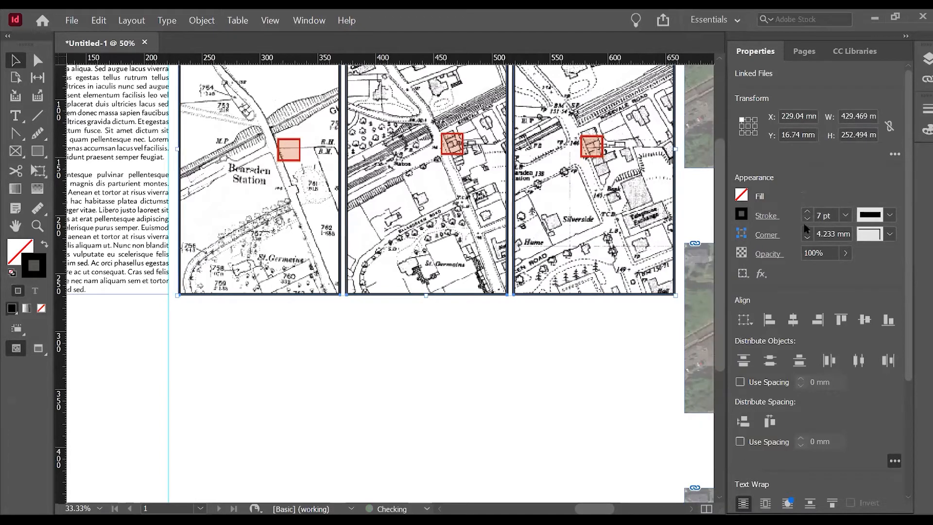
pyautogui.click(808, 220)
pyautogui.click(807, 219)
pyautogui.click(807, 220)
pyautogui.click(808, 220)
pyautogui.click(807, 219)
pyautogui.click(571, 358)
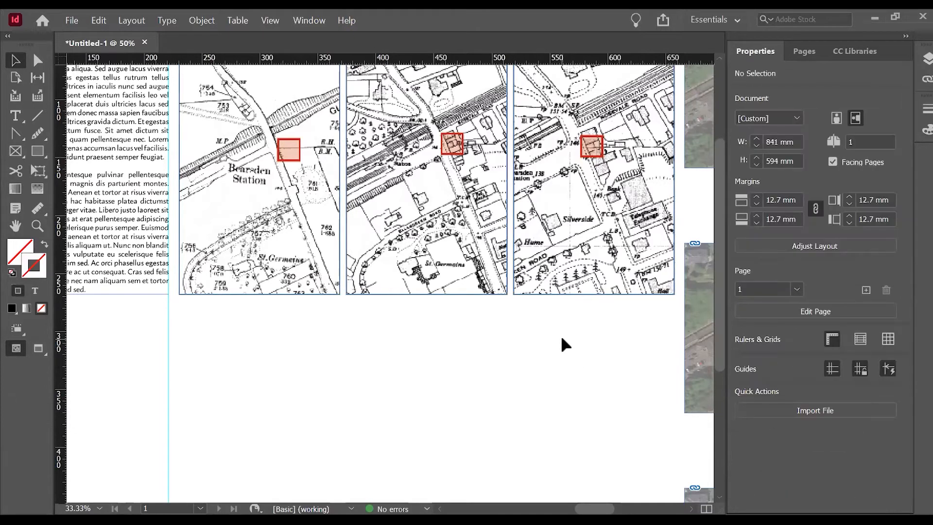
# Check the outlined maps on the sheet in presentation mode and return to editing.
pyautogui.scroll(-1, 604, 493)
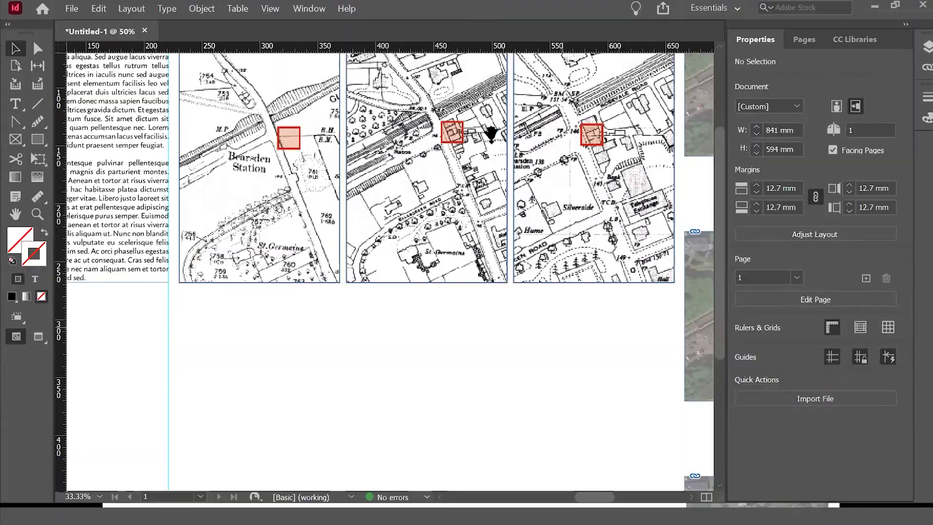
pyautogui.hotkey('shift', 'w')
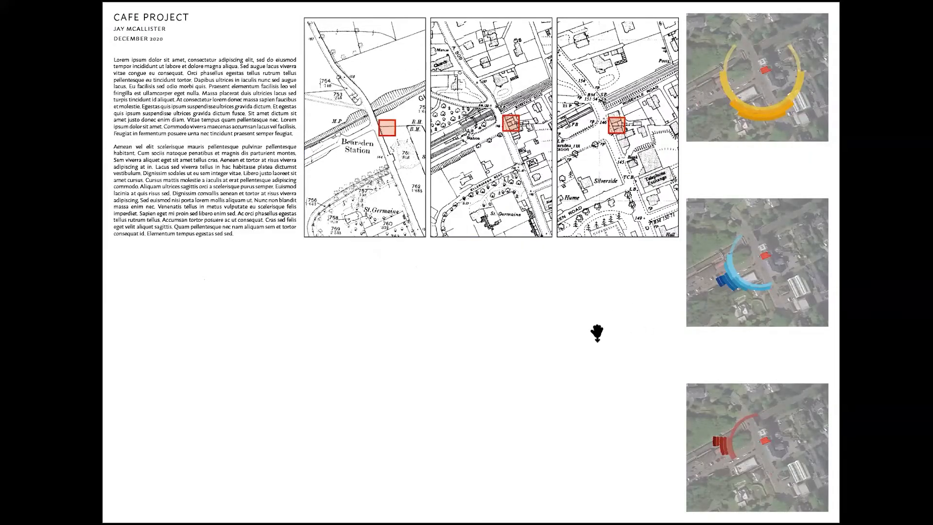
pyautogui.press('Escape')
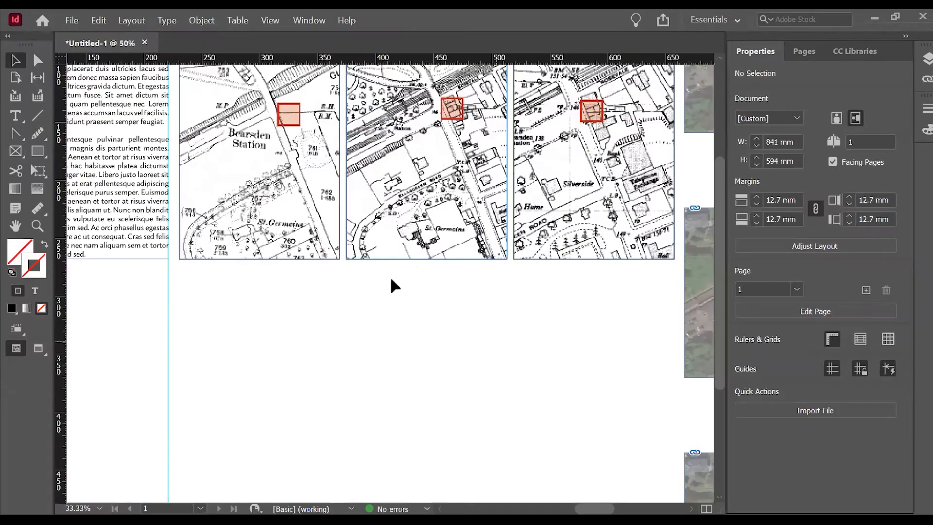
# Add a text frame about 139 x 16 mm directly below the first map with the caption "HISTORIC MAP 1".
pyautogui.scroll(-3, 349, 296)
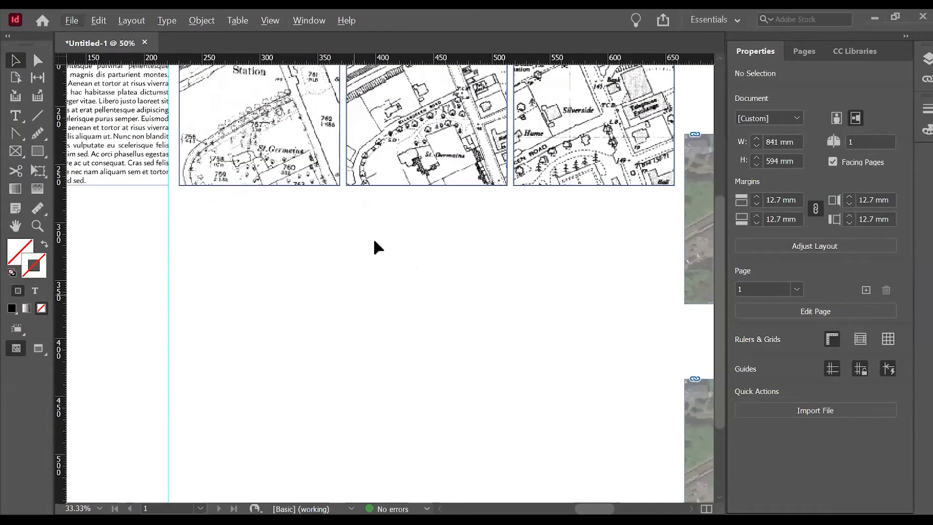
pyautogui.hotkey('ctrl', '0')
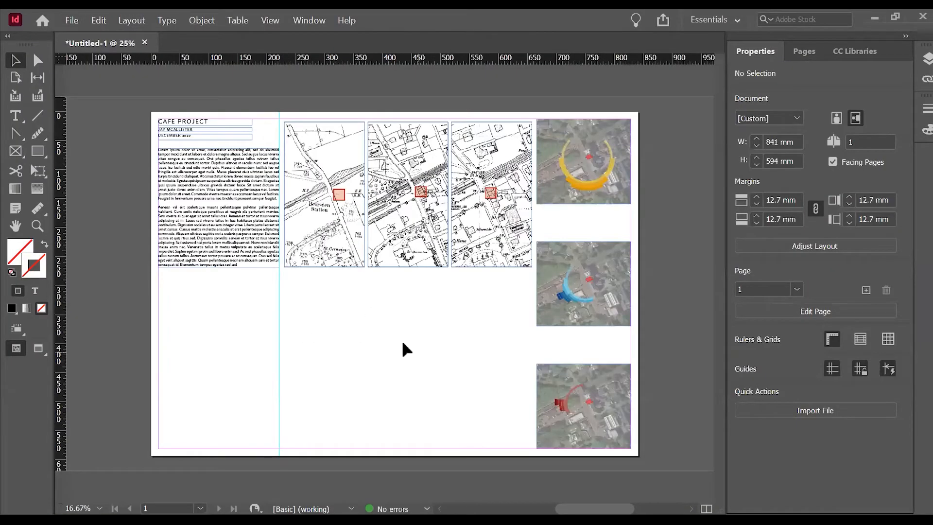
pyautogui.scroll(2, 226, 256)
pyautogui.click(16, 118)
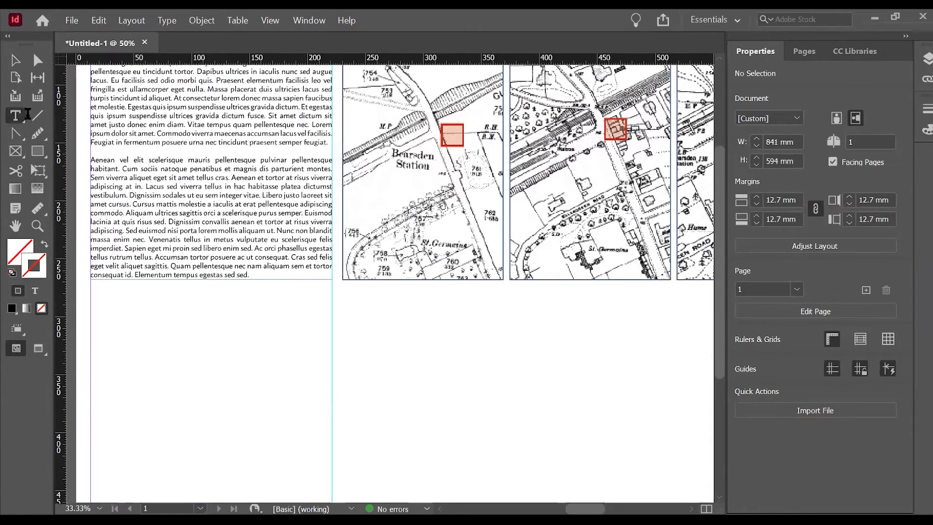
pyautogui.scroll(-2, 404, 311)
pyautogui.scroll(3, 481, 296)
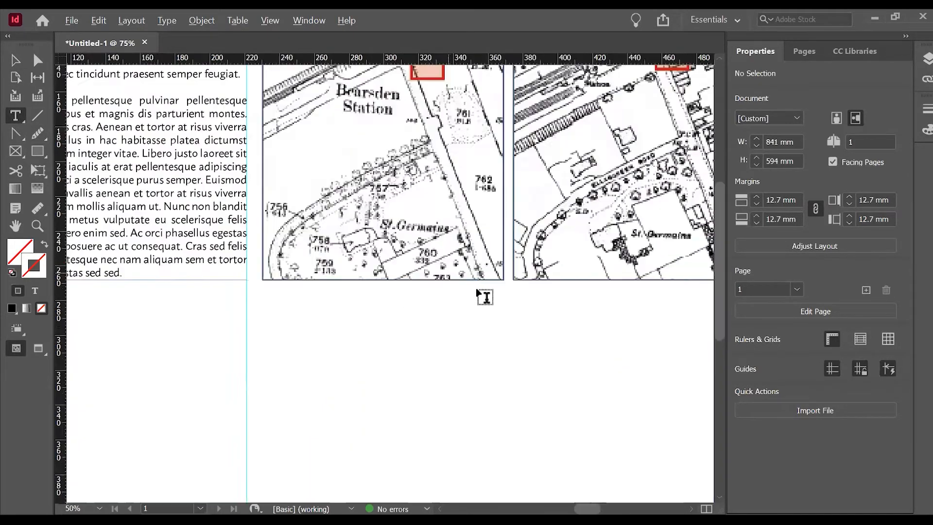
pyautogui.scroll(1, 481, 296)
pyautogui.moveTo(523, 289); pyautogui.dragTo(199, 325)
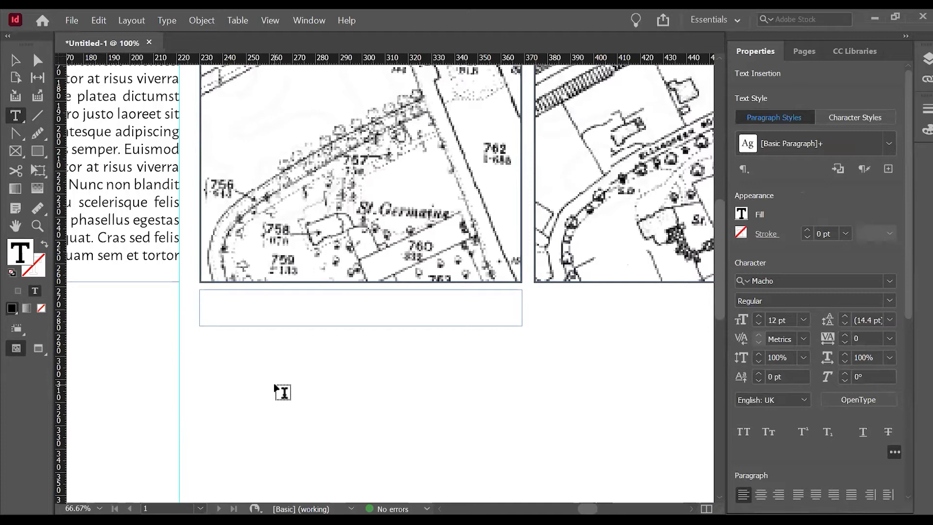
pyautogui.write('HISTORIC MAP 1')
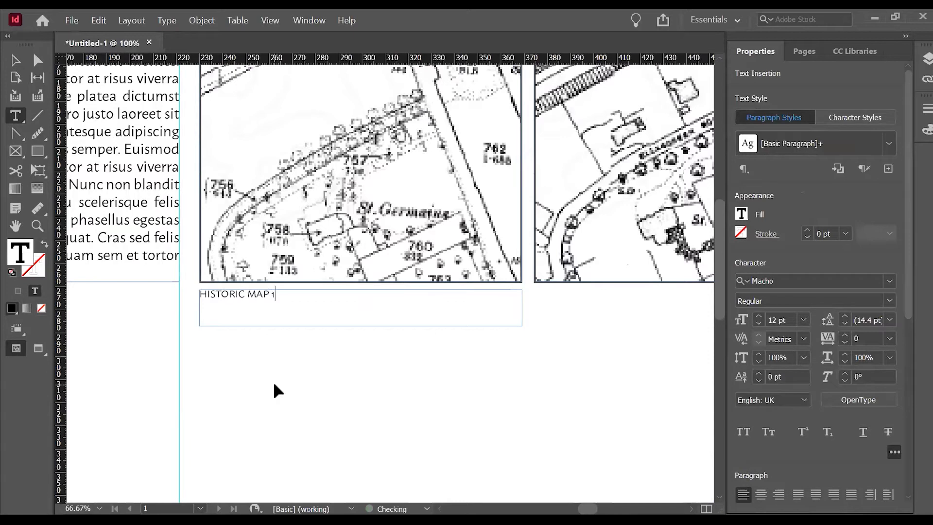
pyautogui.press('Escape')
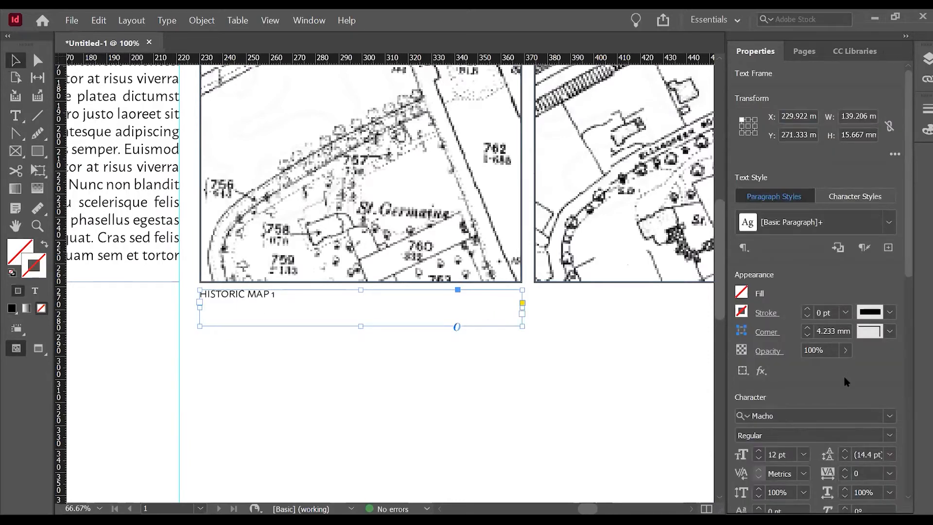
# Justify the "HISTORIC MAP 1" caption with its last line aligned right and set its font size to 14 pt.
pyautogui.scroll(-3, 885, 371)
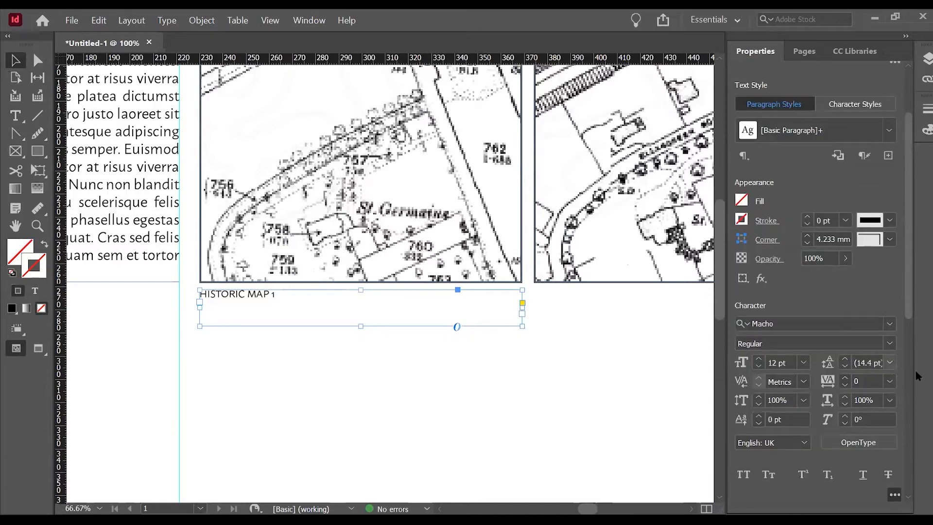
pyautogui.scroll(-3, 835, 463)
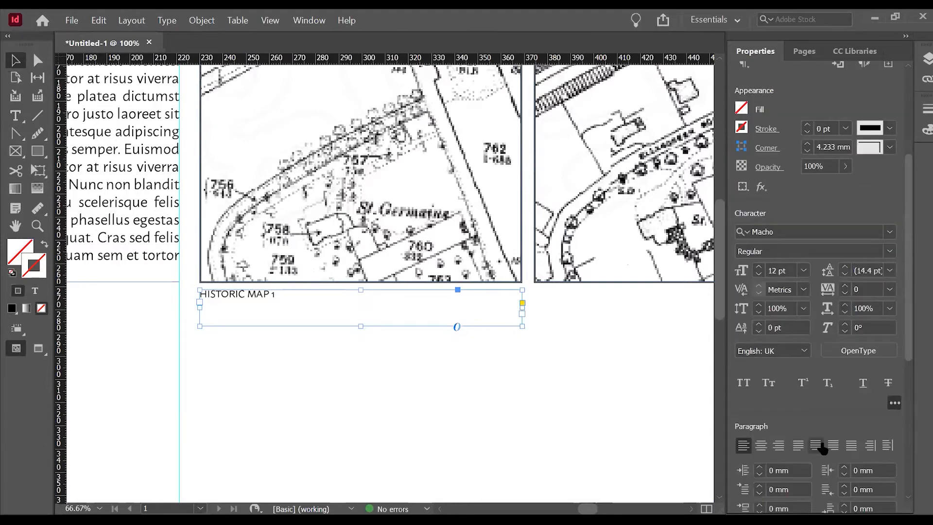
pyautogui.scroll(-3, 802, 338)
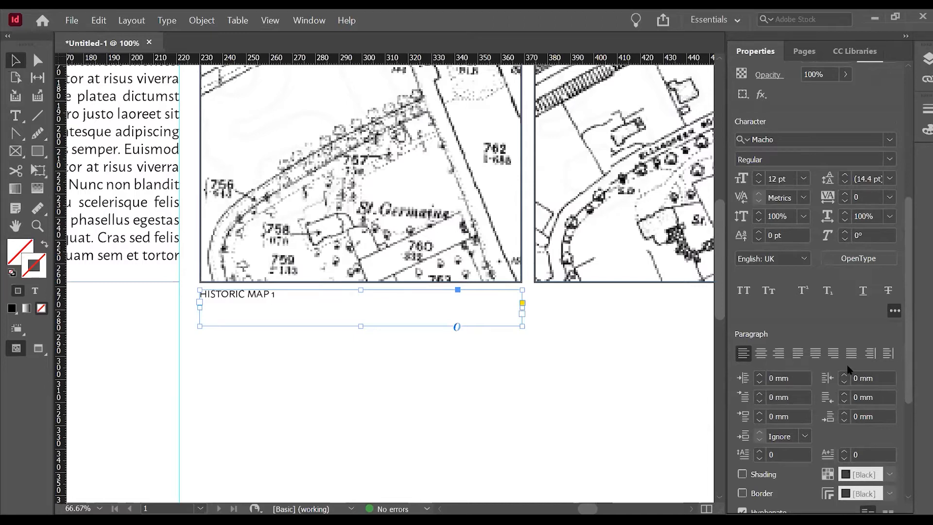
pyautogui.click(834, 353)
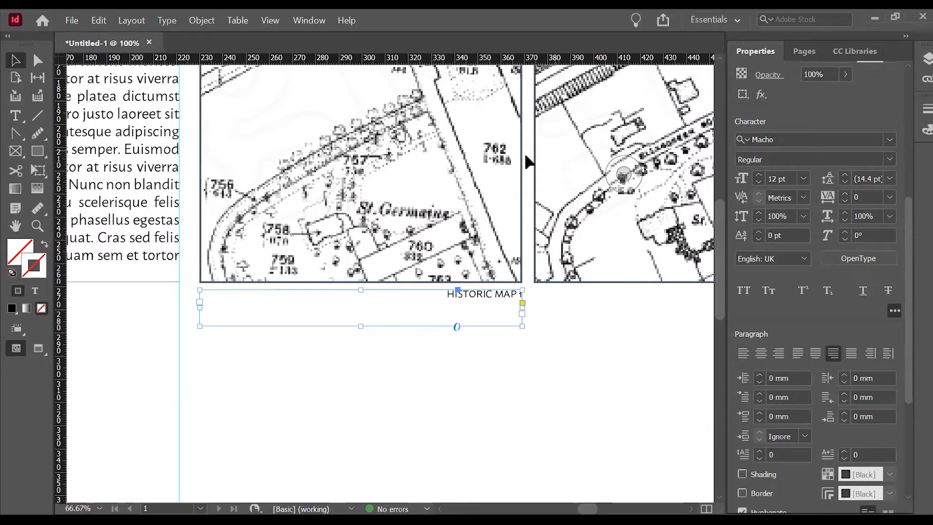
pyautogui.click(804, 180)
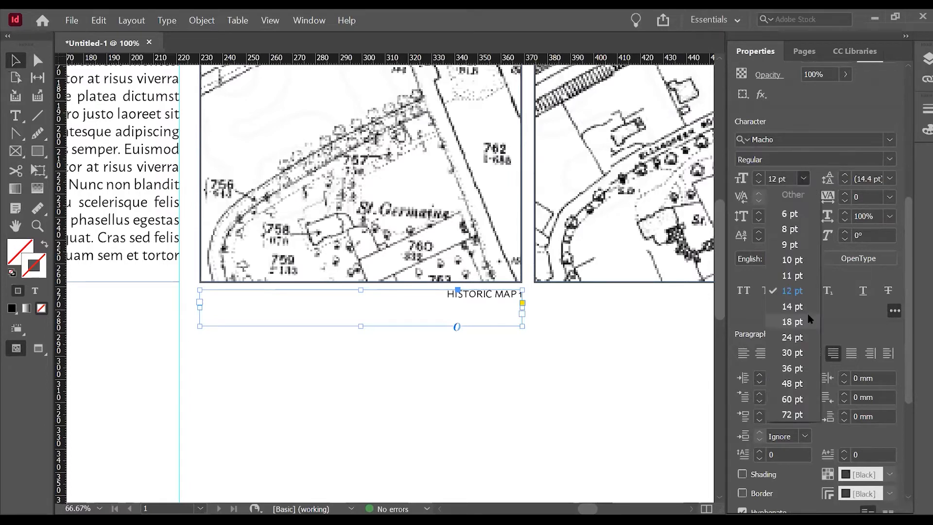
pyautogui.click(807, 309)
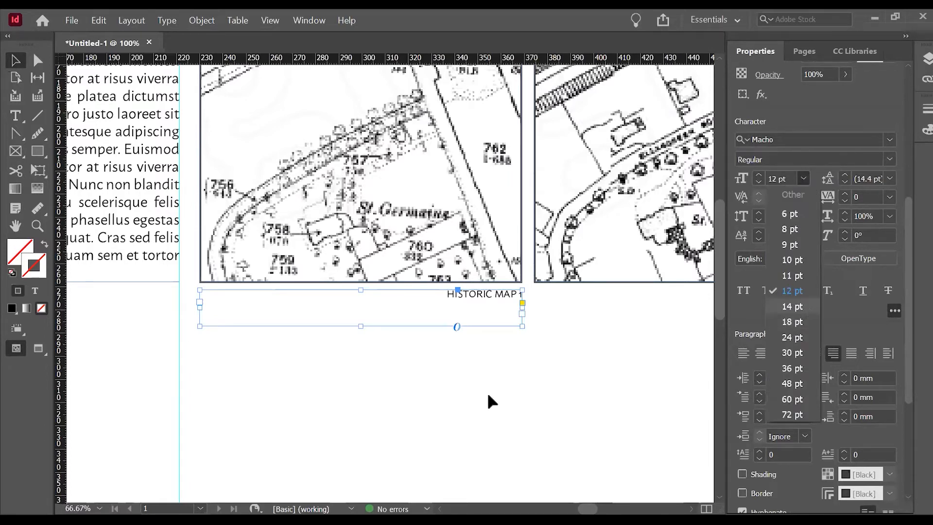
pyautogui.click(251, 361)
# Duplicate the first map's caption frame directly below the second and third historic maps, aligned with each map's edges.
pyautogui.hotkey('ctrl', '-')
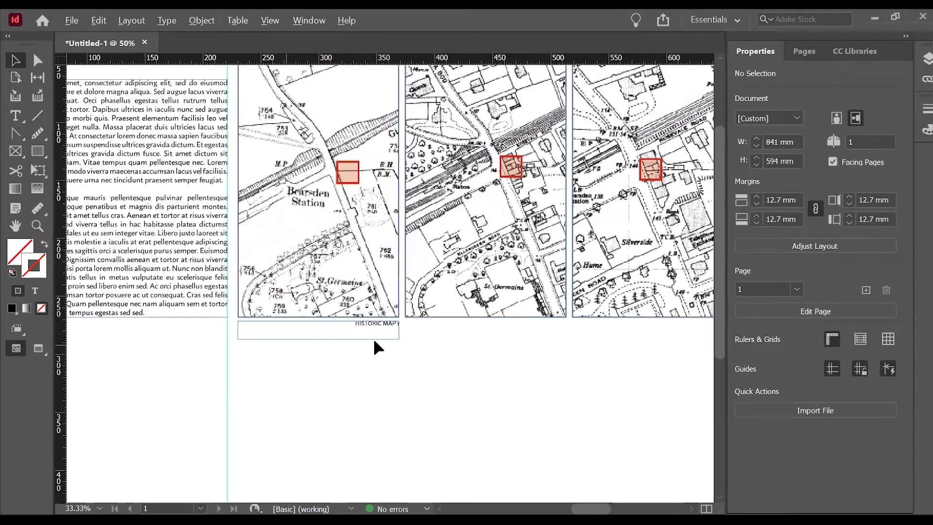
pyautogui.hotkey('ctrl', '-')
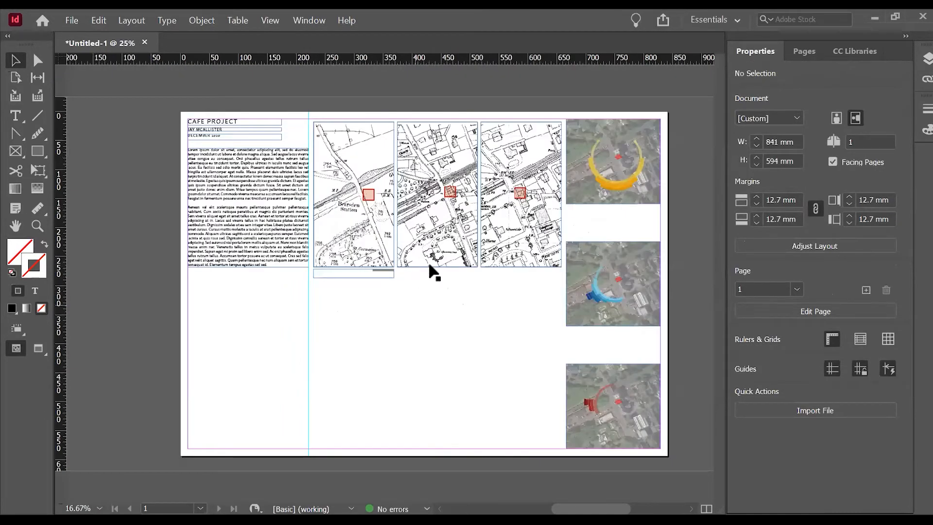
pyautogui.hotkey('ctrl', '=')
pyautogui.moveTo(339, 321); pyautogui.dragTo(506, 329)
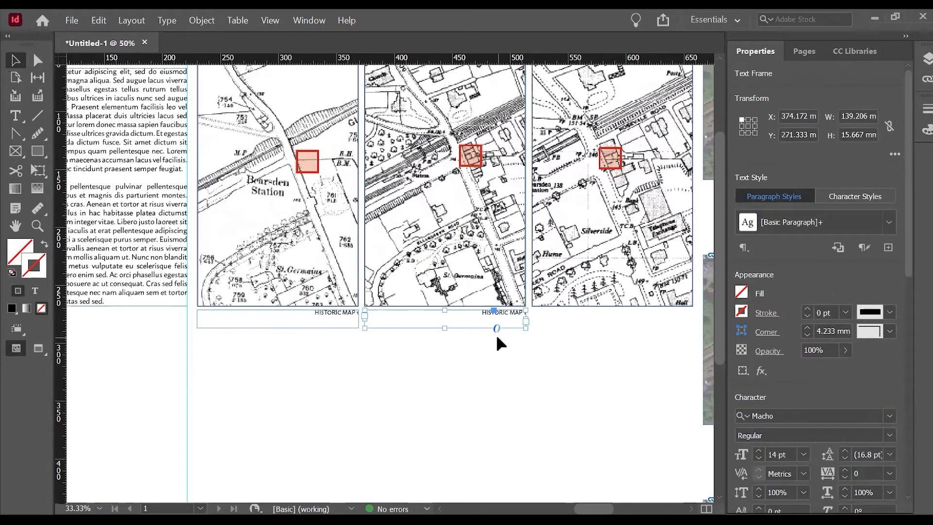
pyautogui.moveTo(505, 323); pyautogui.dragTo(679, 324)
pyautogui.click(645, 367)
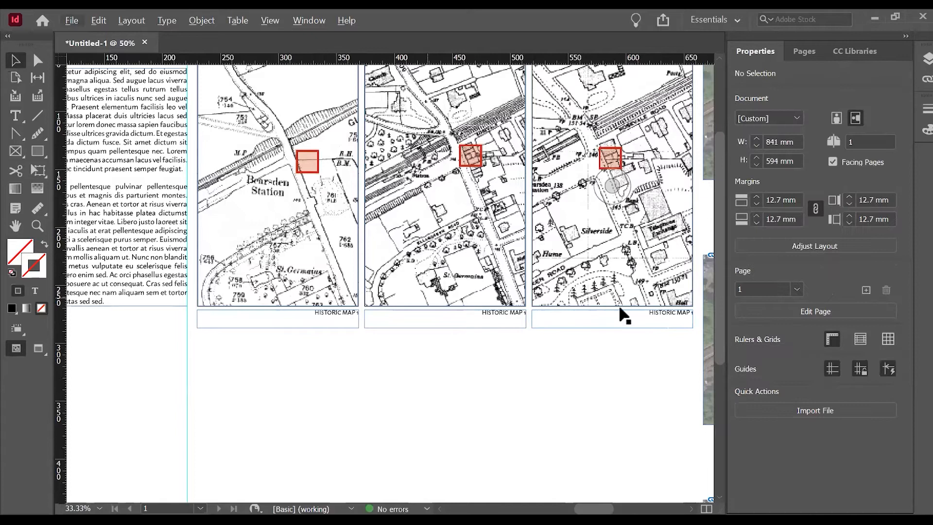
# Change the caption under the second map to "HISTORIC MAP 2".
pyautogui.scroll(1, 528, 321)
pyautogui.scroll(1, 527, 314)
pyautogui.press('t')
pyautogui.click(530, 318)
pyautogui.press('BackSpace')
pyautogui.write('2')
pyautogui.press('Escape')
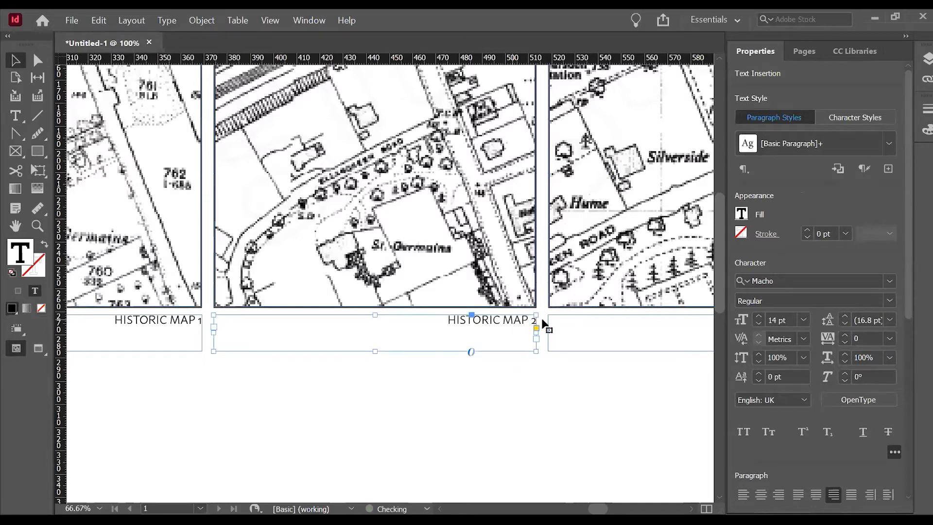
# Change the caption under the third map to "HISTORIC MAP 3".
pyautogui.scroll(-1, 496, 281)
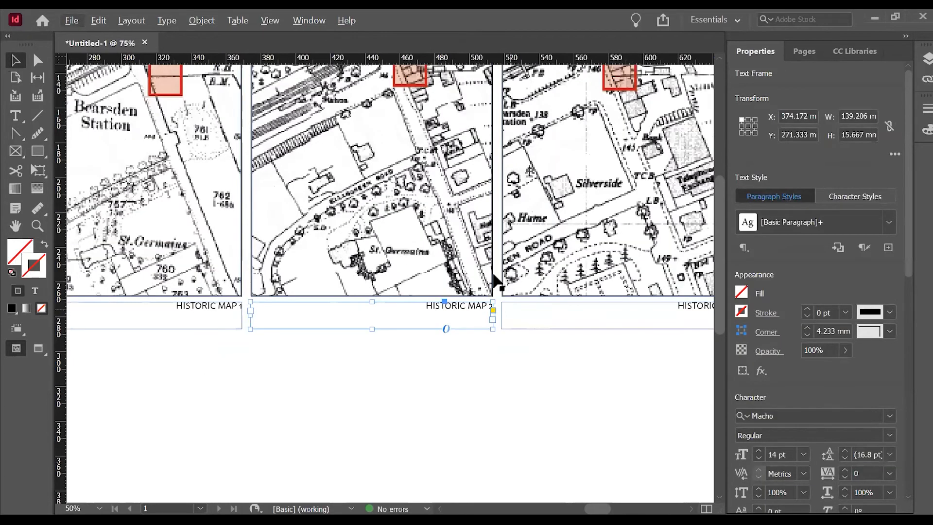
pyautogui.scroll(-2, 500, 289)
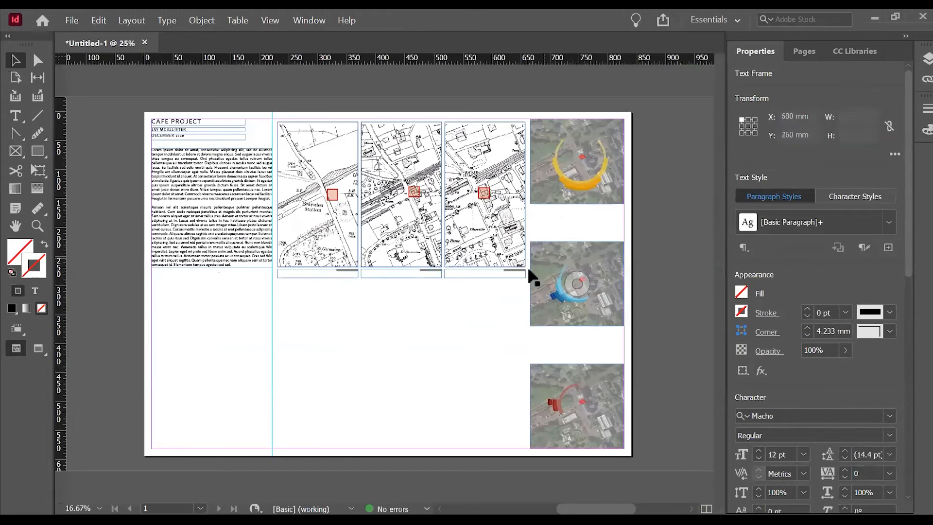
pyautogui.click(528, 270)
pyautogui.scroll(3, 528, 270)
pyautogui.press('t')
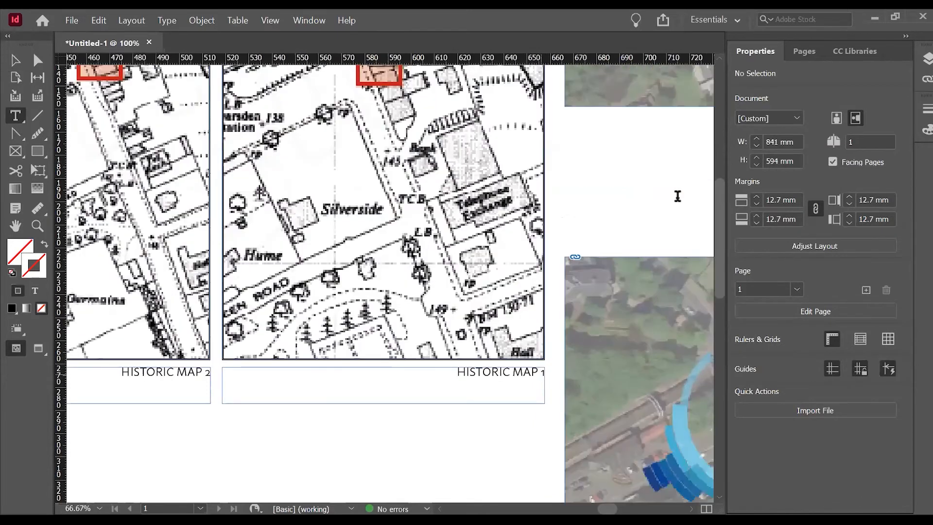
pyautogui.press('BackSpace')
pyautogui.write('3')
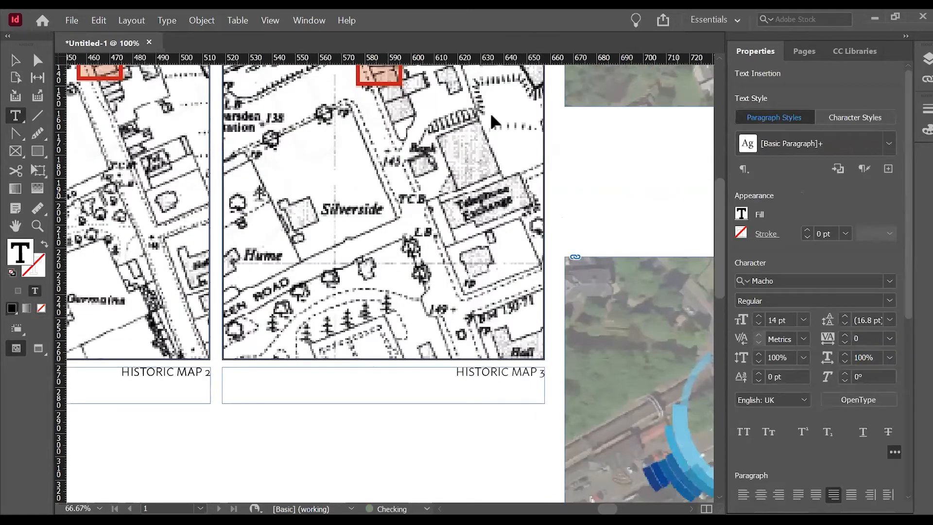
pyautogui.press('Escape')
pyautogui.scroll(-3, 493, 304)
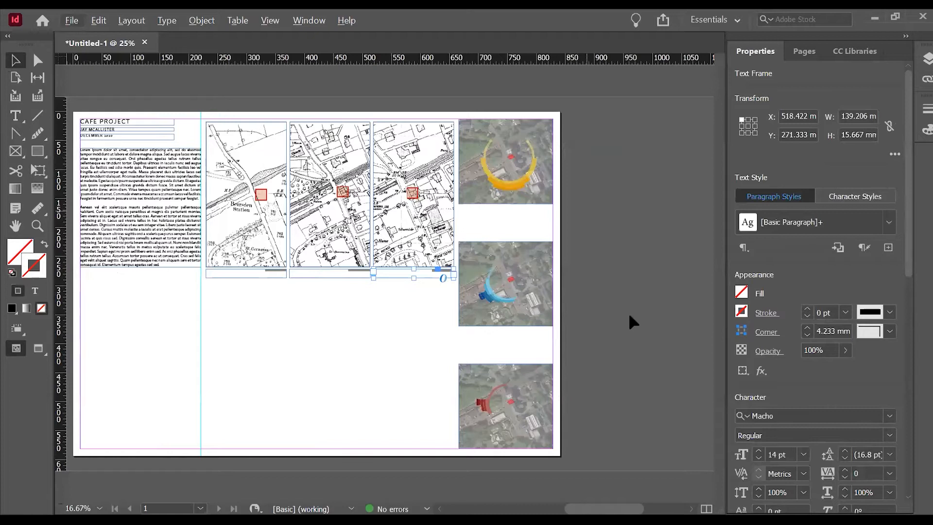
# Move the lowest aerial diagram up from the bottom margin to make room for a caption, keeping it flush with the right margin.
pyautogui.click(546, 453)
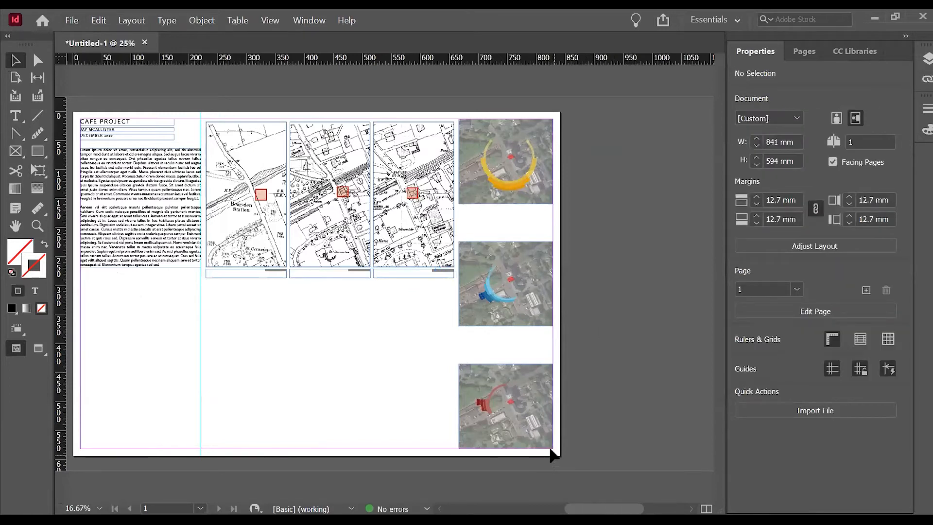
pyautogui.scroll(3, 552, 455)
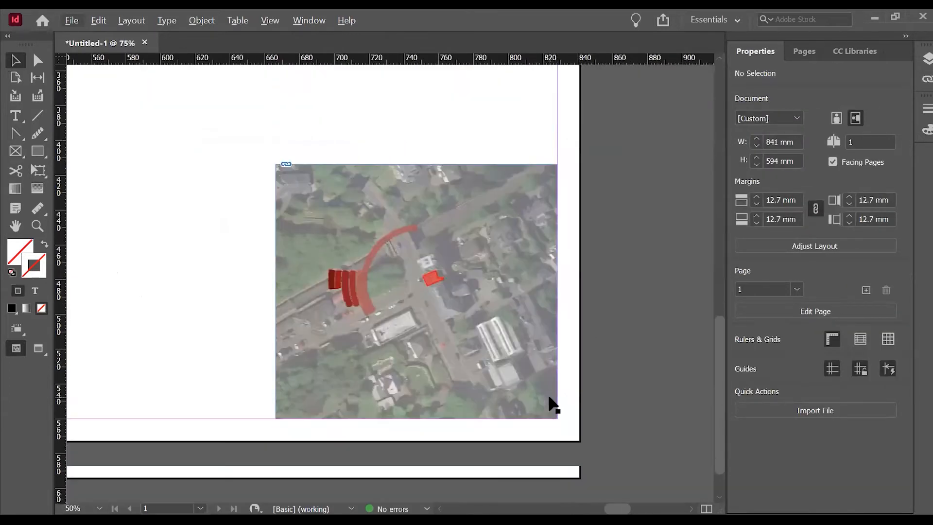
pyautogui.scroll(4, 494, 252)
pyautogui.scroll(-1, 529, 424)
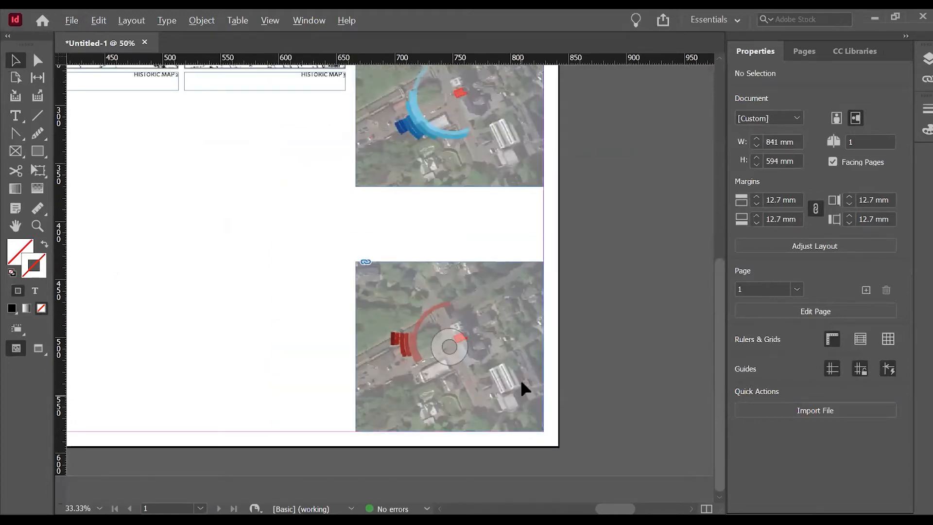
pyautogui.scroll(-2, 522, 382)
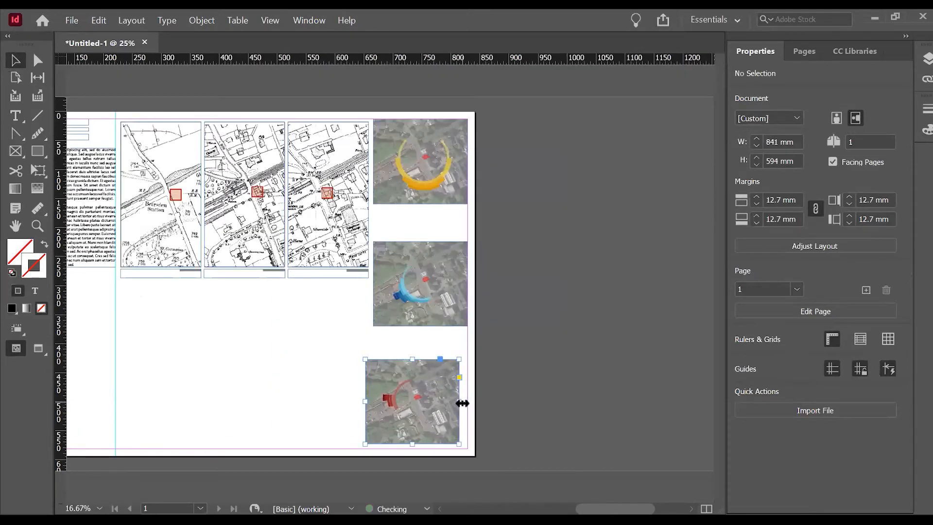
pyautogui.click(460, 403)
pyautogui.moveTo(450, 425); pyautogui.dragTo(449, 413)
pyautogui.click(422, 340)
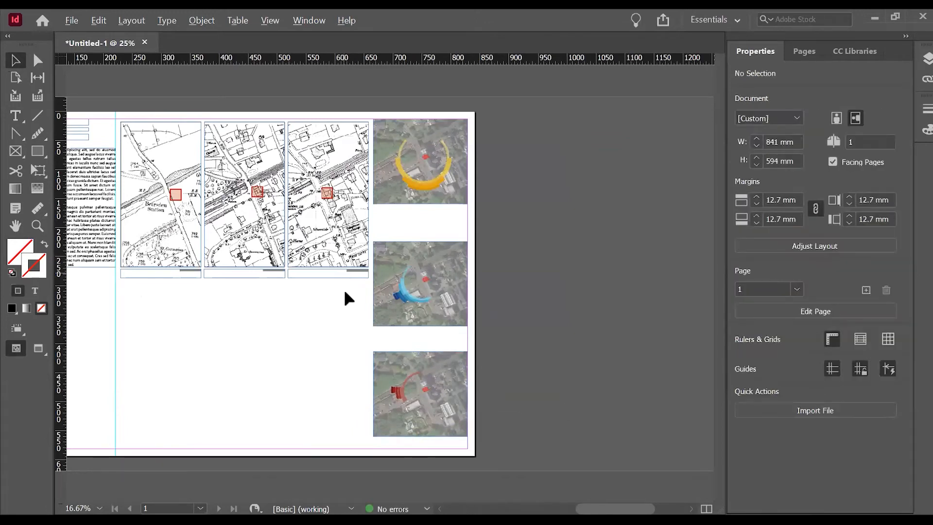
# Copy the third map's caption frame to directly below the lowest aerial diagram, flush with the right margin.
pyautogui.moveTo(333, 273); pyautogui.dragTo(432, 440)
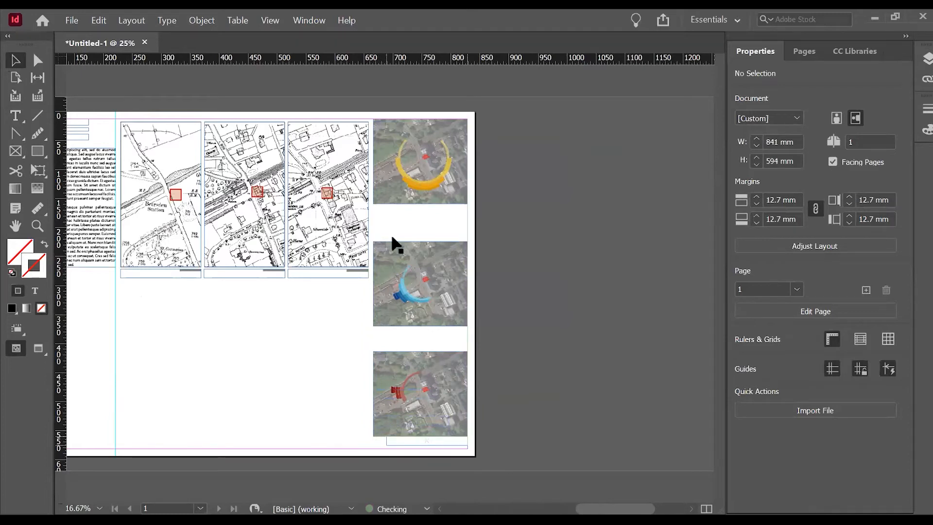
pyautogui.click(430, 441)
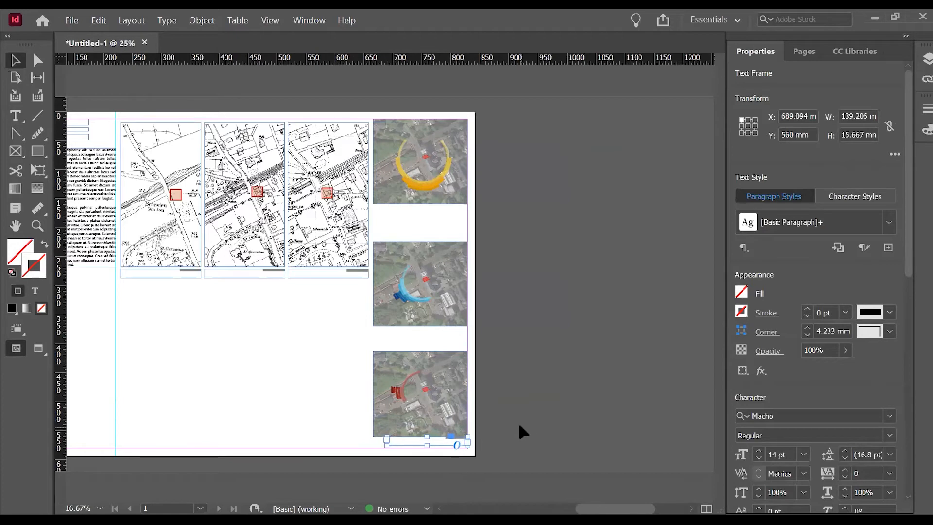
pyautogui.scroll(2, 454, 458)
pyautogui.scroll(-3, 553, 341)
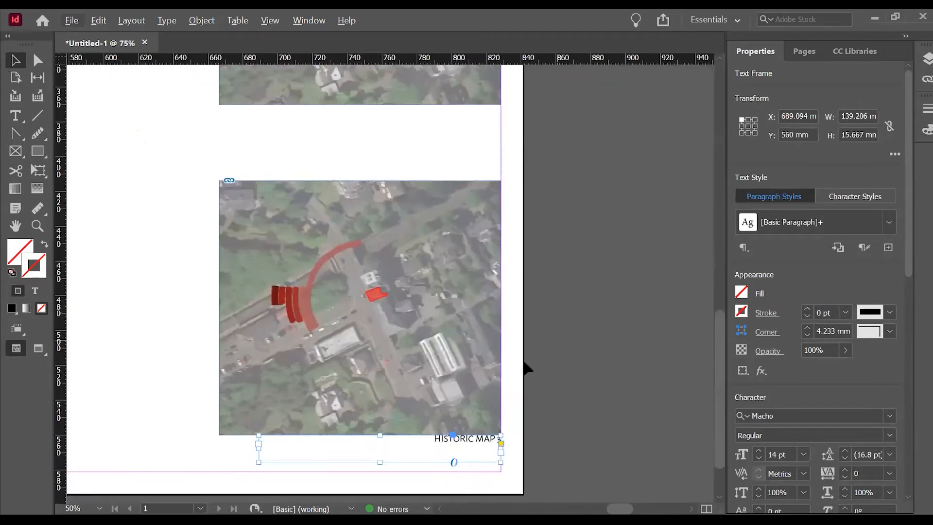
pyautogui.scroll(1, 457, 374)
# Replace the copied caption's text under the lowest aerial diagram with "NOISE DIAGRAM".
pyautogui.doubleClick(458, 373)
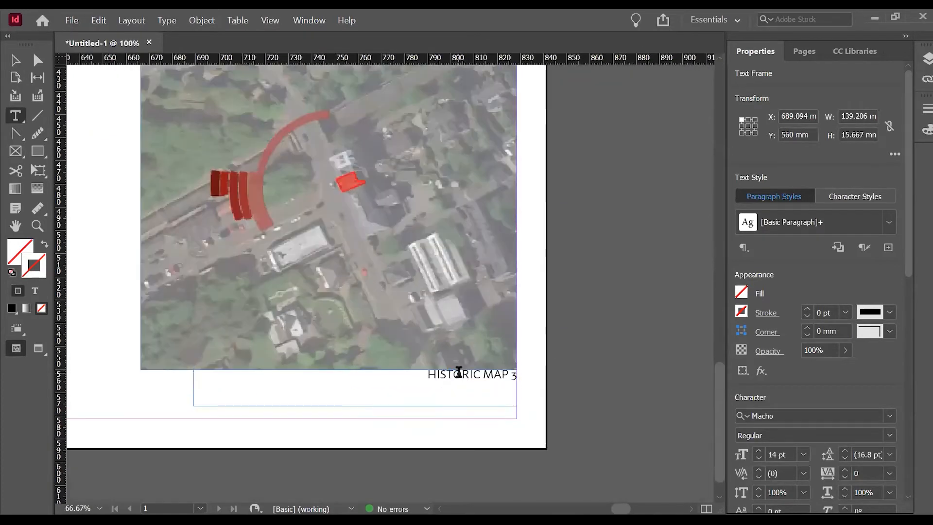
pyautogui.hotkey('ctrl', 'a')
pyautogui.write('WIND')
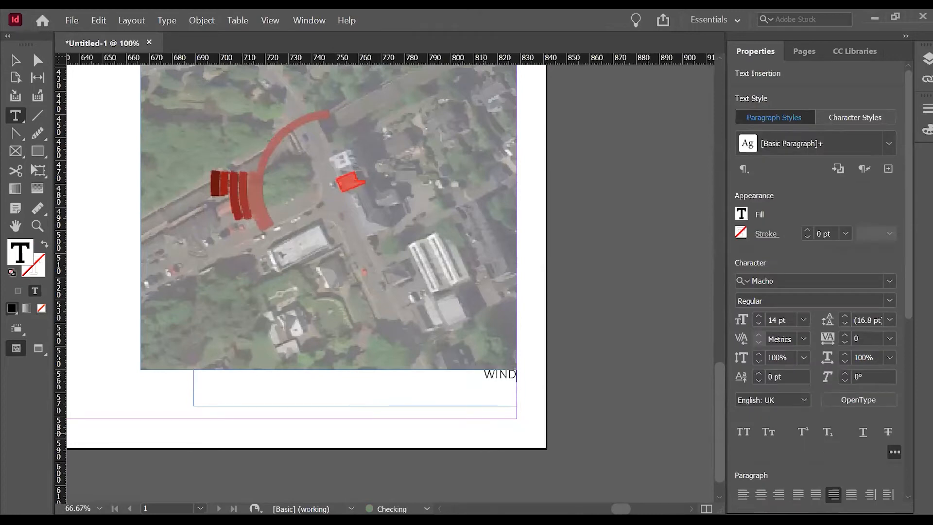
pyautogui.press('BackSpace')
pyautogui.press('BackSpace')
pyautogui.press('BackSpace')
pyautogui.press('BackSpace')
pyautogui.write('NOISE DIAGRAM')
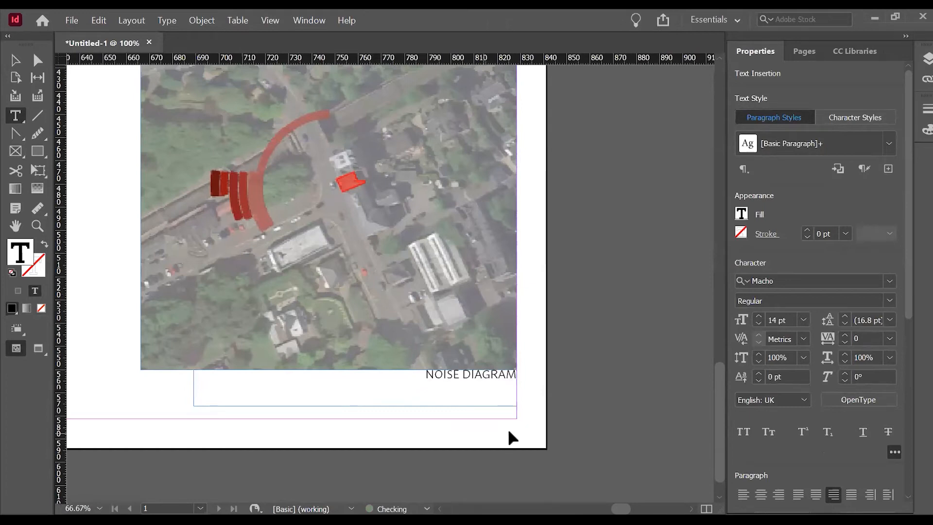
pyautogui.press('Escape')
# Move the "NOISE DIAGRAM" caption frame slightly down to Y 562.25 mm, leaving a small gap below the image.
pyautogui.scroll(1, 481, 375)
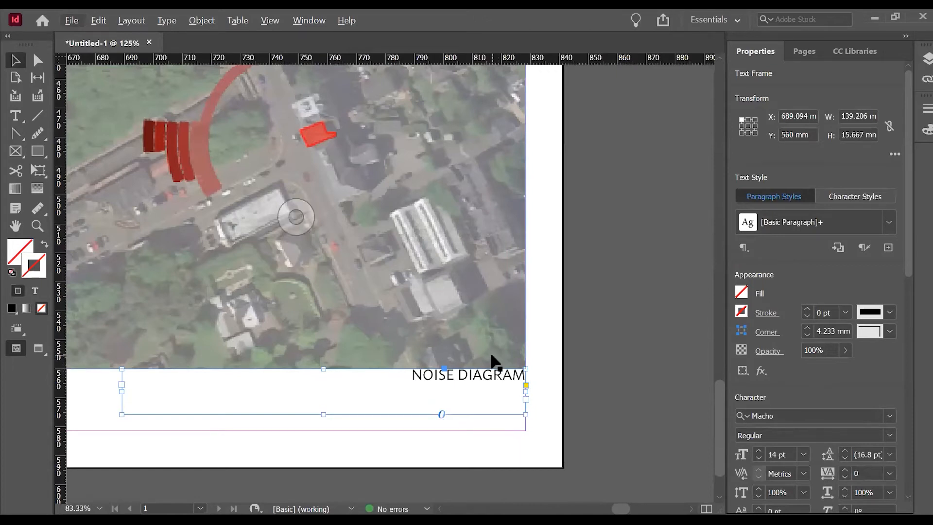
pyautogui.press('Down')
pyautogui.press('Down')
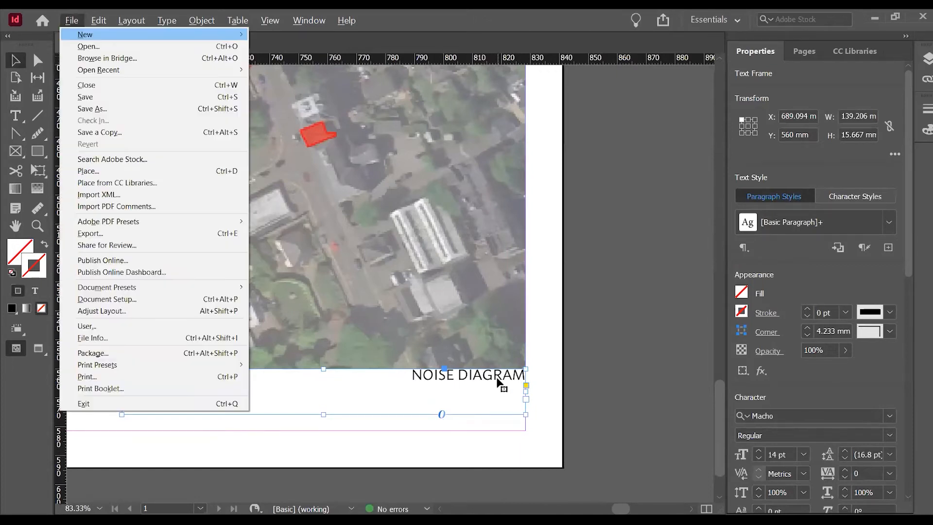
pyautogui.click(417, 437)
pyautogui.moveTo(457, 377); pyautogui.dragTo(457, 383)
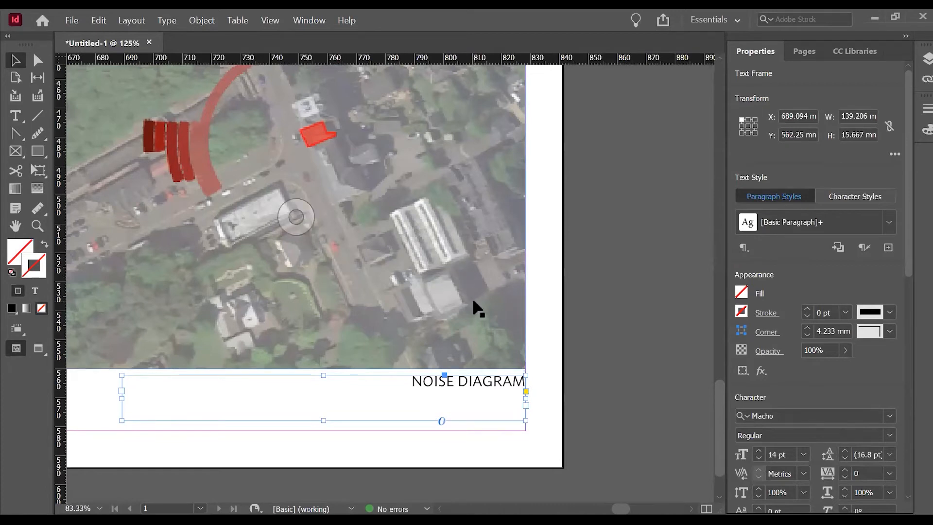
pyautogui.click(567, 336)
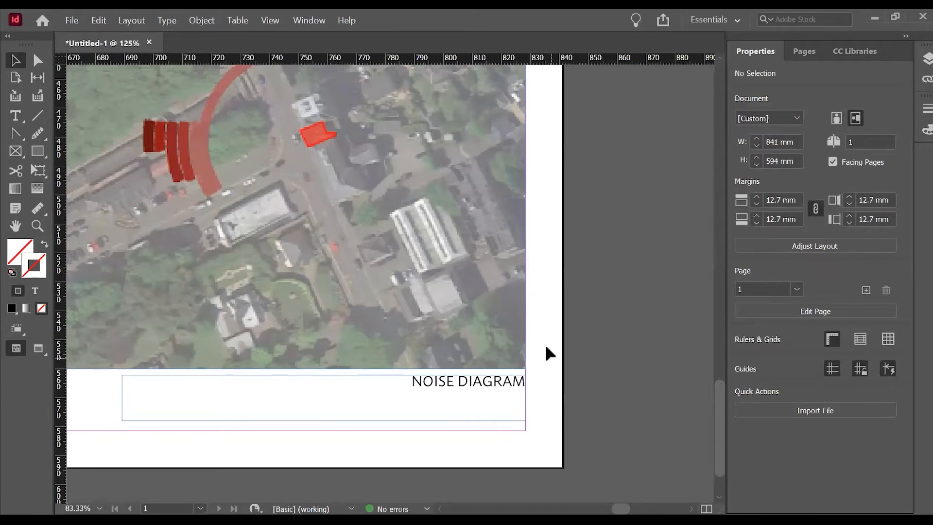
# Shorten the "NOISE DIAGRAM" caption frame from its bottom edge to fit its single line of text.
pyautogui.scroll(-1, 567, 355)
pyautogui.scroll(1, 502, 391)
pyautogui.click(453, 399)
pyautogui.hotkey('ctrl', '=')
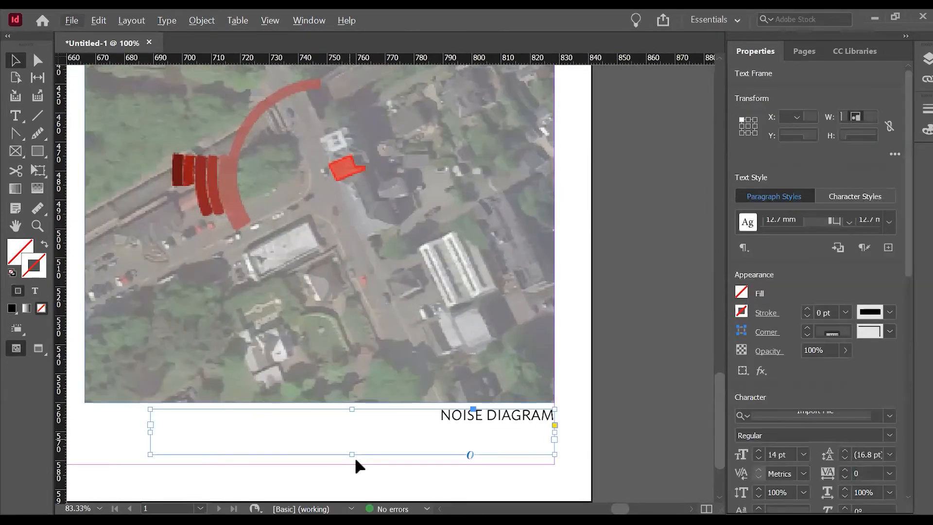
pyautogui.moveTo(352, 456); pyautogui.dragTo(359, 426)
# Move the noise diagram and its caption down together until the caption frame rests on the bottom margin.
pyautogui.moveTo(583, 418); pyautogui.dragTo(436, 248)
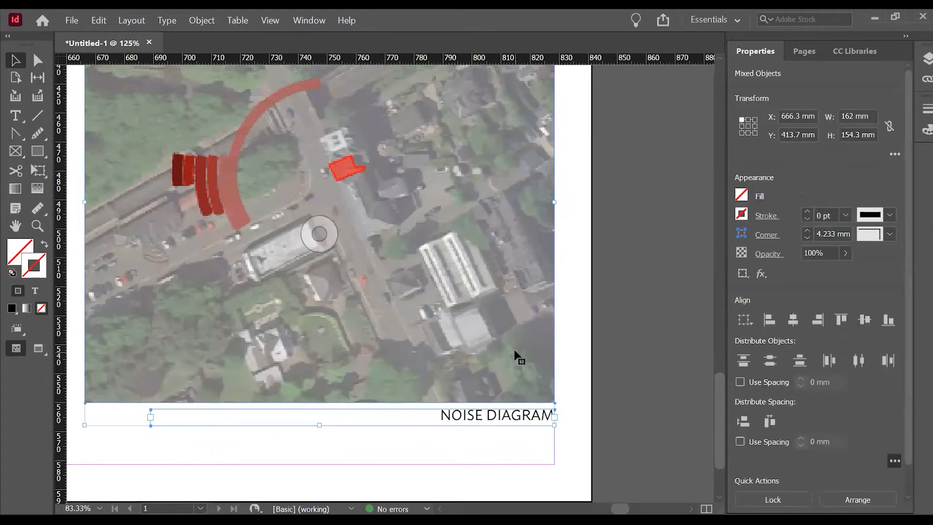
pyautogui.moveTo(515, 358); pyautogui.dragTo(522, 396)
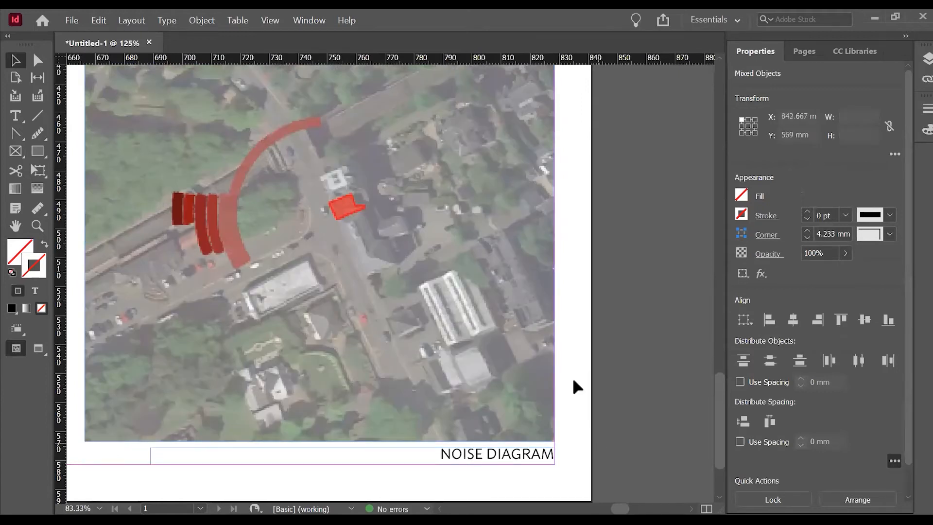
pyautogui.click(594, 378)
pyautogui.scroll(-1, 607, 343)
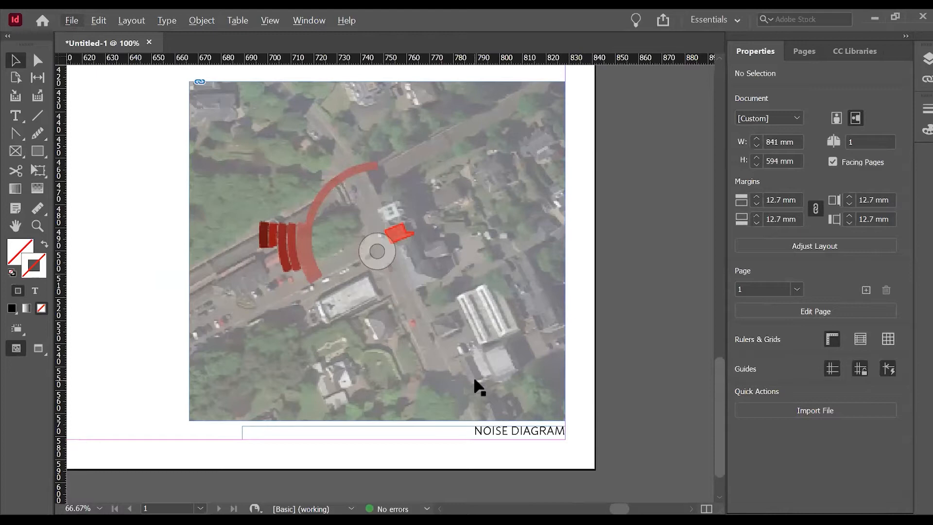
# Distribute the three aerial diagrams evenly down the column by their vertical centres, keeping the top and bottom images in place.
pyautogui.keyDown('alt'); pyautogui.scroll(-4, 470, 384); pyautogui.keyUp('alt')
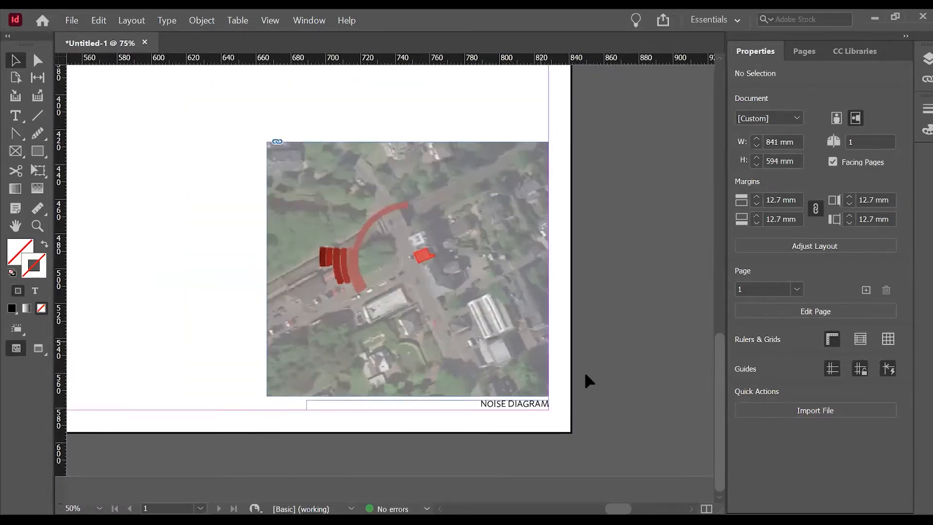
pyautogui.keyDown('alt'); pyautogui.scroll(2, 517, 403); pyautogui.keyUp('alt')
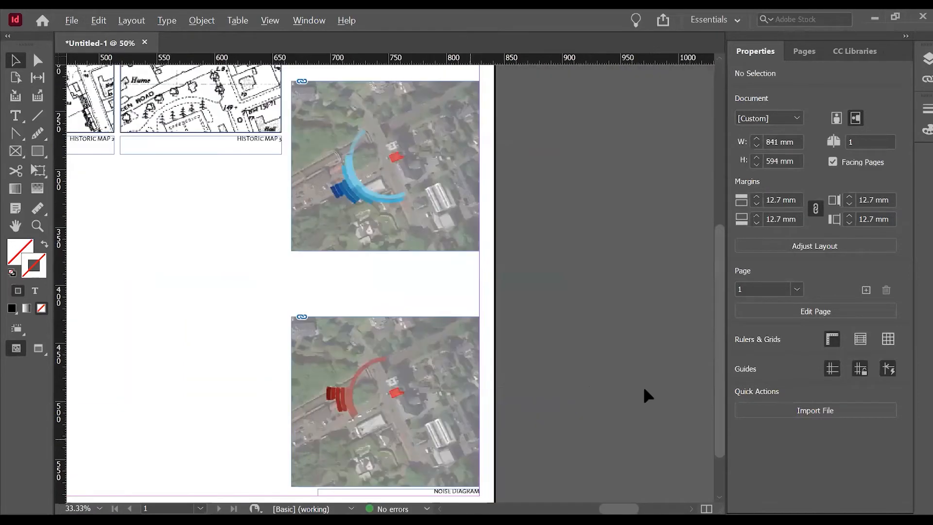
pyautogui.keyDown('alt'); pyautogui.scroll(-2, 428, 448); pyautogui.keyUp('alt')
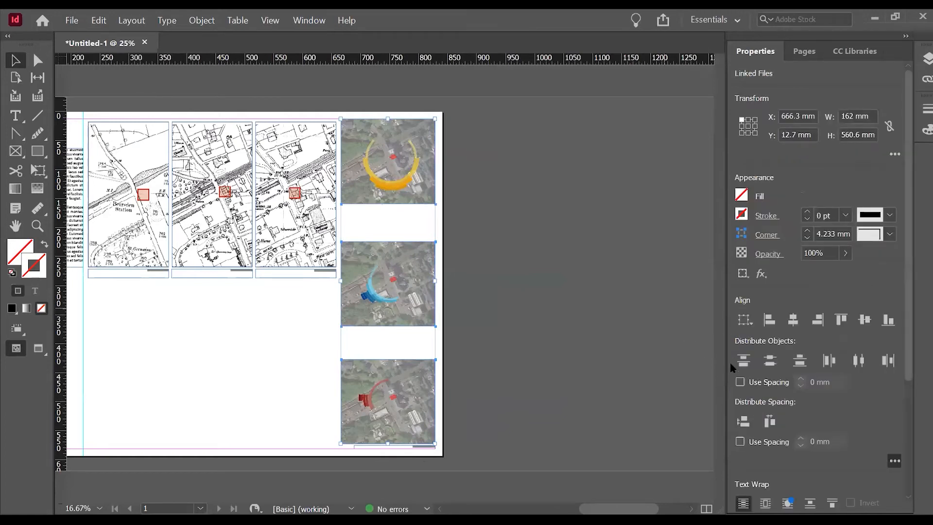
pyautogui.click(772, 362)
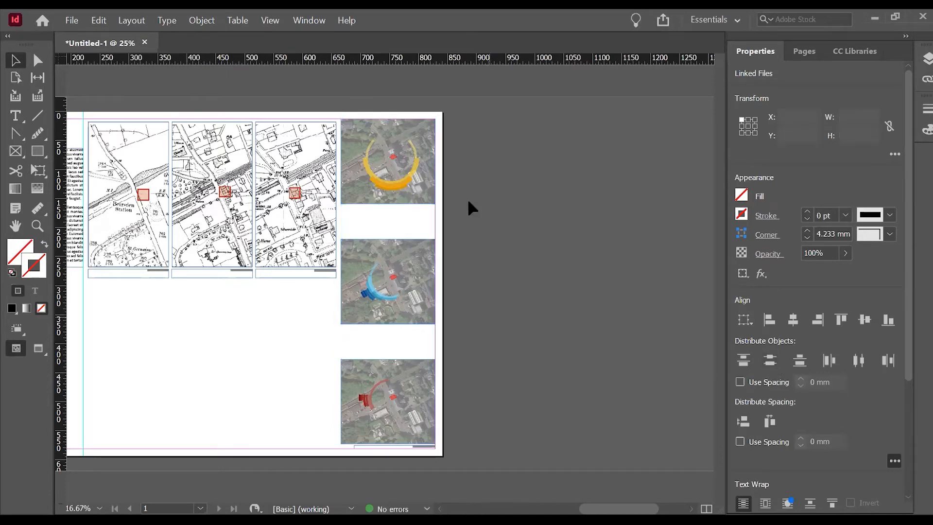
pyautogui.click(452, 349)
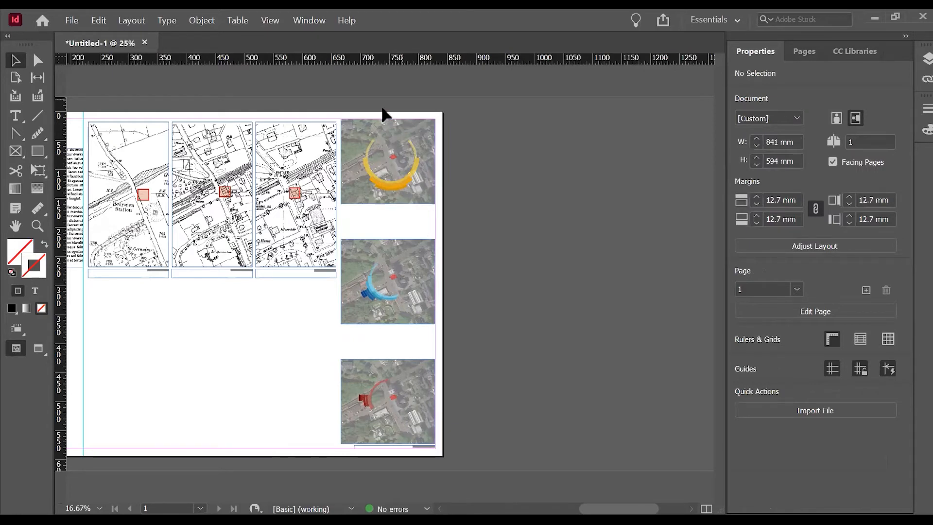
# Copy the "NOISE DIAGRAM" caption frame to just below the middle aerial diagram at Y 369 mm, flush with the right margin.
pyautogui.scroll(2, 427, 135)
pyautogui.scroll(-1, 469, 153)
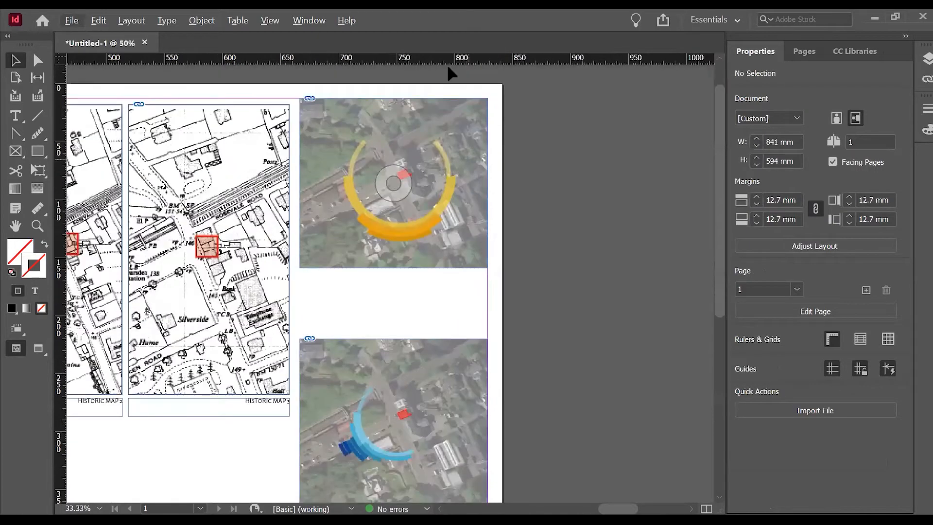
pyautogui.scroll(-6, 475, 155)
pyautogui.moveTo(479, 463); pyautogui.dragTo(469, 216)
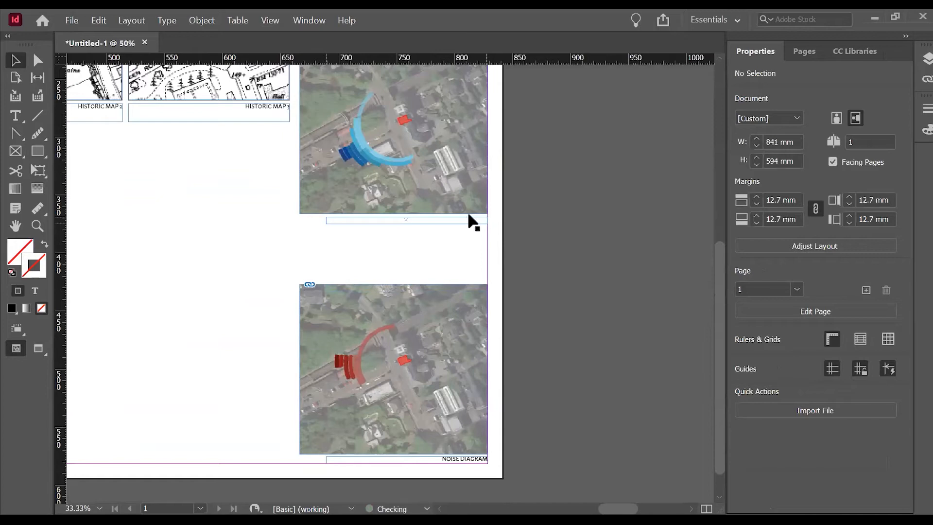
pyautogui.click(476, 214)
pyautogui.scroll(1, 479, 211)
pyautogui.scroll(-3, 506, 192)
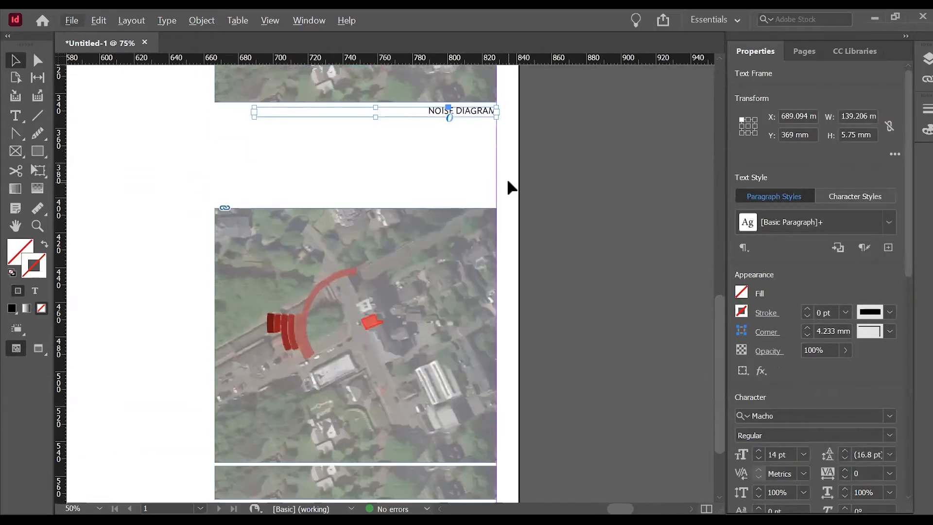
pyautogui.moveTo(477, 115); pyautogui.dragTo(482, 118)
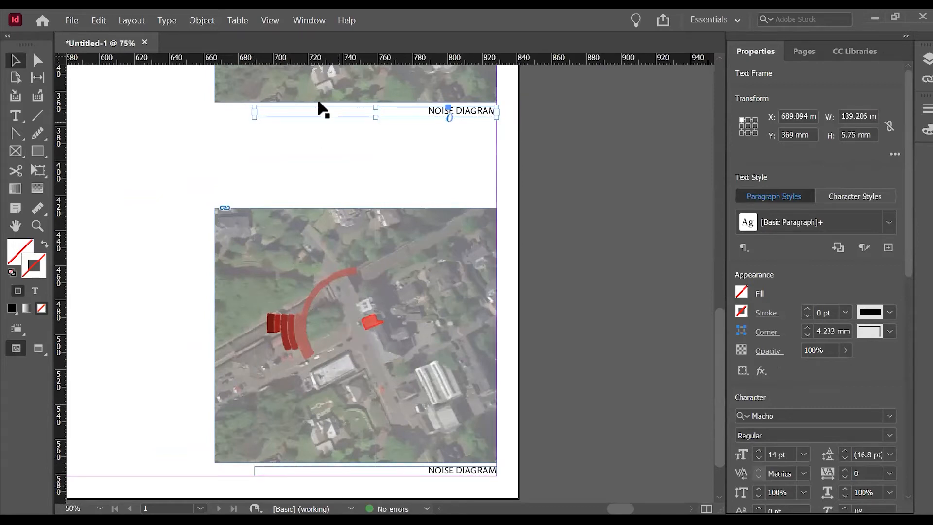
# Copy the caption frame from the middle aerial diagram to just below the topmost one, keeping the same small gap and right alignment.
pyautogui.scroll(7, 506, 369)
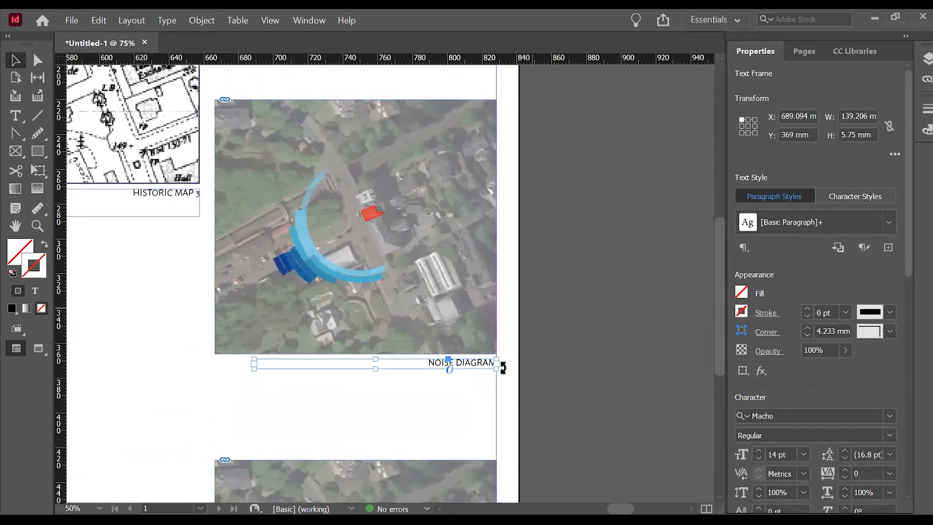
pyautogui.scroll(-1, 481, 413)
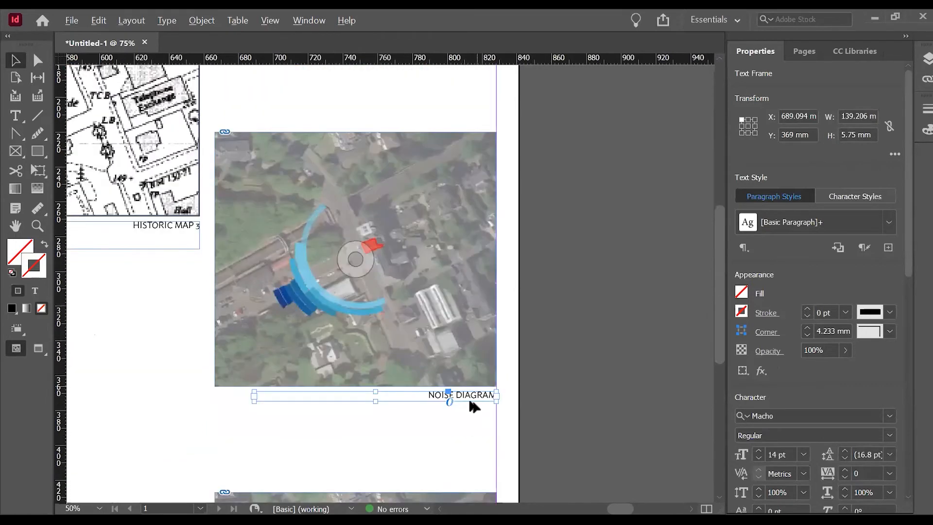
pyautogui.moveTo(476, 394); pyautogui.dragTo(472, 68)
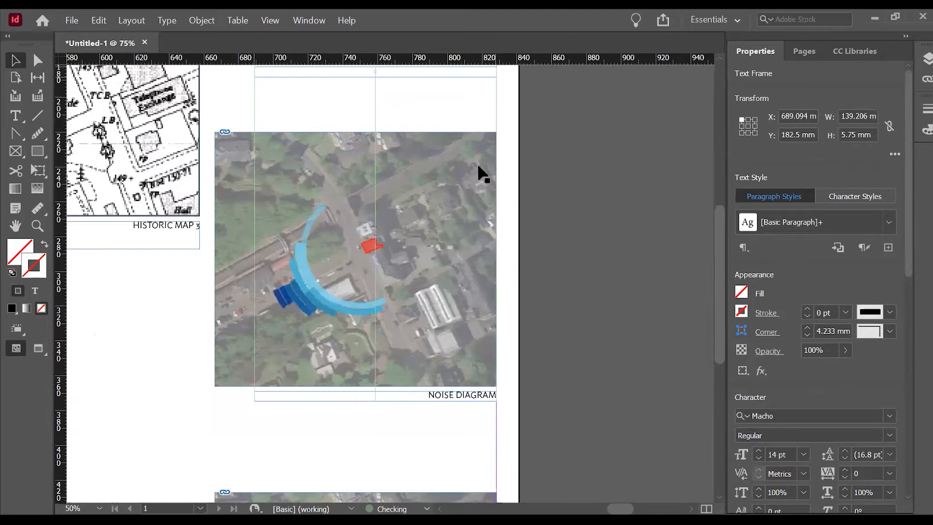
pyautogui.scroll(4, 477, 162)
pyautogui.scroll(2, 470, 304)
pyautogui.moveTo(476, 320); pyautogui.dragTo(463, 284)
pyautogui.click(567, 276)
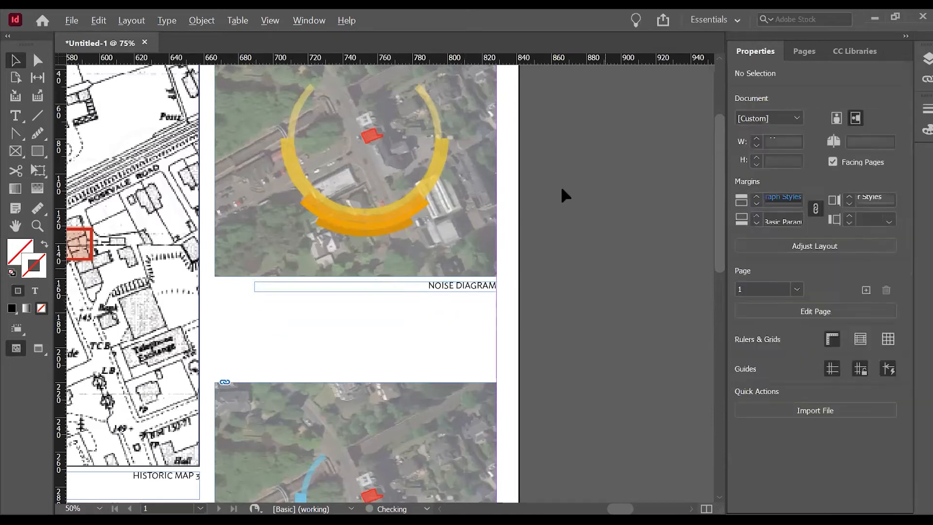
# Review the whole sheet, checking the maps, aerial diagrams, captions and the free space under the historic maps.
pyautogui.hotkey('ctrl', '0')
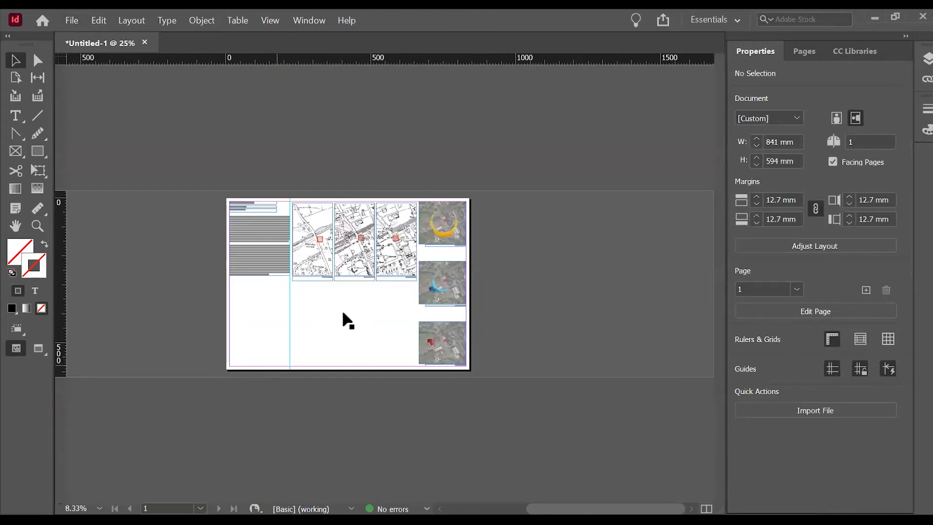
pyautogui.scroll(2, 337, 290)
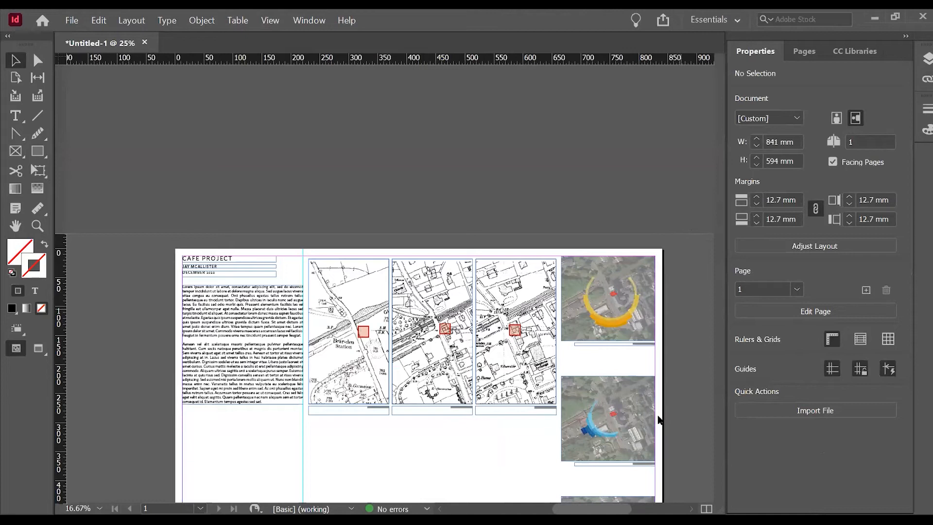
pyautogui.scroll(2, 529, 339)
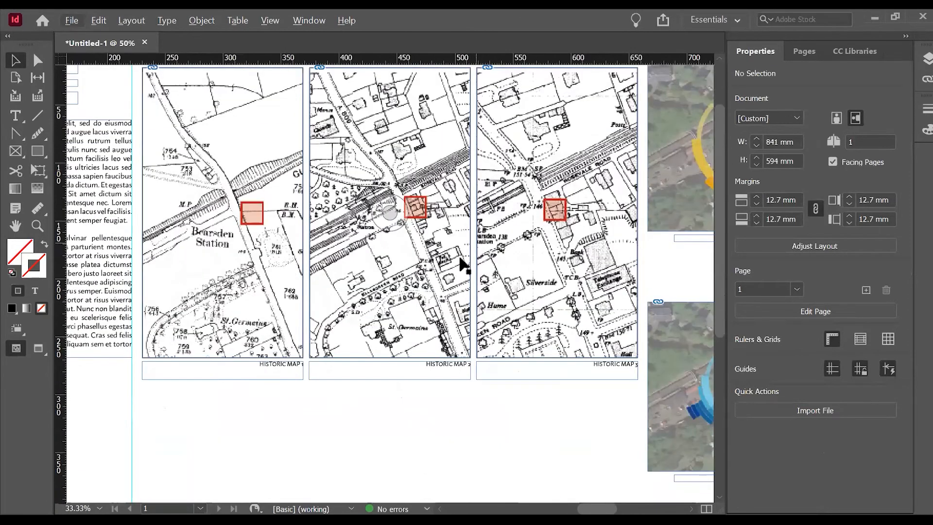
pyautogui.hotkey('ctrl', '0')
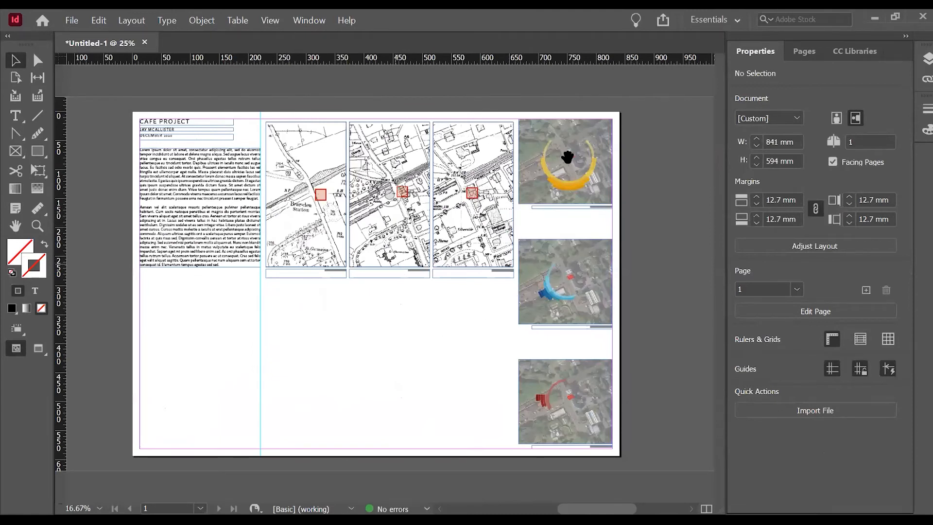
pyautogui.scroll(3, 560, 155)
pyautogui.scroll(-4, 557, 161)
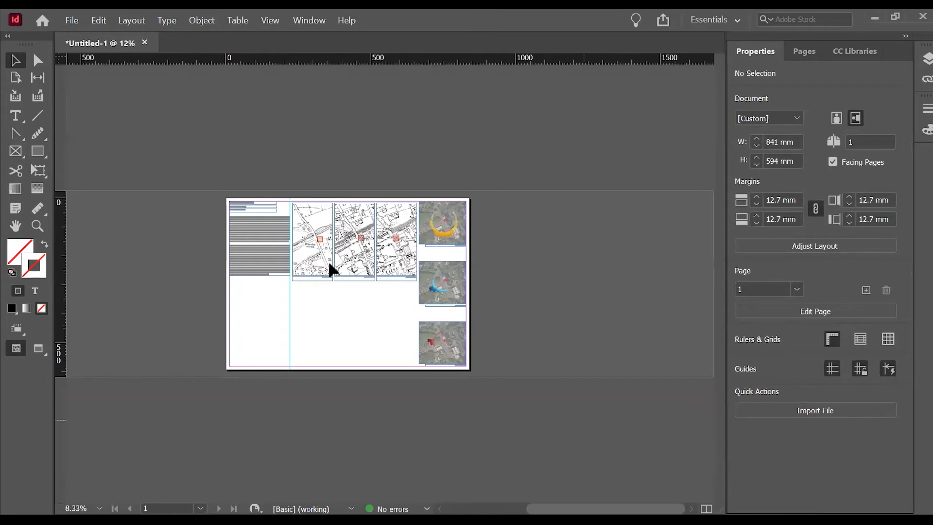
pyautogui.scroll(2, 328, 260)
pyautogui.scroll(-2, 381, 424)
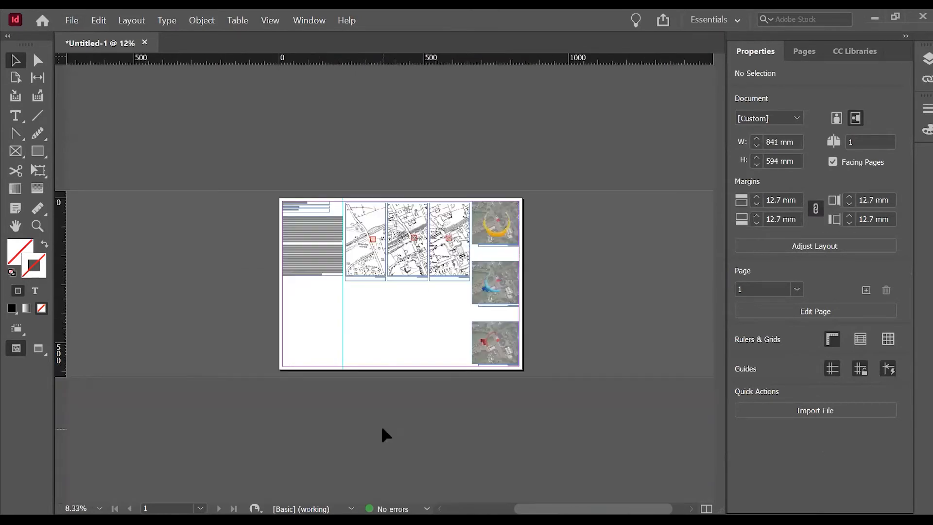
# Start placing a file for the empty area below the historic maps.
pyautogui.scroll(4, 391, 404)
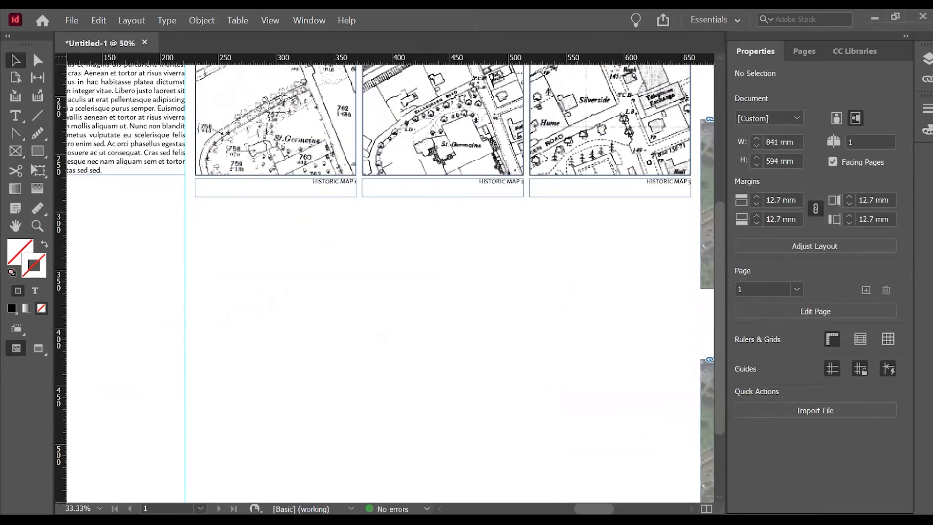
pyautogui.hotkey('ctrl', 'd')
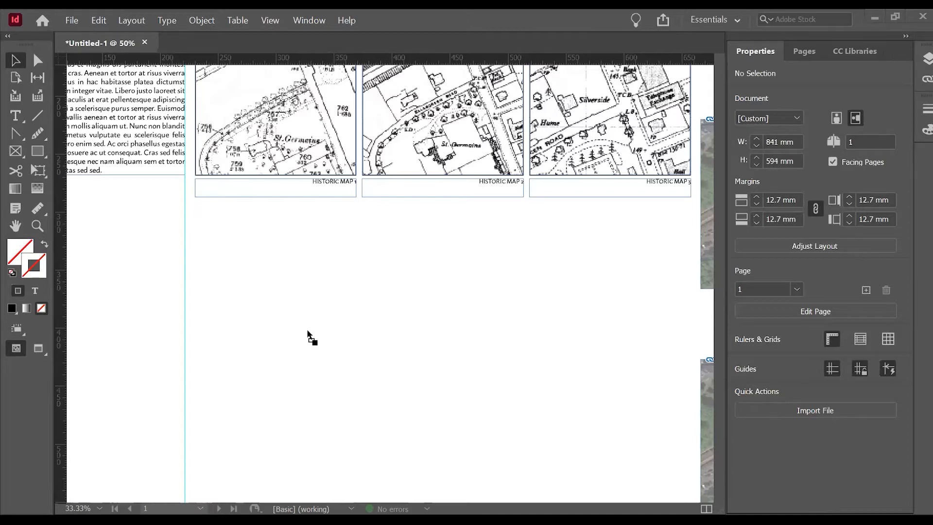
# Place the aerial route diagram below the historic maps, about 428 x 302 mm, spanning the full width of the three maps.
pyautogui.moveTo(307, 335); pyautogui.dragTo(539, 385)
pyautogui.hotkey('ctrl', '-')
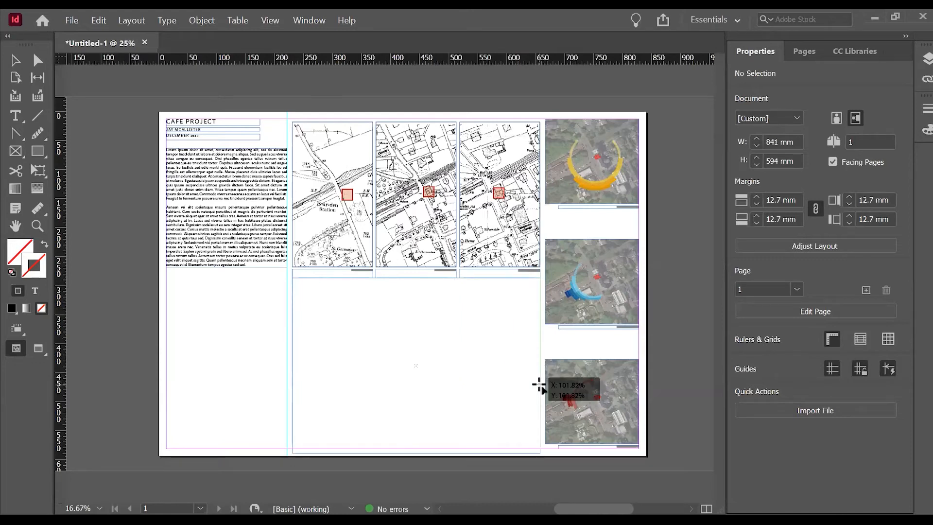
pyautogui.moveTo(540, 384); pyautogui.dragTo(538, 388)
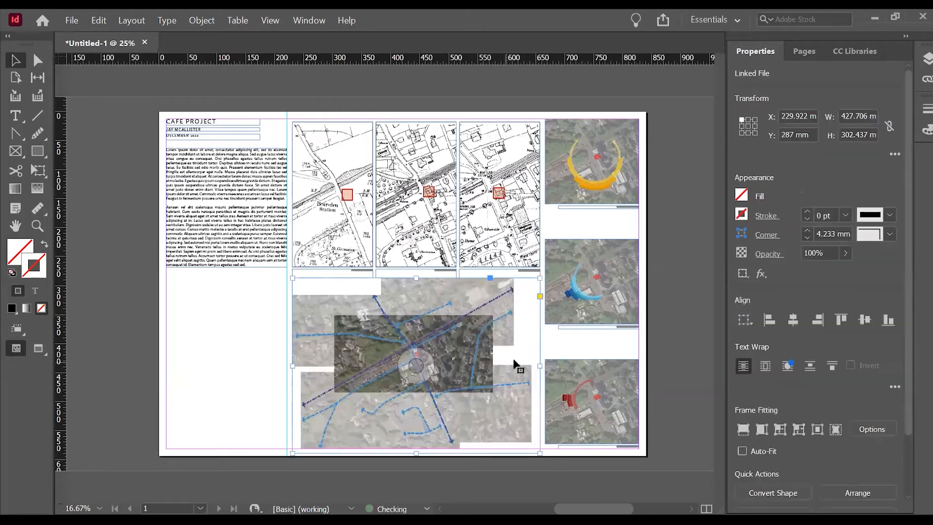
# Crop the aerial route diagram's frame on the right to the image's visible edge, about 413 mm wide.
pyautogui.scroll(3, 535, 335)
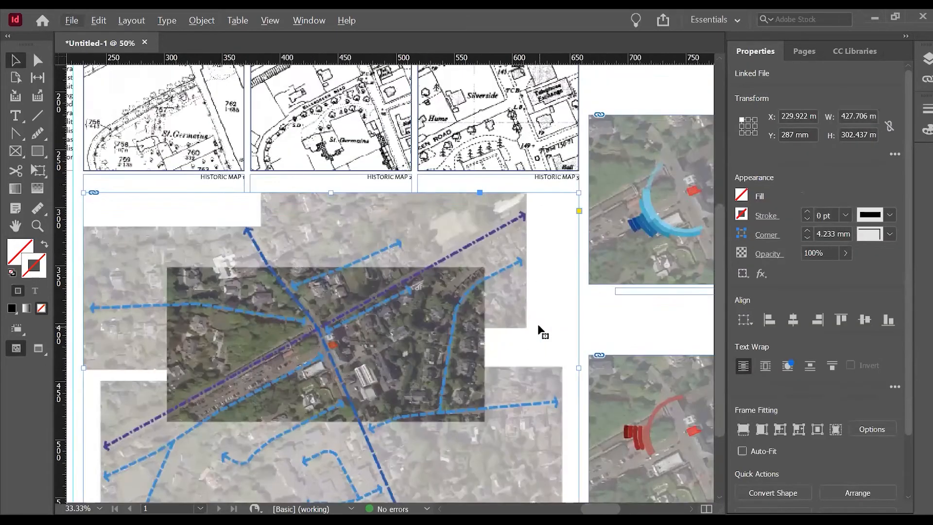
pyautogui.scroll(-2, 549, 292)
pyautogui.scroll(1, 566, 273)
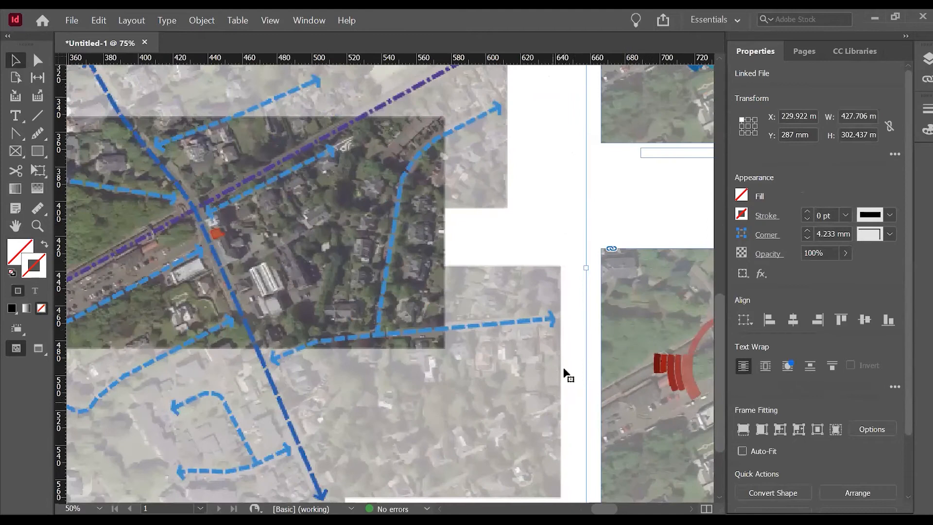
pyautogui.click(581, 267)
pyautogui.moveTo(583, 270); pyautogui.dragTo(561, 267)
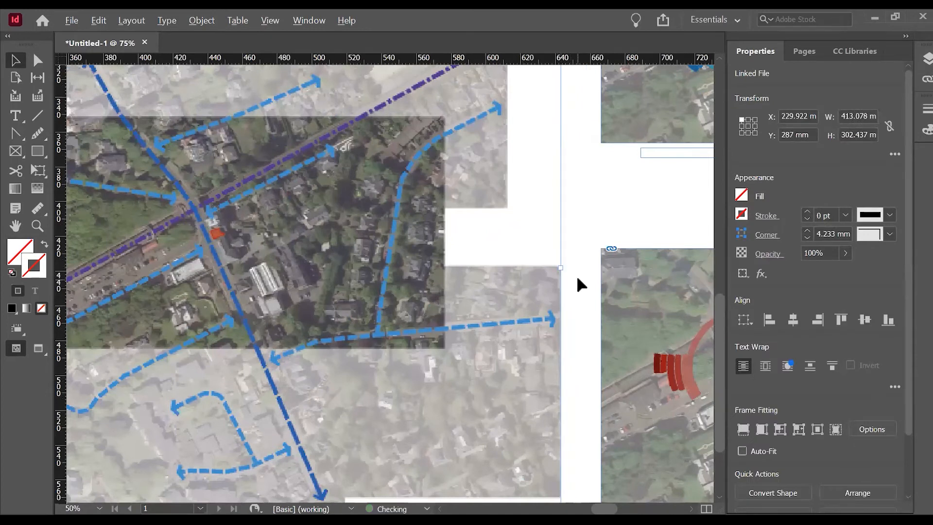
# Enable Auto-Fit for the route diagram and enlarge it to about 427 x 313 mm, matching the right edge of HISTORIC MAP 3.
pyautogui.hotkey('ctrl', '-')
pyautogui.hotkey('ctrl', '-')
pyautogui.click(742, 451)
pyautogui.hotkey('ctrl', '=')
pyautogui.hotkey('ctrl', '=')
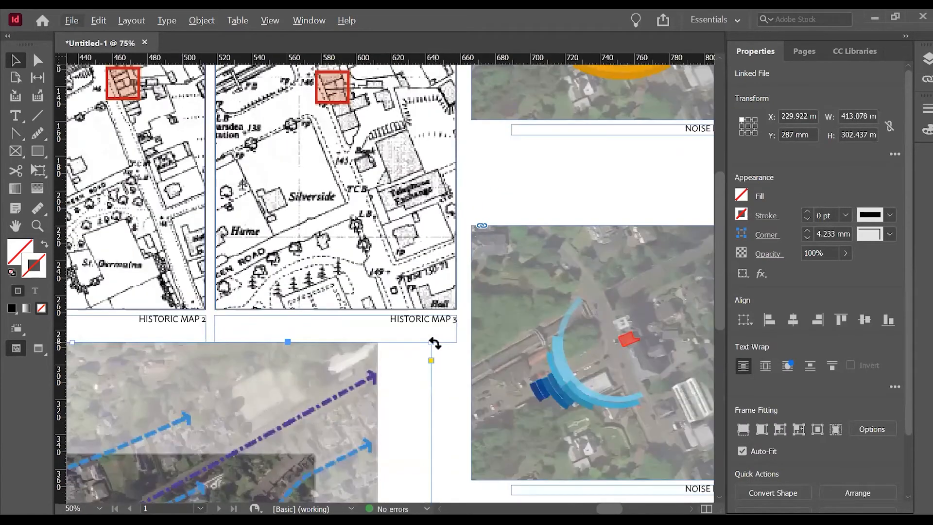
pyautogui.moveTo(432, 344); pyautogui.dragTo(447, 324)
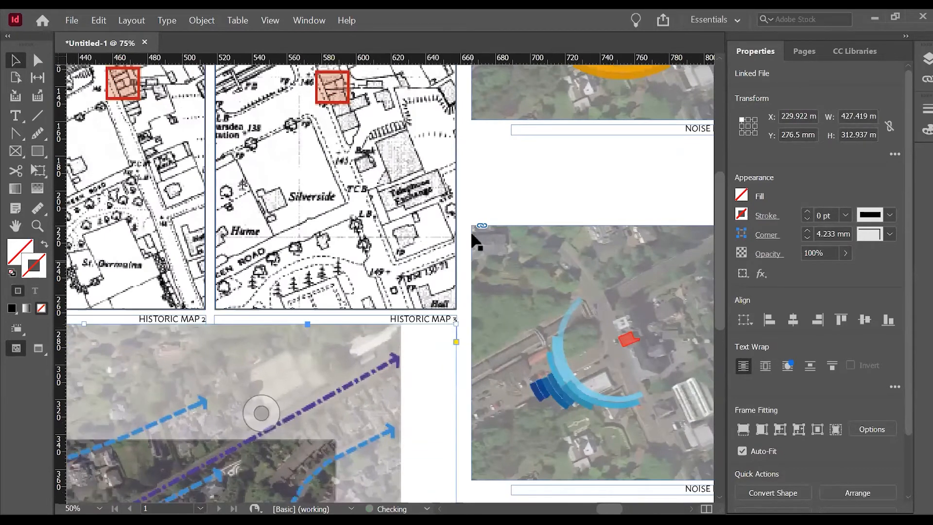
# Scale the route diagram down to about 343 x 251 mm and move it below the map captions, aligned with the maps' left edge.
pyautogui.hotkey('ctrl', '-')
pyautogui.hotkey('ctrl', '-')
pyautogui.hotkey('ctrl', '-')
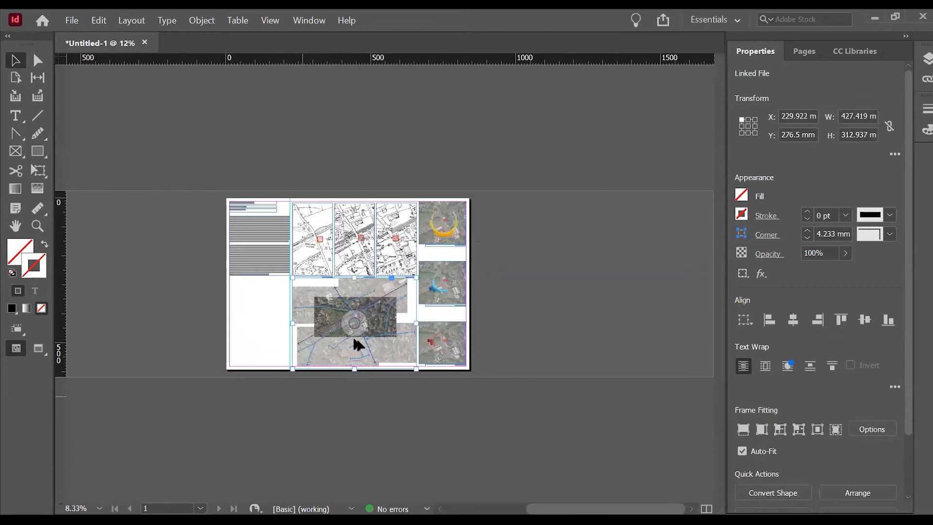
pyautogui.hotkey('ctrl', '=')
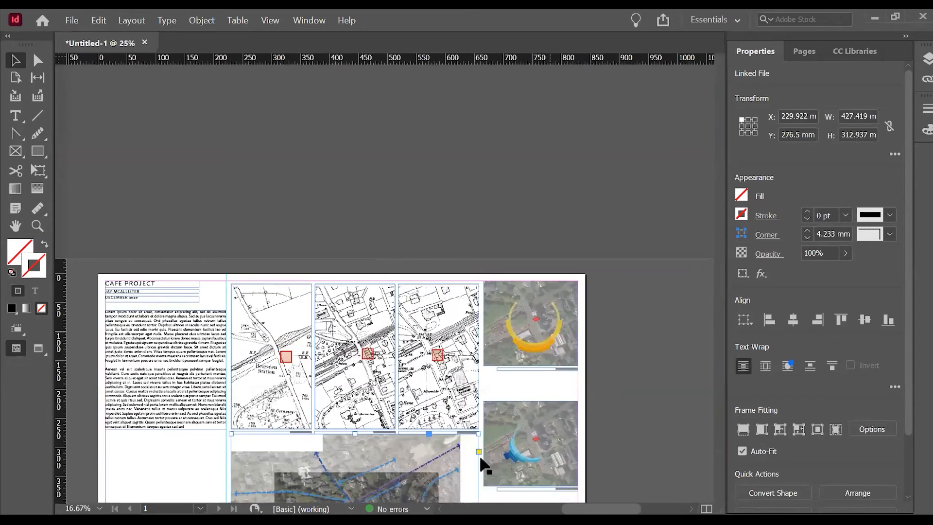
pyautogui.hotkey('ctrl', '=')
pyautogui.hotkey('ctrl', '-')
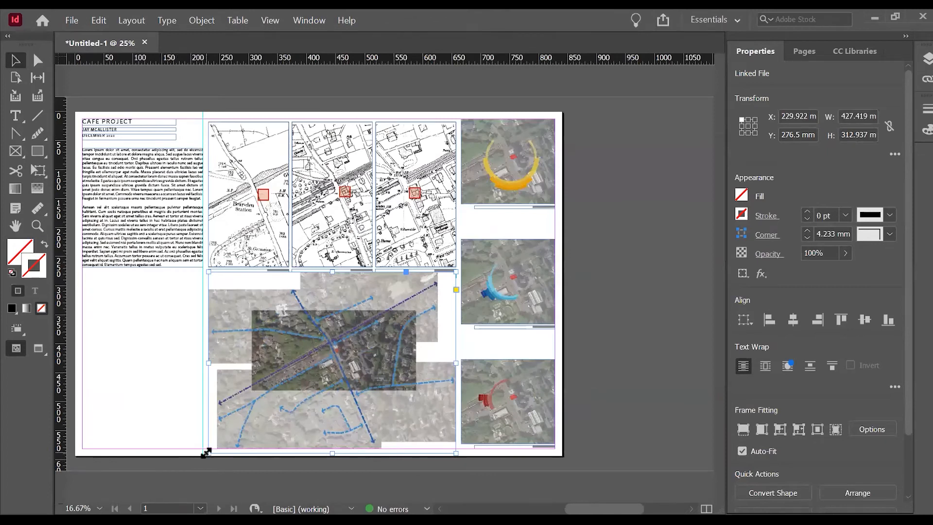
pyautogui.moveTo(204, 450); pyautogui.dragTo(258, 416)
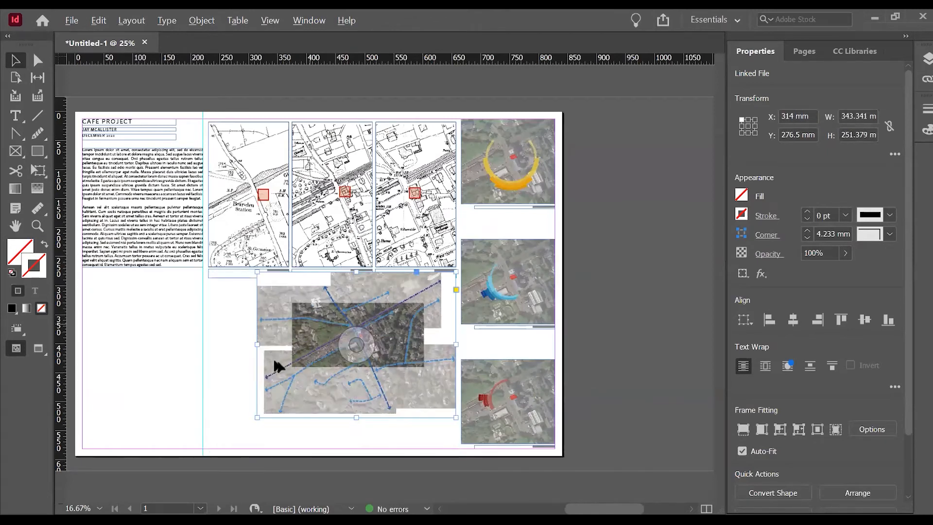
pyautogui.moveTo(337, 395); pyautogui.dragTo(291, 411)
pyautogui.click(411, 408)
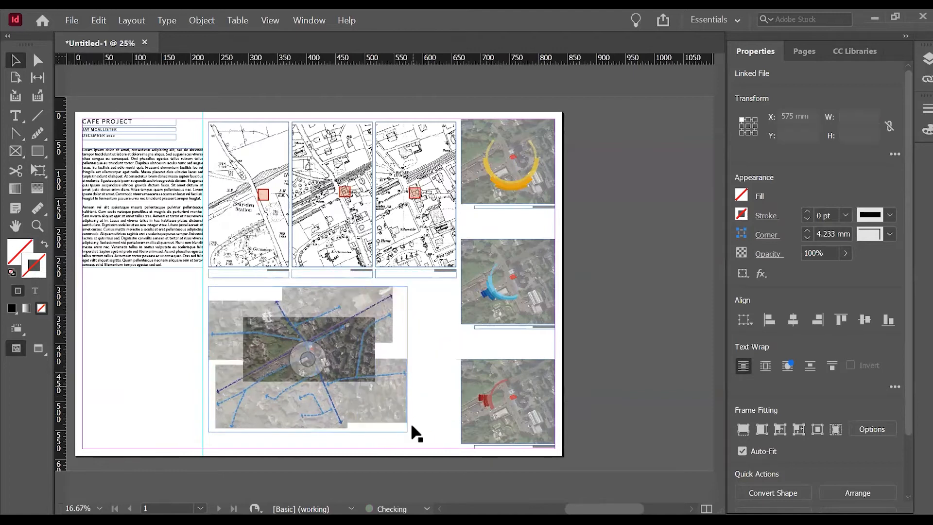
# Draw a 13.5 mm square just outside the lower-right corner of the route diagram as a legend key.
pyautogui.scroll(1, 413, 393)
pyautogui.scroll(1, 201, 326)
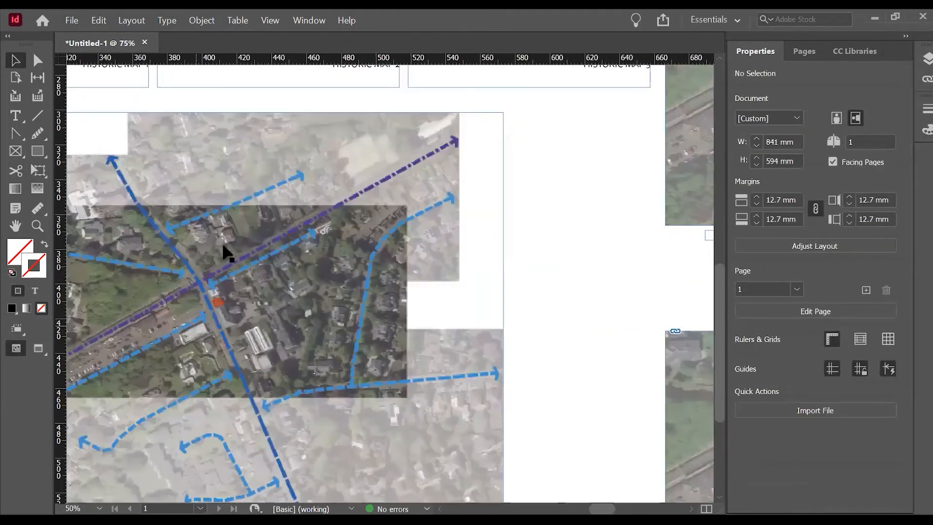
pyautogui.scroll(-3, 614, 354)
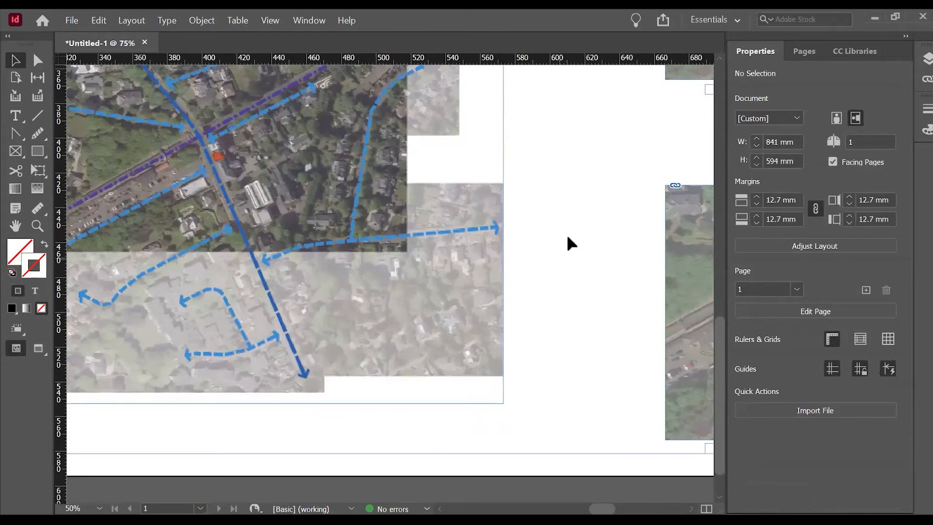
pyautogui.click(35, 155)
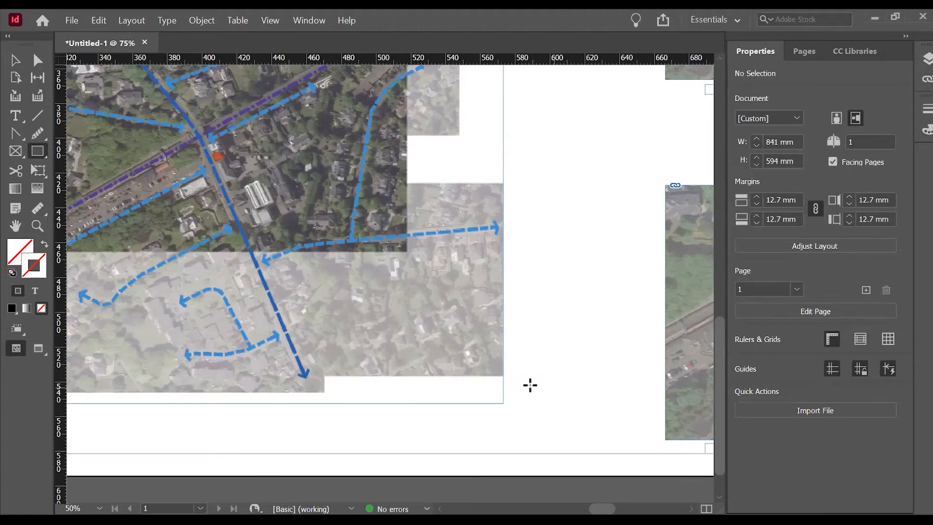
pyautogui.moveTo(514, 400); pyautogui.dragTo(538, 374)
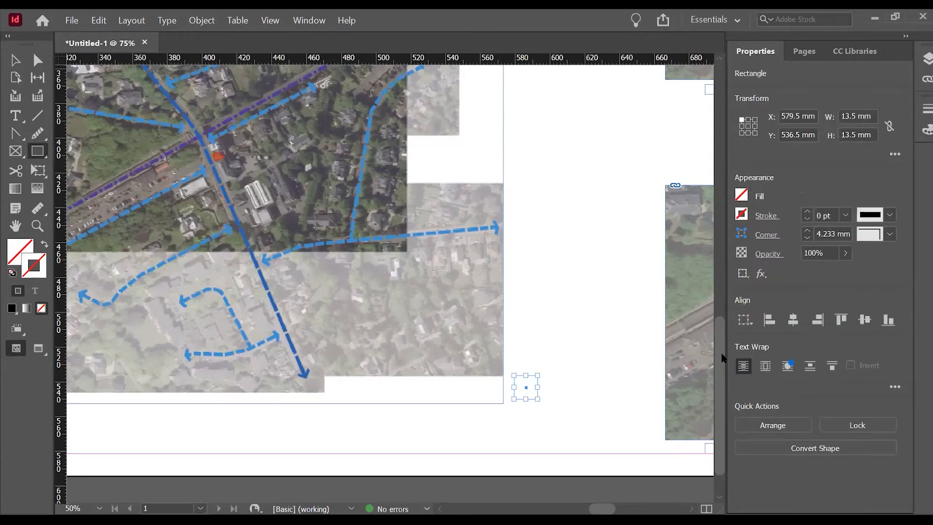
# Fill the legend square with the dark blue swatch C=100 M=90 Y=10 K=0.
pyautogui.click(741, 214)
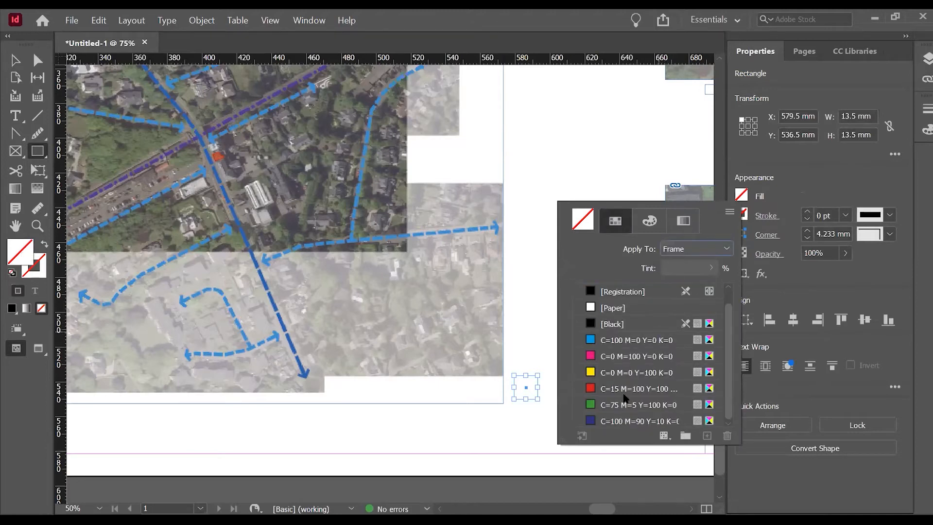
pyautogui.scroll(1, 642, 405)
pyautogui.scroll(-1, 642, 354)
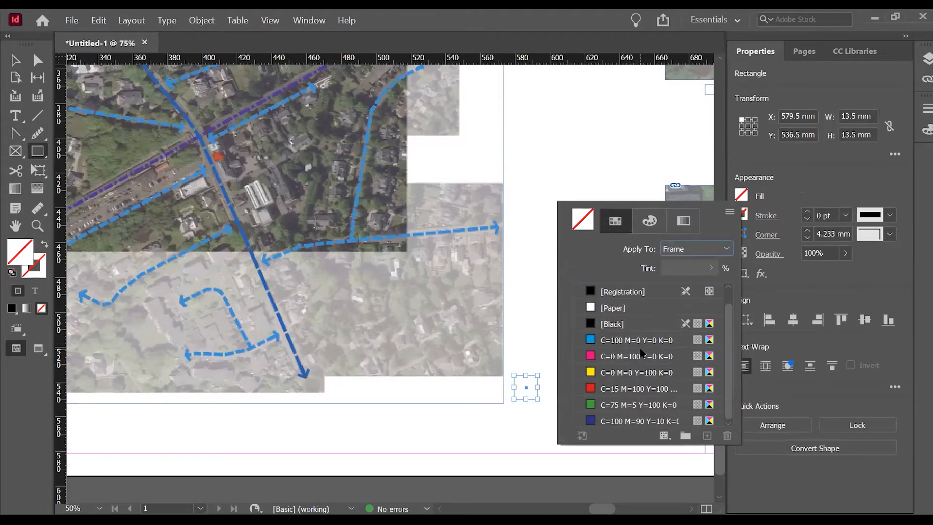
pyautogui.click(623, 421)
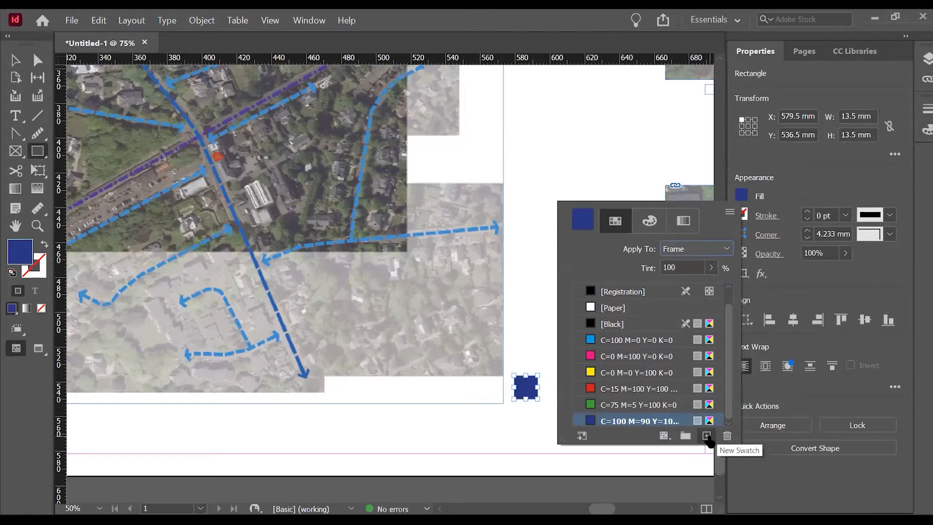
# Duplicate the dark blue swatch, switch it to RGB and sample the light blue dashed route as R=59 G=143 B=205.
pyautogui.click(707, 436)
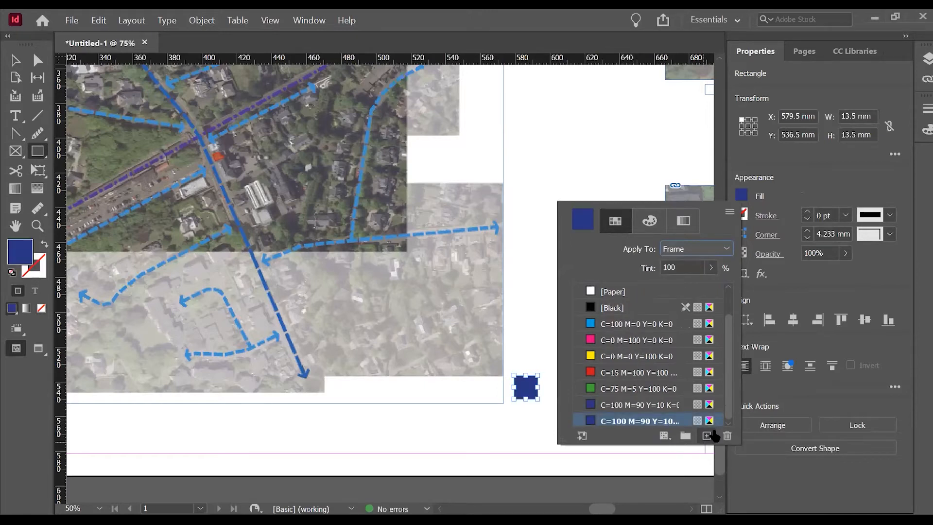
pyautogui.scroll(2, 623, 422)
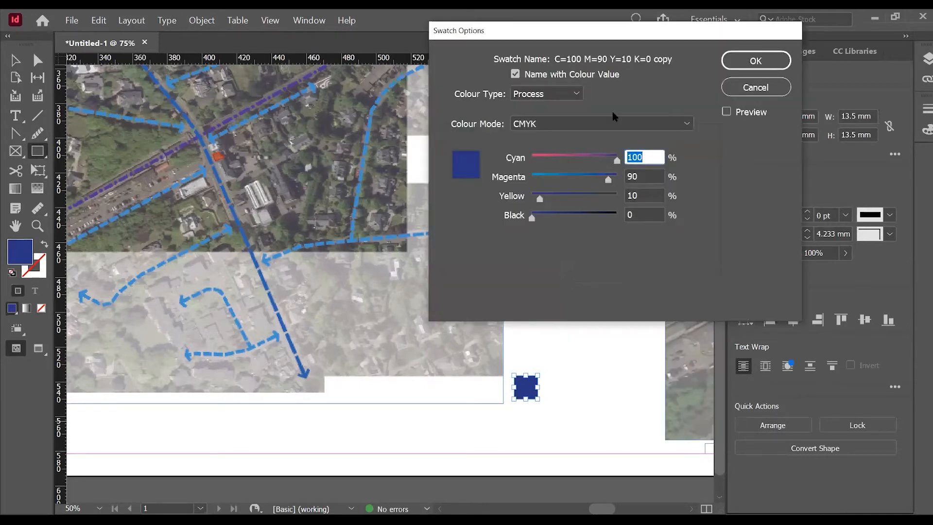
pyautogui.click(603, 123)
pyautogui.click(608, 155)
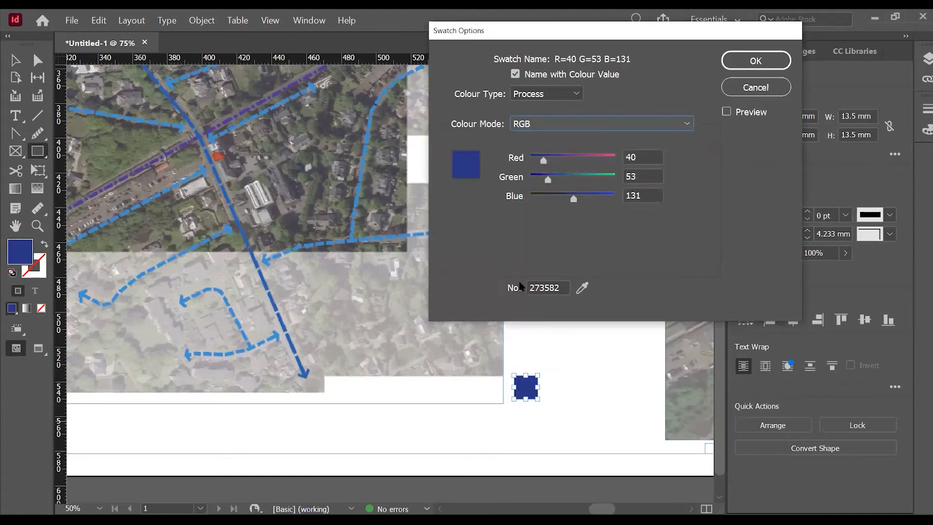
pyautogui.click(582, 287)
pyautogui.click(353, 239)
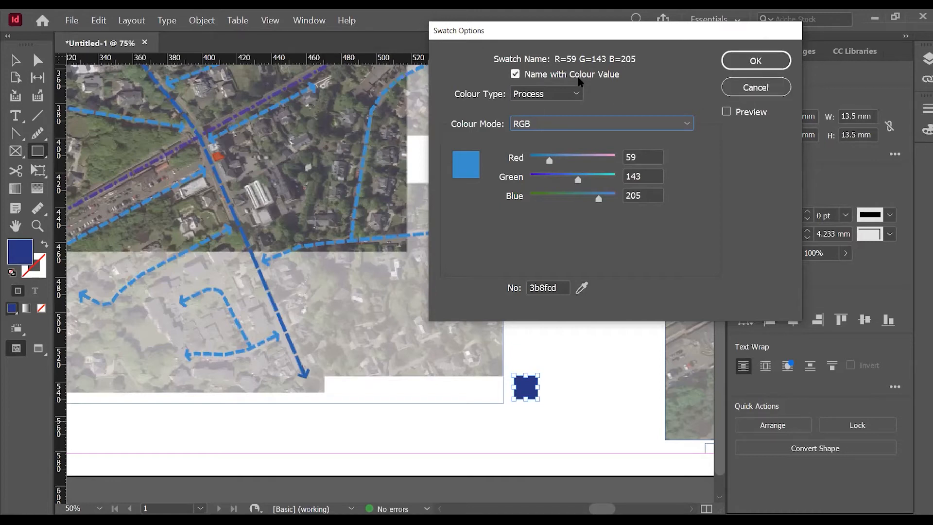
# Give the sampled swatch the custom name "Light Blue" instead of its colour values and apply its settings.
pyautogui.click(545, 77)
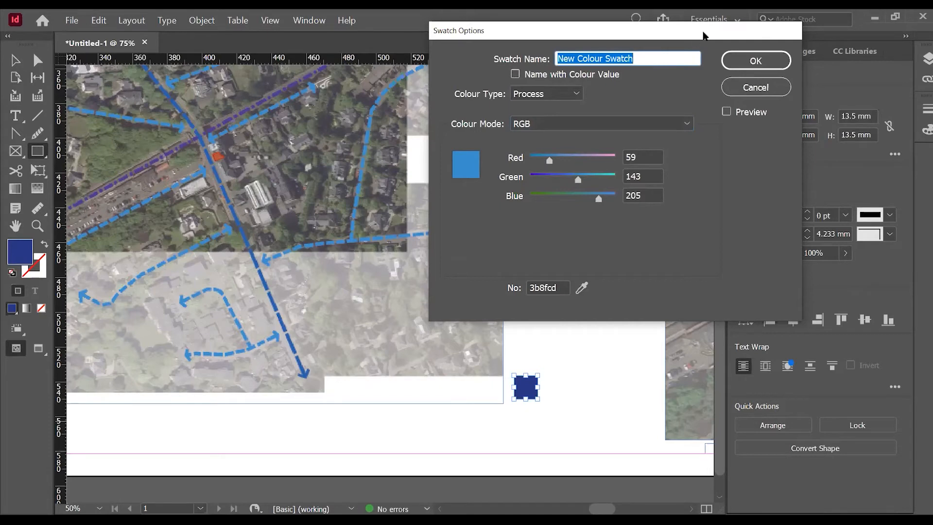
pyautogui.press('BackSpace')
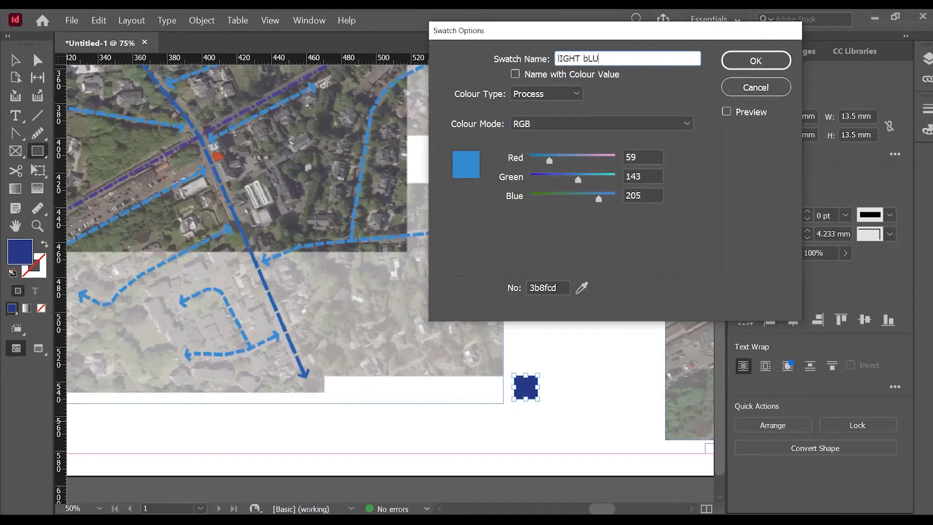
pyautogui.write('lIGHT bLU')
pyautogui.press('BackSpace')
pyautogui.press('BackSpace')
pyautogui.press('BackSpace')
pyautogui.press('BackSpace')
pyautogui.press('BackSpace')
pyautogui.press('BackSpace')
pyautogui.press('BackSpace')
pyautogui.press('BackSpace')
pyautogui.press('BackSpace')
pyautogui.write('Light Blue')
pyautogui.click(744, 59)
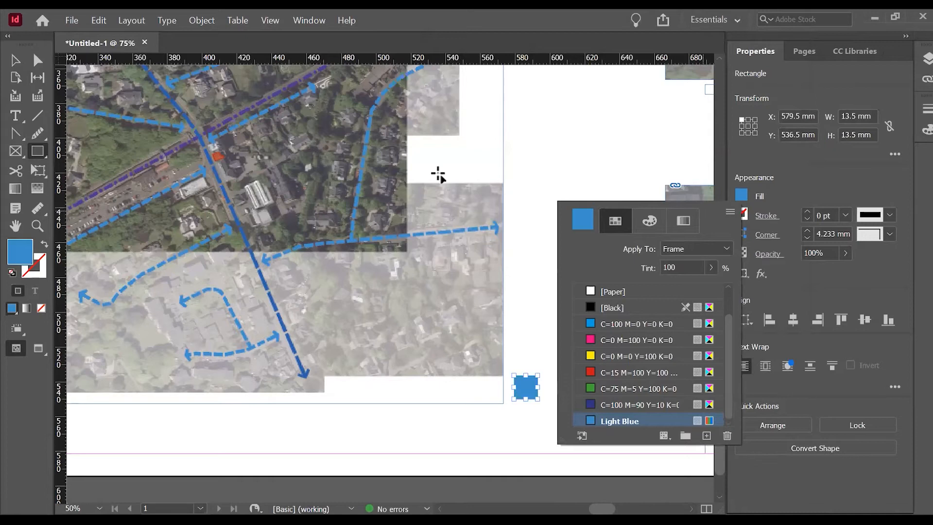
# Make two copies of the light blue square stacked directly above it, with the topmost at Y 500.15 mm.
pyautogui.click(22, 63)
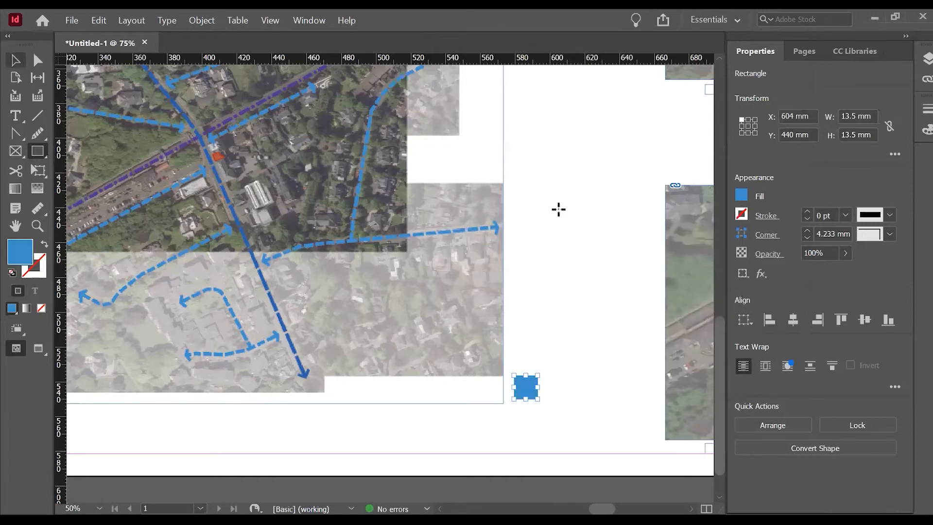
pyautogui.click(559, 209)
pyautogui.click(558, 278)
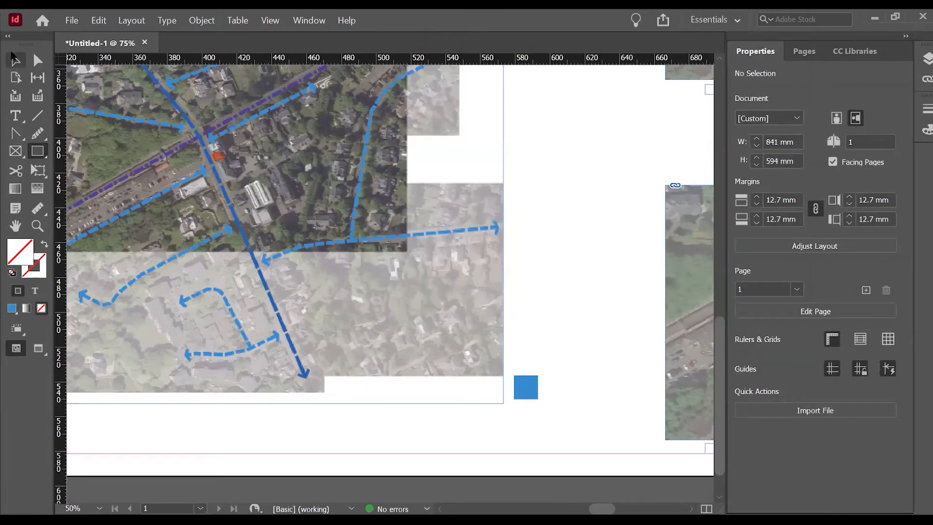
pyautogui.click(15, 62)
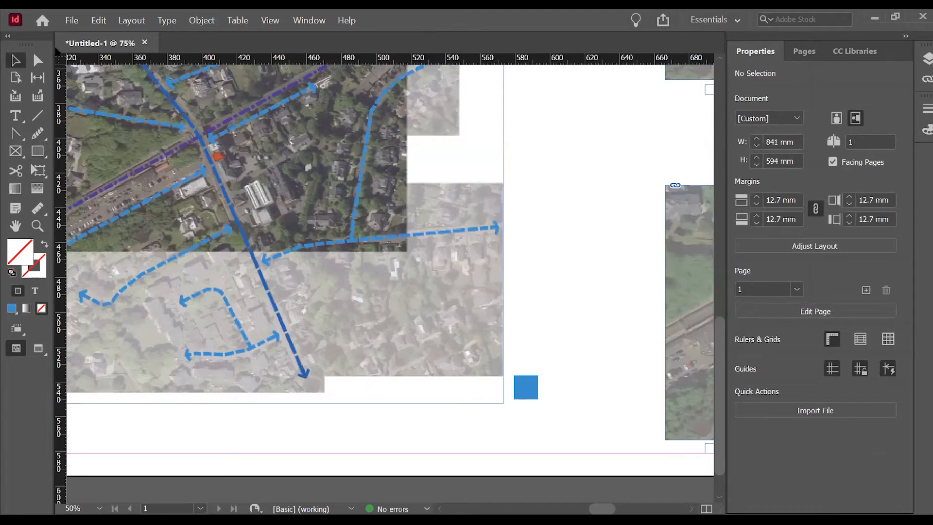
pyautogui.click(533, 394)
pyautogui.moveTo(526, 385); pyautogui.dragTo(534, 318)
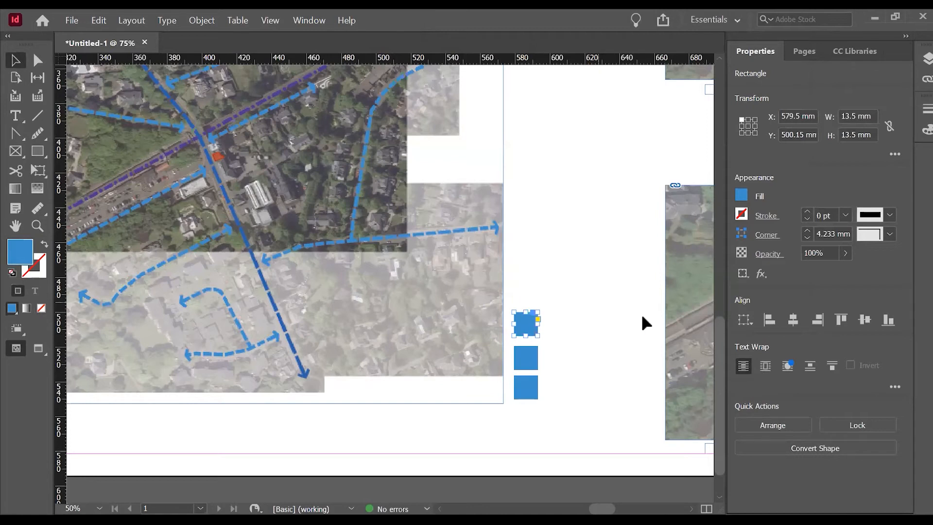
# Distribute the three legend squares evenly by their vertical centres.
pyautogui.click(546, 391)
pyautogui.moveTo(546, 398); pyautogui.dragTo(516, 319)
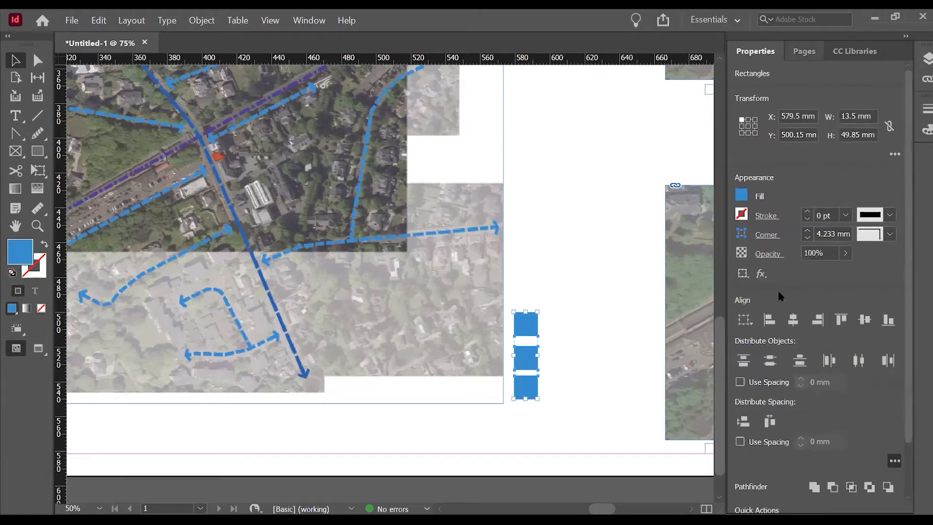
pyautogui.click(771, 361)
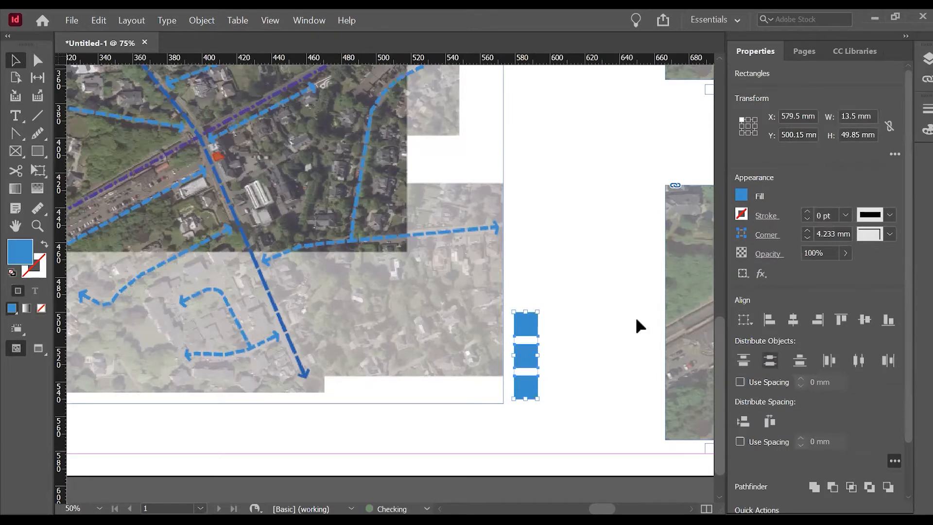
pyautogui.click(570, 373)
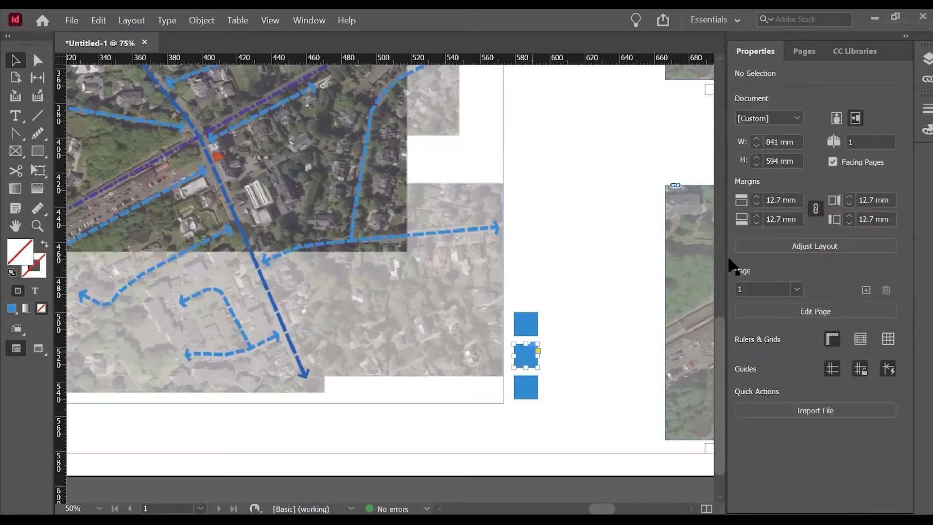
pyautogui.click(573, 359)
# Duplicate the Light Blue swatch for the middle legend square and sample the dark blue route as R=38 G=97 B=172.
pyautogui.click(526, 360)
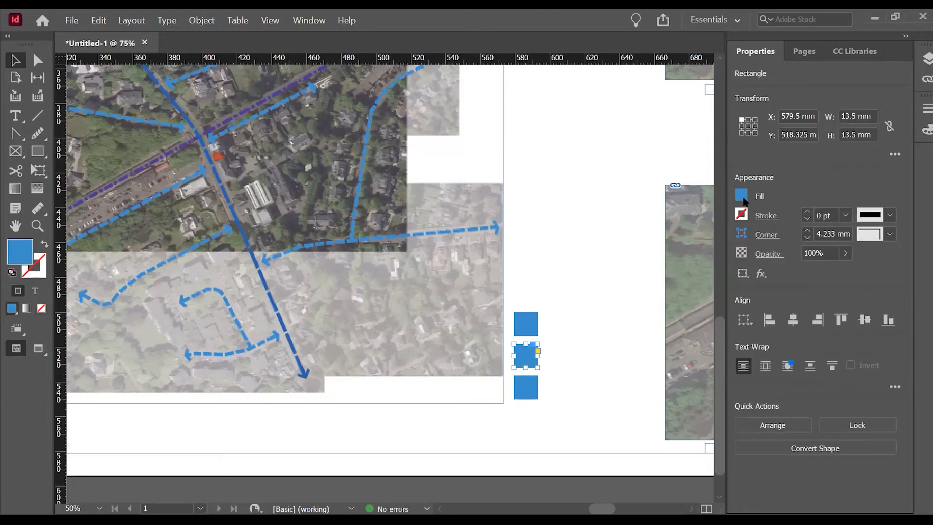
pyautogui.click(742, 195)
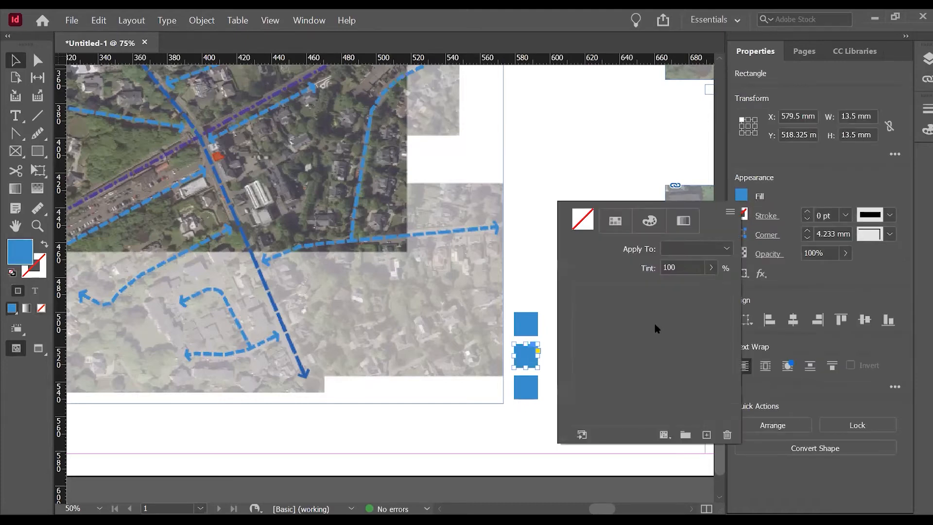
pyautogui.click(619, 421)
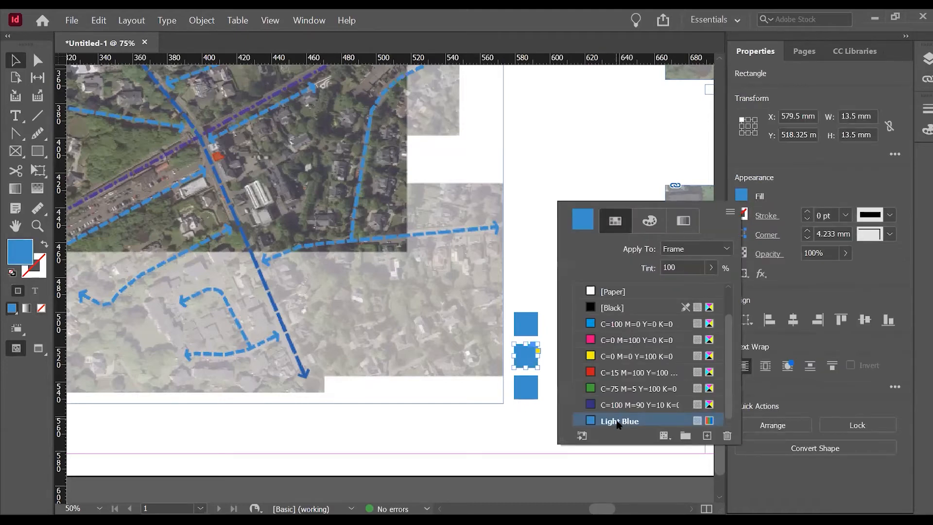
pyautogui.click(707, 436)
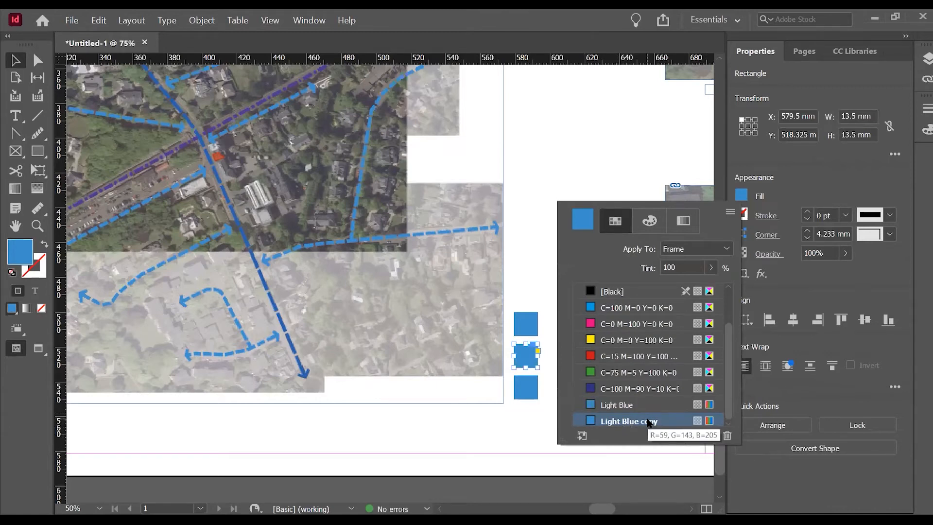
pyautogui.scroll(3, 630, 421)
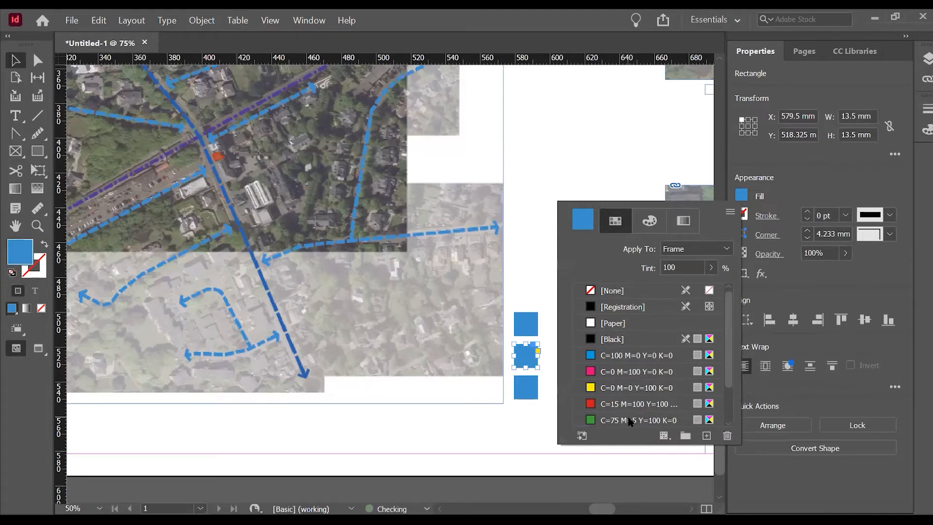
pyautogui.click(582, 288)
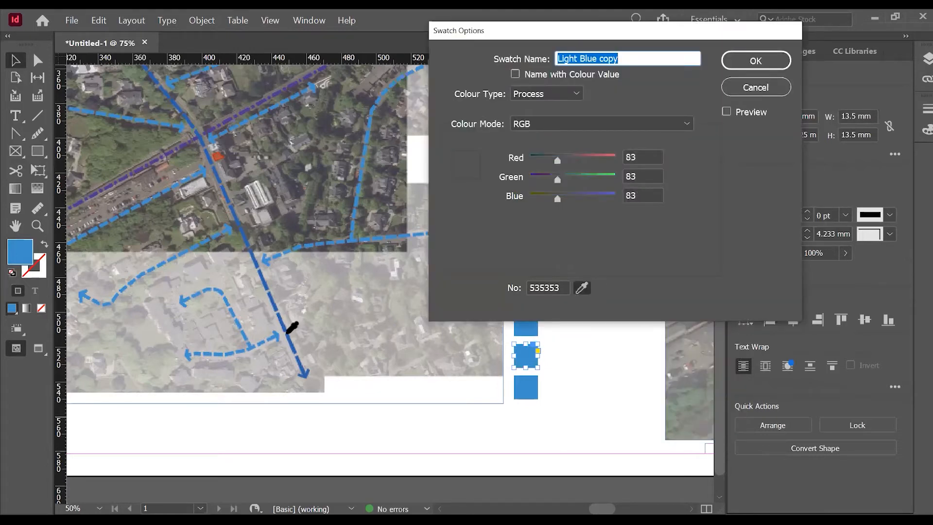
pyautogui.click(290, 342)
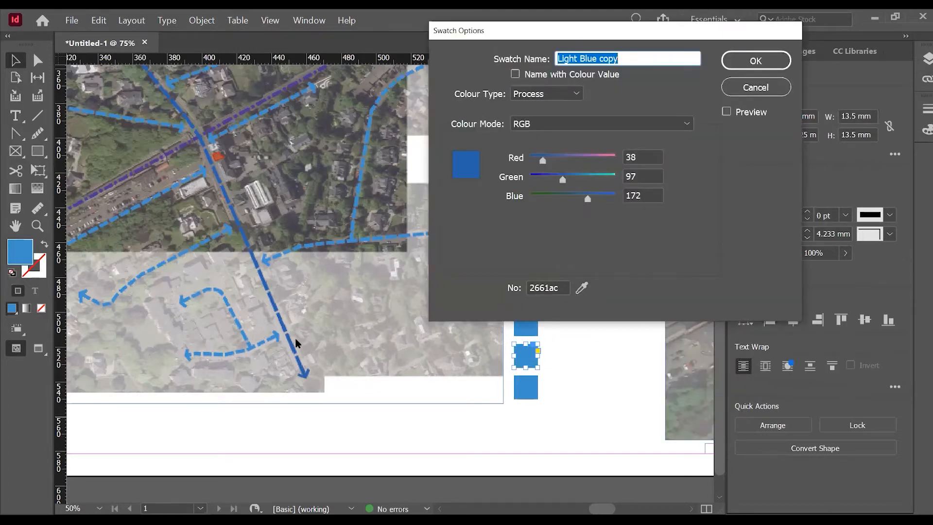
pyautogui.click(769, 59)
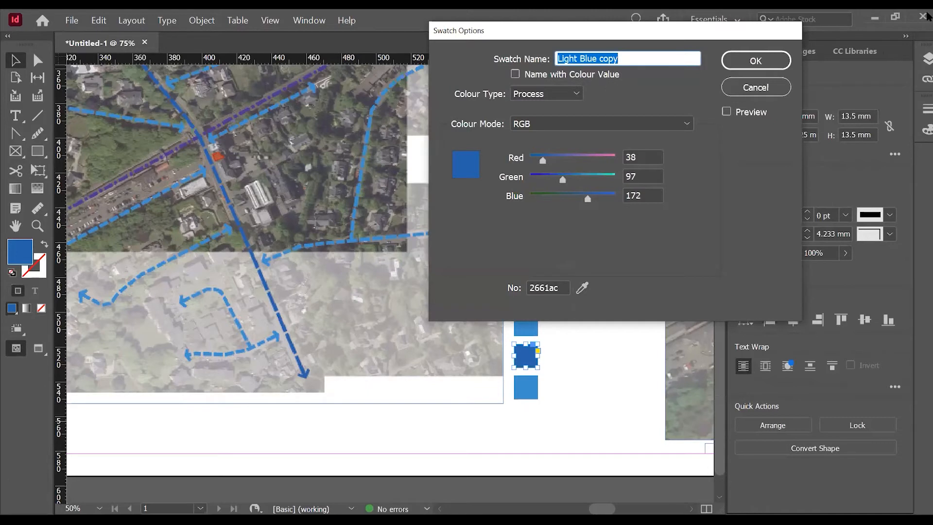
# Rename the duplicated swatch "Dark Blue" and apply its settings.
pyautogui.write('Dark Blue')
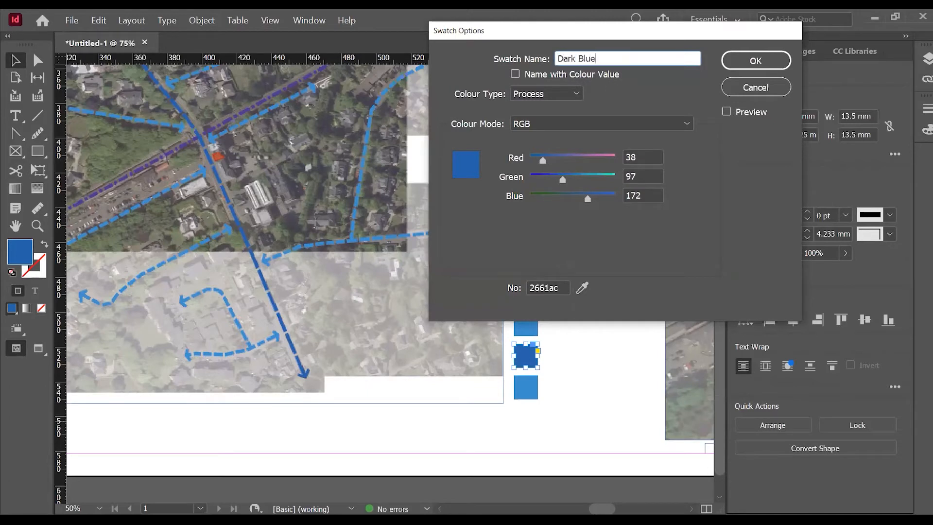
pyautogui.click(756, 60)
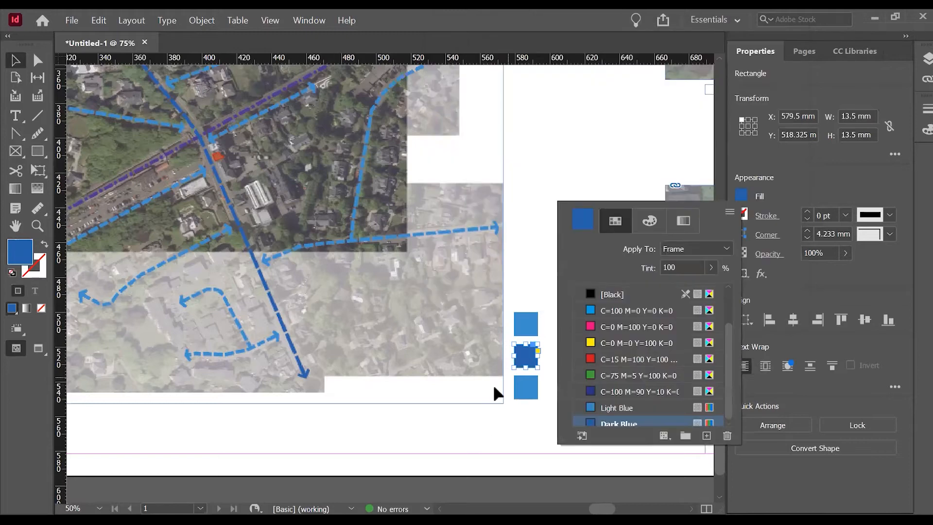
# Duplicate the green C=75 M=5 Y=100 K=0 swatch and fill the lowest legend square with the copy.
pyautogui.click(530, 394)
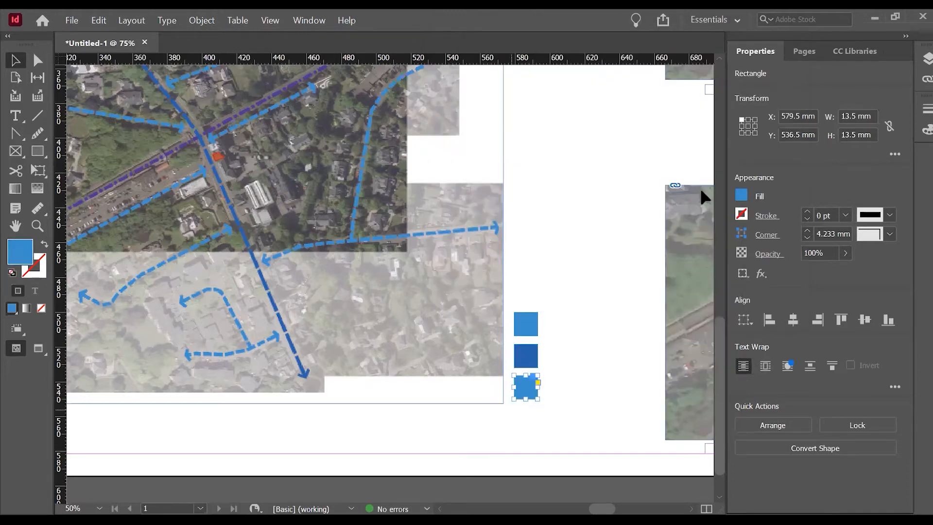
pyautogui.click(742, 196)
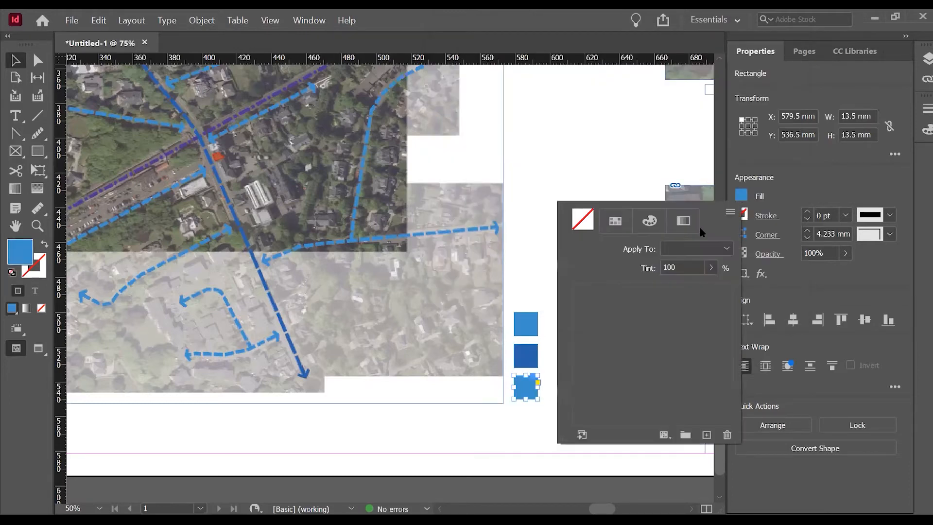
pyautogui.rightClick(611, 422)
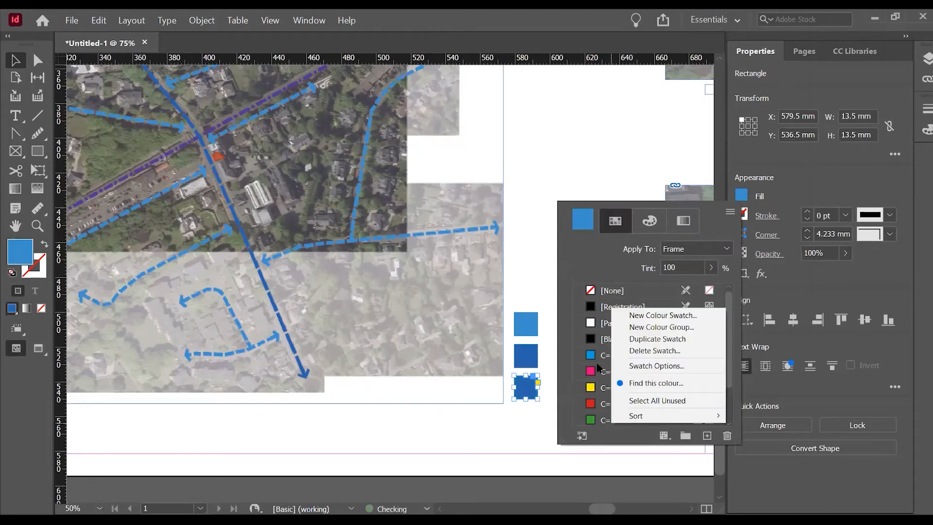
pyautogui.click(651, 343)
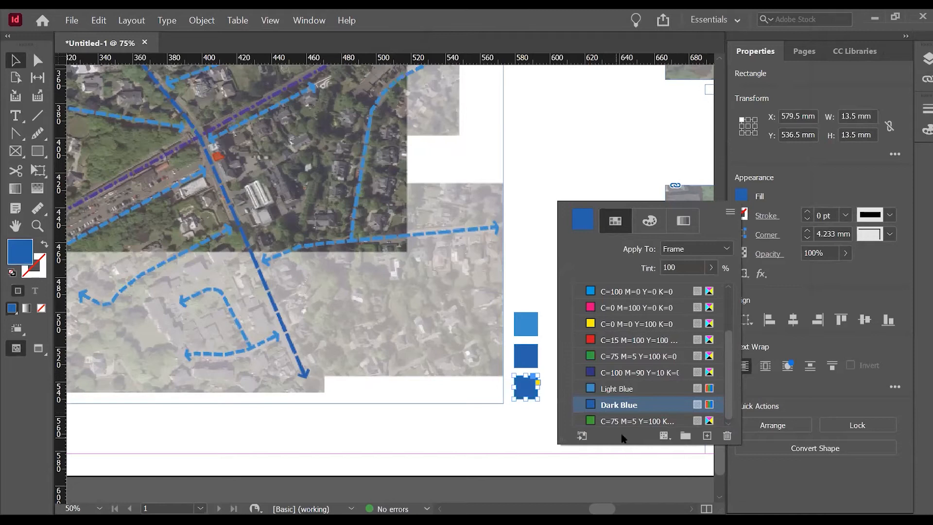
pyautogui.click(631, 422)
pyautogui.click(615, 421)
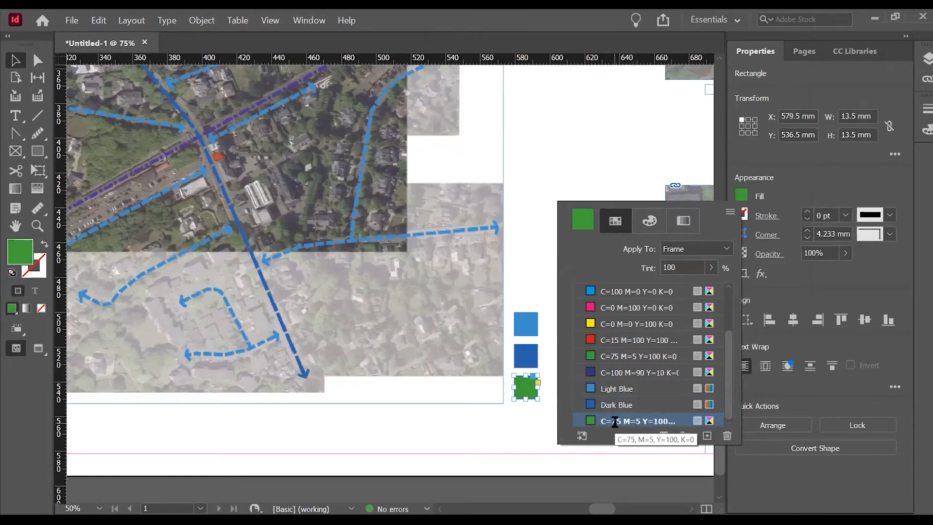
# Switch the copied green swatch to RGB and sample the purple dashed route as R=79 G=57 B=142.
pyautogui.click(589, 423)
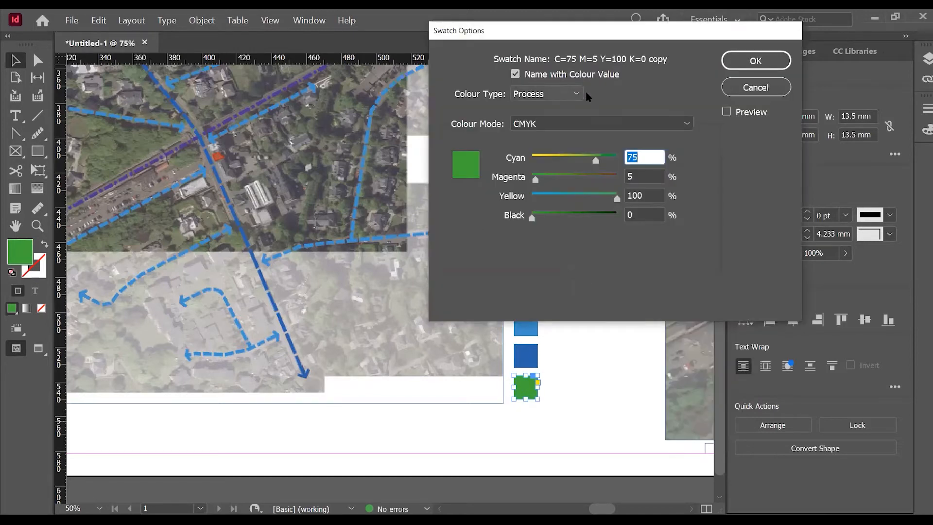
pyautogui.click(601, 124)
pyautogui.click(603, 154)
pyautogui.click(582, 287)
pyautogui.click(185, 142)
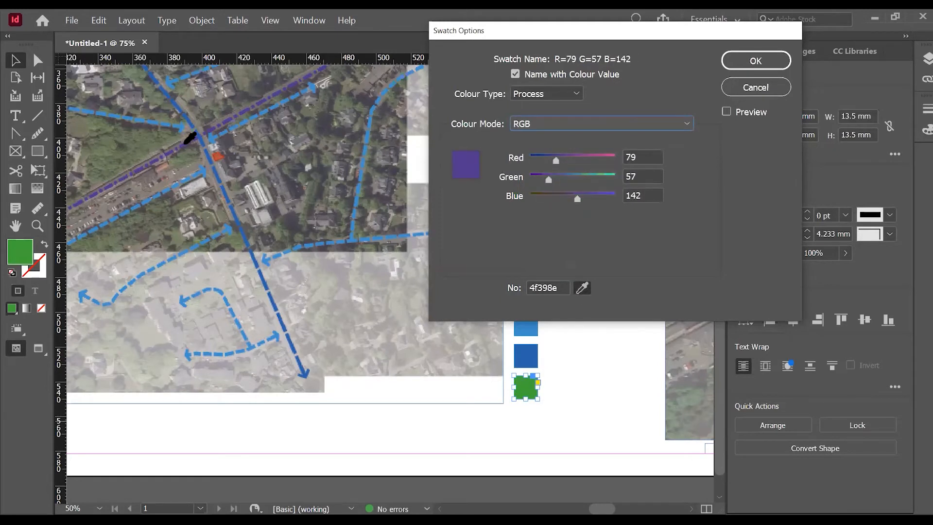
pyautogui.click(755, 61)
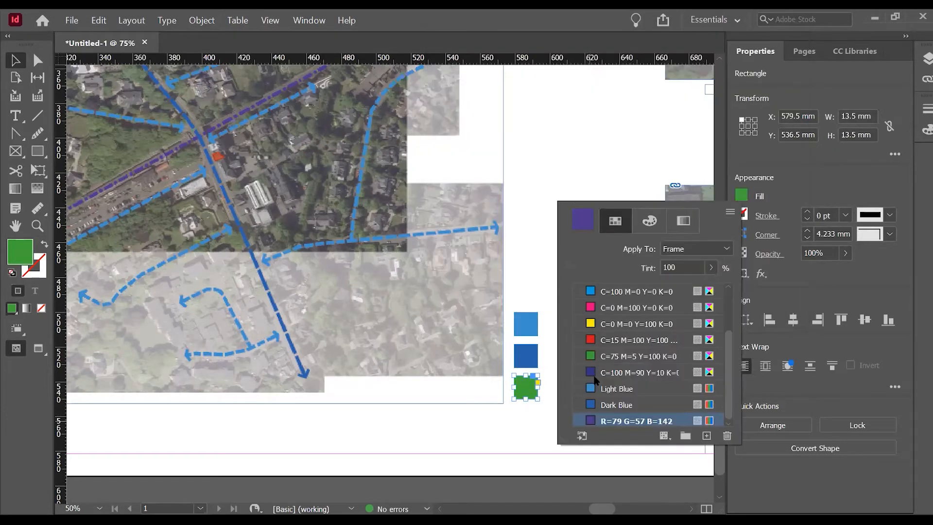
# Give the sampled purple swatch the custom name "Purple" instead of its colour values.
pyautogui.doubleClick(620, 423)
pyautogui.click(515, 74)
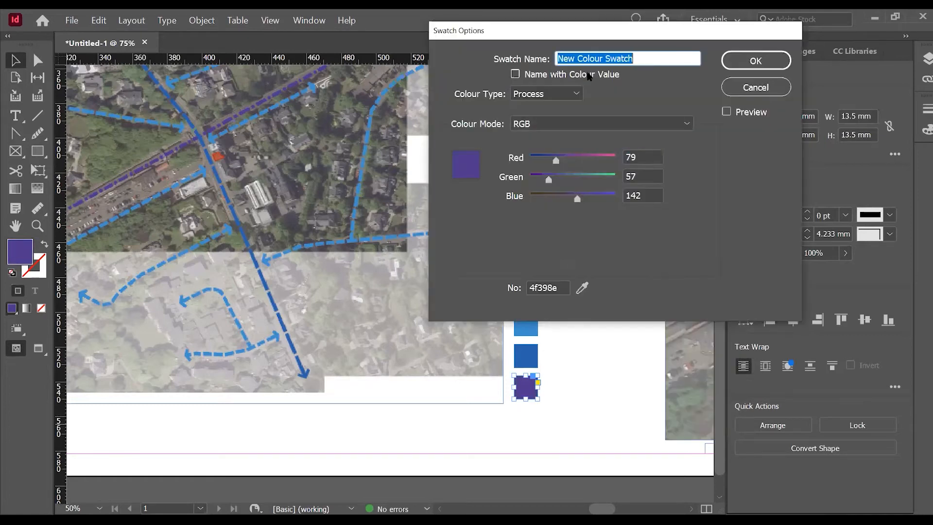
pyautogui.write('Purple')
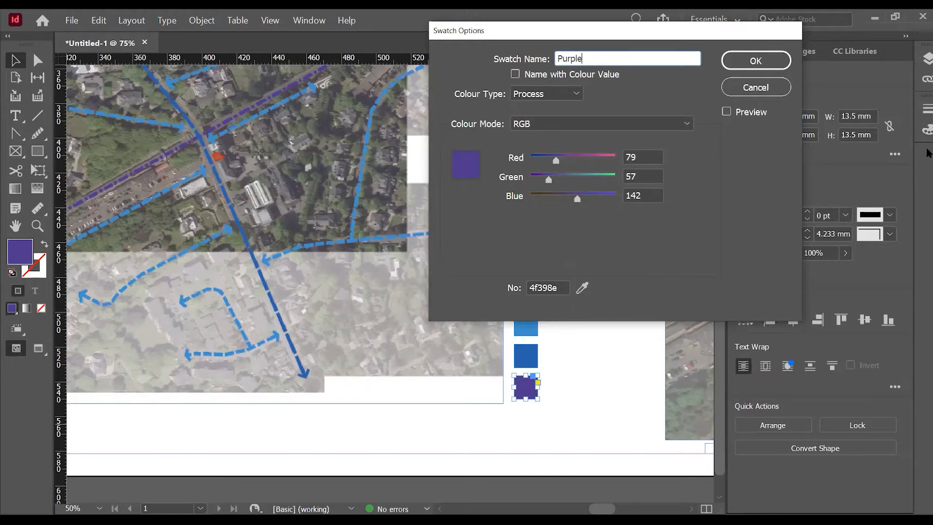
pyautogui.press('Return')
pyautogui.click(533, 266)
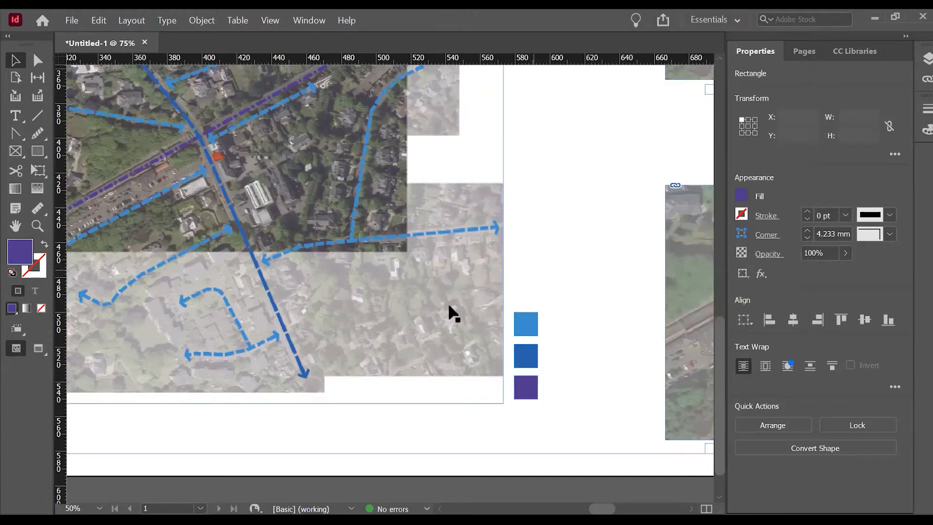
# Review the saved swatches in the fill settings of the middle legend square.
pyautogui.hotkey('ctrl', '-')
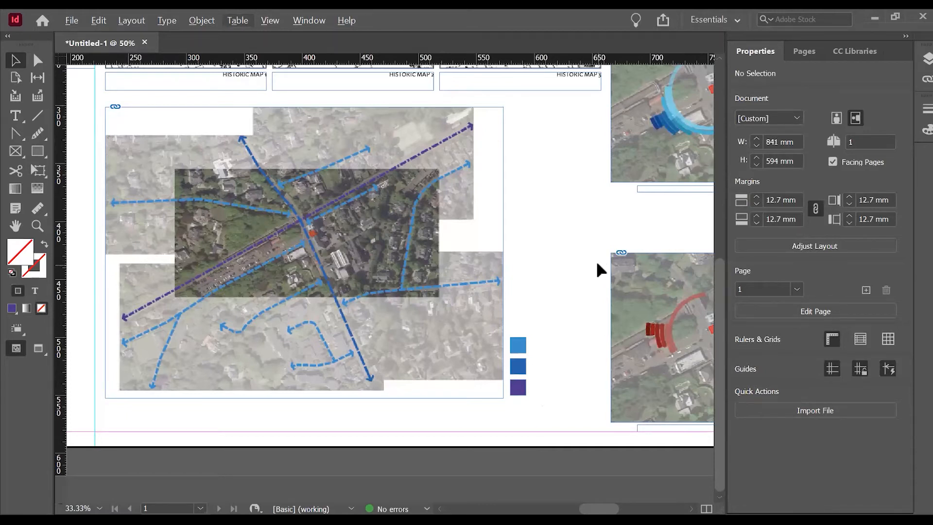
pyautogui.click(518, 367)
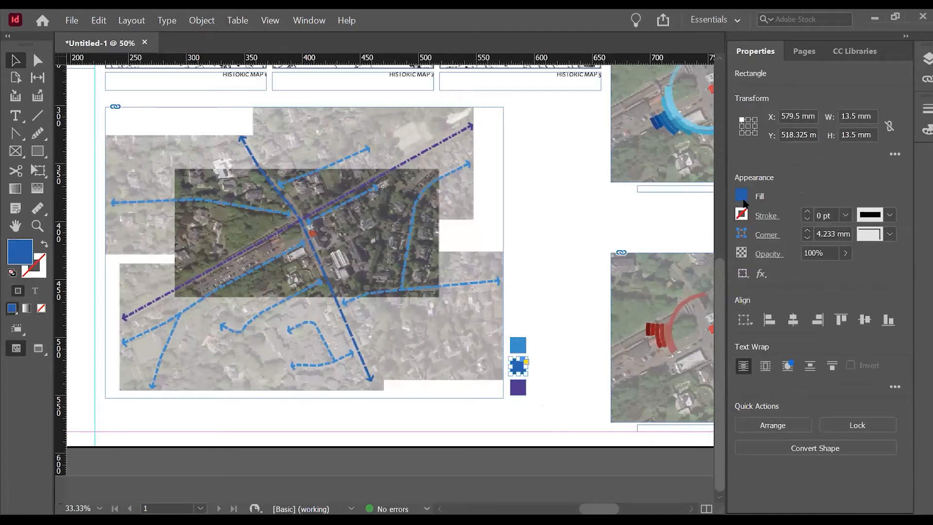
pyautogui.click(742, 197)
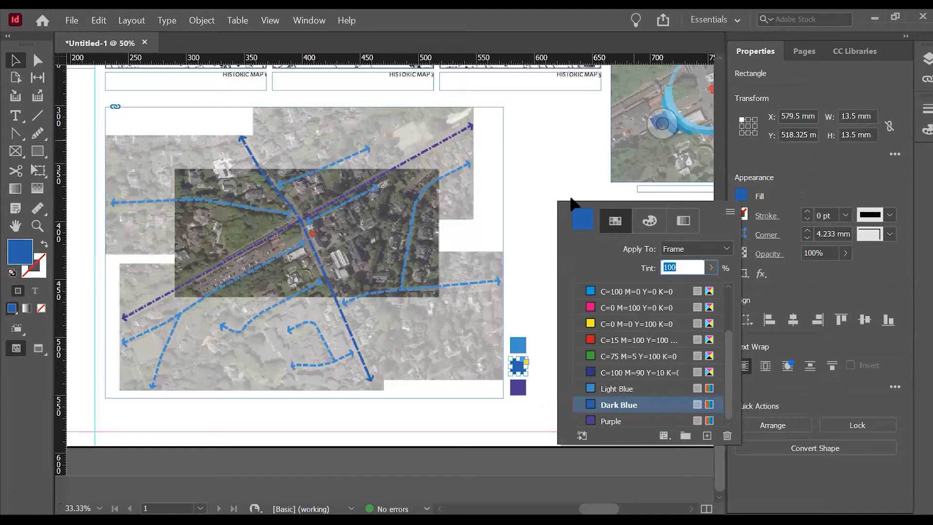
pyautogui.click(491, 413)
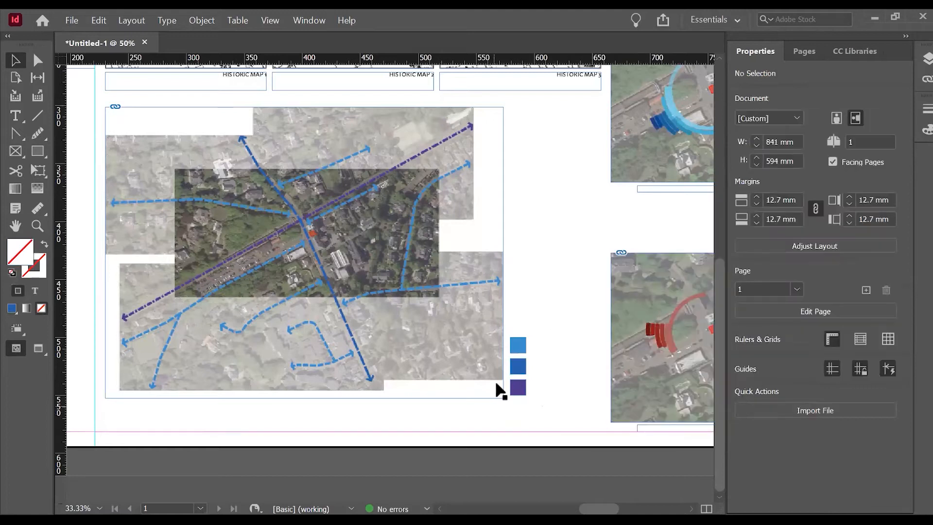
# Add a text frame about 48.7 mm wide and 10 mm high beside the light blue square, reading "Main Road".
pyautogui.hotkey('ctrl', '=')
pyautogui.click(16, 116)
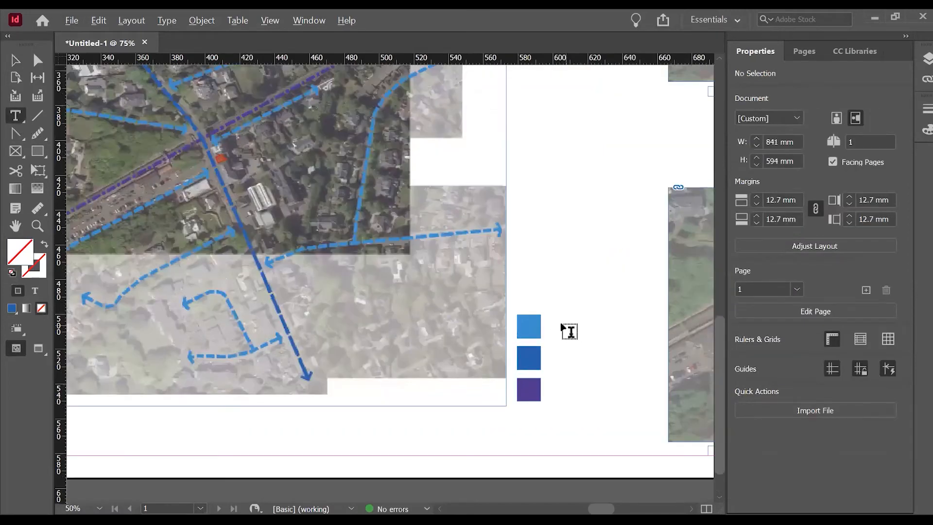
pyautogui.scroll(1, 554, 325)
pyautogui.moveTo(539, 317); pyautogui.dragTo(652, 339)
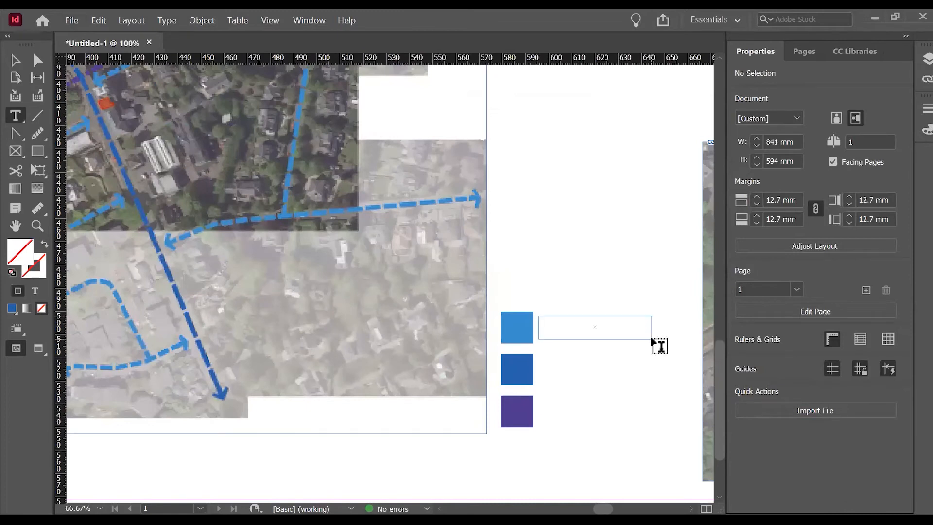
pyautogui.write('Main')
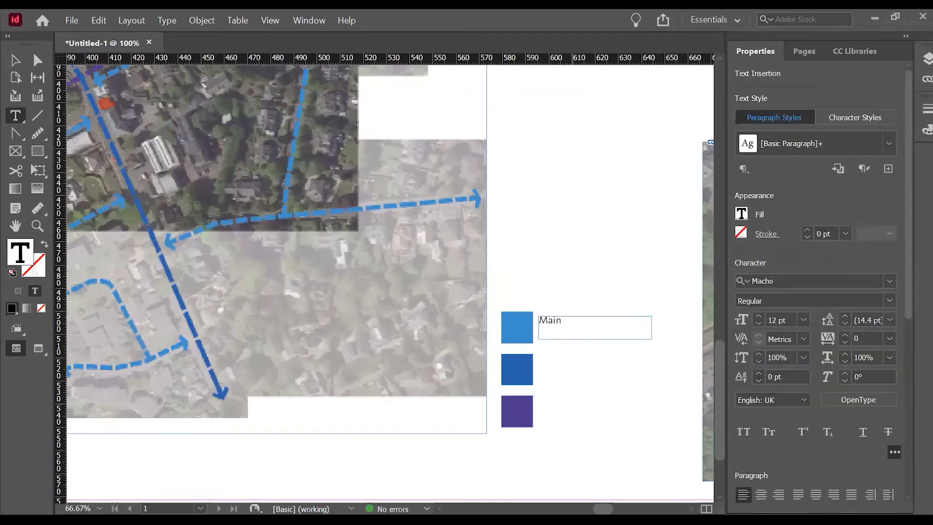
pyautogui.write(' Raod')
pyautogui.press('Escape')
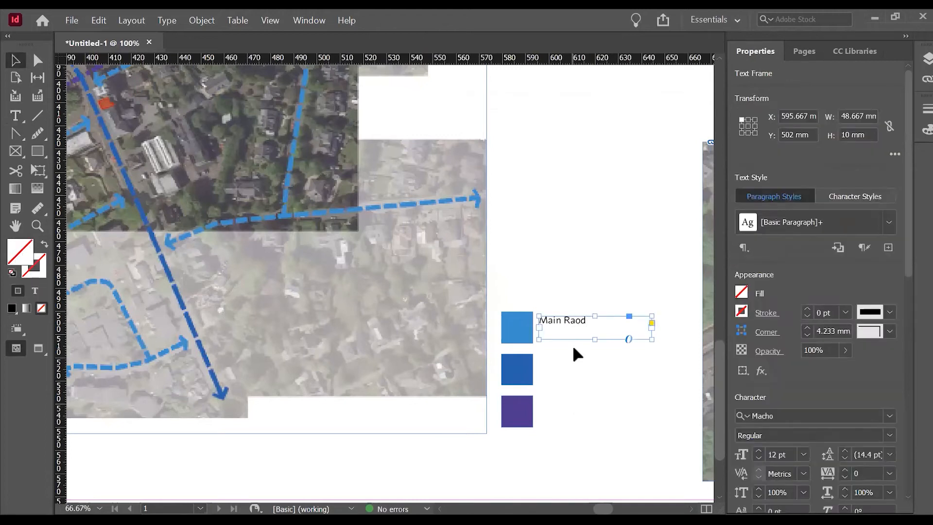
pyautogui.doubleClick(581, 322)
pyautogui.press('BackSpace')
pyautogui.press('BackSpace')
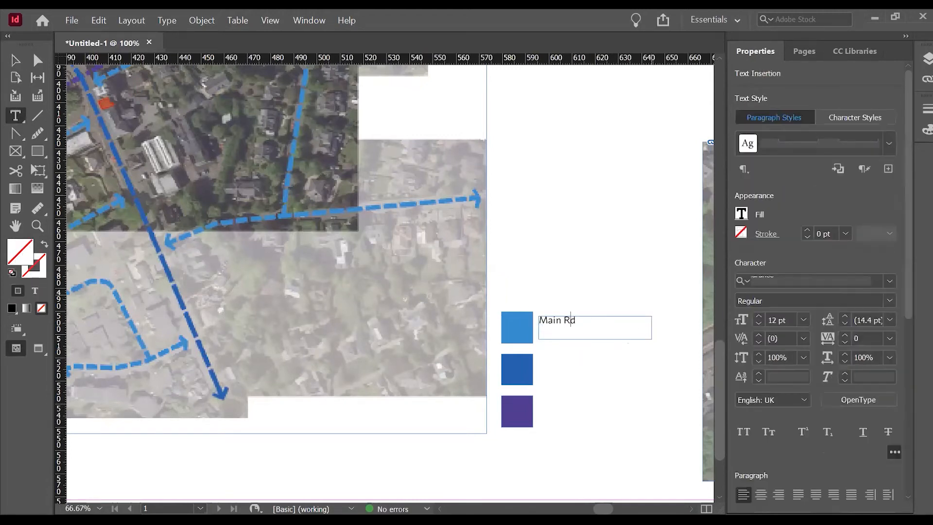
pyautogui.write('oa')
pyautogui.press('Escape')
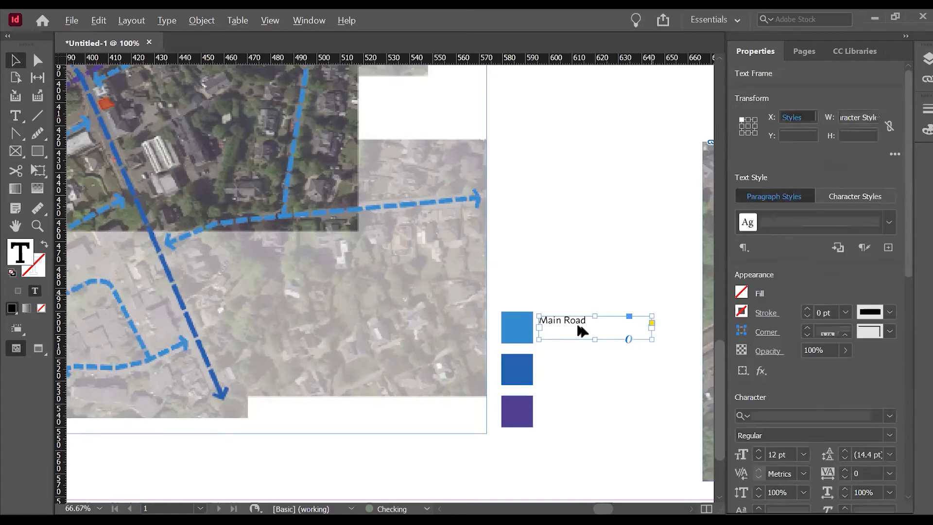
# Reduce the "Main Road" text frame's height to about 3.7 mm to fit its single line closely.
pyautogui.hotkey('ctrl', '=')
pyautogui.moveTo(615, 345); pyautogui.dragTo(633, 318)
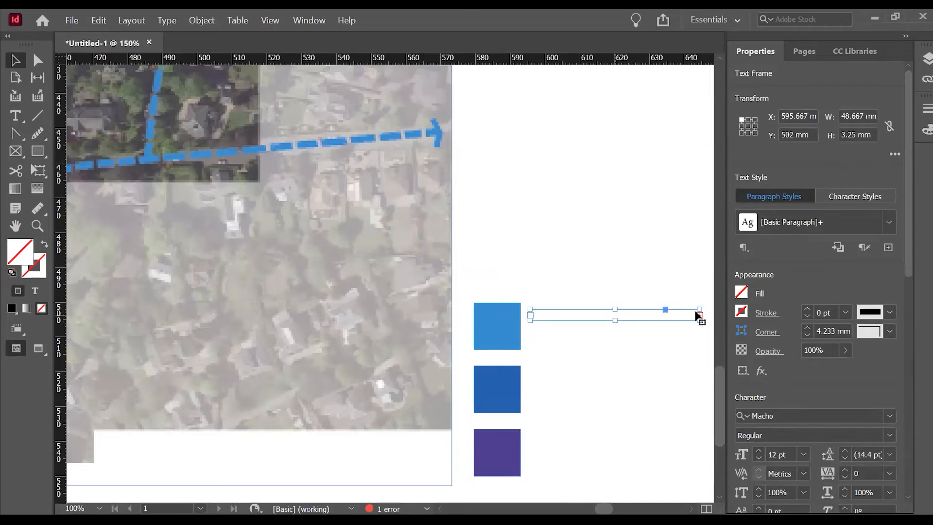
pyautogui.moveTo(613, 318); pyautogui.dragTo(613, 327)
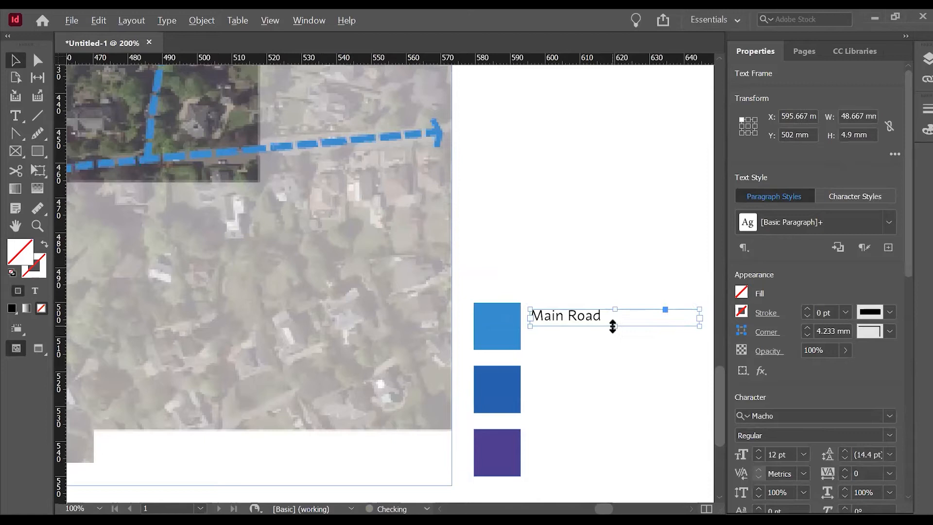
pyautogui.scroll(2, 612, 327)
pyautogui.scroll(5, 585, 313)
pyautogui.scroll(-3, 576, 339)
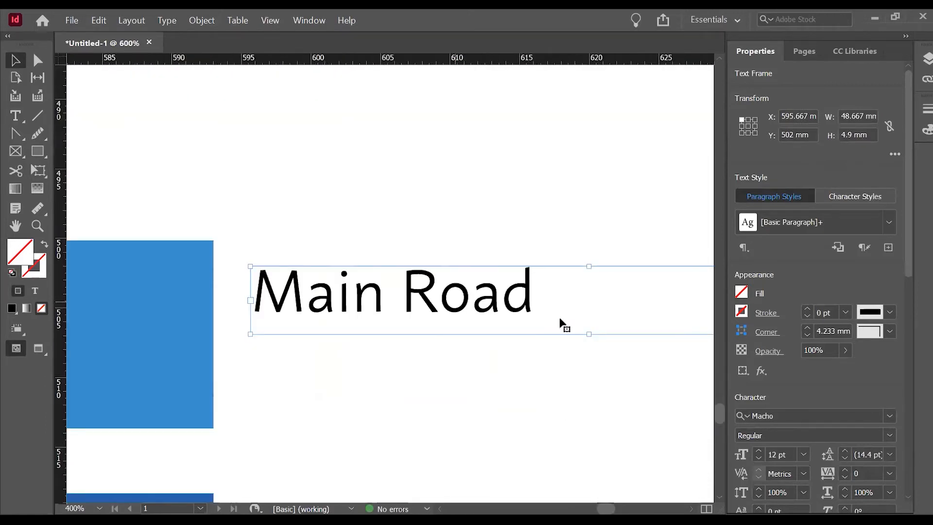
pyautogui.moveTo(590, 334)
pyautogui.mouseDown()
pyautogui.moveTo(602, 317)
pyautogui.moveTo(590, 318)
pyautogui.mouseUp()
pyautogui.scroll(-2, 364, 229)
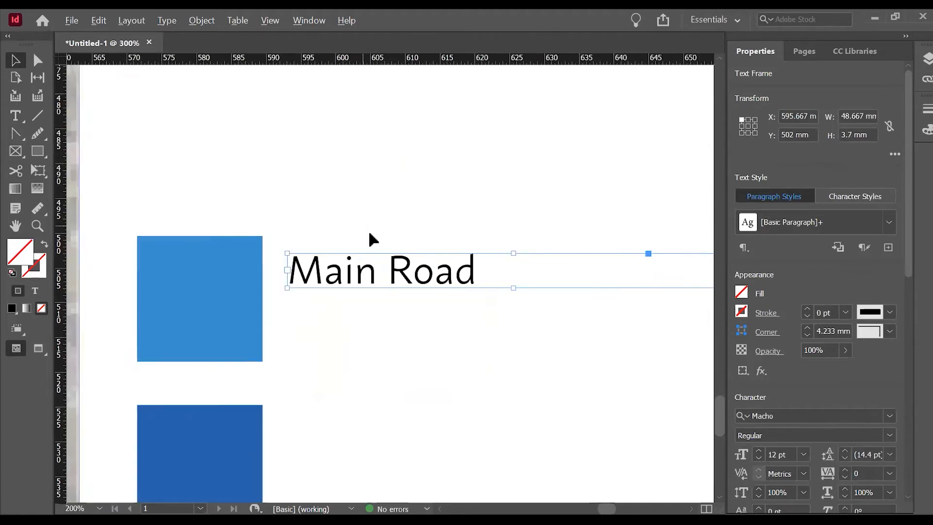
# Move the "Main Road" text frame down to Y 505.05 mm, centring it vertically on the light blue square.
pyautogui.moveTo(426, 265); pyautogui.dragTo(421, 286)
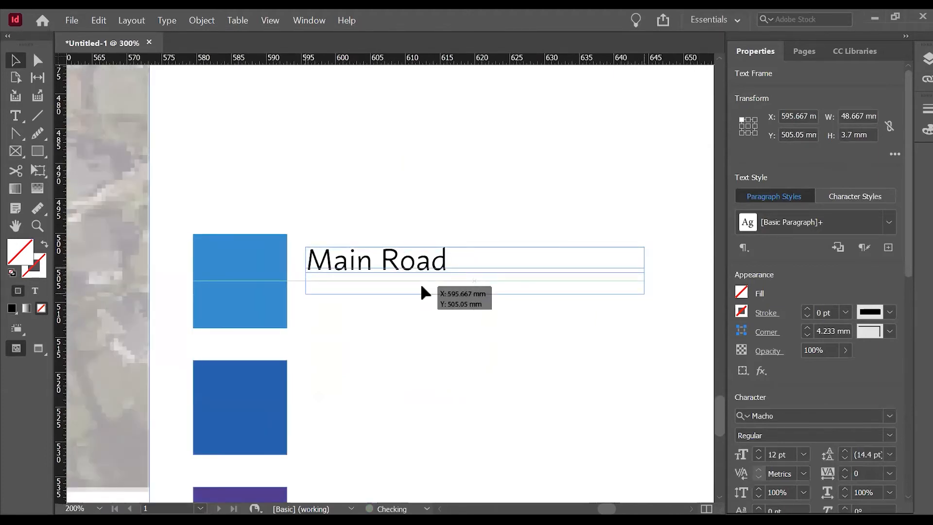
pyautogui.moveTo(422, 287); pyautogui.dragTo(422, 287)
pyautogui.scroll(-2, 416, 226)
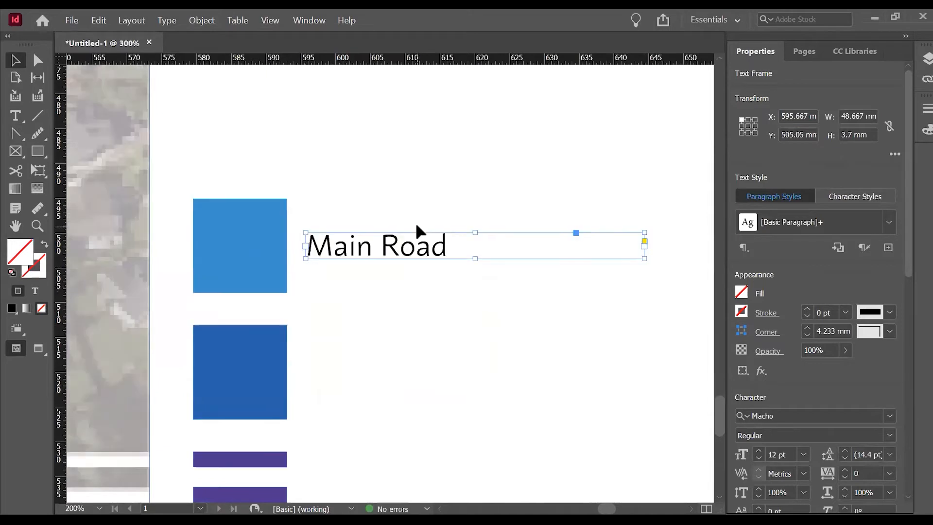
# Duplicate the "Main Road" text frame downwards twice, centring one copy beside the dark blue square and one beside the purple square.
pyautogui.moveTo(407, 214); pyautogui.dragTo(384, 328)
pyautogui.scroll(-5, 407, 278)
pyautogui.moveTo(382, 167); pyautogui.dragTo(379, 295)
pyautogui.click(412, 233)
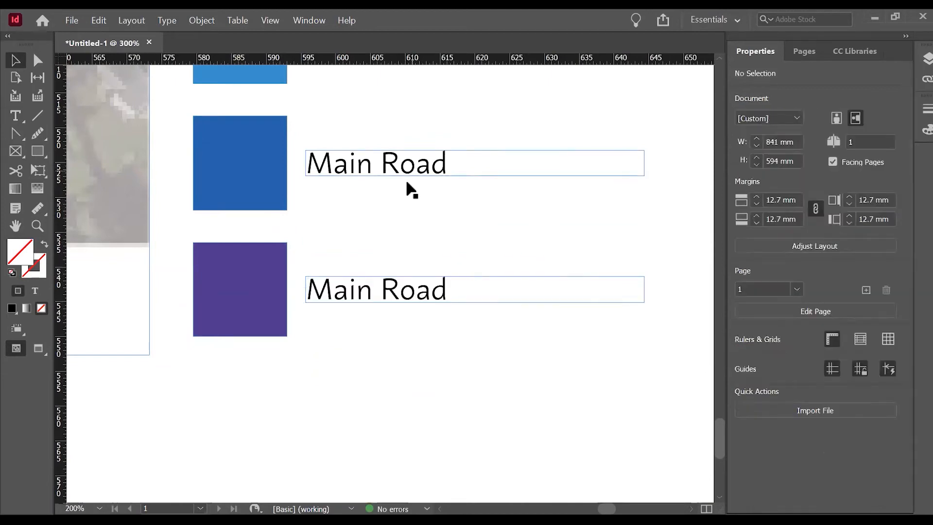
# Change the label beside the light blue square to read "Minor Road".
pyautogui.press('t')
pyautogui.tripleClick(411, 168)
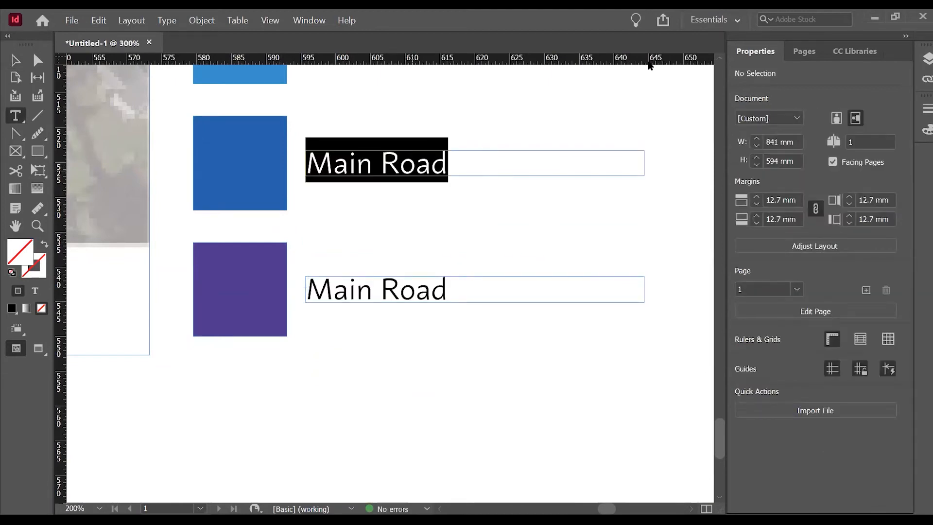
pyautogui.scroll(3, 535, 161)
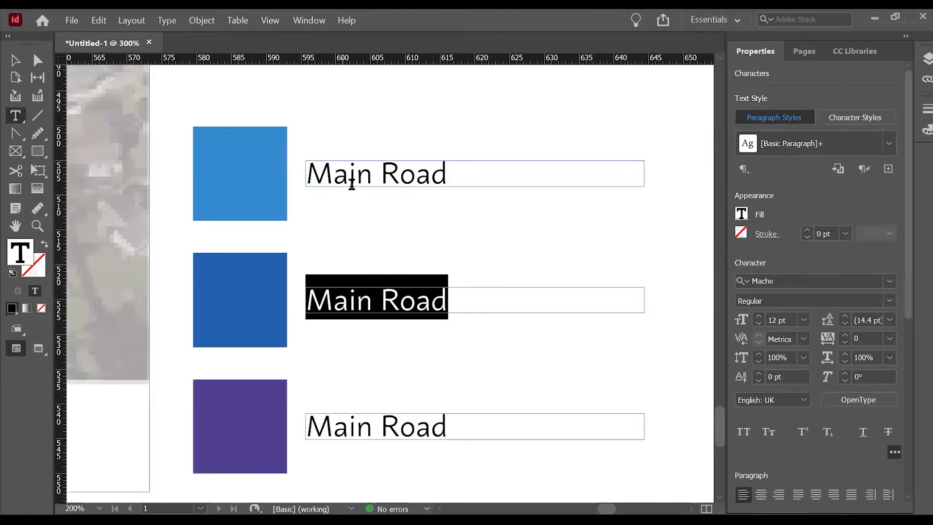
pyautogui.click(366, 173)
pyautogui.doubleClick(366, 173)
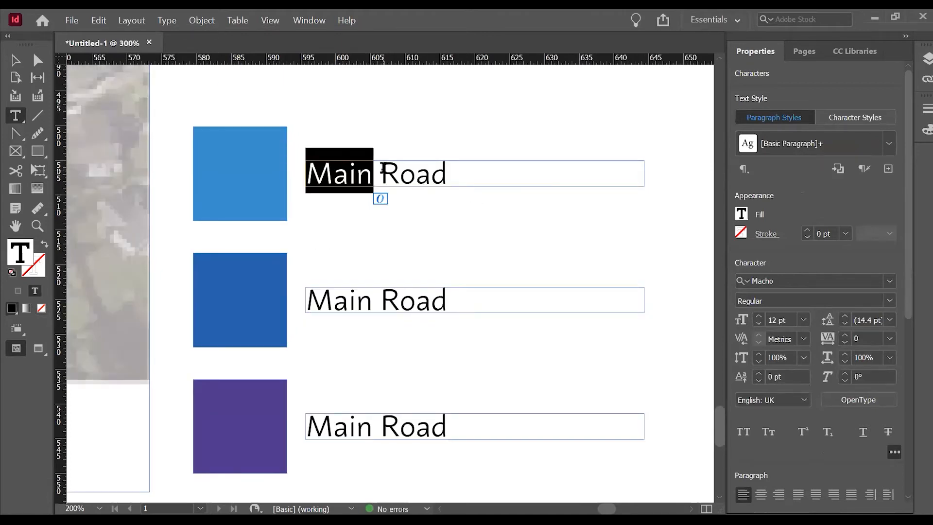
pyautogui.write('Minor')
pyautogui.press('BackSpace')
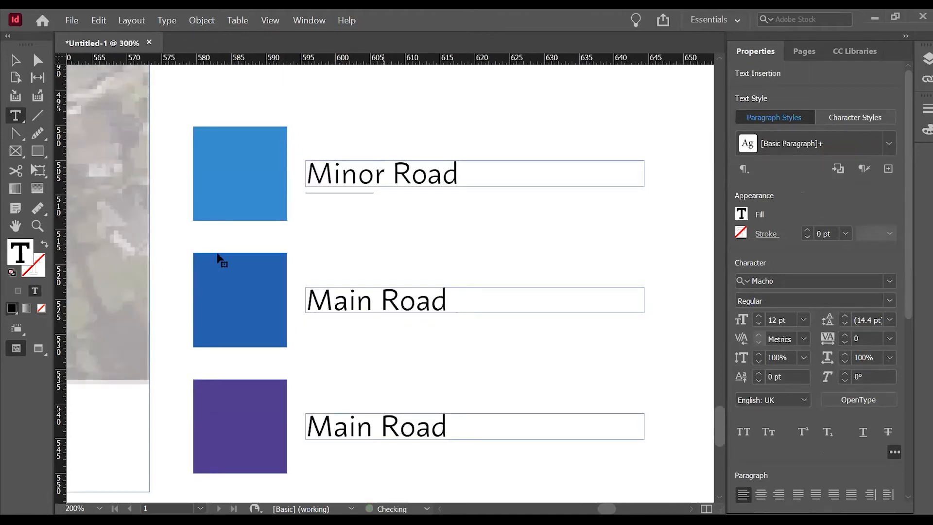
# Replace the label text beside the purple square with "Railway".
pyautogui.press('Escape')
pyautogui.click(526, 421)
pyautogui.click(535, 404)
pyautogui.press('t')
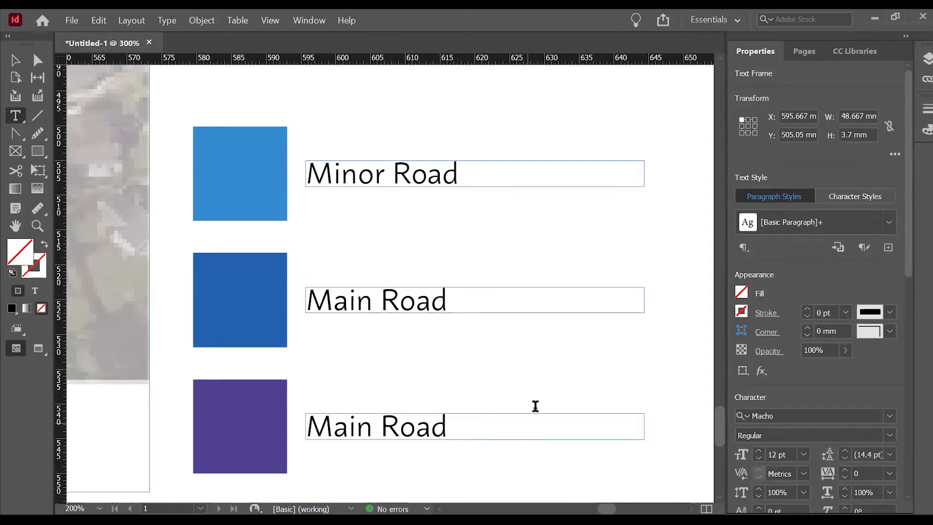
pyautogui.tripleClick(534, 421)
pyautogui.write('Railway')
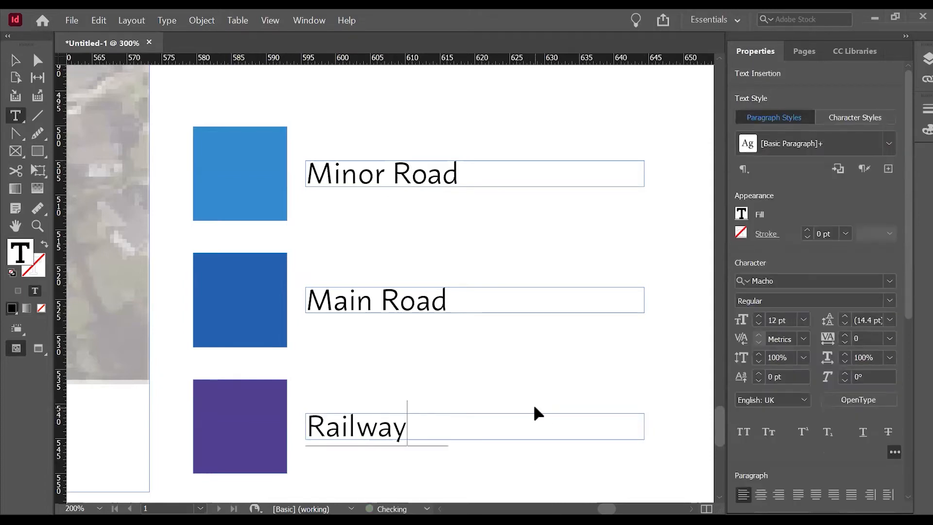
pyautogui.press('Escape')
# Deselect everything and preview the whole sheet in presentation mode to check the finished layout.
pyautogui.scroll(-3, 619, 311)
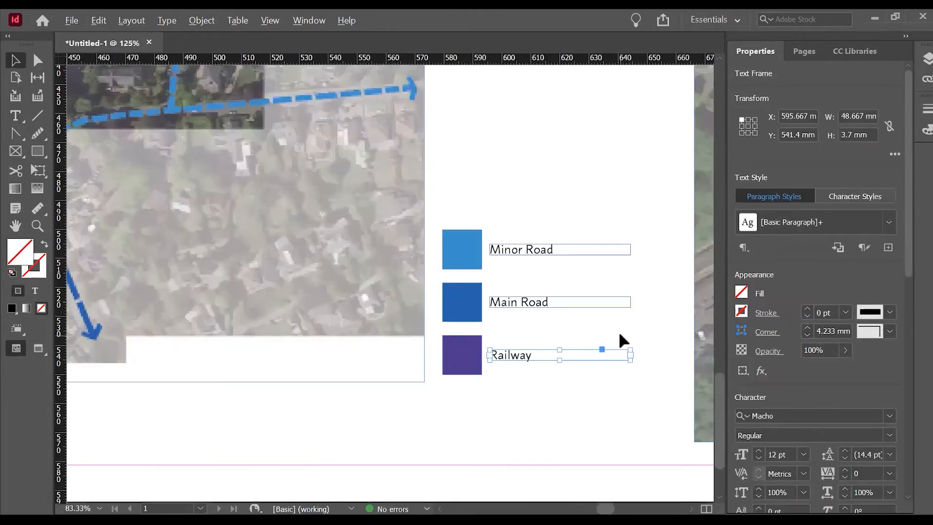
pyautogui.scroll(-1, 596, 384)
pyautogui.click(596, 384)
pyautogui.scroll(-2, 596, 382)
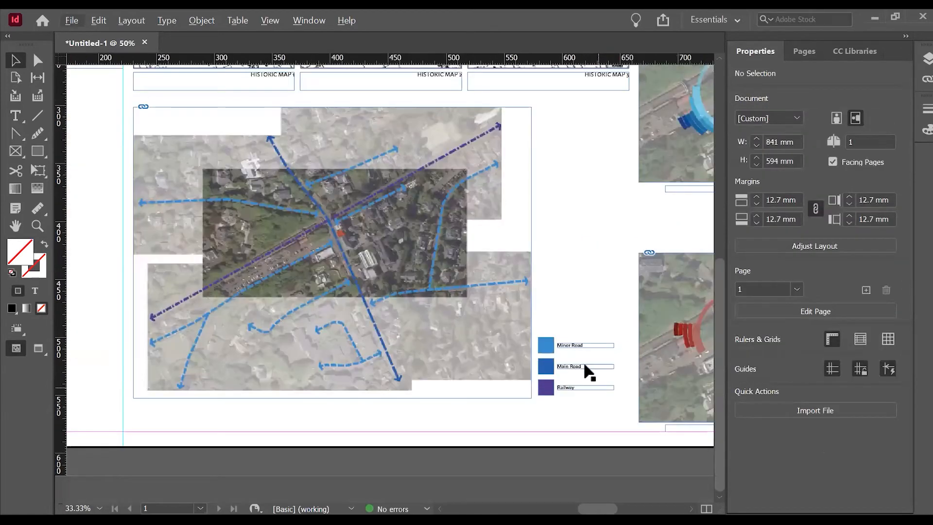
pyautogui.hotkey('alt', 'w')
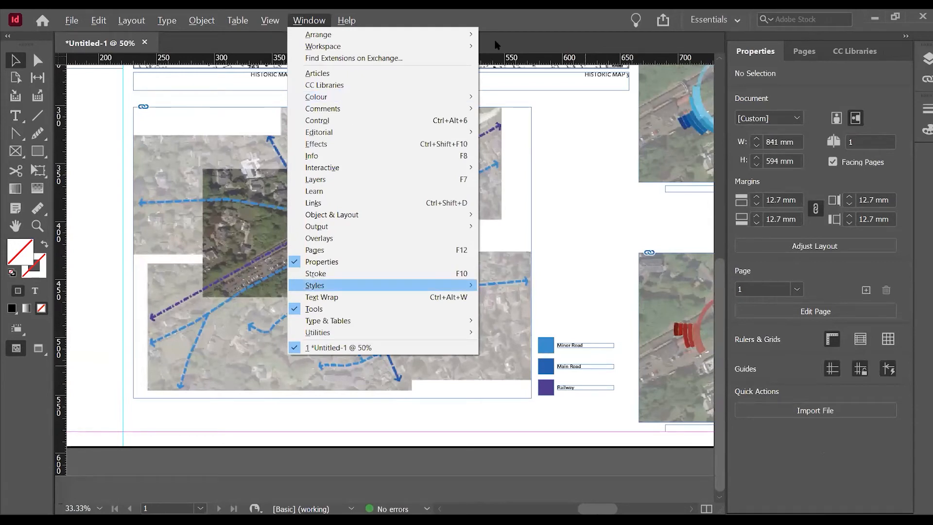
pyautogui.click(555, 234)
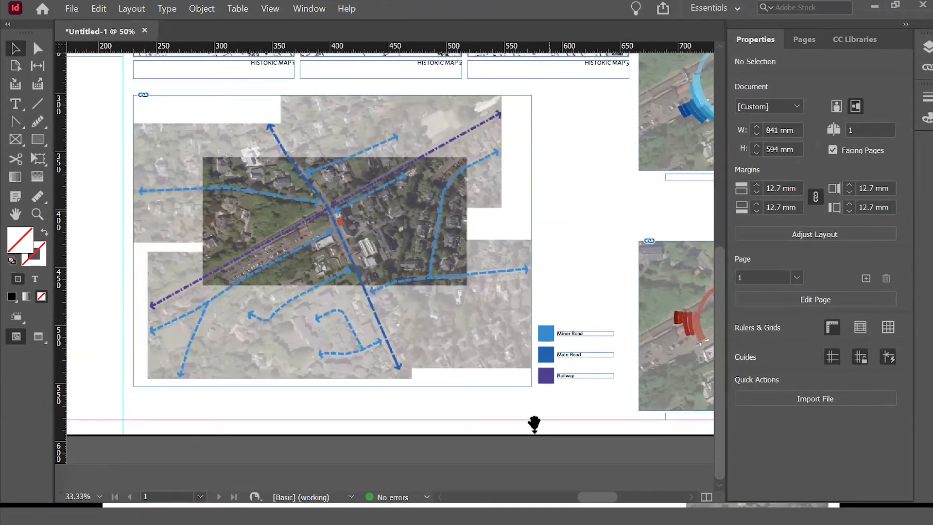
pyautogui.hotkey('shift', 'w')
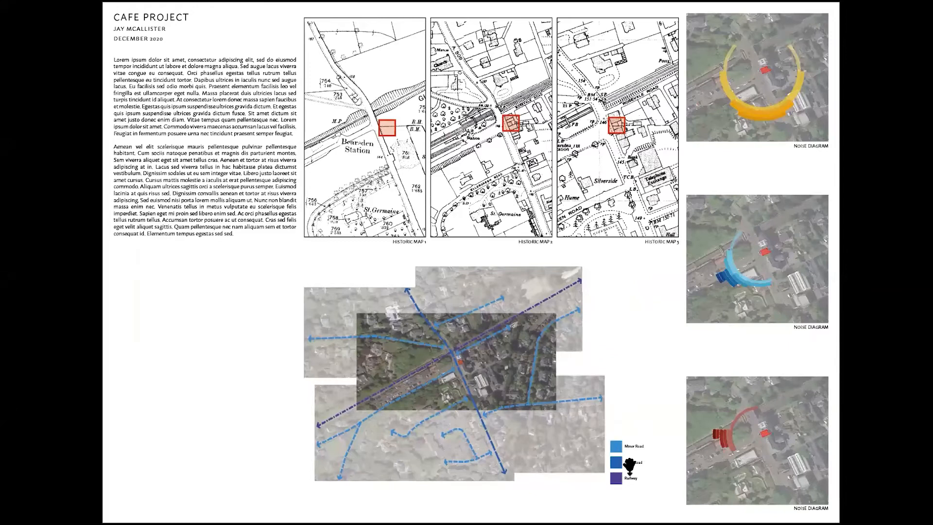
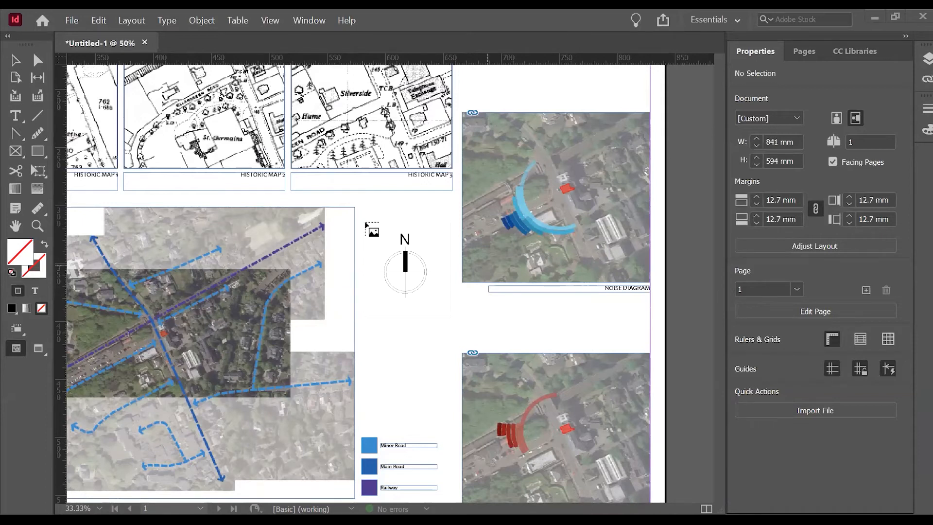
# Place the north arrow image in a frame about 65 x 71 mm beside the route diagram, level with its top edge.
pyautogui.moveTo(361, 212); pyautogui.dragTo(436, 273)
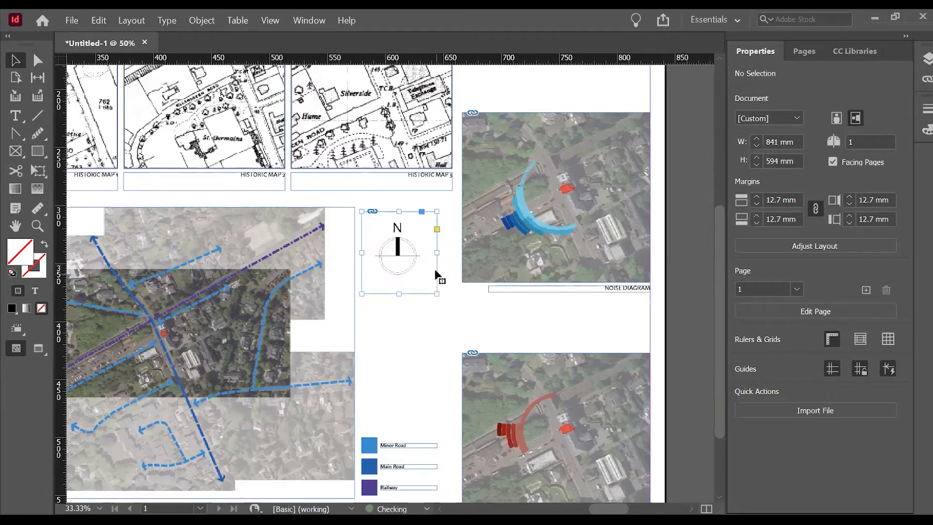
pyautogui.click(454, 287)
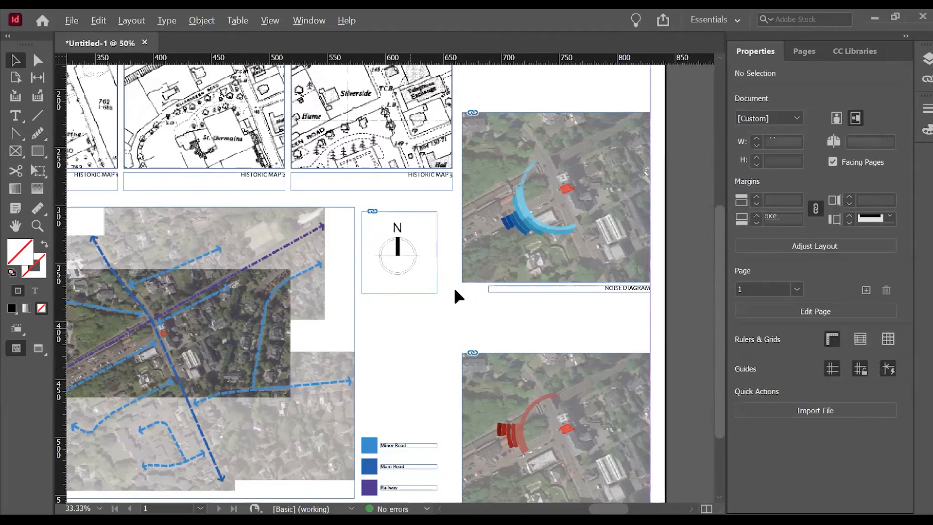
pyautogui.scroll(1, 402, 226)
pyautogui.moveTo(428, 265); pyautogui.dragTo(500, 311)
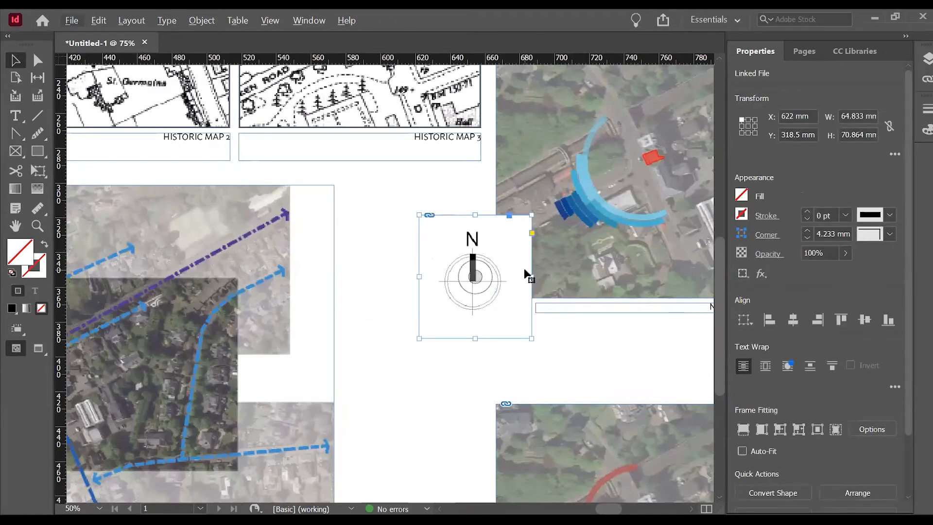
pyautogui.moveTo(442, 252)
pyautogui.mouseDown()
pyautogui.moveTo(432, 237)
pyautogui.moveTo(447, 232)
pyautogui.moveTo(443, 243)
pyautogui.mouseUp()
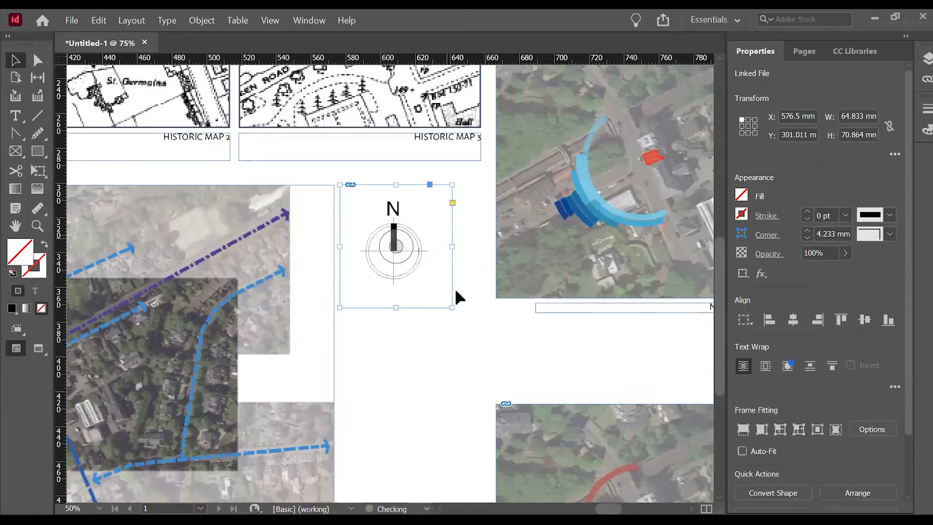
# Open the placed north arrow image for editing in Adobe Photoshop 2021.
pyautogui.rightClick(425, 240)
pyautogui.moveTo(569, 384)
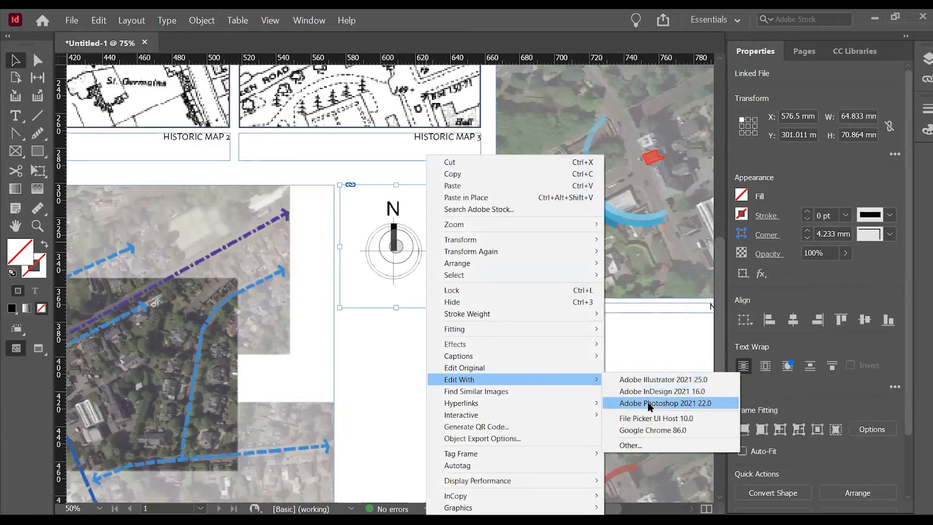
pyautogui.click(647, 403)
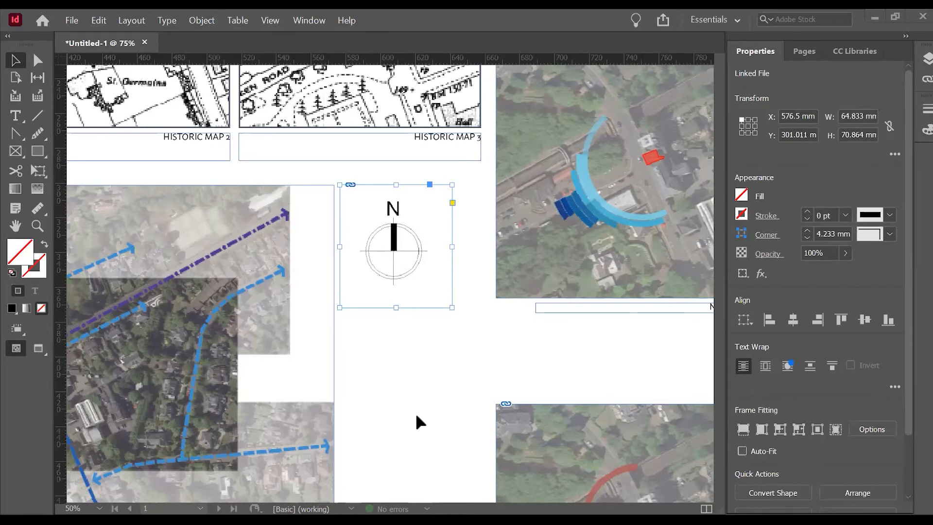
# Turn on Auto-Fit for the north arrow frame and scale it down to about 40.75 x 44.5 mm.
pyautogui.click(461, 189)
pyautogui.scroll(-4, 452, 214)
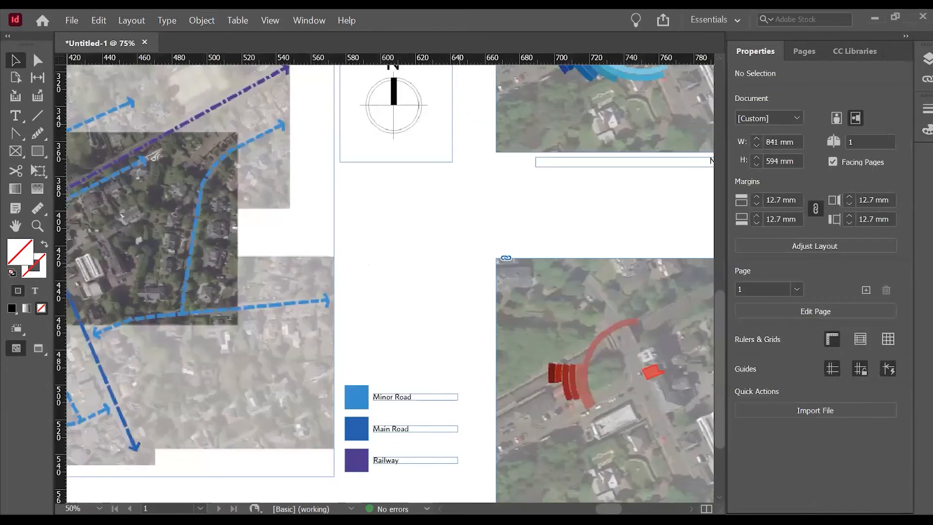
pyautogui.scroll(1, 450, 277)
pyautogui.scroll(-3, 476, 291)
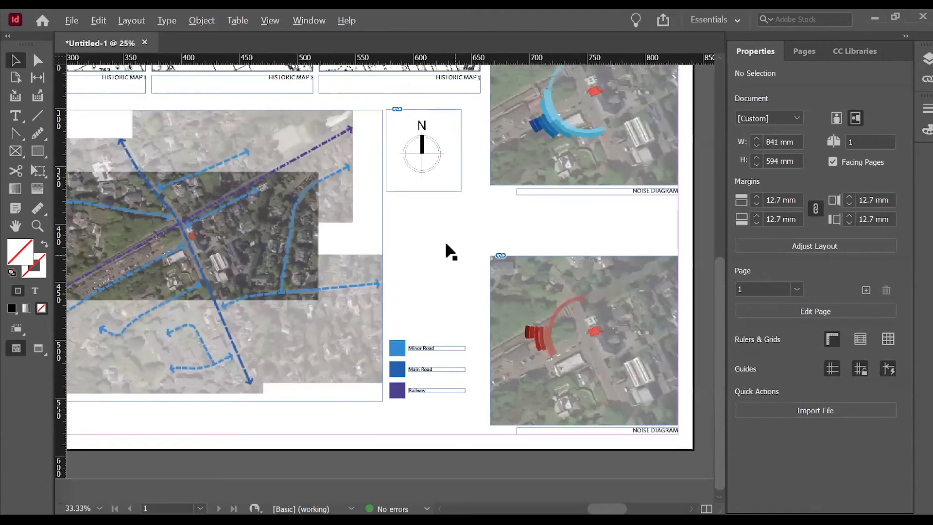
pyautogui.scroll(2, 428, 335)
pyautogui.click(458, 353)
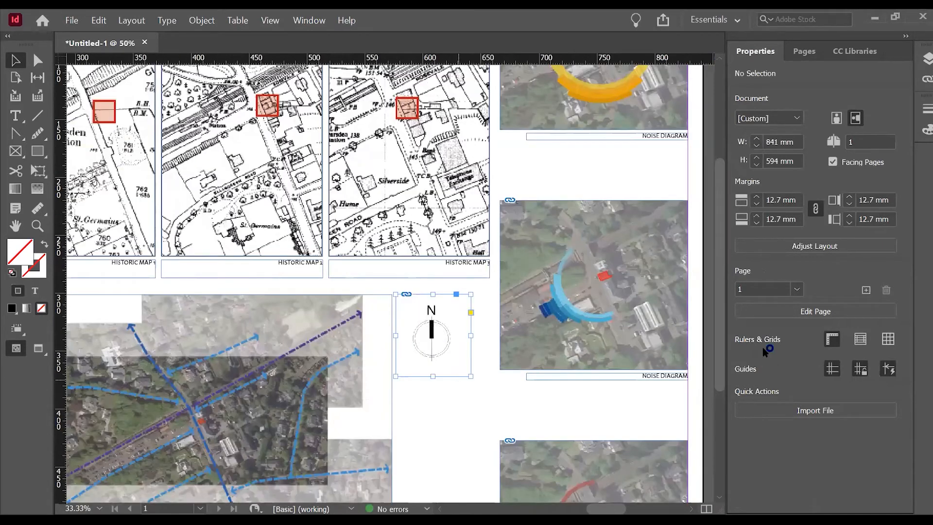
pyautogui.click(764, 453)
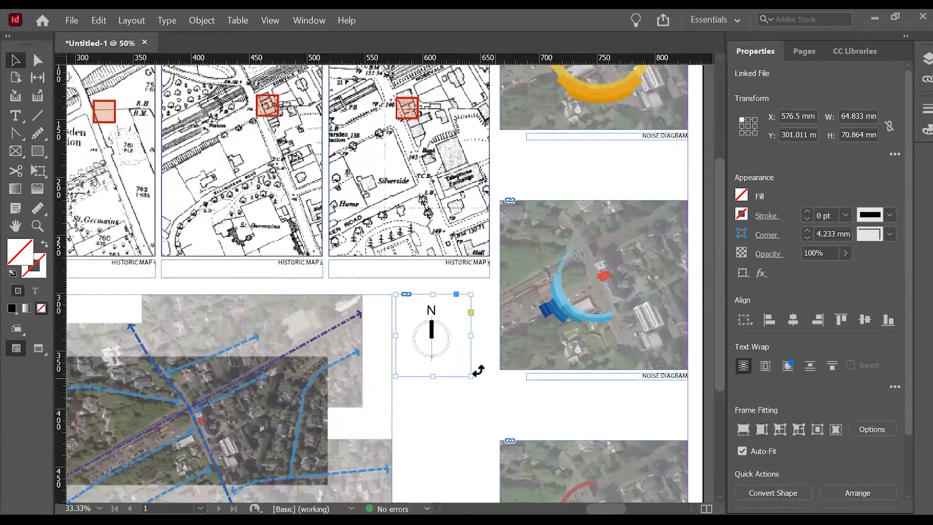
pyautogui.moveTo(471, 376); pyautogui.dragTo(443, 342)
pyautogui.scroll(1, 417, 339)
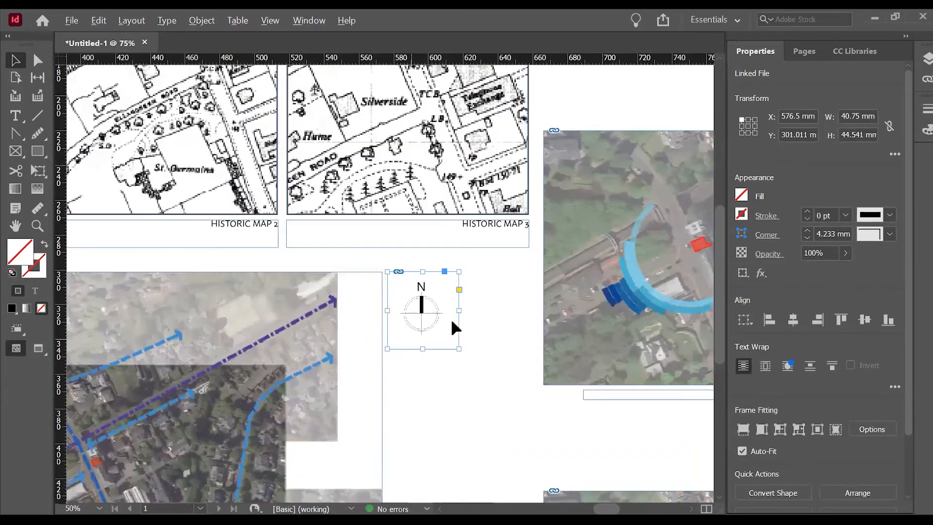
pyautogui.click(486, 325)
# Move the north arrow partly over the blue noise diagram's lower left corner and replace it with the transparent-background version.
pyautogui.hotkey('ctrl', 'd')
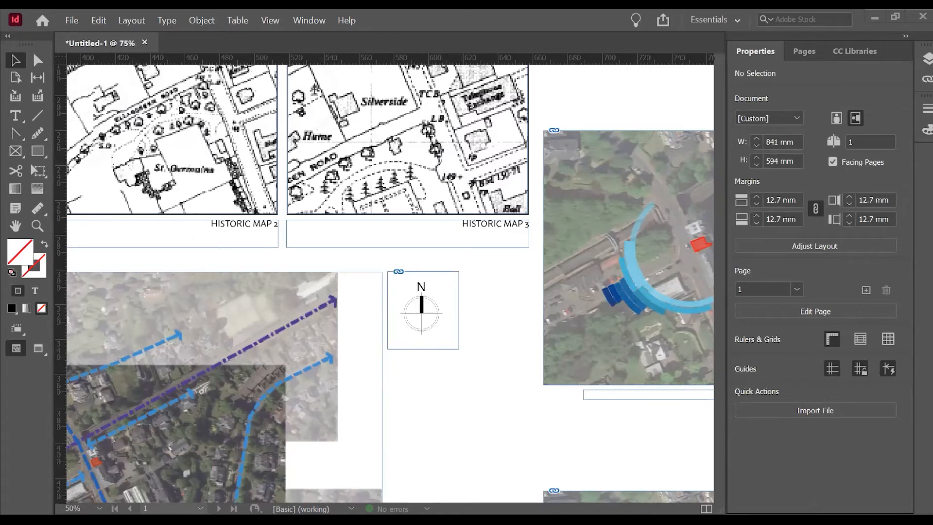
pyautogui.click(192, 130)
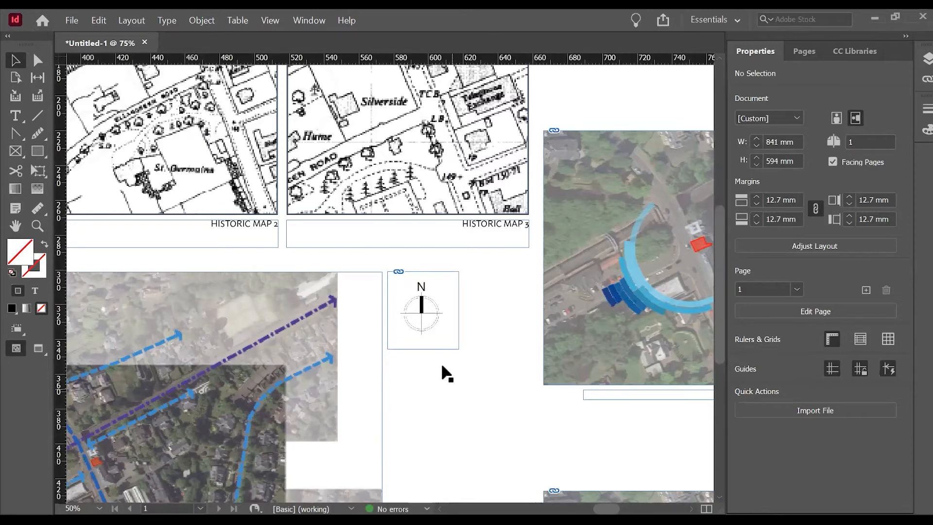
pyautogui.keyDown('alt'); pyautogui.moveTo(451, 319); pyautogui.dragTo(563, 394); pyautogui.keyUp('alt')
pyautogui.moveTo(556, 336); pyautogui.dragTo(556, 336)
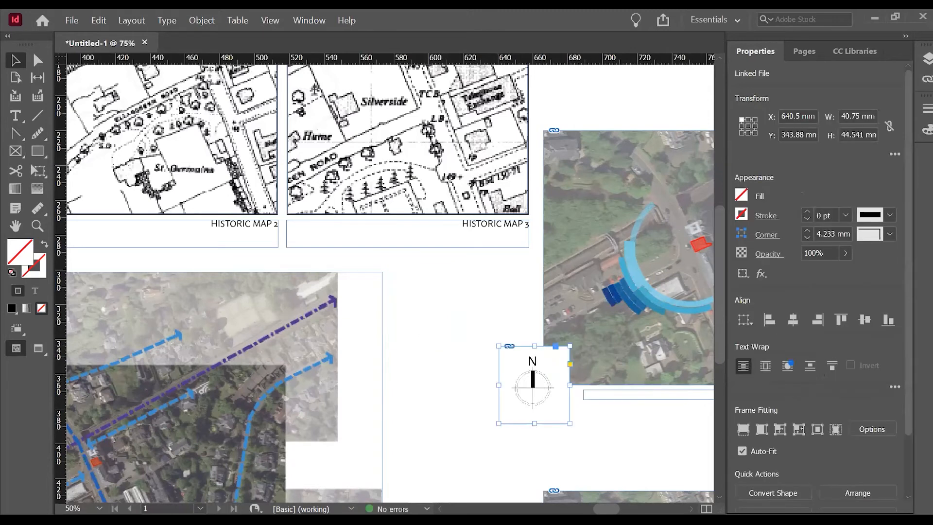
pyautogui.hotkey('ctrl', 'd')
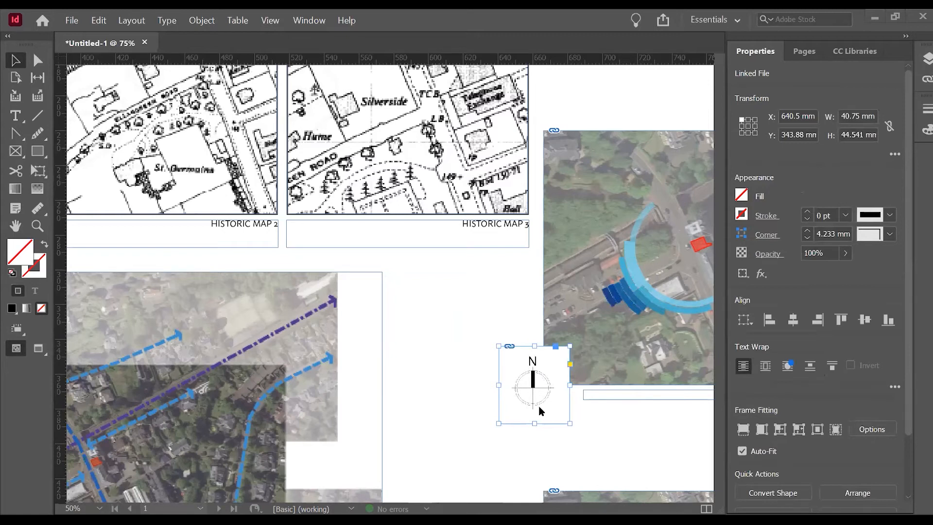
pyautogui.click(521, 455)
pyautogui.scroll(1, 566, 394)
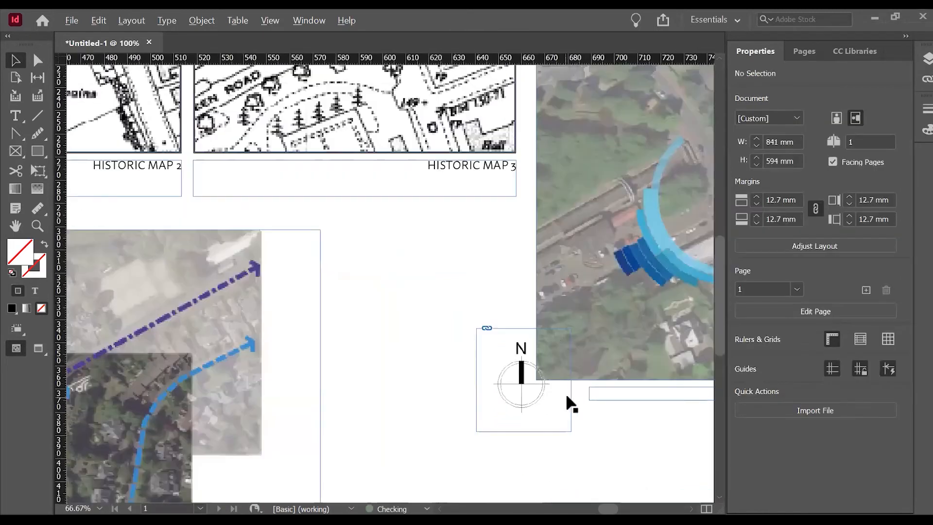
# Move the north arrow onto the blue noise diagram's lower left area, at about X 664.7 mm, Y 320 mm.
pyautogui.moveTo(527, 376); pyautogui.dragTo(554, 348)
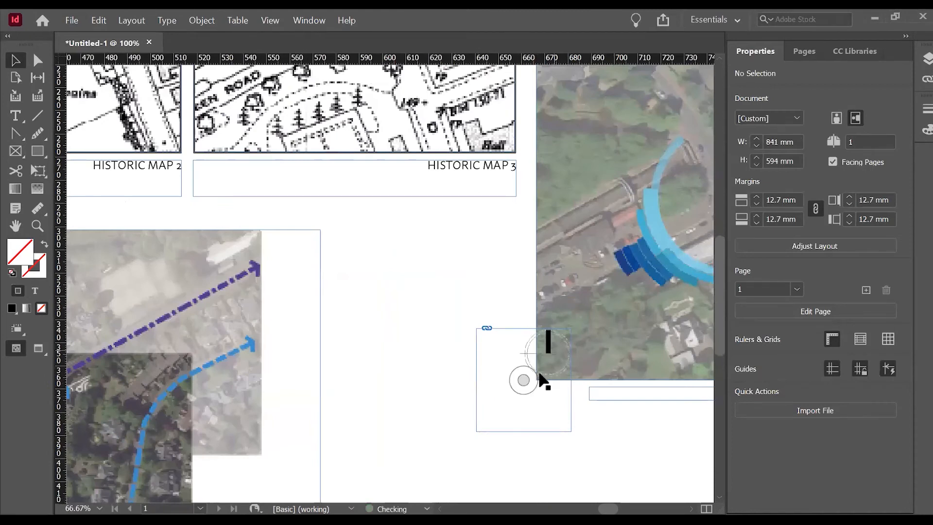
pyautogui.hotkey('ctrl', 'z')
pyautogui.click(572, 417)
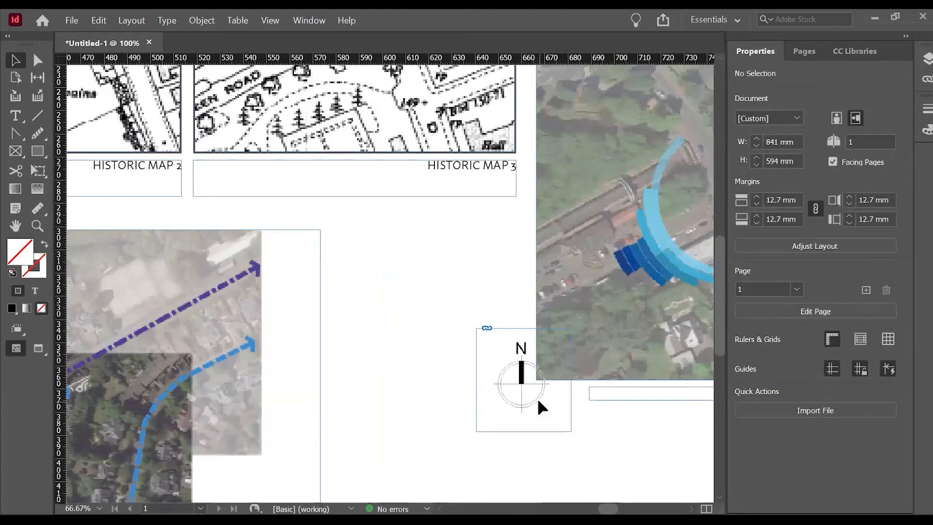
pyautogui.moveTo(546, 403); pyautogui.dragTo(603, 347)
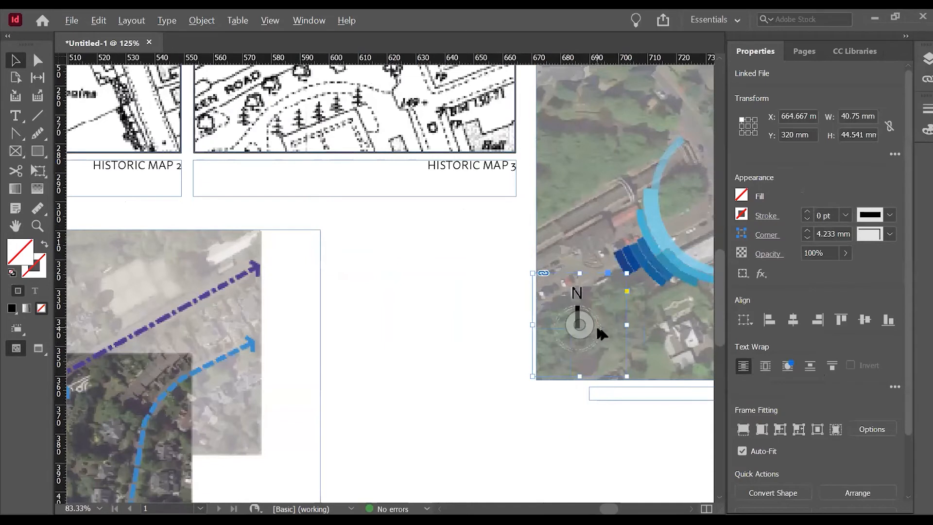
pyautogui.scroll(4, 596, 330)
pyautogui.scroll(-4, 405, 309)
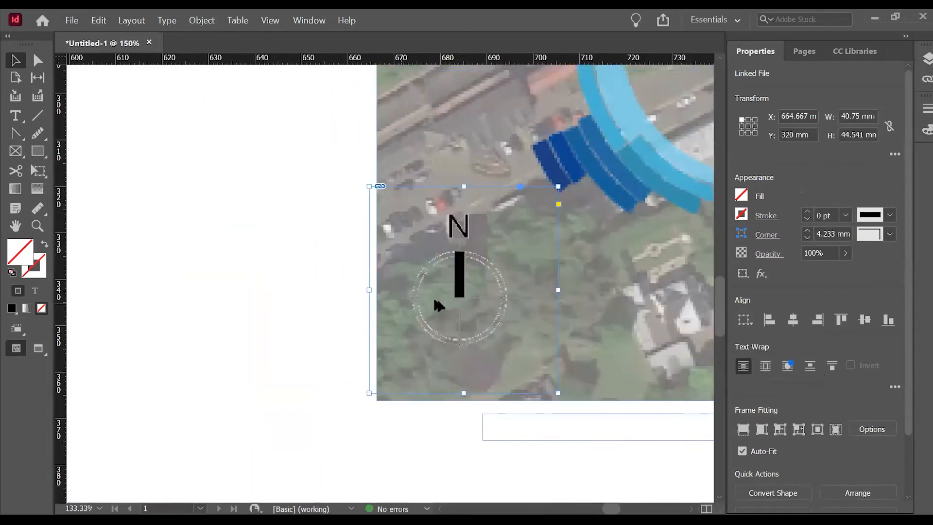
# Move the north arrow to the route diagram's upper right corner, at about X 556 mm, Y 301 mm, and preview the sheet in presentation mode.
pyautogui.moveTo(465, 314); pyautogui.dragTo(221, 280)
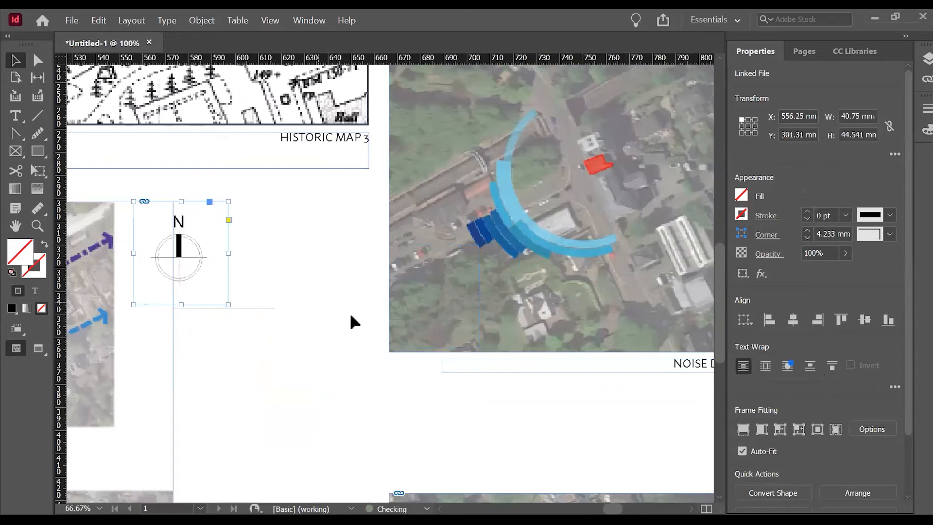
pyautogui.click(299, 302)
pyautogui.scroll(-1, 300, 300)
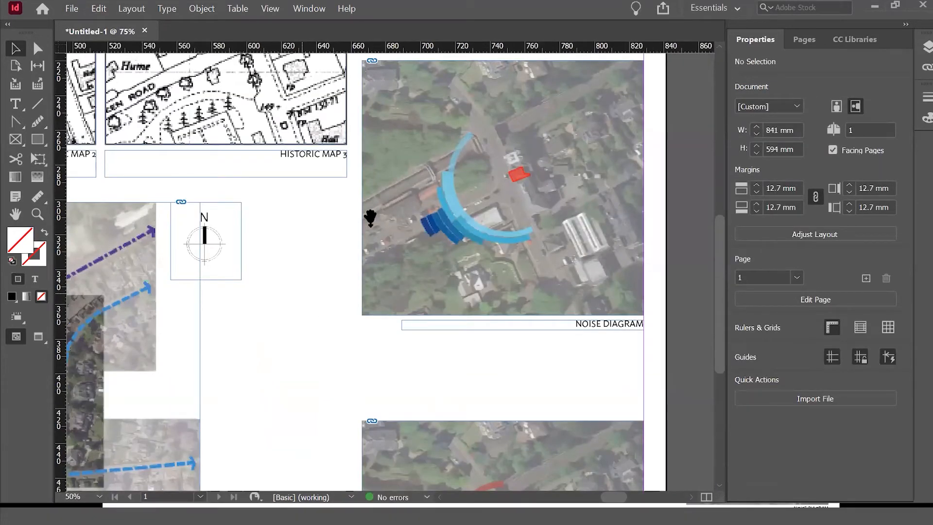
pyautogui.hotkey('shift', 'w')
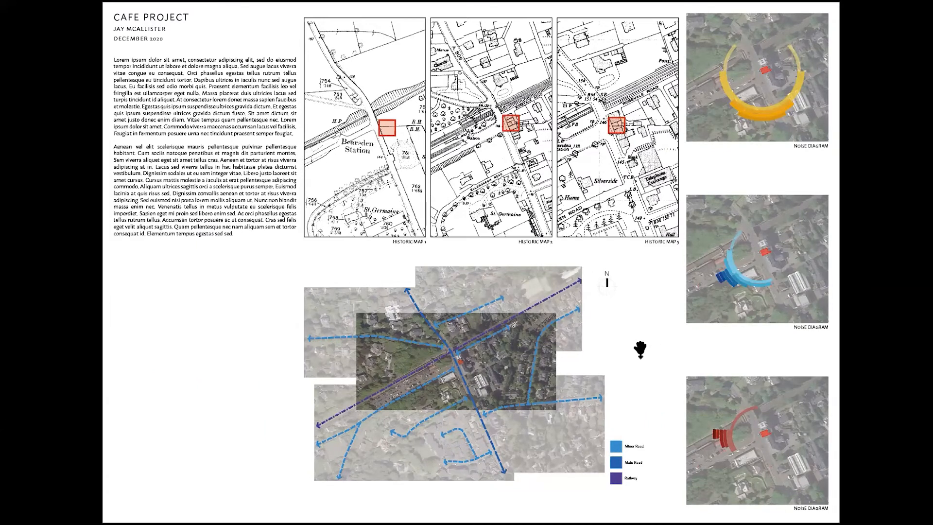
pyautogui.press('Escape')
# Draw an empty rectangle frame about 96 x 106 mm below the body text, against the left margin, and check the sheet in presentation mode.
pyautogui.scroll(-3, 581, 309)
pyautogui.hotkey('ctrl', '0')
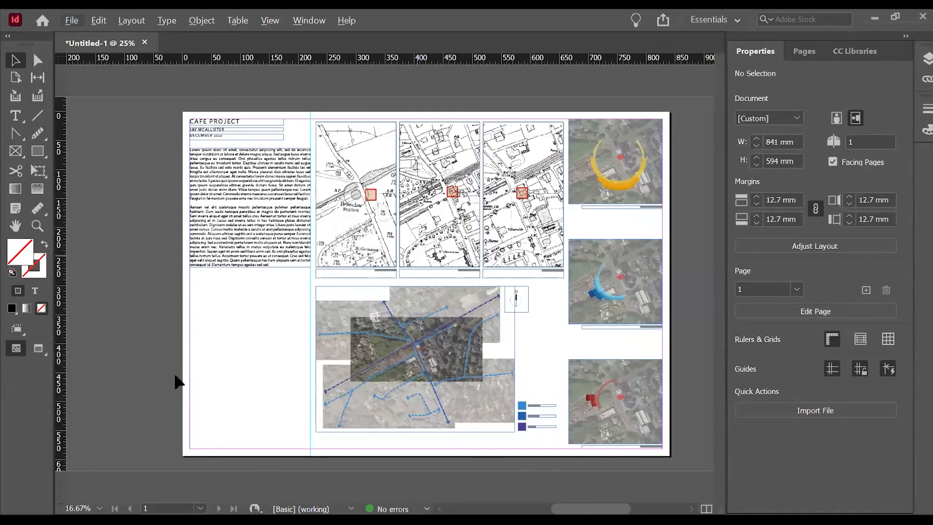
pyautogui.keyDown('alt'); pyautogui.scroll(2, 194, 384); pyautogui.keyUp('alt')
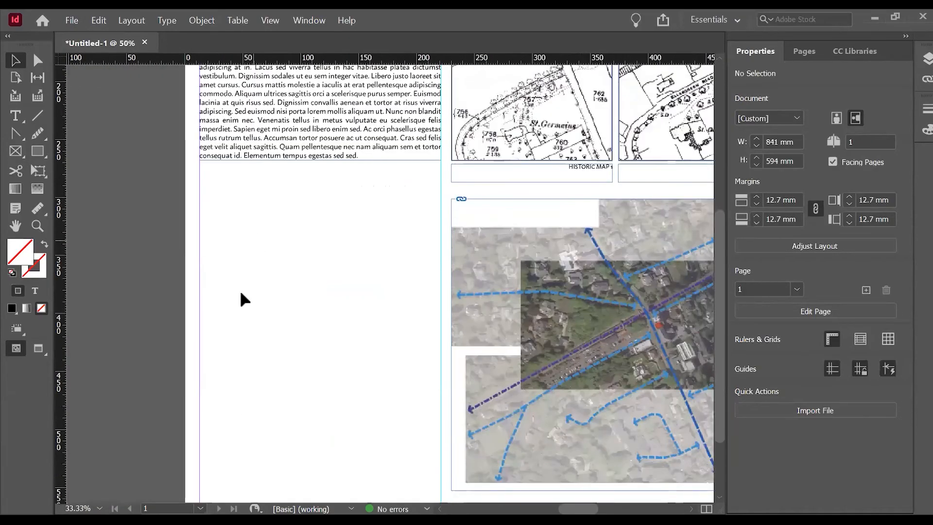
pyautogui.click(14, 151)
pyautogui.moveTo(200, 275); pyautogui.dragTo(322, 381)
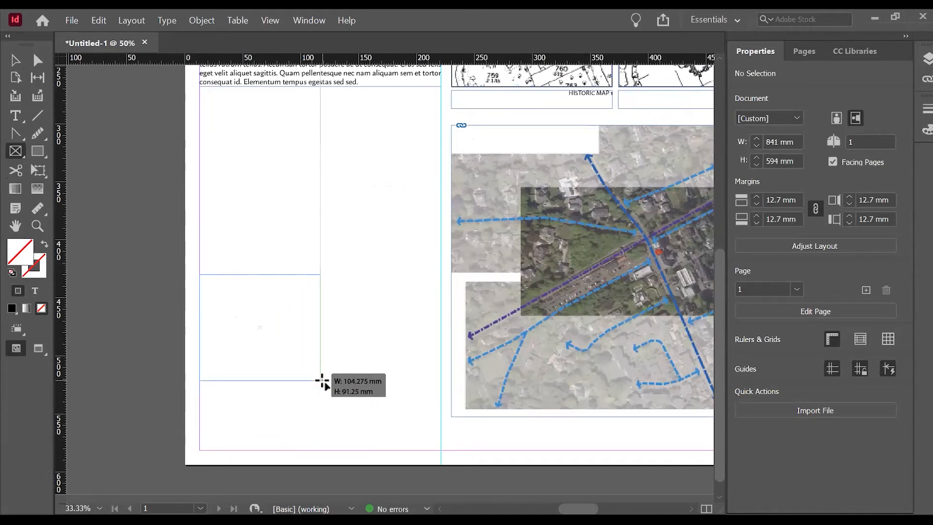
pyautogui.moveTo(322, 381); pyautogui.dragTo(311, 398)
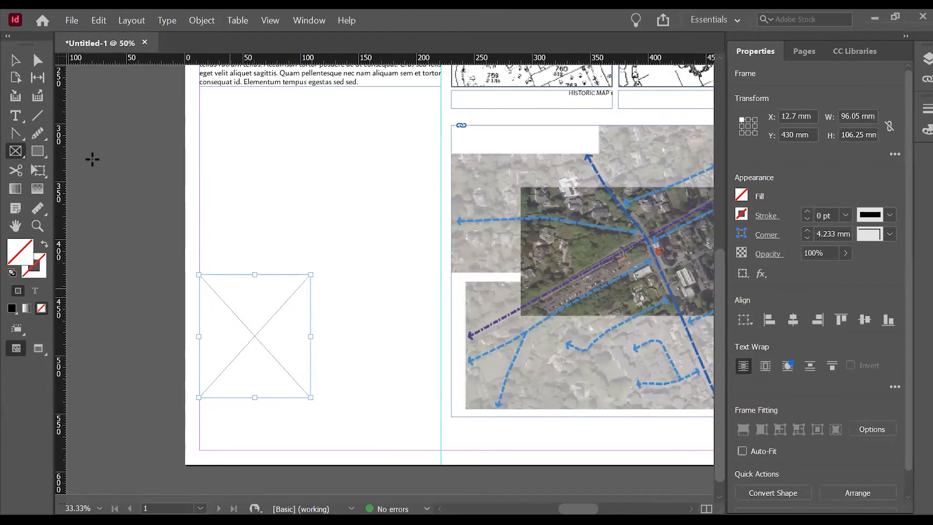
pyautogui.click(15, 59)
pyautogui.click(154, 199)
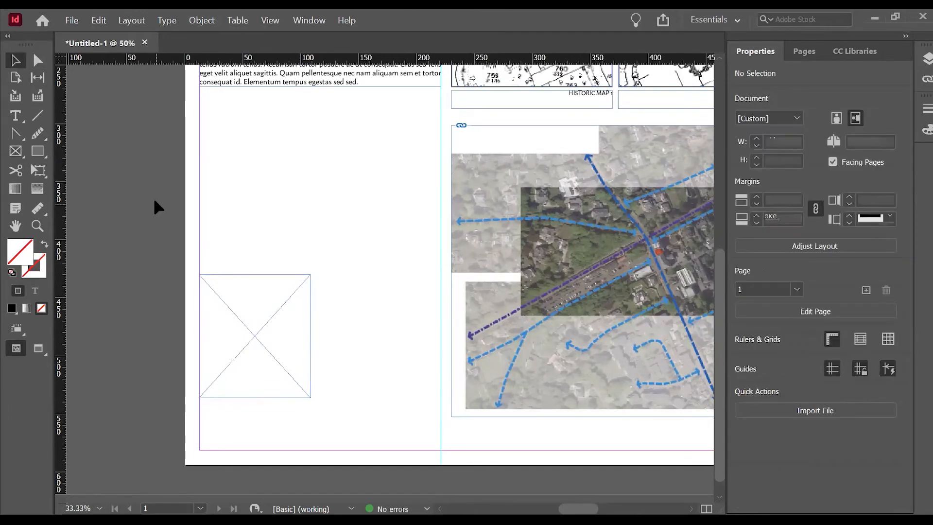
pyautogui.hotkey('shift', 'w')
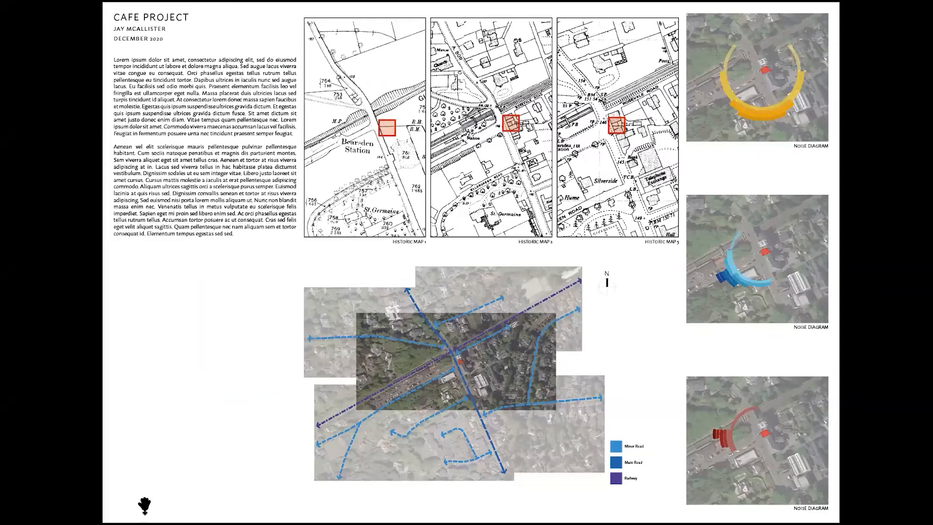
pyautogui.press('Escape')
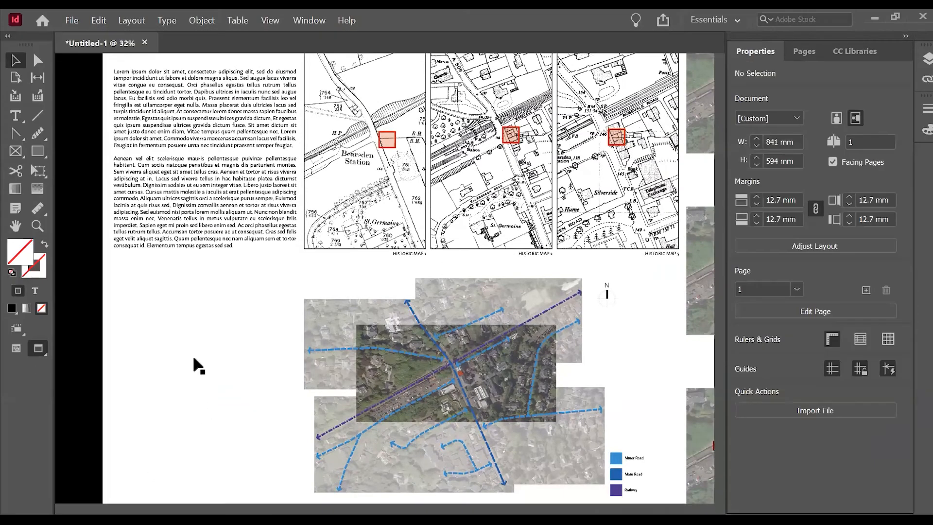
# Duplicate the empty frame horizontally, aligning the copy's right edge with the text column's vertical guide.
pyautogui.scroll(-1, 156, 412)
pyautogui.scroll(1, 156, 412)
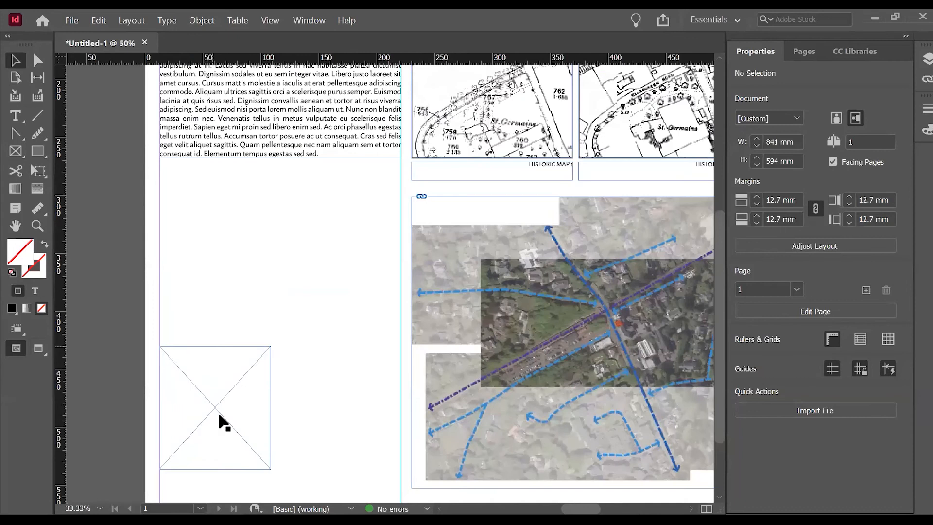
pyautogui.moveTo(213, 412); pyautogui.dragTo(351, 429)
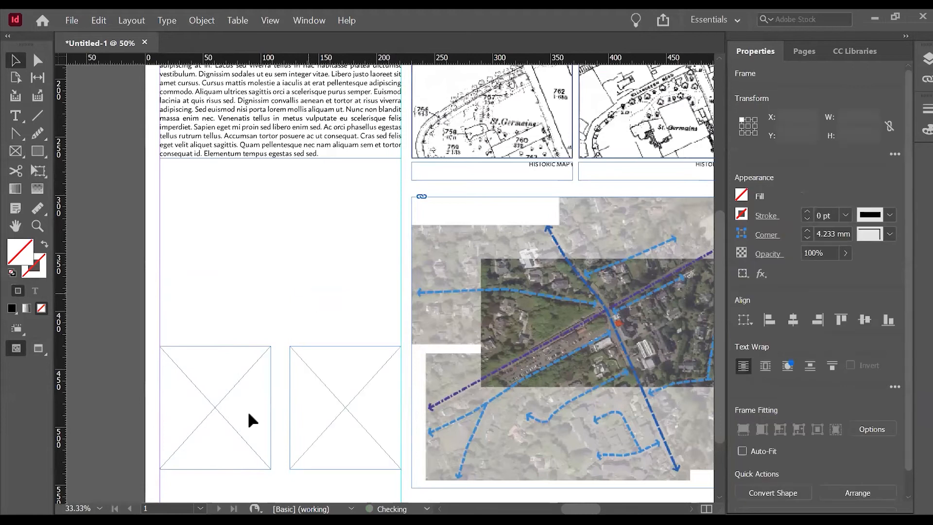
# Copy the red diagram's "NOISE DIAGRAM" caption to just below the right empty frame, aligned with that frame's right edge.
pyautogui.scroll(-3, 247, 409)
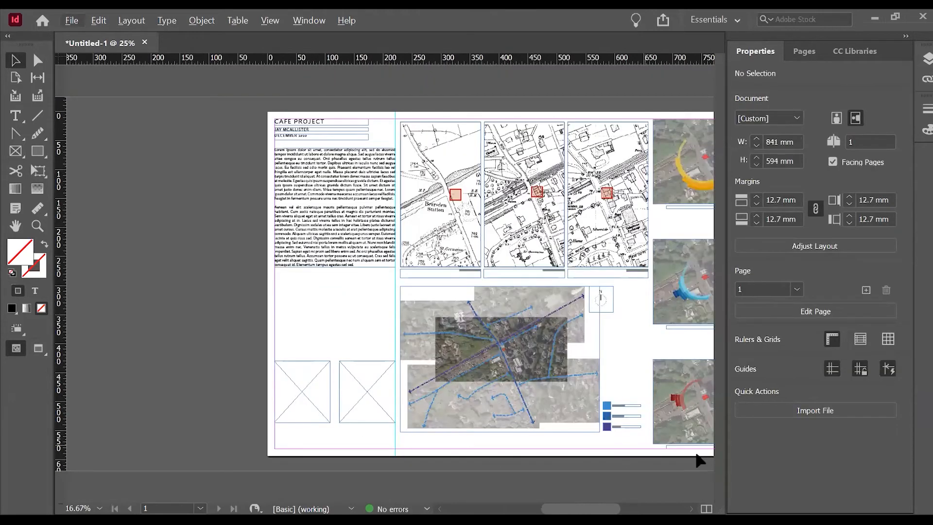
pyautogui.moveTo(705, 453); pyautogui.dragTo(353, 430)
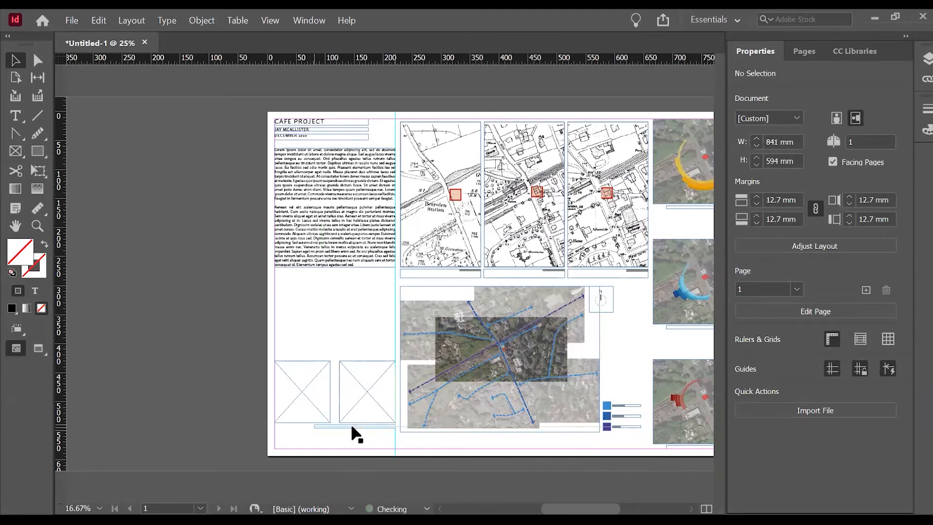
pyautogui.hotkey('ctrl', '=')
pyautogui.hotkey('ctrl', '=')
pyautogui.hotkey('ctrl', '=')
pyautogui.scroll(-3, 387, 438)
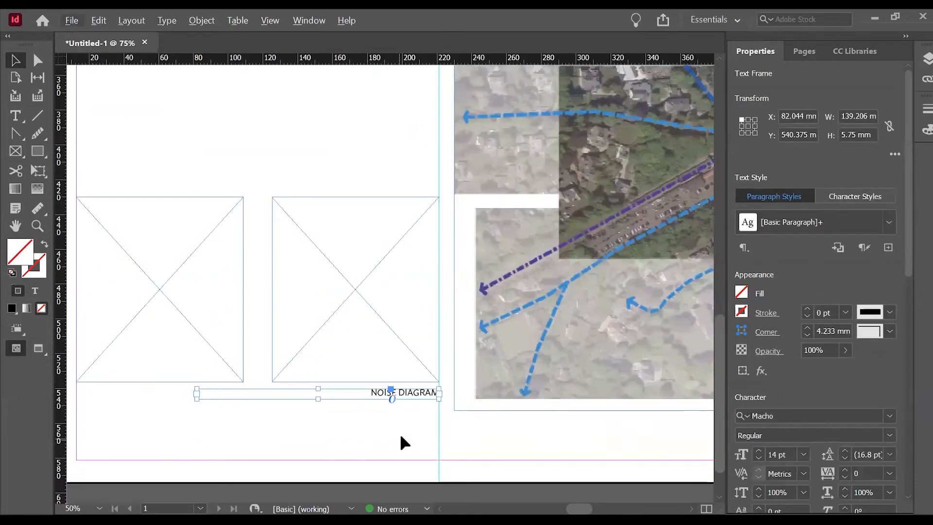
# Replace the copied caption text below the right empty frame with "IMAGES OF CAFE".
pyautogui.tripleClick(417, 392)
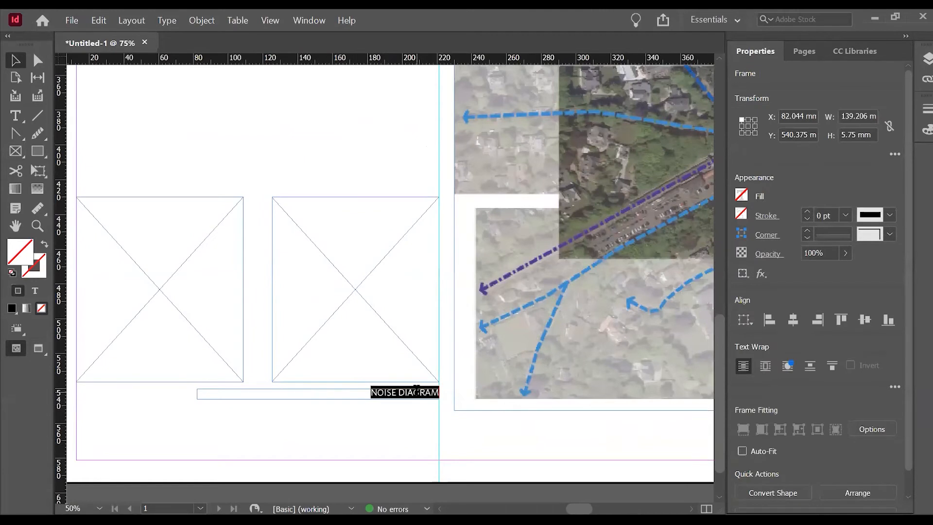
pyautogui.press('BackSpace')
pyautogui.write('IMAGES')
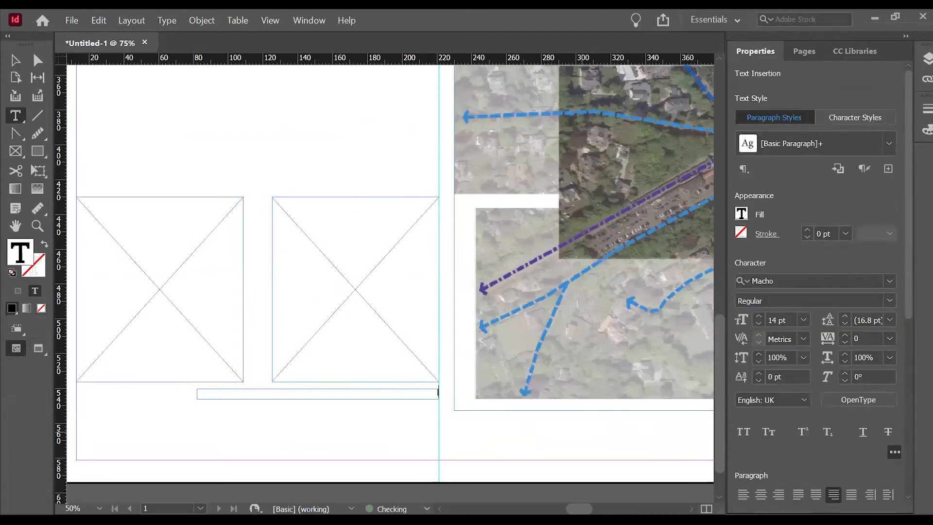
pyautogui.write(' OF CAFE')
pyautogui.press('Escape')
pyautogui.click(330, 427)
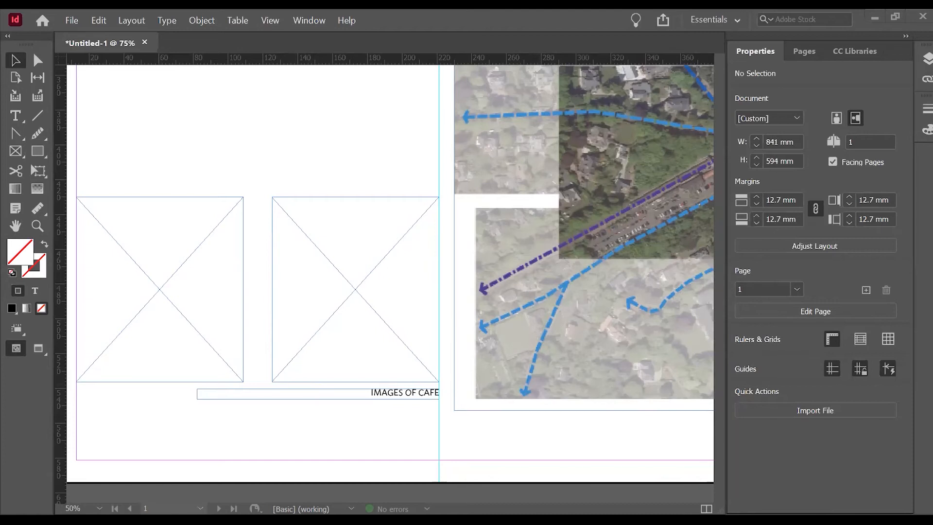
# Place the blue cafe storefront photo in the right empty frame and fit it with Fill Frame Proportionally.
pyautogui.scroll(-1, 334, 299)
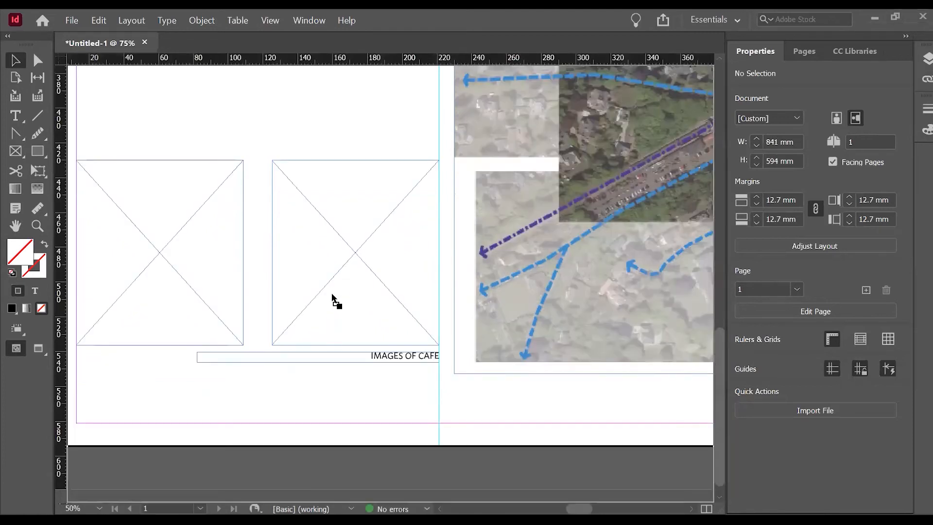
pyautogui.click(333, 299)
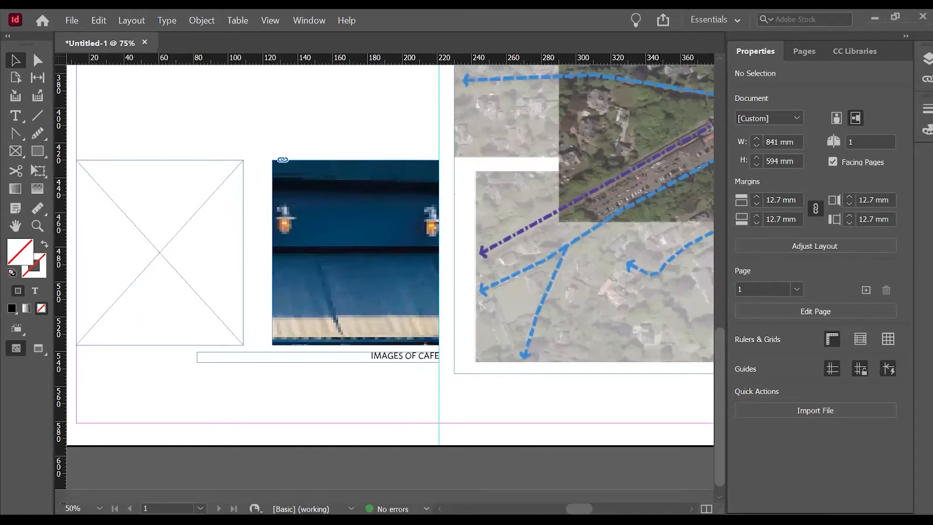
pyautogui.hotkey('ctrl', 'd')
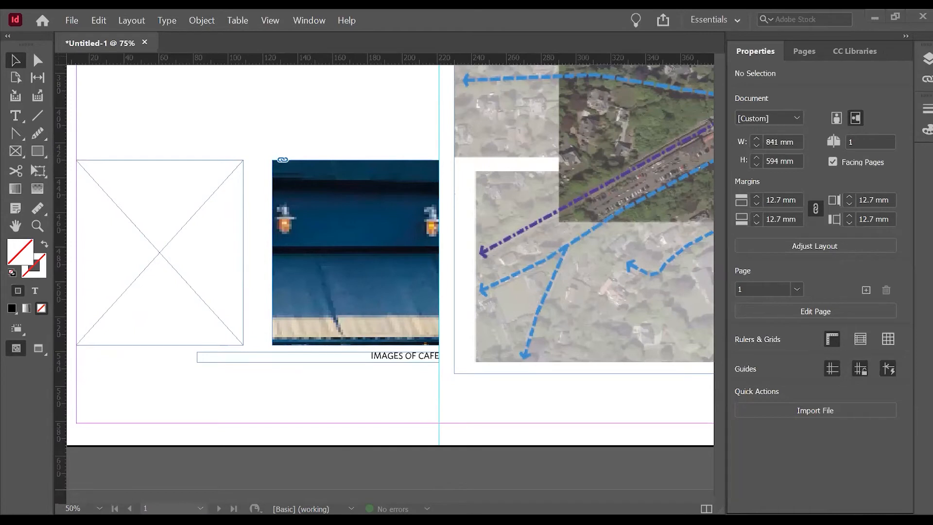
pyautogui.click(368, 257)
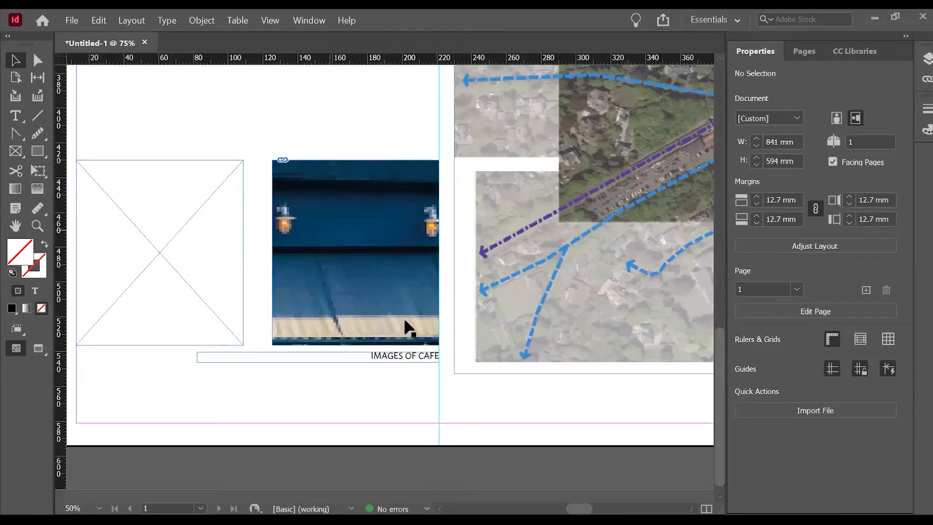
pyautogui.click(365, 211)
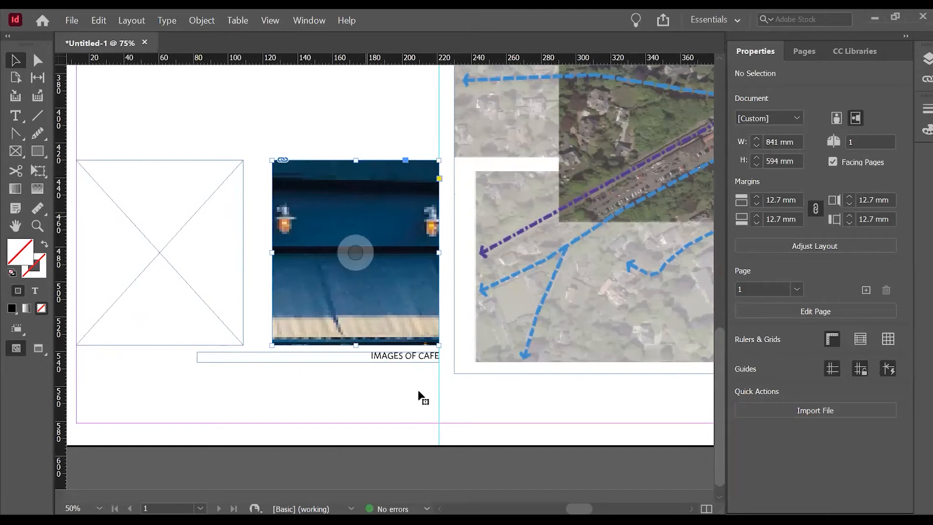
pyautogui.rightClick(402, 219)
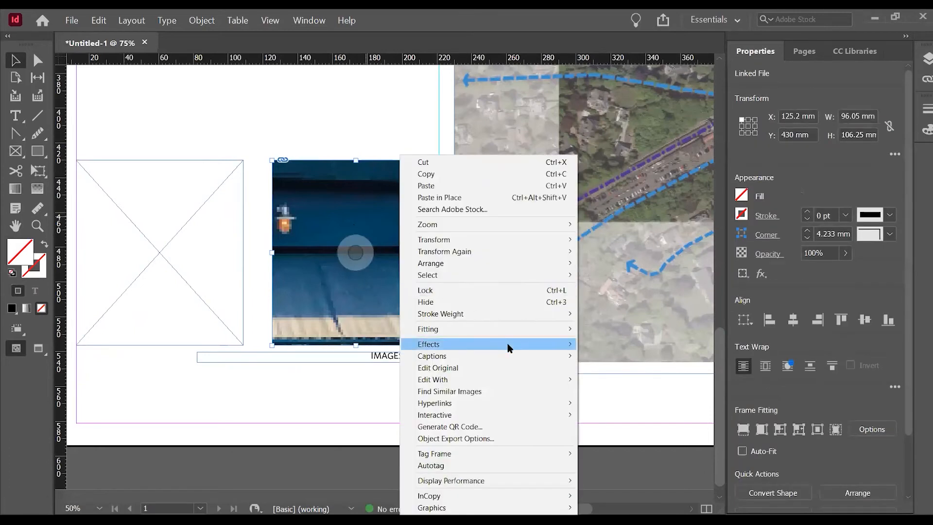
pyautogui.moveTo(552, 331)
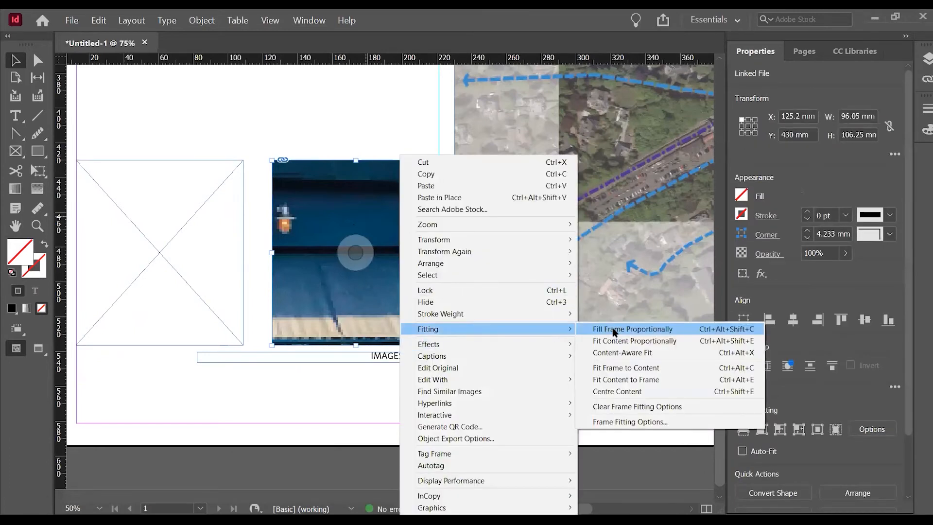
pyautogui.click(616, 330)
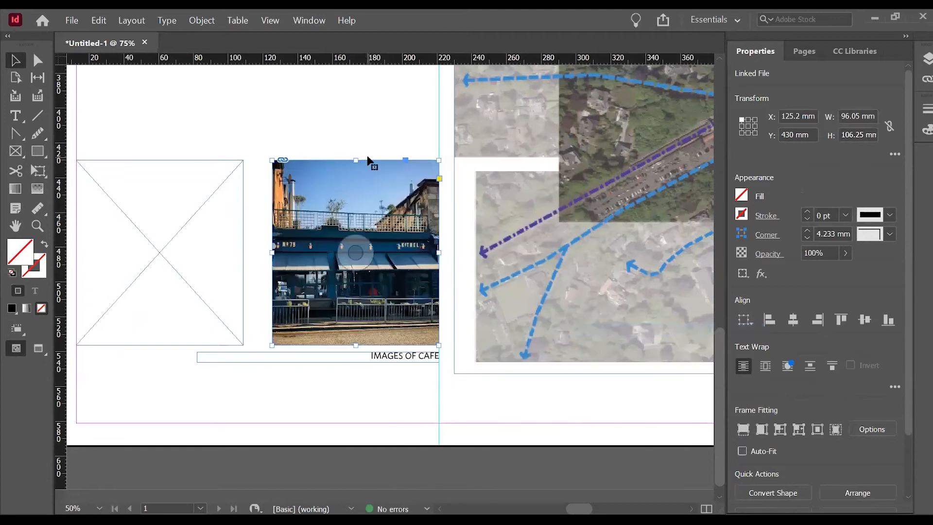
pyautogui.click(353, 121)
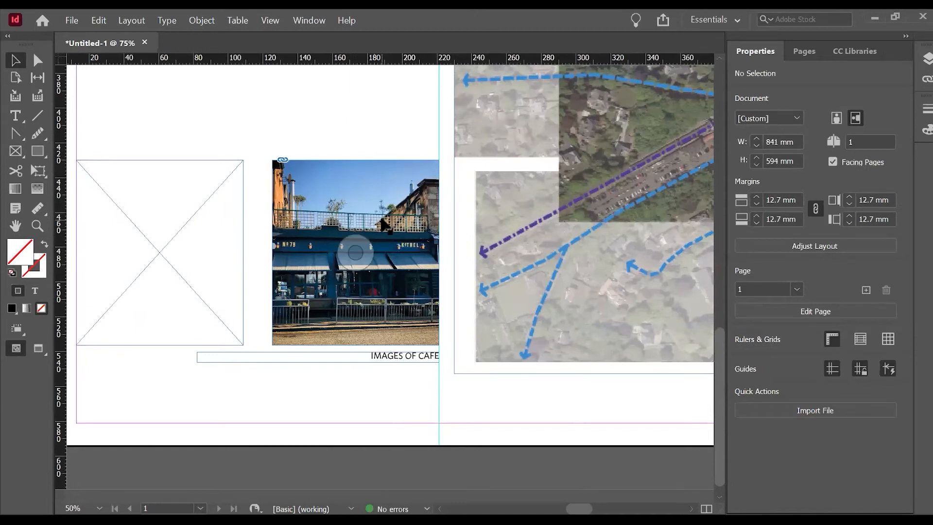
pyautogui.click(334, 187)
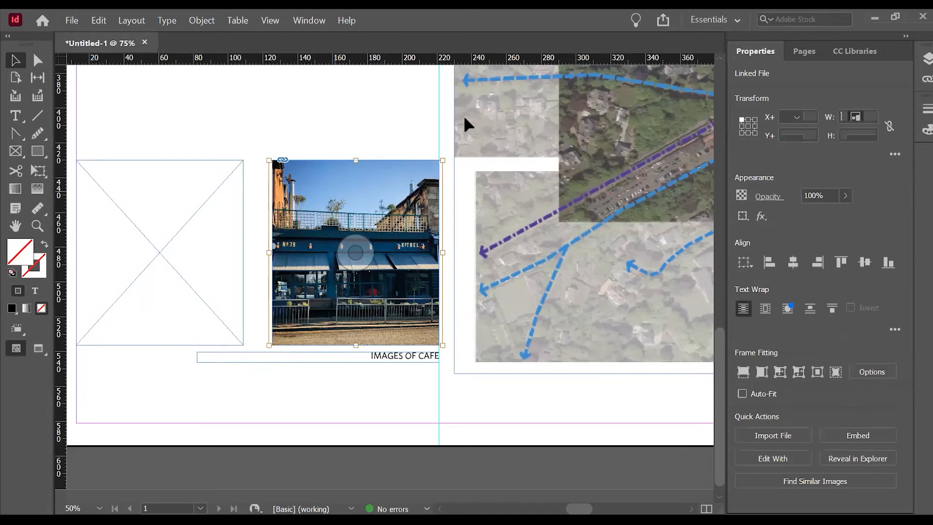
pyautogui.click(303, 111)
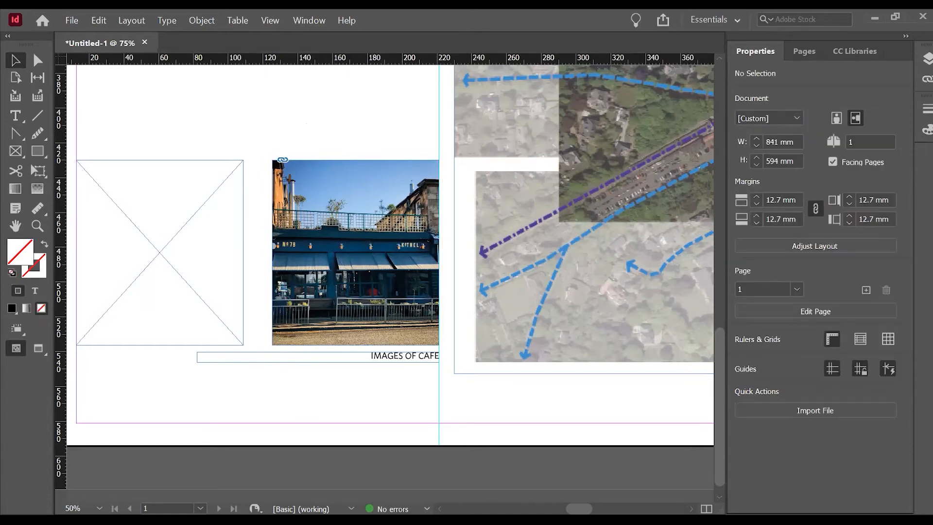
# Place the pancake and berries photo in the left empty frame and fit it with Fill Frame Proportionally.
pyautogui.hotkey('ctrl', 'd')
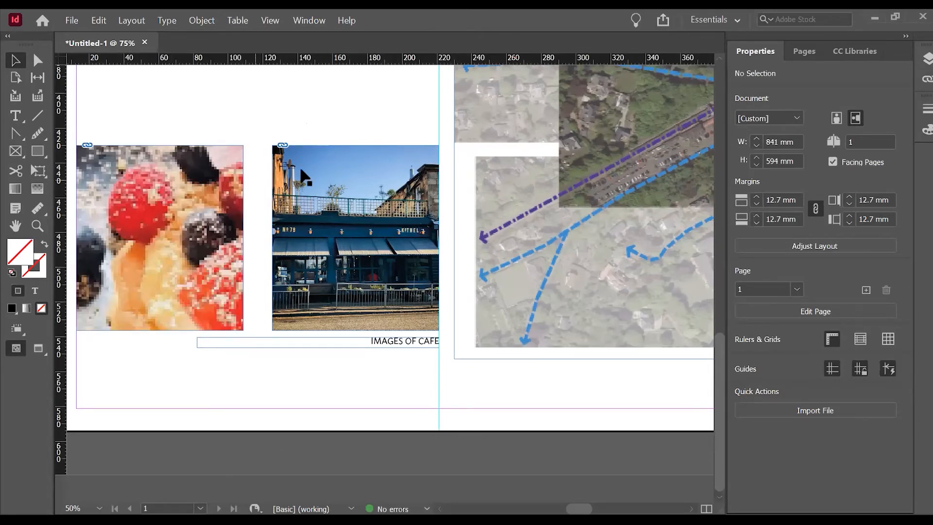
pyautogui.rightClick(207, 212)
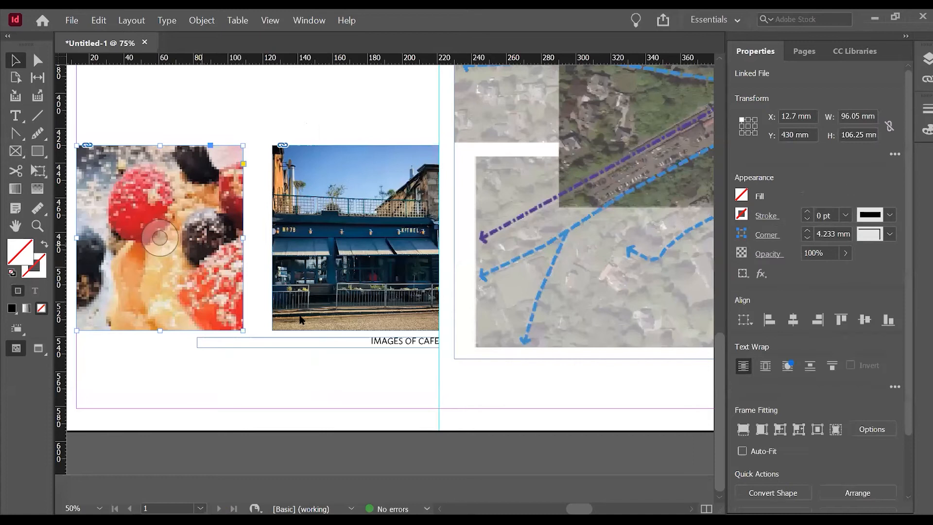
pyautogui.rightClick(202, 155)
pyautogui.moveTo(358, 330)
pyautogui.click(410, 329)
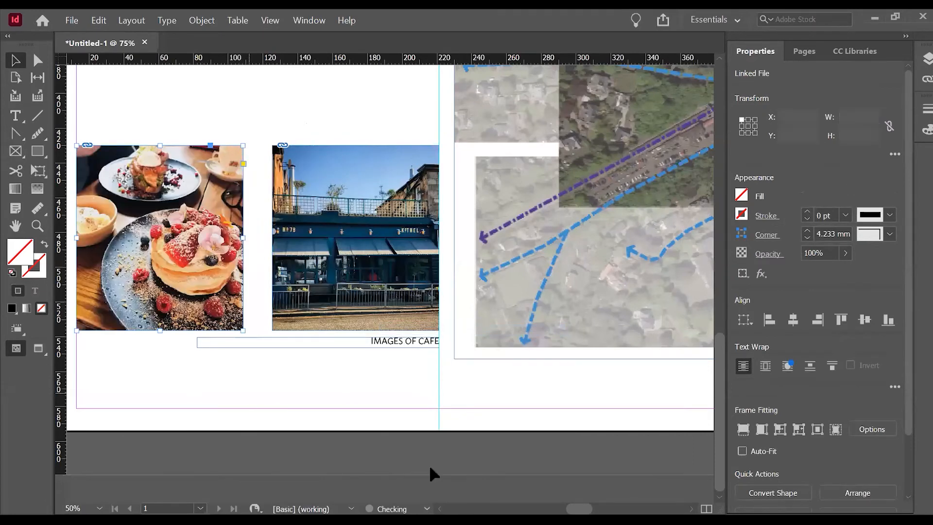
pyautogui.click(336, 393)
# Move both cafe photos and their caption down together so the caption sits on the page's bottom margin.
pyautogui.scroll(-2, 336, 412)
pyautogui.moveTo(338, 416); pyautogui.dragTo(217, 334)
pyautogui.moveTo(333, 358); pyautogui.dragTo(333, 402)
pyautogui.click(320, 461)
# Place the cafe interior illustration in the gap between the body text and the photos, about 126 mm tall.
pyautogui.scroll(3, 331, 438)
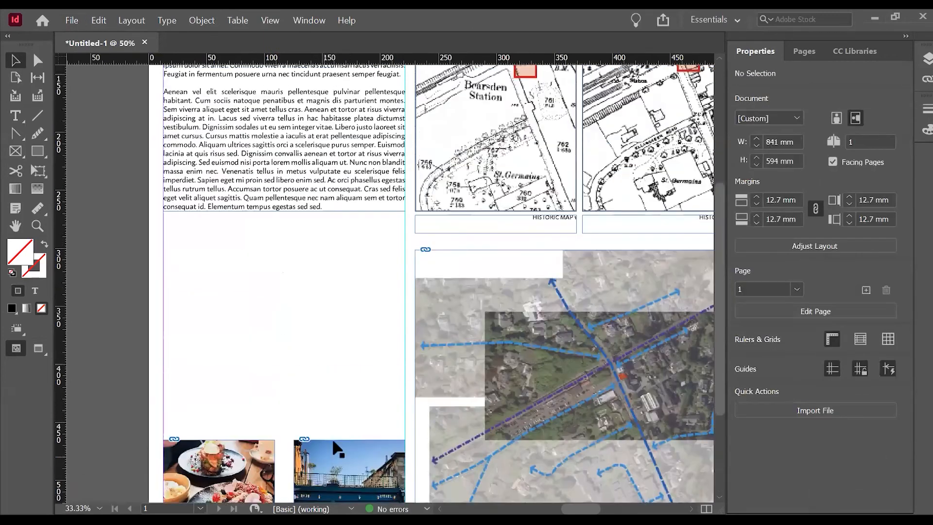
pyautogui.scroll(-2, 285, 340)
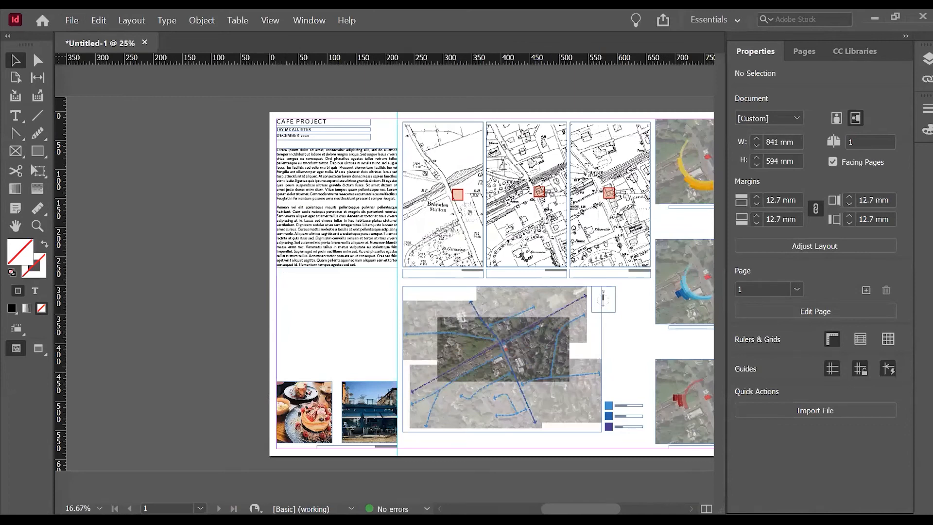
pyautogui.hotkey('ctrl', 'd')
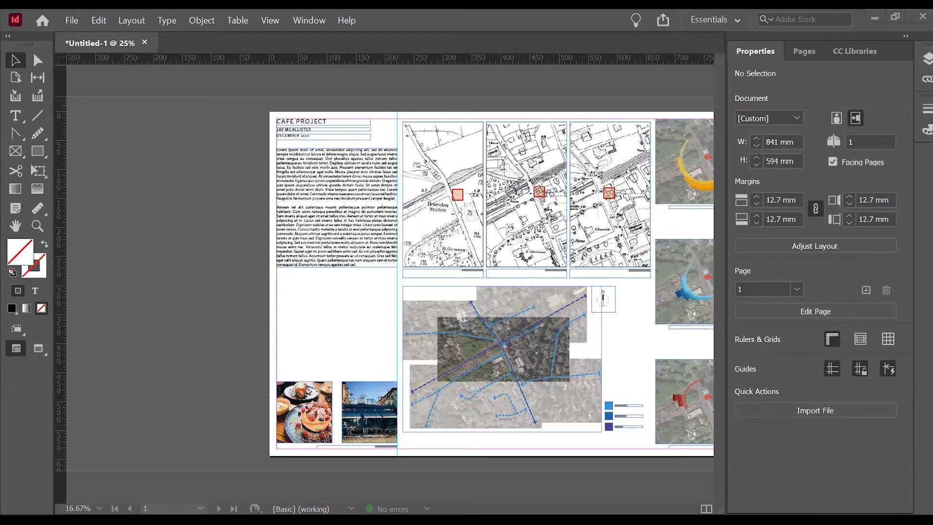
pyautogui.doubleClick(304, 327)
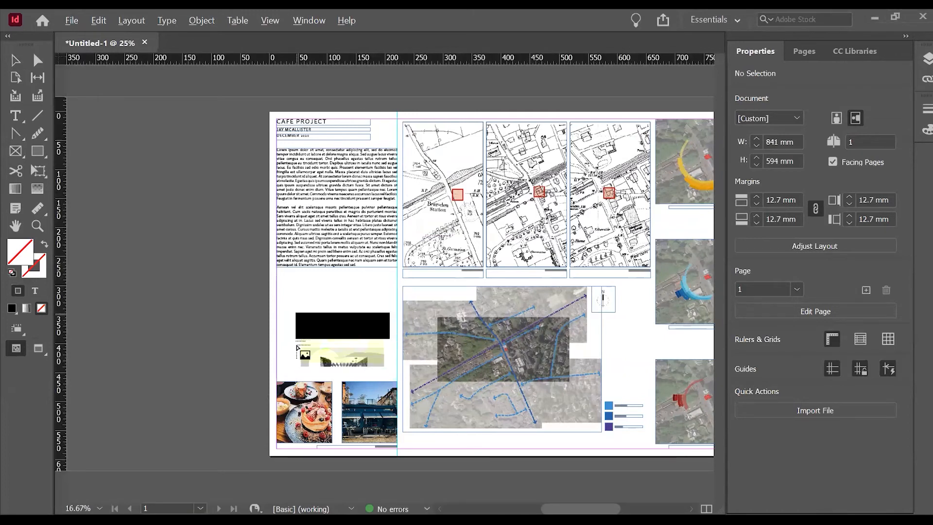
pyautogui.hotkey('ctrl', '=')
pyautogui.moveTo(251, 282); pyautogui.dragTo(502, 415)
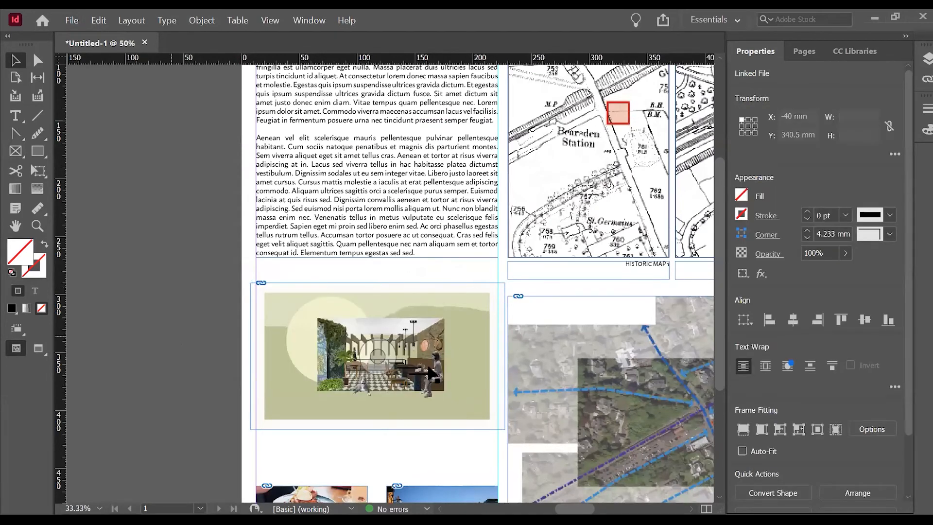
pyautogui.click(195, 348)
# Try to enlarge the interior illustration inside its frame, and undo the enlargement.
pyautogui.hotkey('ctrl', '=')
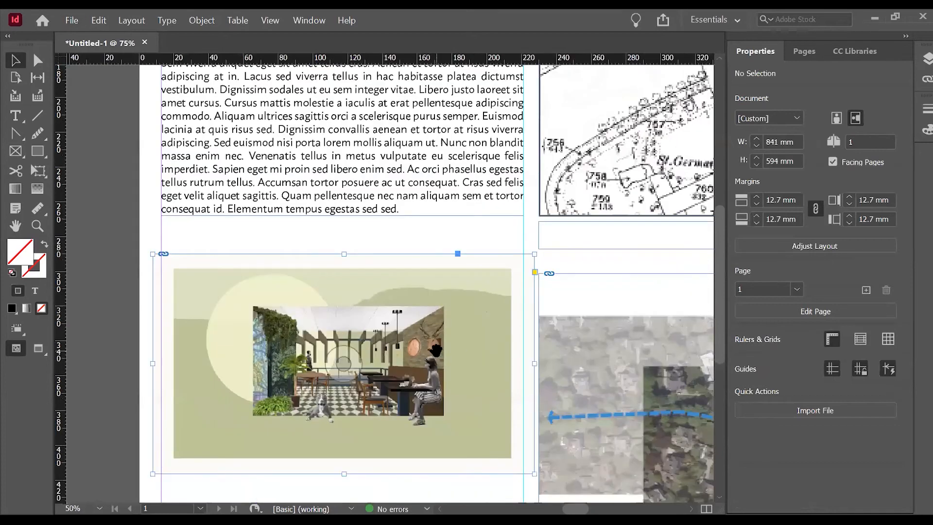
pyautogui.click(529, 364)
pyautogui.moveTo(535, 254); pyautogui.dragTo(549, 242)
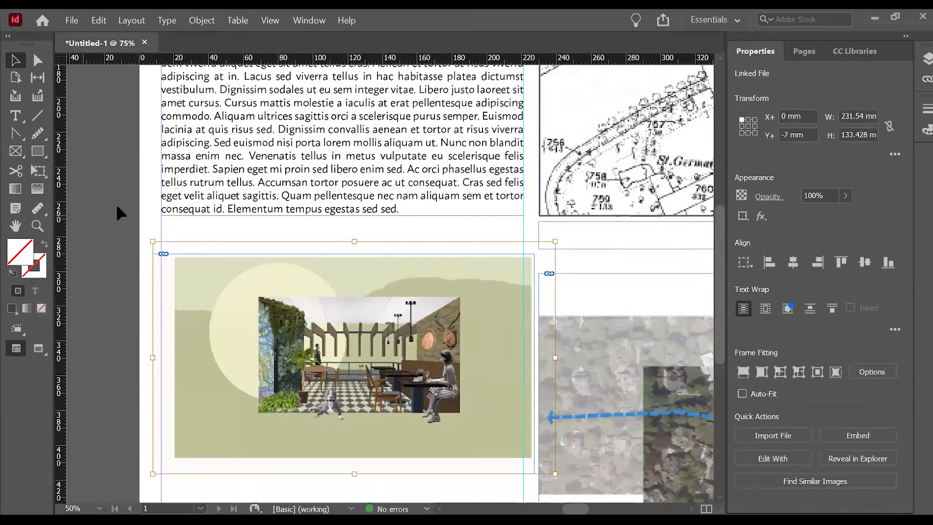
pyautogui.hotkey('ctrl', 'z')
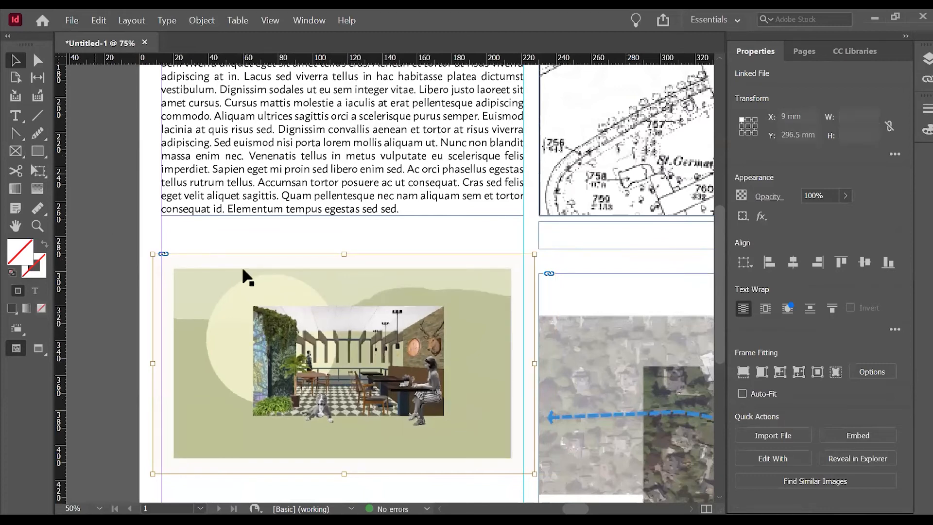
# Crop the interior illustration's frame on all four sides to cut off the pale border around the green background.
pyautogui.click(242, 269)
pyautogui.moveTo(156, 367); pyautogui.dragTo(179, 367)
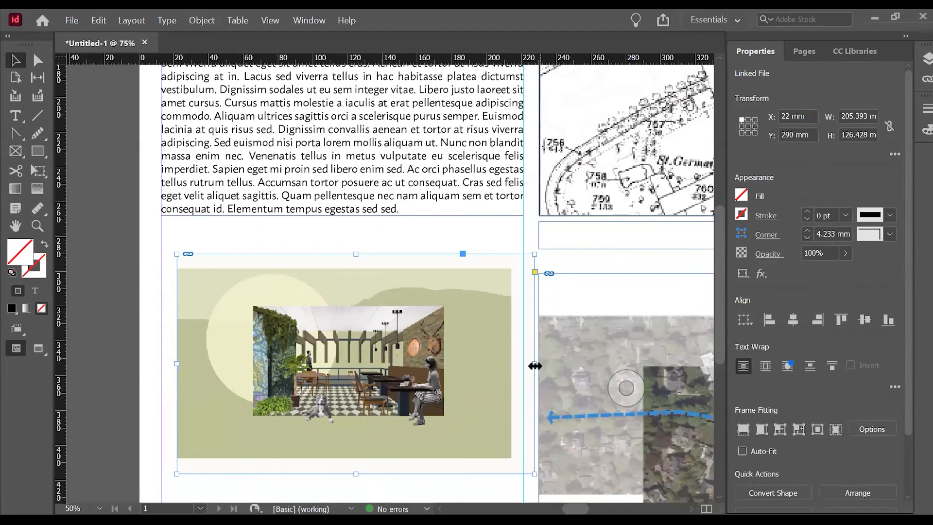
pyautogui.moveTo(534, 364); pyautogui.dragTo(509, 363)
pyautogui.moveTo(343, 253); pyautogui.dragTo(343, 270)
pyautogui.moveTo(344, 474); pyautogui.dragTo(376, 453)
# Enable Auto-Fit and resize the cropped illustration to span from the left margin to the text column's guide, with its top at about Y 285 mm.
pyautogui.click(742, 451)
pyautogui.moveTo(176, 270); pyautogui.dragTo(140, 248)
pyautogui.moveTo(469, 353); pyautogui.dragTo(483, 349)
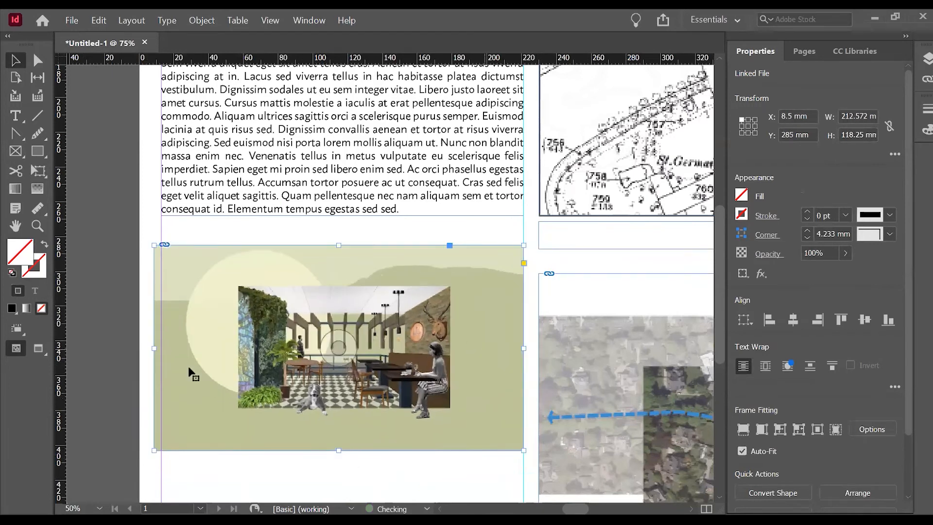
pyautogui.moveTo(152, 453); pyautogui.dragTo(162, 446)
pyautogui.click(91, 346)
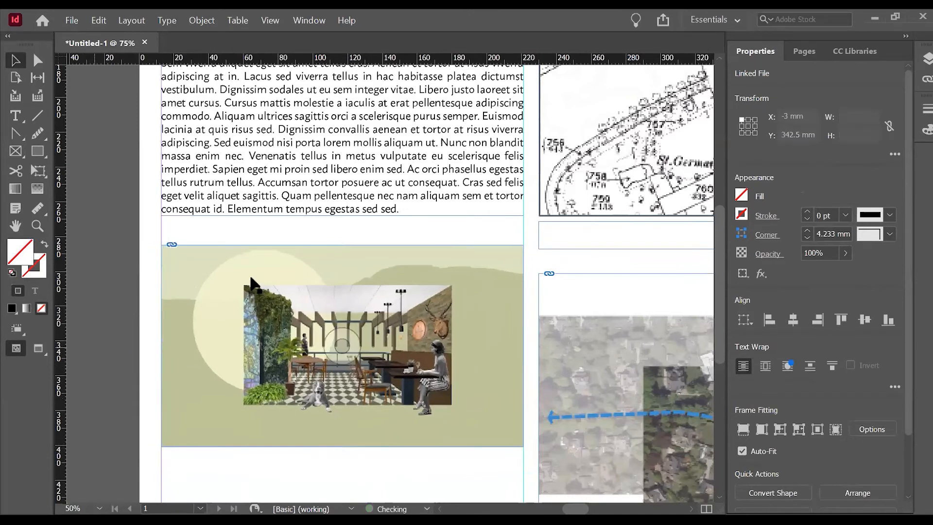
# Duplicate the body text frame straight down to just below the interior illustration, at about Y 406 mm on the left margin.
pyautogui.scroll(-1, 241, 258)
pyautogui.scroll(5, 281, 263)
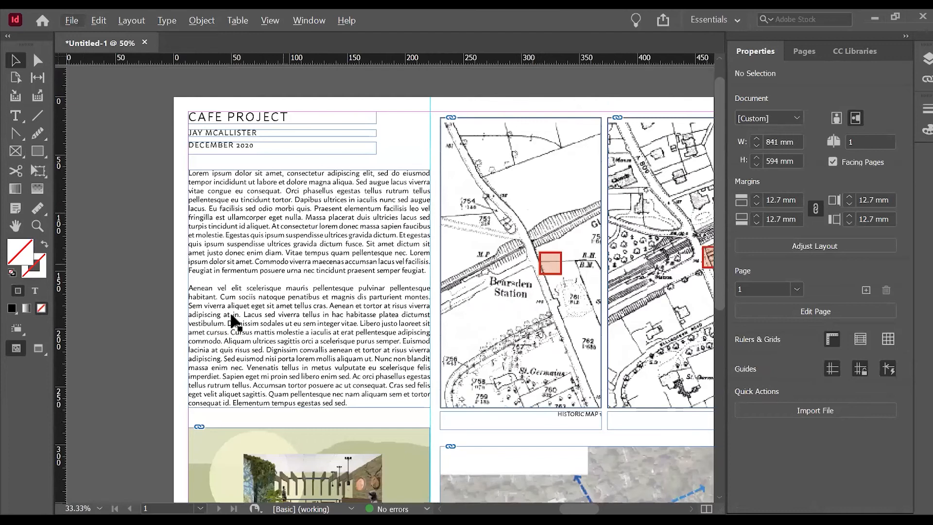
pyautogui.scroll(-3, 301, 184)
pyautogui.scroll(-2, 370, 254)
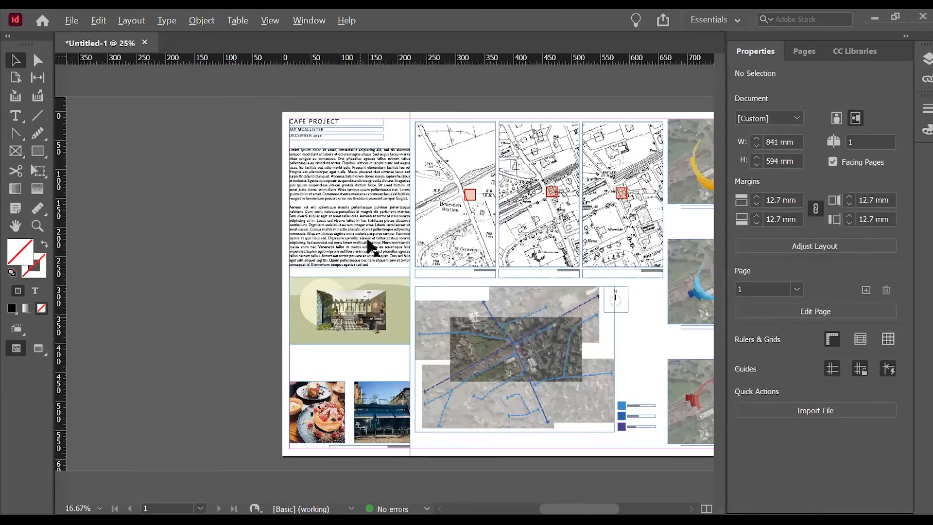
pyautogui.moveTo(371, 246); pyautogui.dragTo(369, 443)
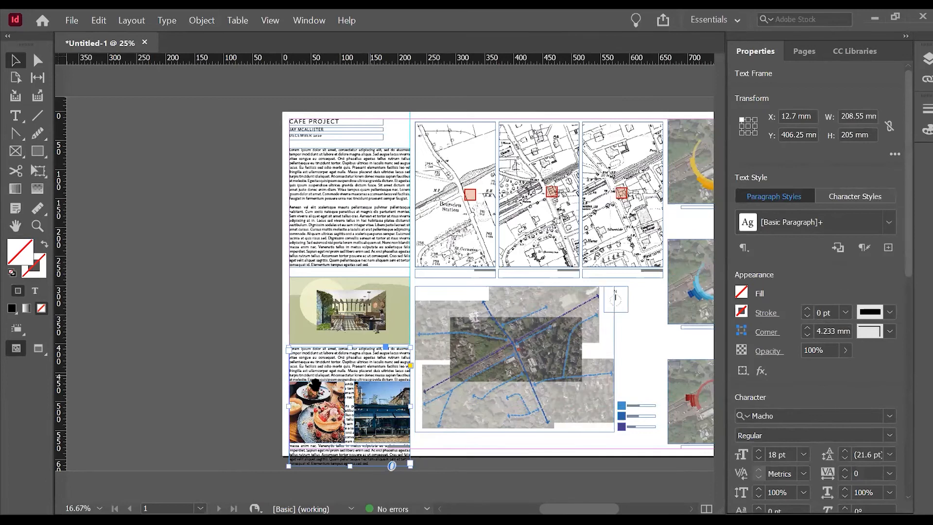
# Shorten the copied text frame to about 44.5 mm high and move it down to about Y 411 mm, between the illustration and photos.
pyautogui.moveTo(347, 464); pyautogui.dragTo(419, 373)
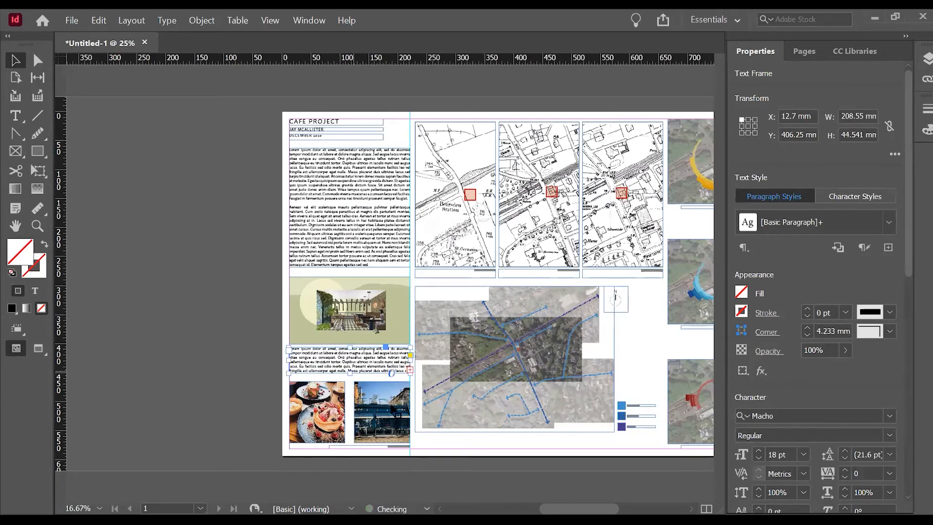
pyautogui.scroll(3, 403, 360)
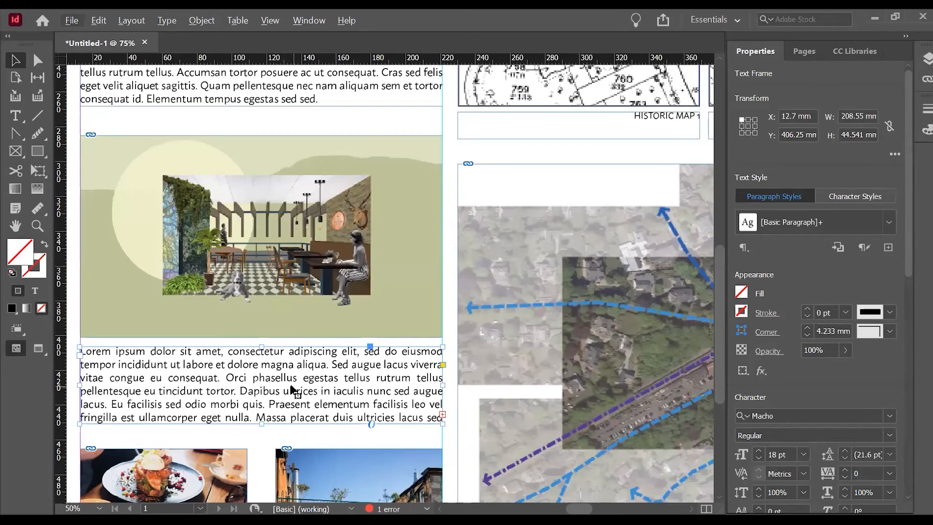
pyautogui.moveTo(329, 372); pyautogui.dragTo(328, 380)
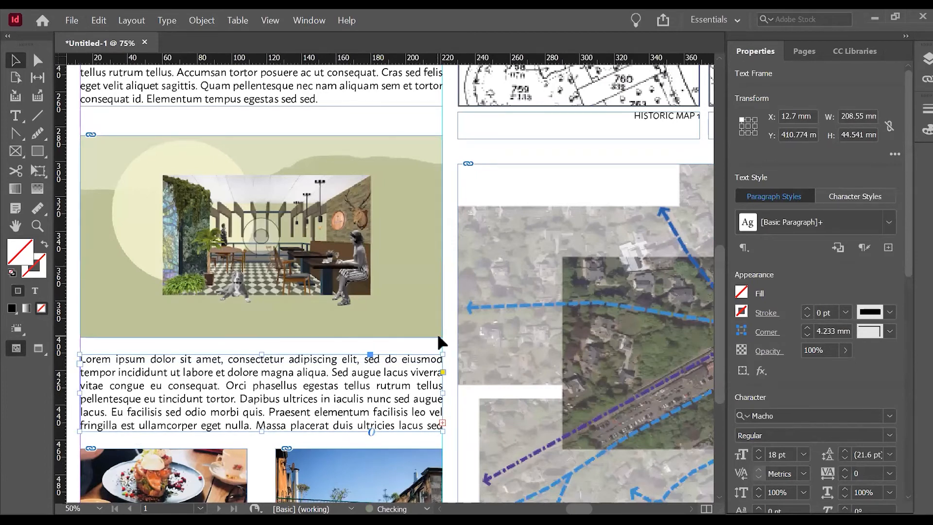
pyautogui.keyDown('alt'); pyautogui.scroll(-2, 332, 358); pyautogui.keyUp('alt')
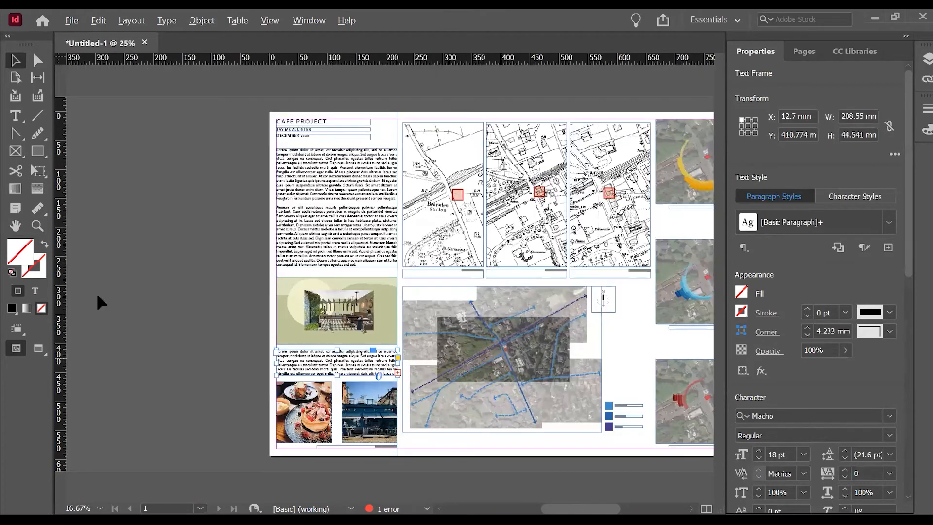
# Deselect the text frame and preview the finished cafe project sheet in presentation mode.
pyautogui.click(161, 265)
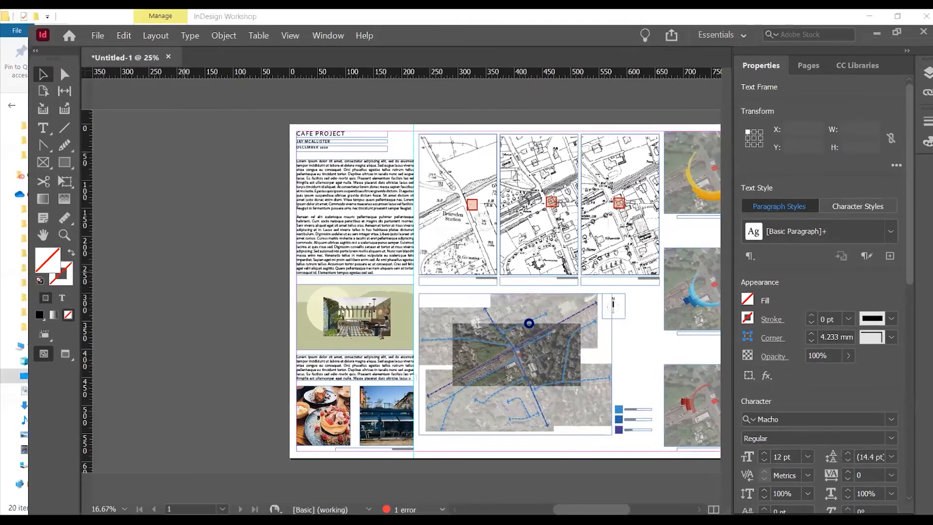
pyautogui.hotkey('shift', 'w')
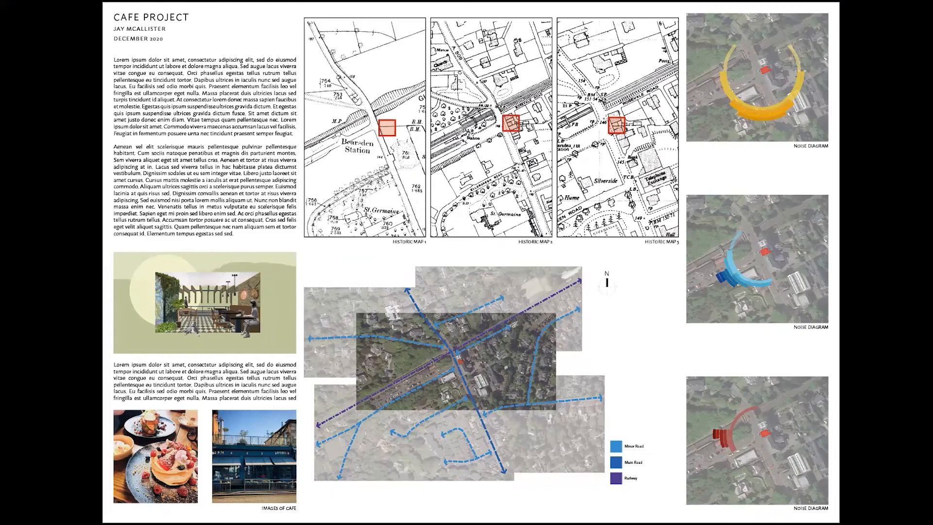
pyautogui.press('Escape')
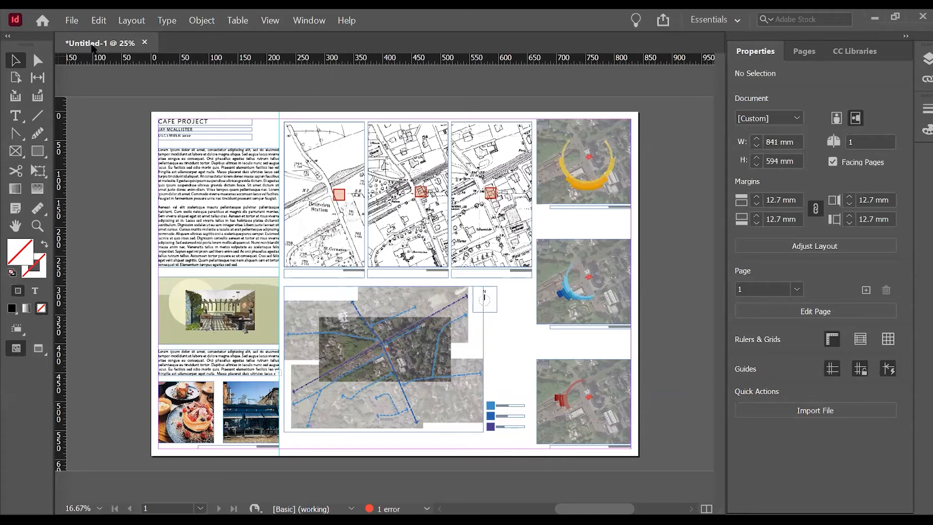
# Create a new document from the default 210 x 297 mm portrait preset.
pyautogui.click(72, 20)
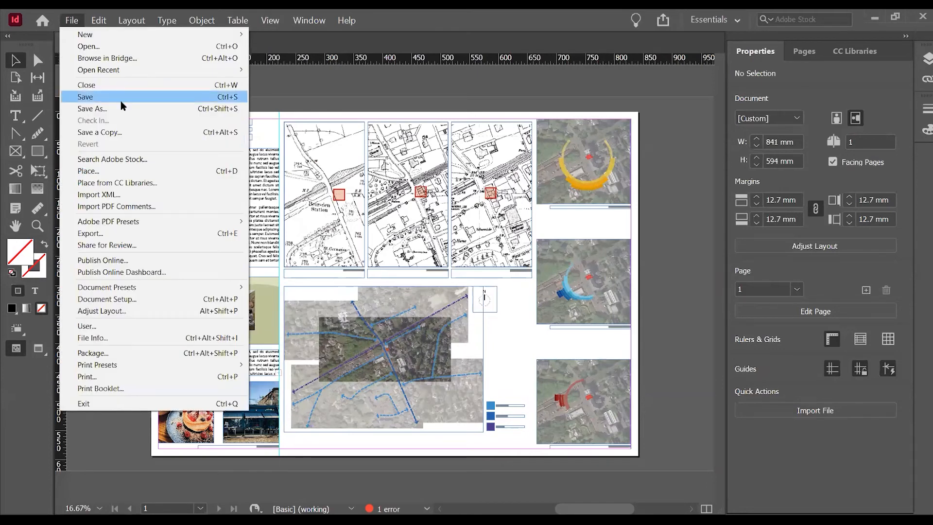
pyautogui.moveTo(117, 39)
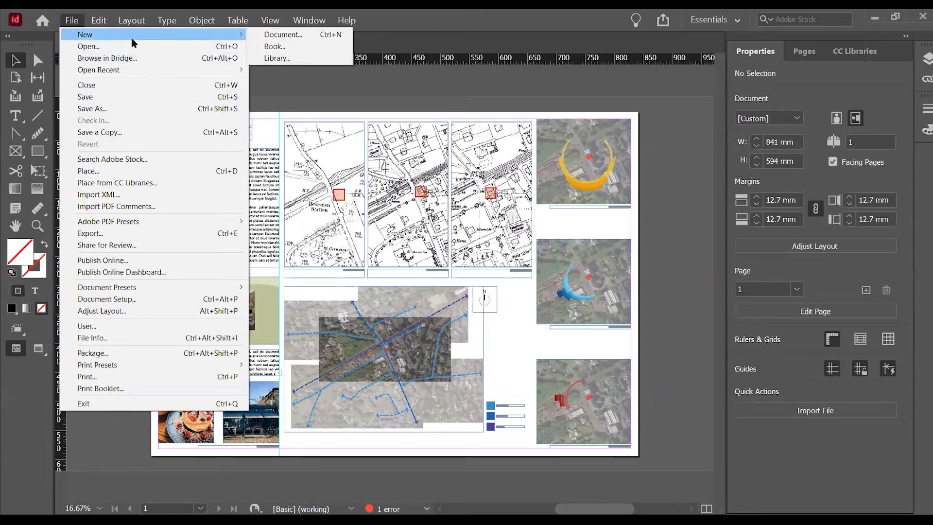
pyautogui.click(276, 36)
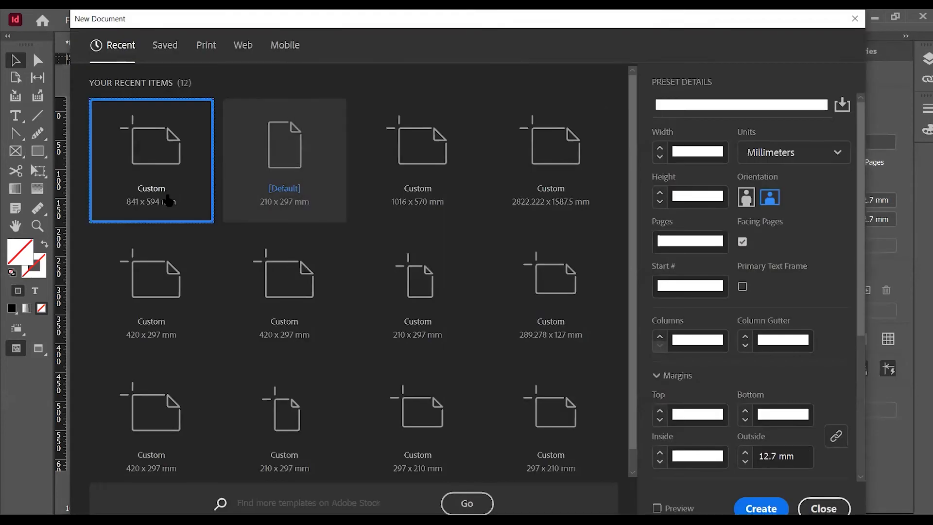
pyautogui.click(337, 213)
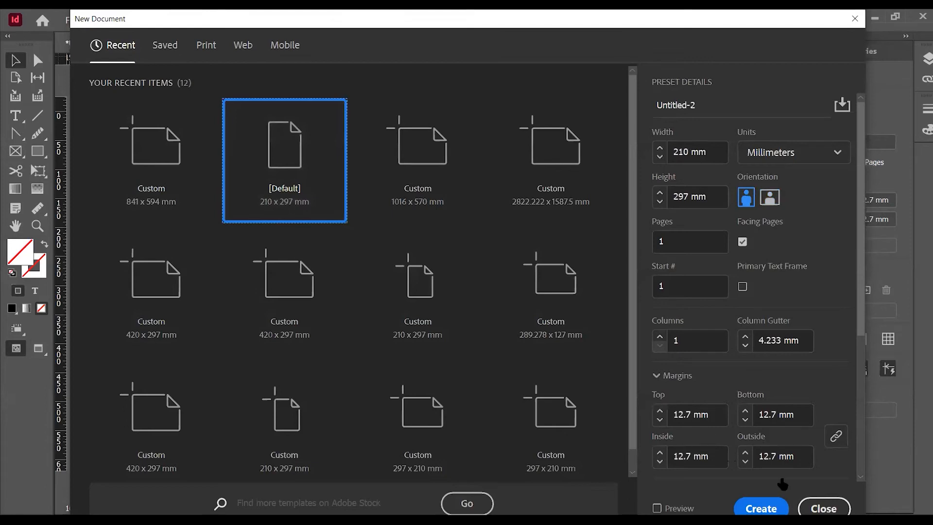
pyautogui.click(761, 508)
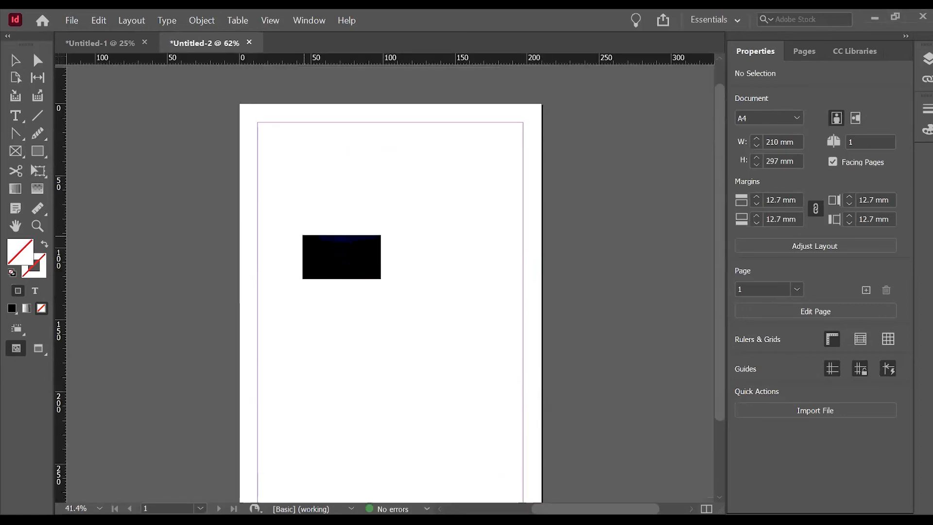
# Place the cafe facade image across the page, its upper-left corner at about X -227 mm, Y -35 mm, and preview the page.
pyautogui.click(302, 235)
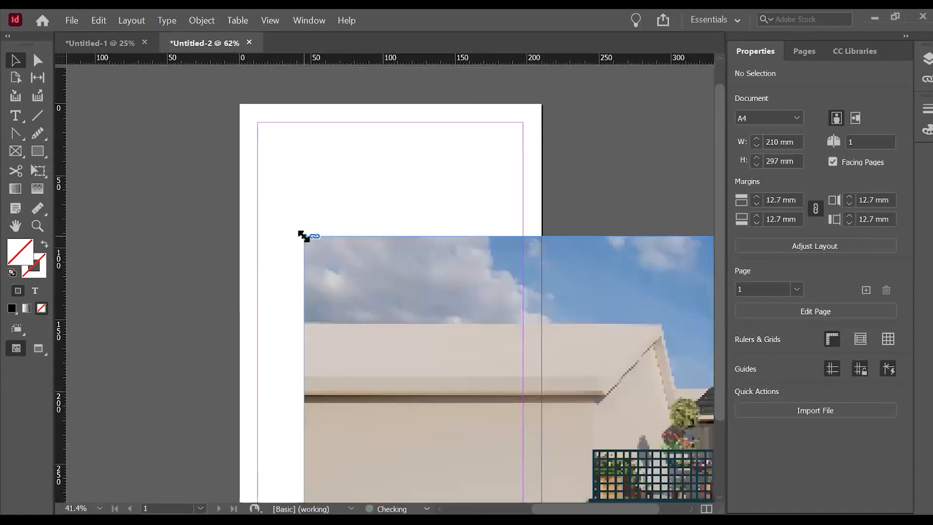
pyautogui.hotkey('ctrl', '-')
pyautogui.moveTo(557, 317); pyautogui.dragTo(328, 186)
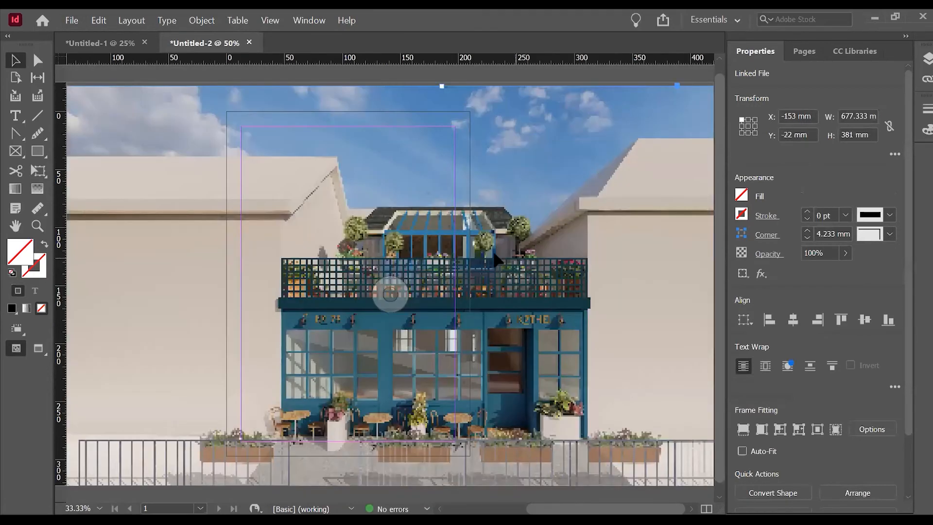
pyautogui.moveTo(496, 260); pyautogui.dragTo(397, 241)
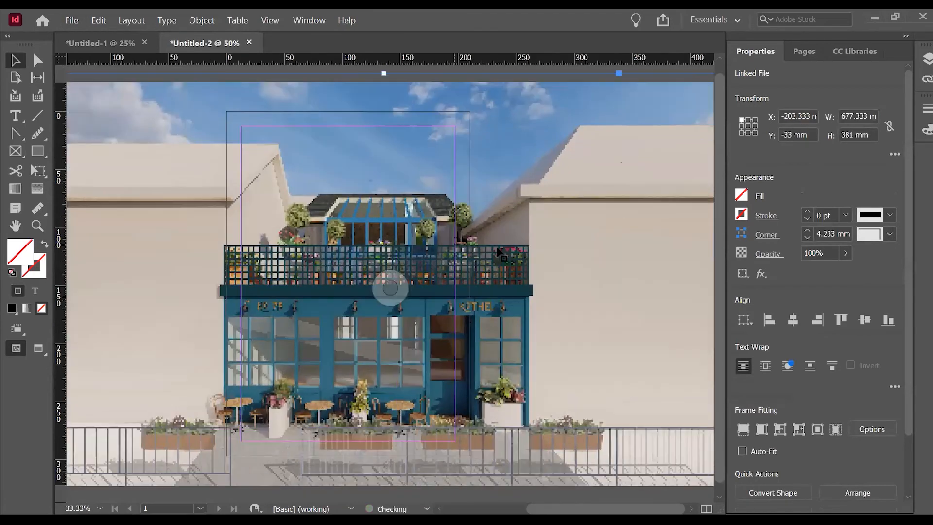
pyautogui.moveTo(472, 242); pyautogui.dragTo(484, 246)
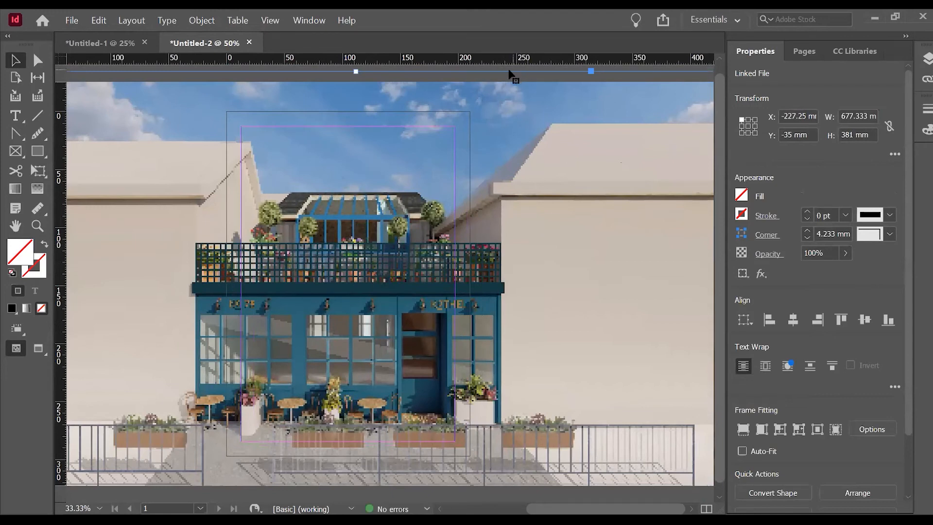
pyautogui.click(530, 68)
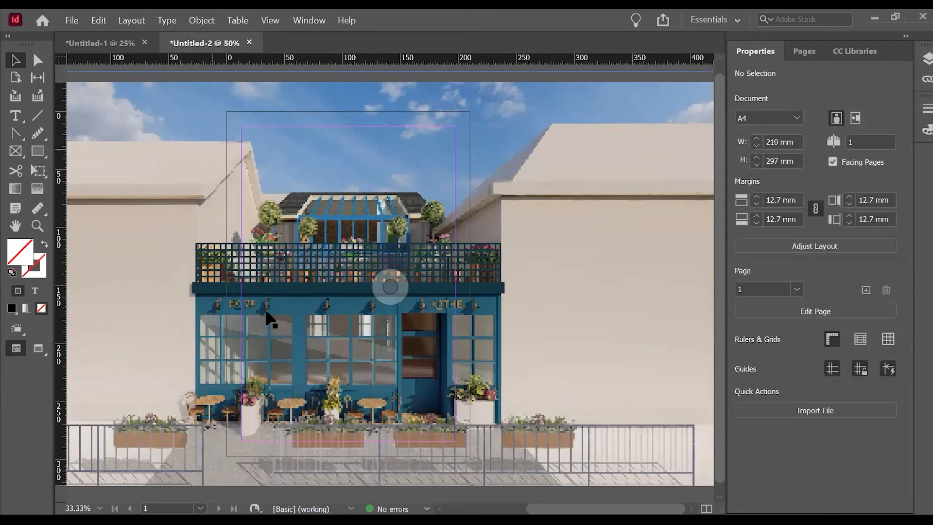
pyautogui.hotkey('shift', 'w')
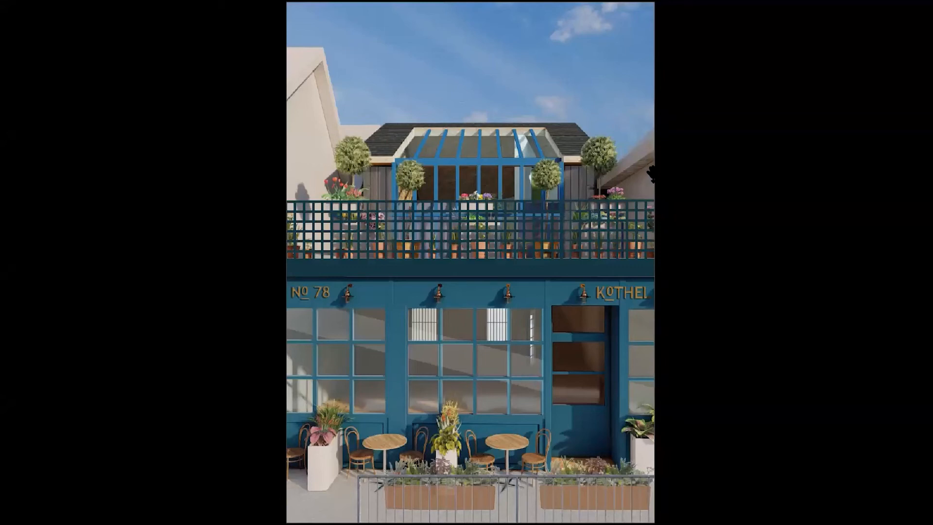
pyautogui.press('Escape')
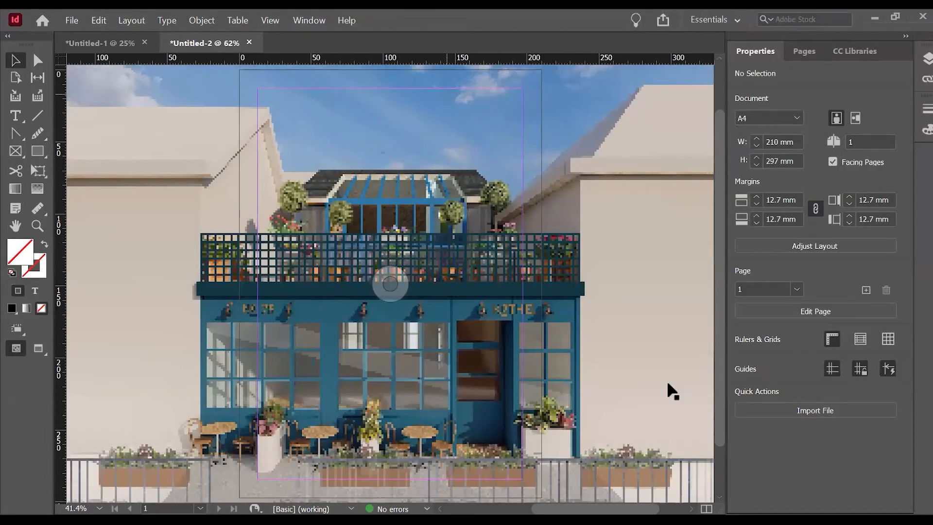
# Set the facade image's opacity to 50%.
pyautogui.click(668, 384)
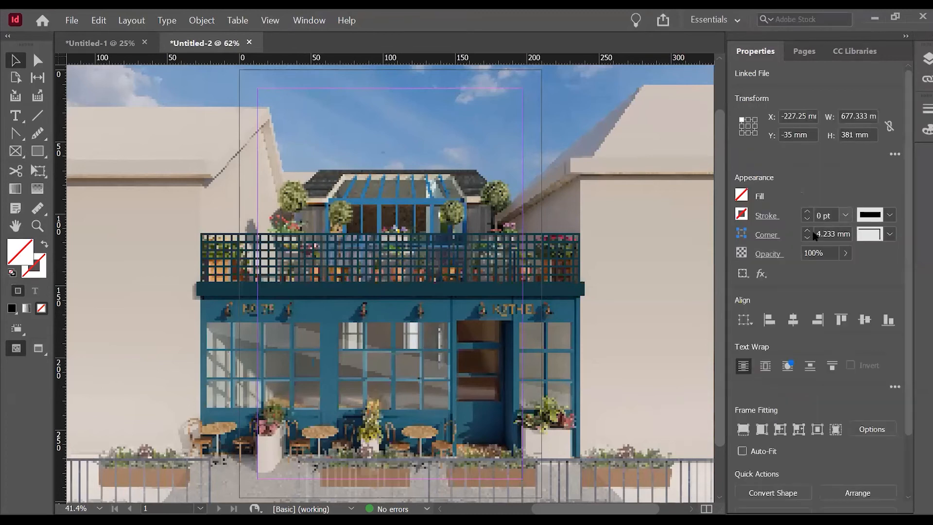
pyautogui.tripleClick(814, 252)
pyautogui.write('50')
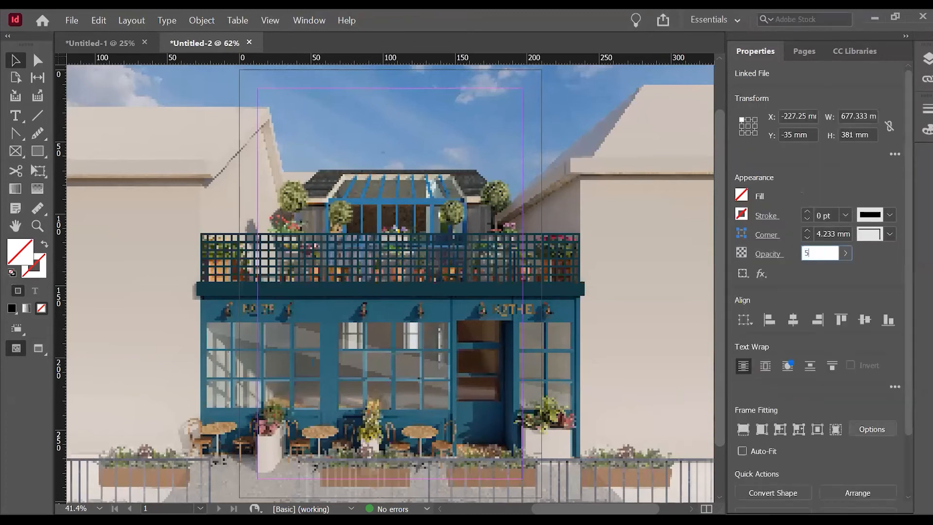
pyautogui.press('Return')
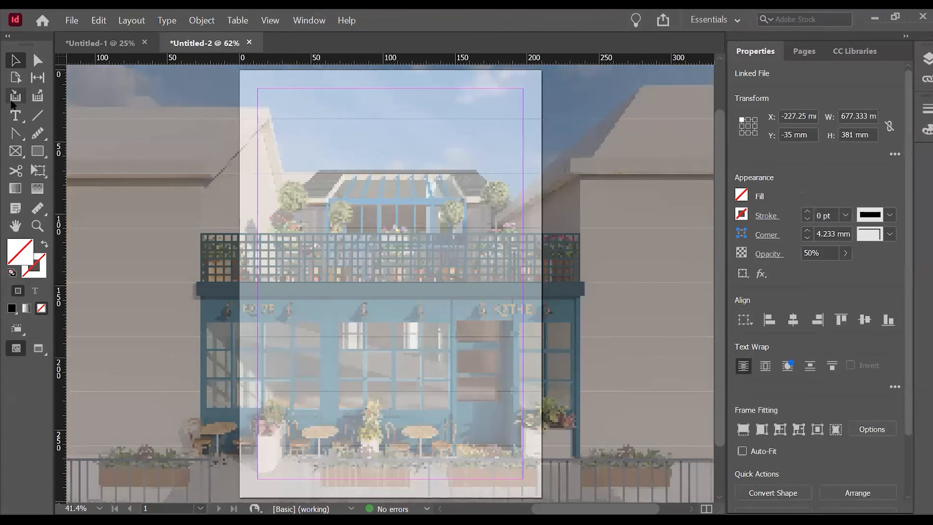
# Add a text frame about 79 x 23.5 mm near the top of the page containing the title CAFE PROJECT.
pyautogui.click(15, 121)
pyautogui.moveTo(336, 102); pyautogui.dragTo(451, 136)
pyautogui.write('CAFE PR')
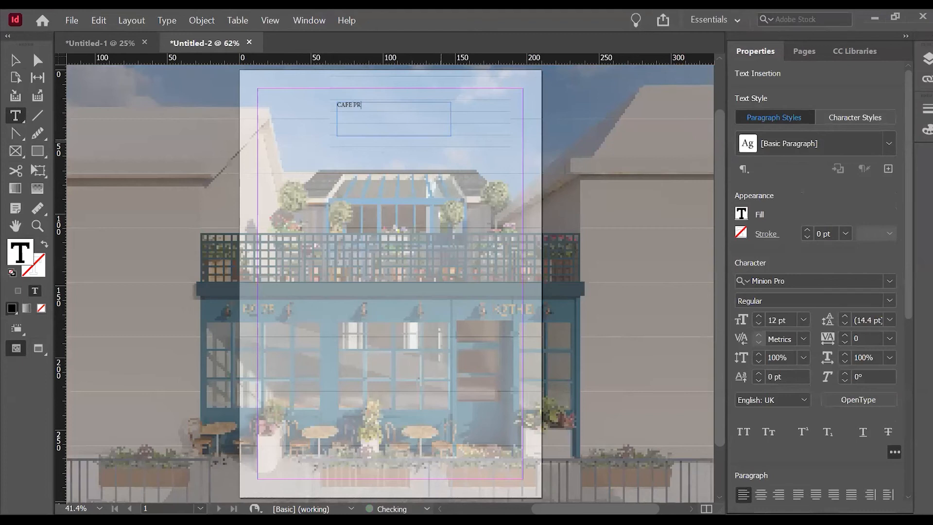
pyautogui.write('OJECT')
pyautogui.press('Escape')
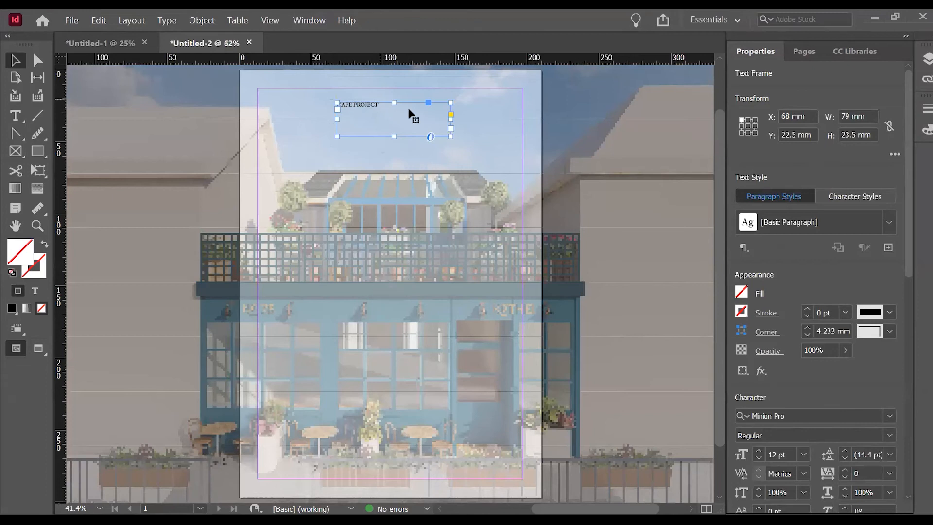
# Format the CAFE PROJECT title in Macho Regular at 24 pt.
pyautogui.click(889, 415)
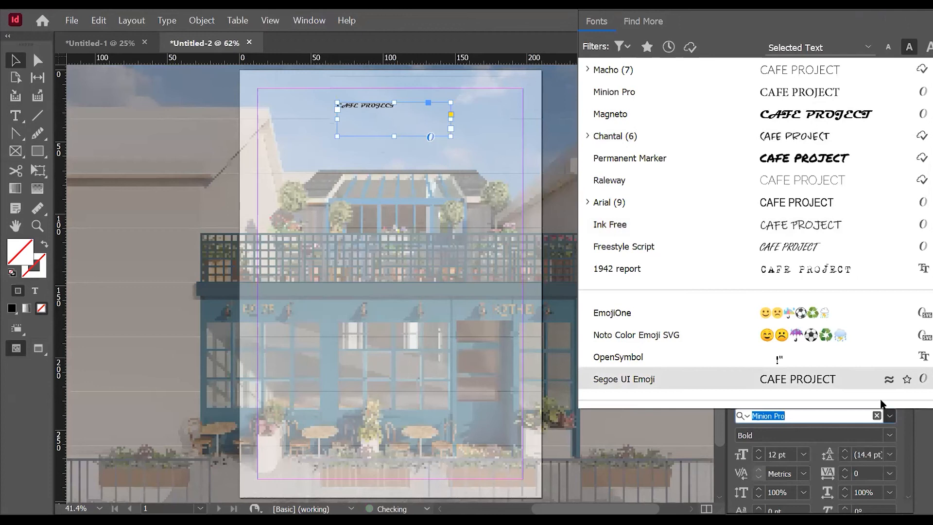
pyautogui.click(774, 76)
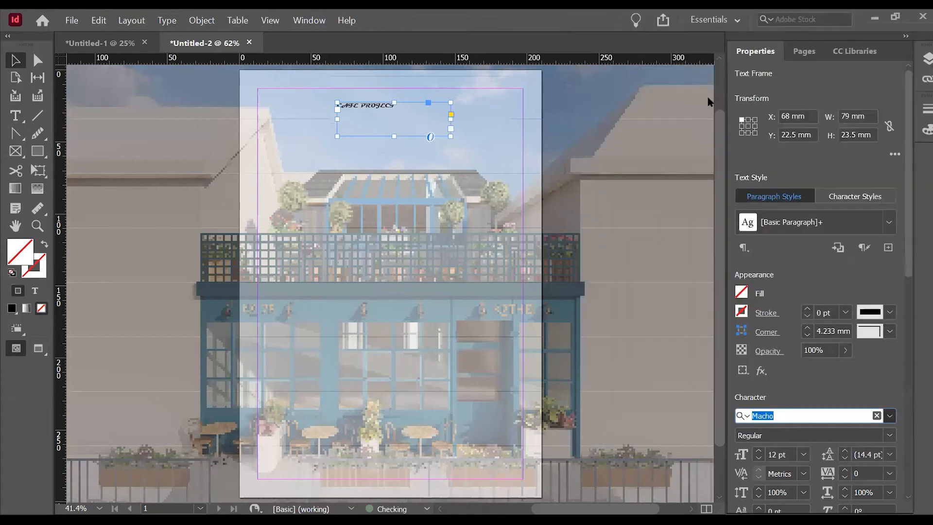
pyautogui.click(803, 455)
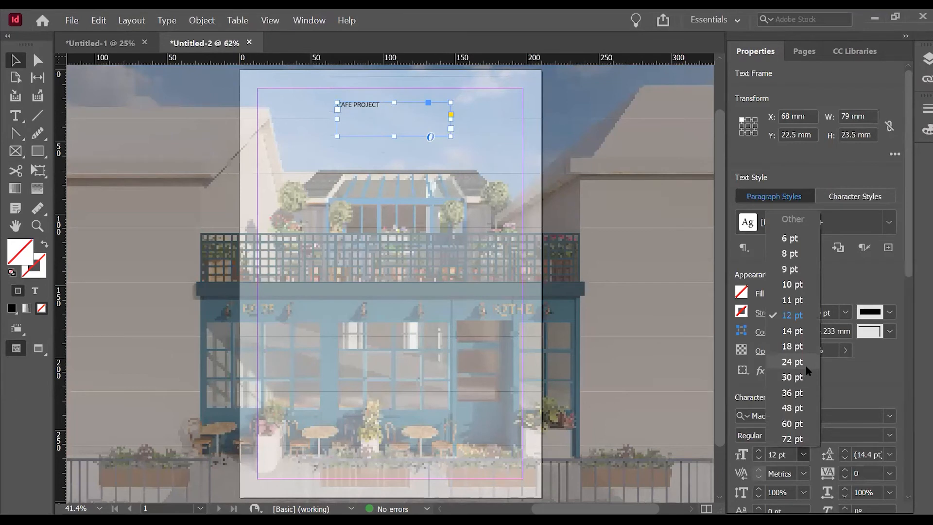
pyautogui.click(805, 366)
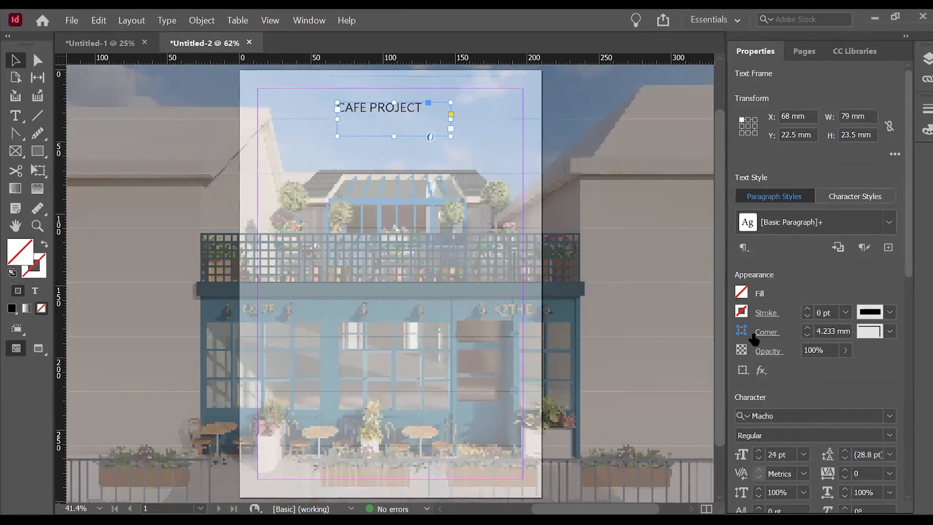
# Add two new pages after the cover page, forming a facing spread.
pyautogui.scroll(-3, 261, 102)
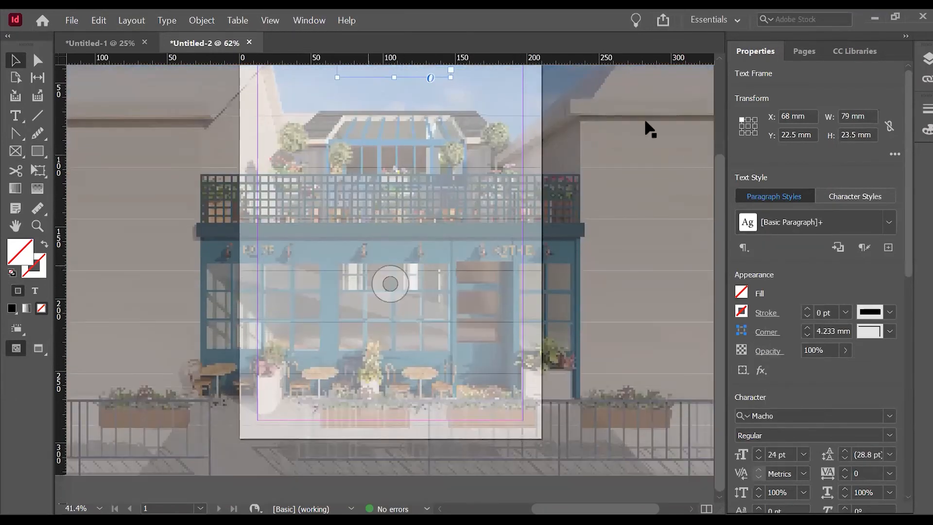
pyautogui.click(804, 51)
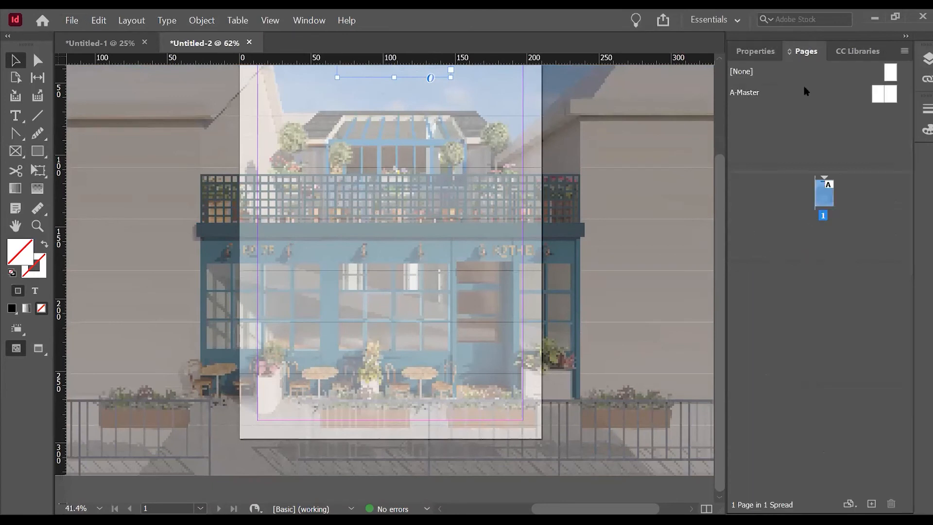
pyautogui.doubleClick(871, 505)
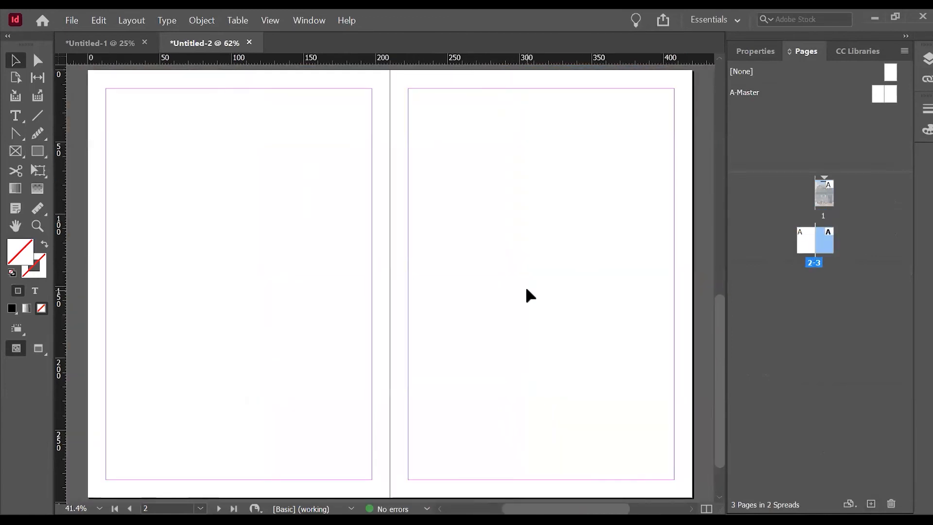
pyautogui.click(768, 313)
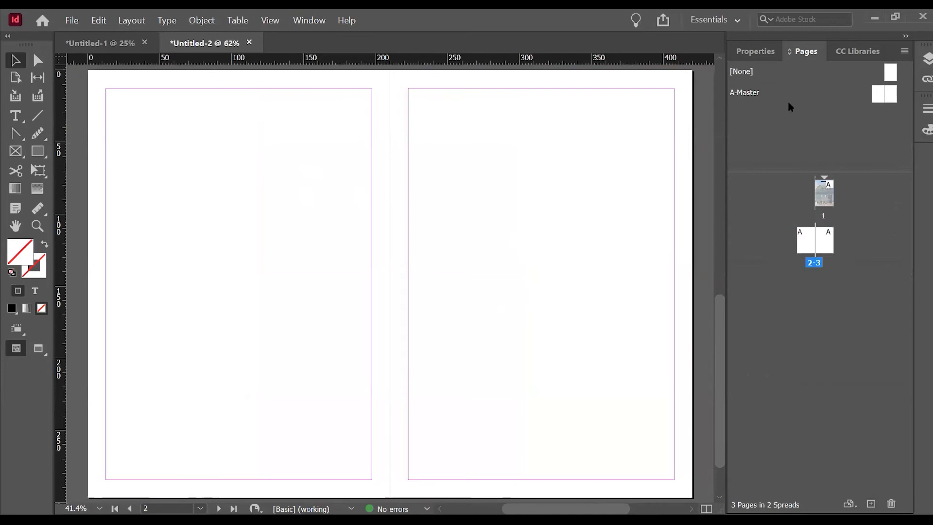
# Open the A-Master spread for editing and look over its two pages.
pyautogui.doubleClick(748, 93)
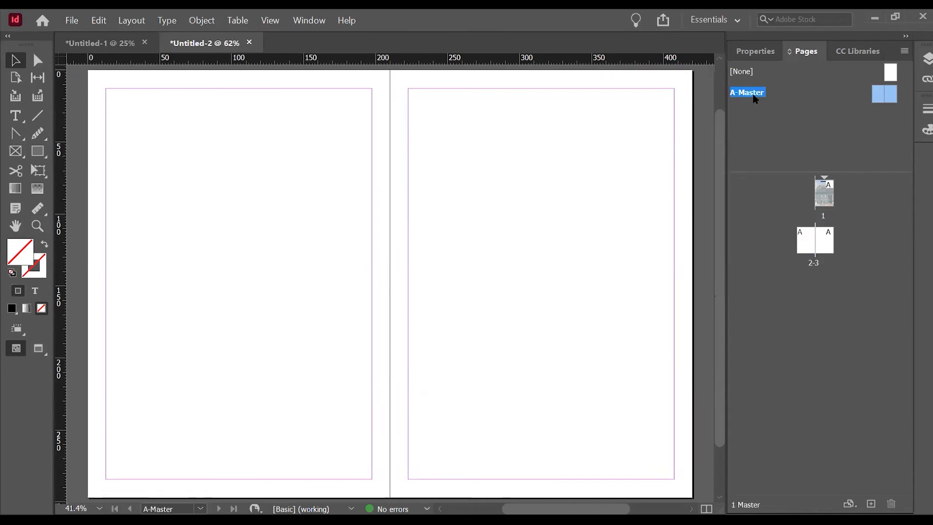
pyautogui.scroll(-3, 307, 260)
pyautogui.scroll(5, 350, 294)
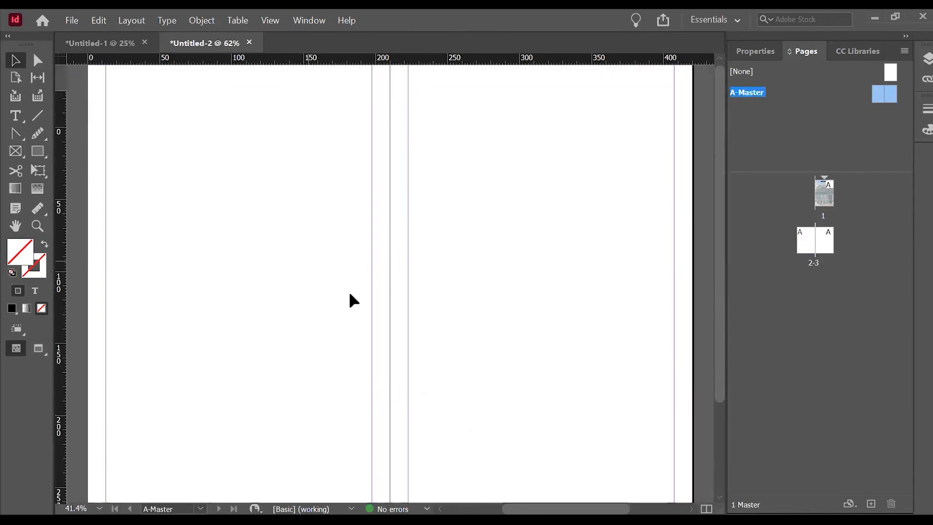
pyautogui.scroll(-5, 493, 220)
pyautogui.scroll(5, 614, 196)
pyautogui.scroll(-5, 575, 202)
pyautogui.scroll(5, 336, 218)
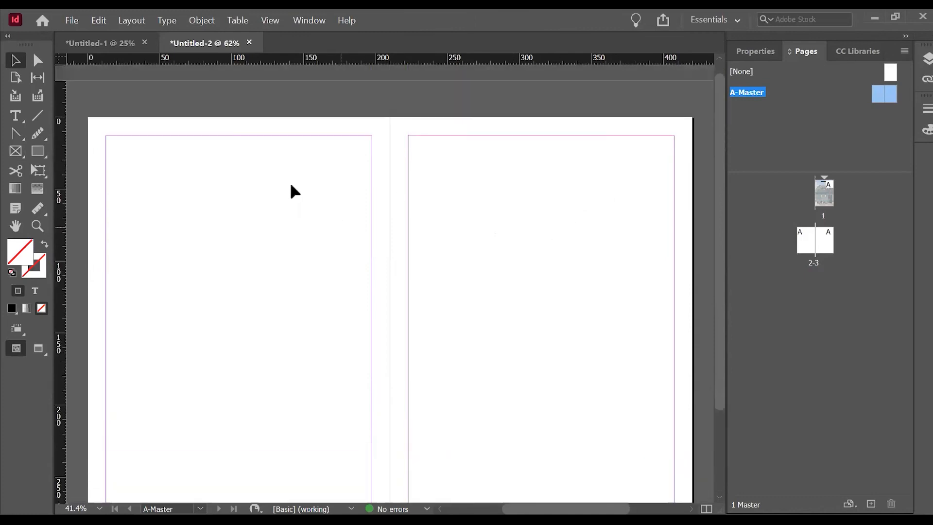
pyautogui.keyDown('alt'); pyautogui.scroll(-1, 292, 192); pyautogui.keyUp('alt')
pyautogui.keyDown('alt'); pyautogui.scroll(2, 150, 452); pyautogui.keyUp('alt')
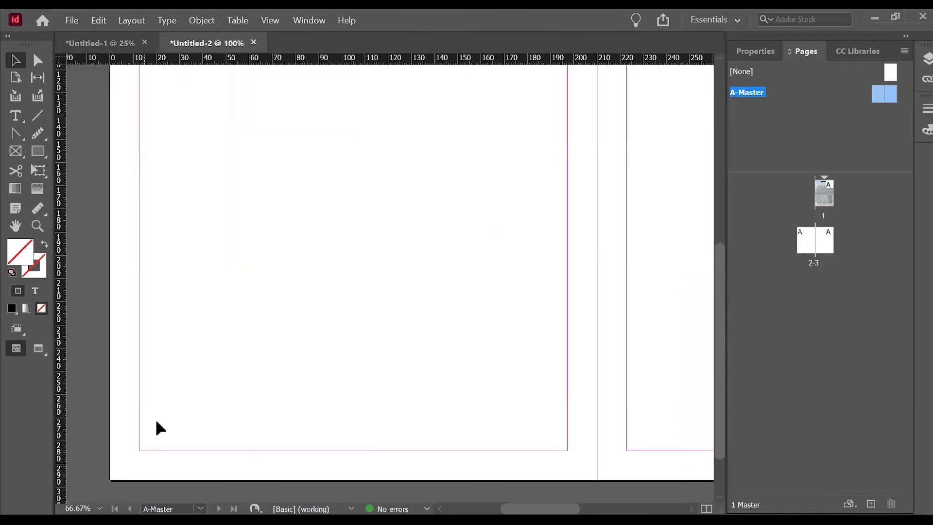
# Add a text frame about 9.1 x 6.4 mm just below the bottom-left margin corner of the left master page.
pyautogui.scroll(-1, 156, 427)
pyautogui.click(15, 116)
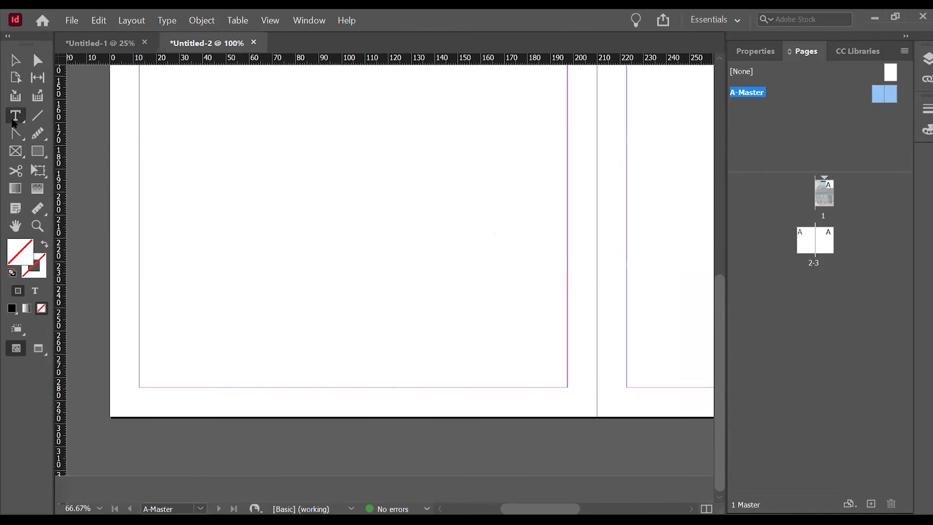
pyautogui.keyDown('alt'); pyautogui.scroll(1, 136, 407); pyautogui.keyUp('alt')
pyautogui.keyDown('alt'); pyautogui.scroll(3, 136, 406); pyautogui.keyUp('alt')
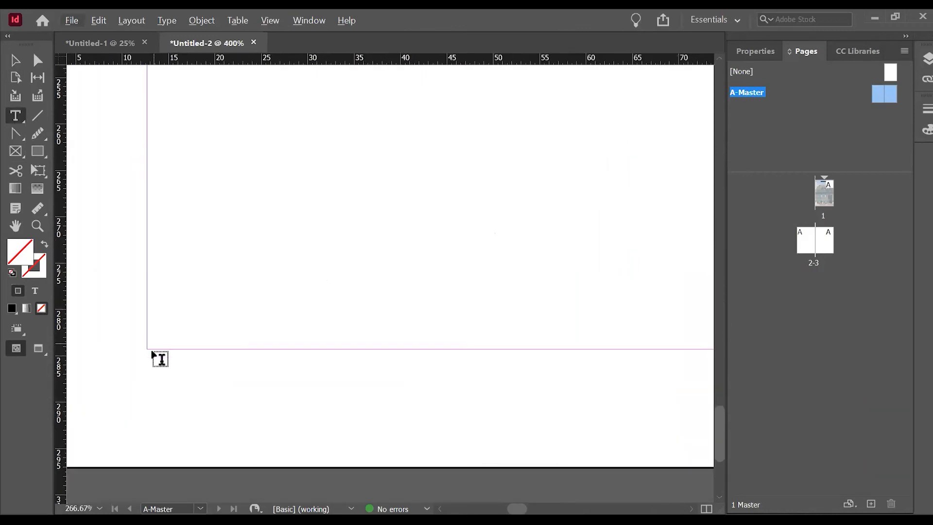
pyautogui.moveTo(216, 403)
pyautogui.mouseDown()
pyautogui.moveTo(218, 416)
pyautogui.moveTo(231, 408)
pyautogui.mouseUp()
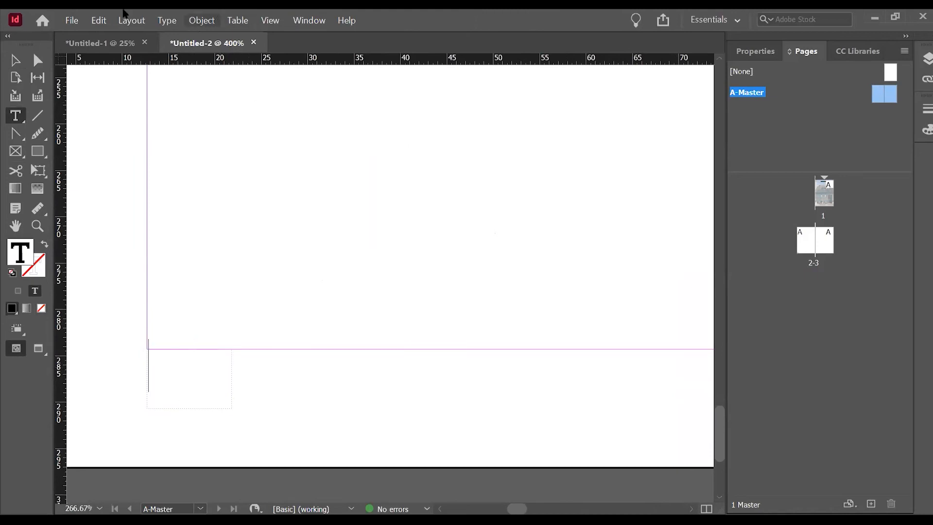
# Insert a Current Page Number marker into the new text frame on the left master page.
pyautogui.click(198, 22)
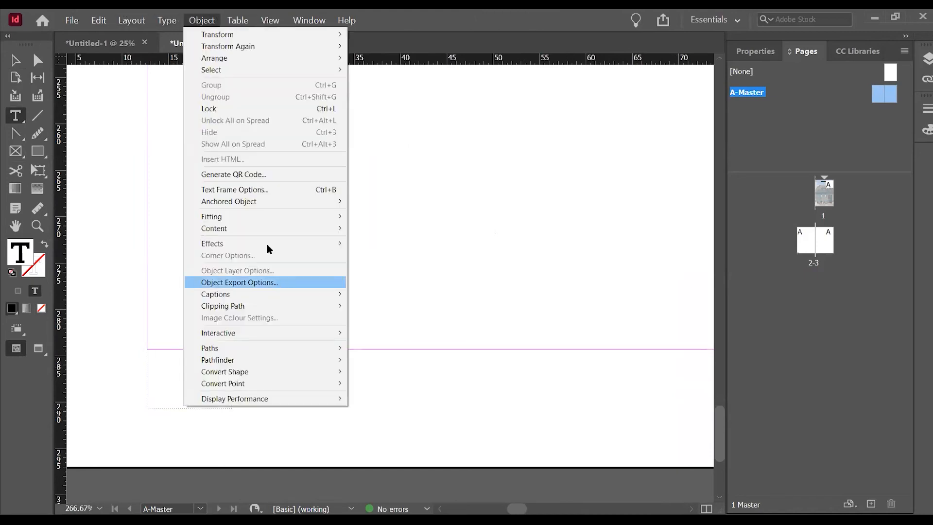
pyautogui.click(167, 19)
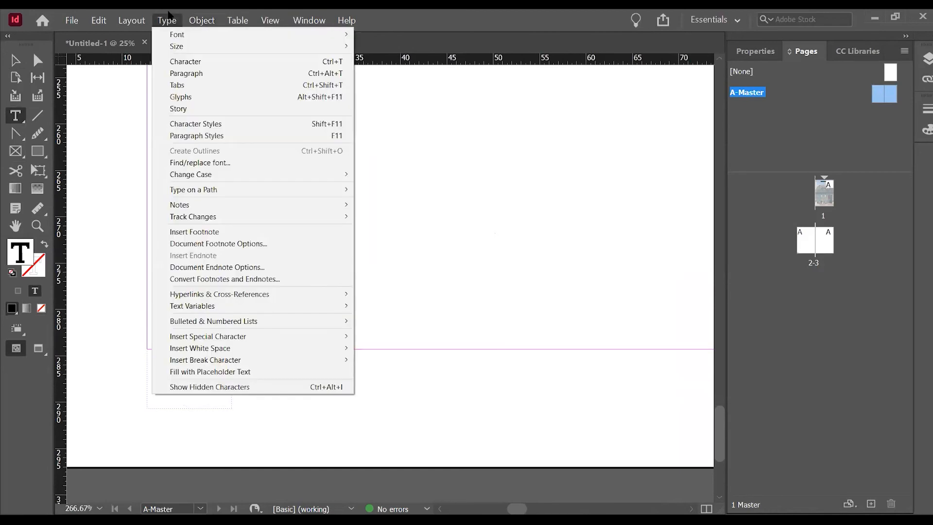
pyautogui.moveTo(343, 336)
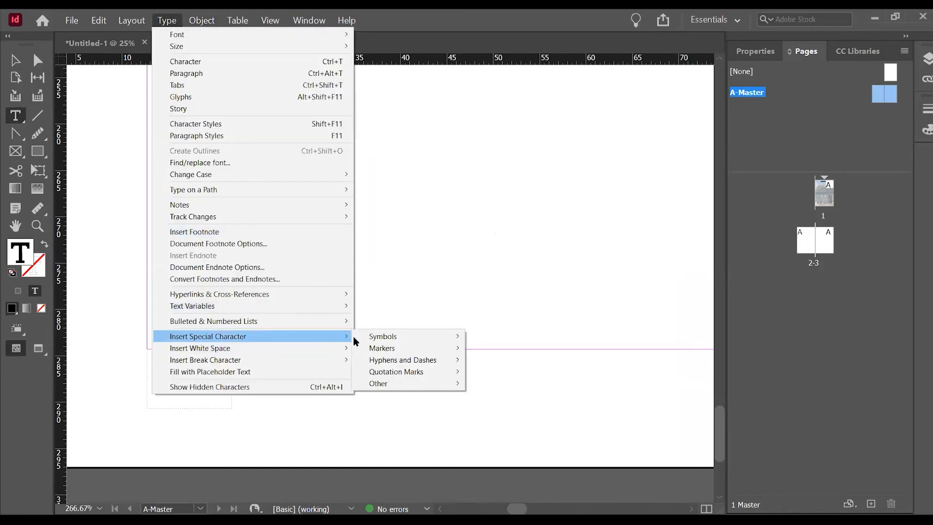
pyautogui.moveTo(430, 349)
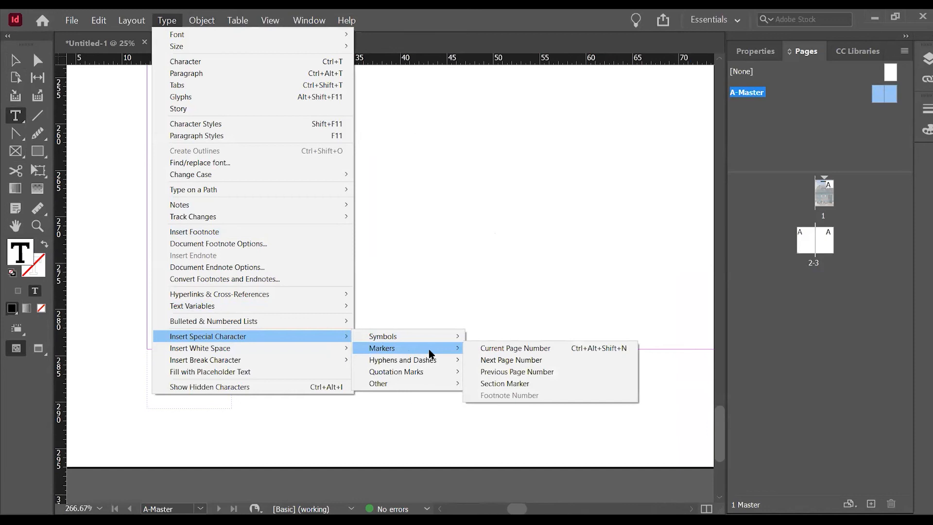
pyautogui.click(520, 346)
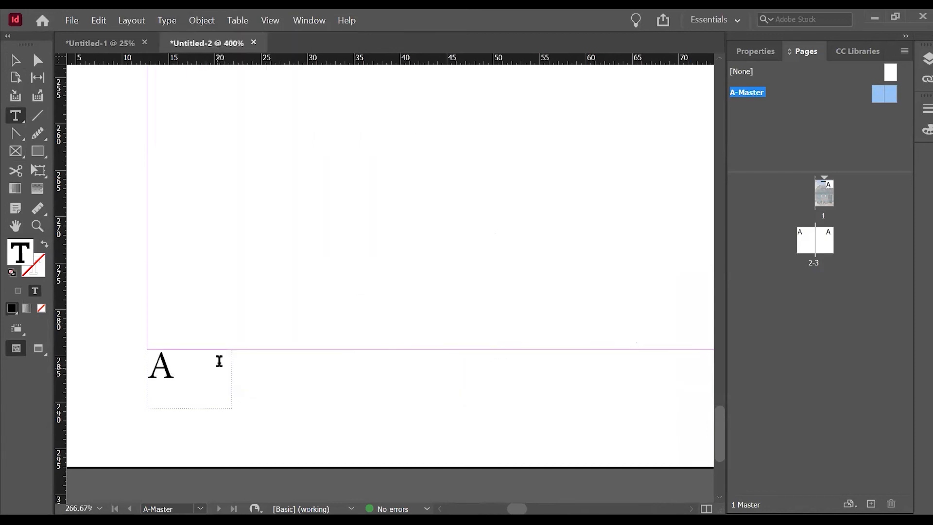
pyautogui.press('Escape')
pyautogui.click(231, 269)
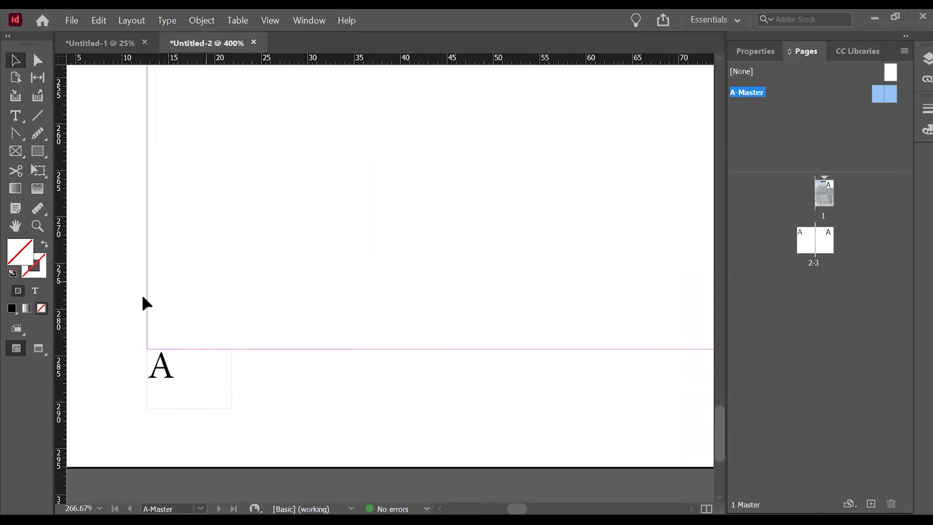
# Copy the page number frame to just below the bottom-right margin corner of the right master page.
pyautogui.scroll(-4, 132, 300)
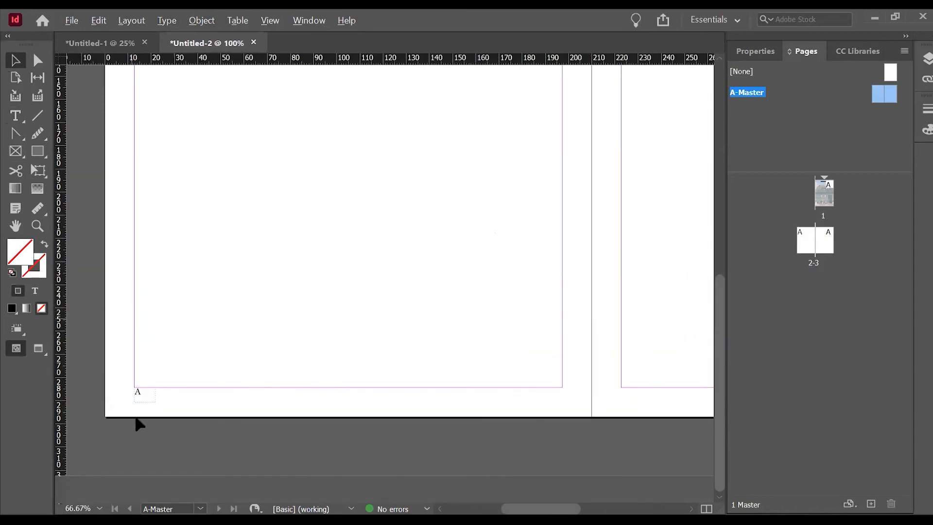
pyautogui.moveTo(136, 393); pyautogui.dragTo(494, 402)
pyautogui.click(486, 412)
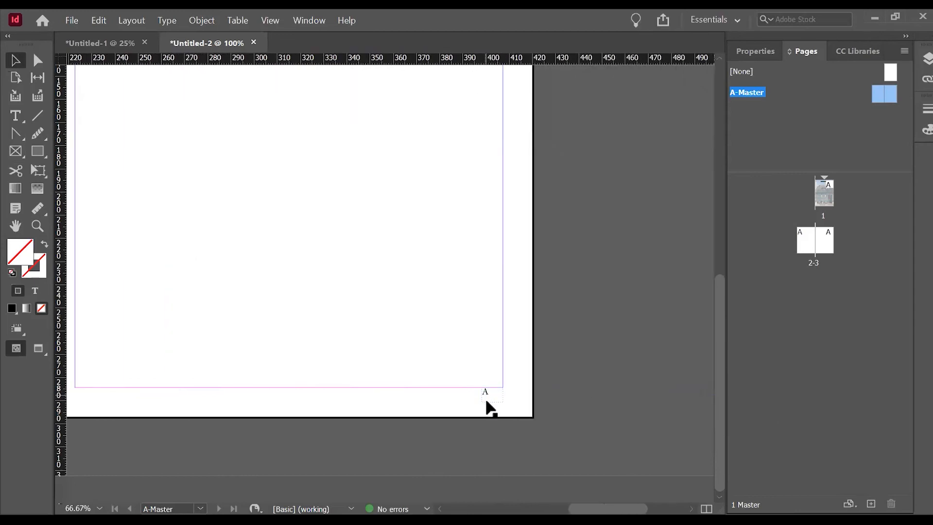
# Justify the right master page's page number text with the last line aligned right.
pyautogui.scroll(1, 487, 402)
pyautogui.click(494, 395)
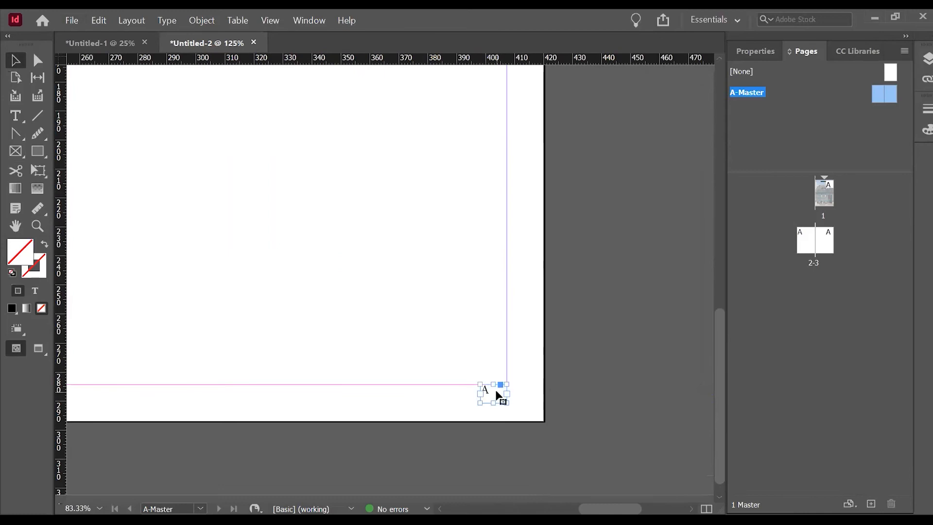
pyautogui.click(769, 54)
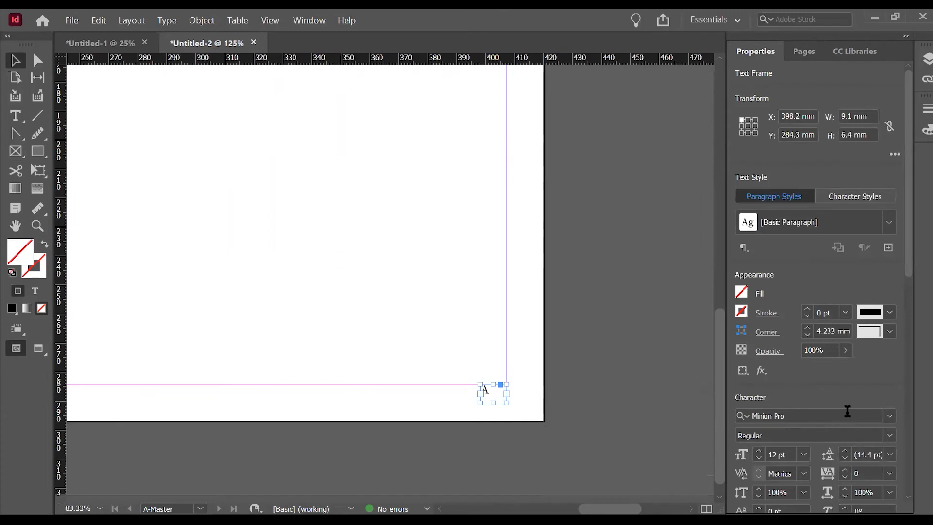
pyautogui.scroll(-2, 901, 375)
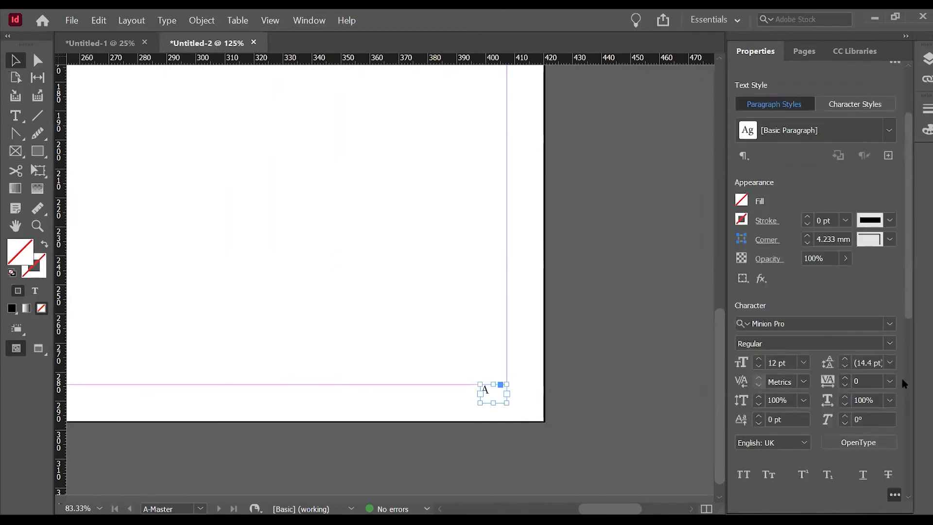
pyautogui.scroll(-2, 904, 412)
pyautogui.click(833, 446)
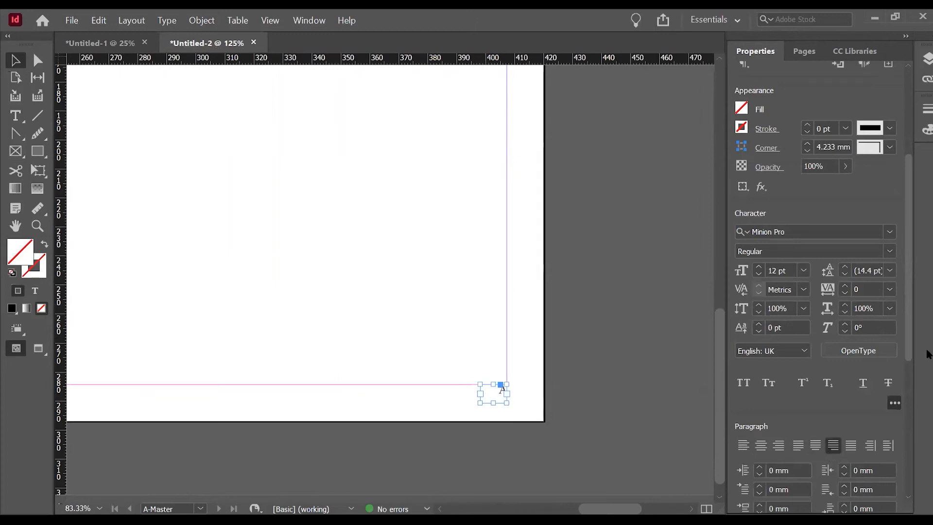
pyautogui.click(620, 354)
# Draw a horizontal line about 393.5 mm long across the top margins of both master pages.
pyautogui.hotkey('ctrl', '-')
pyautogui.hotkey('ctrl', '-')
pyautogui.hotkey('ctrl', '-')
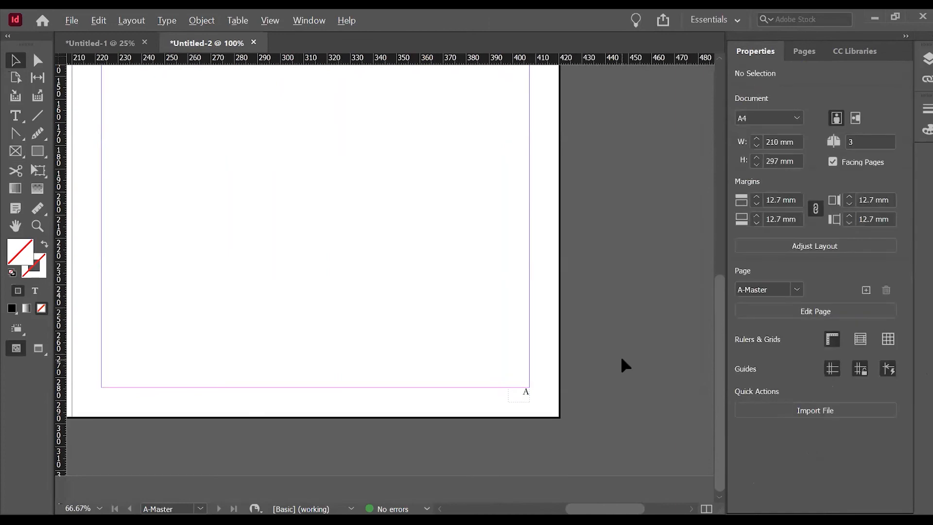
pyautogui.hotkey('ctrl', '-')
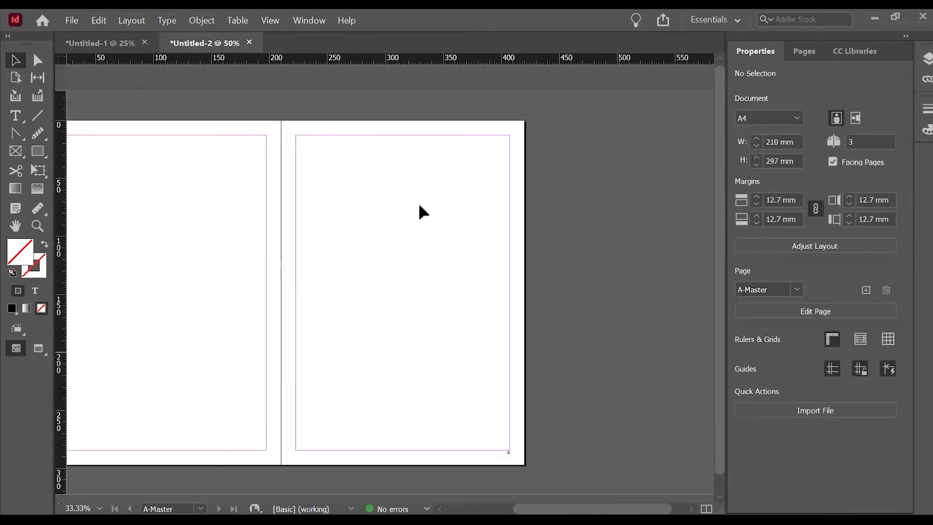
pyautogui.click(38, 116)
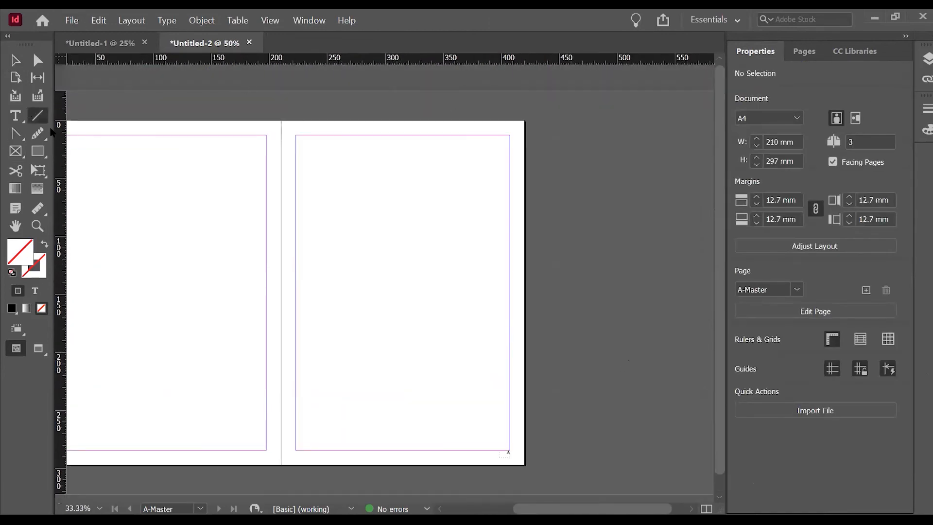
pyautogui.scroll(-1, 321, 145)
pyautogui.scroll(1, 303, 207)
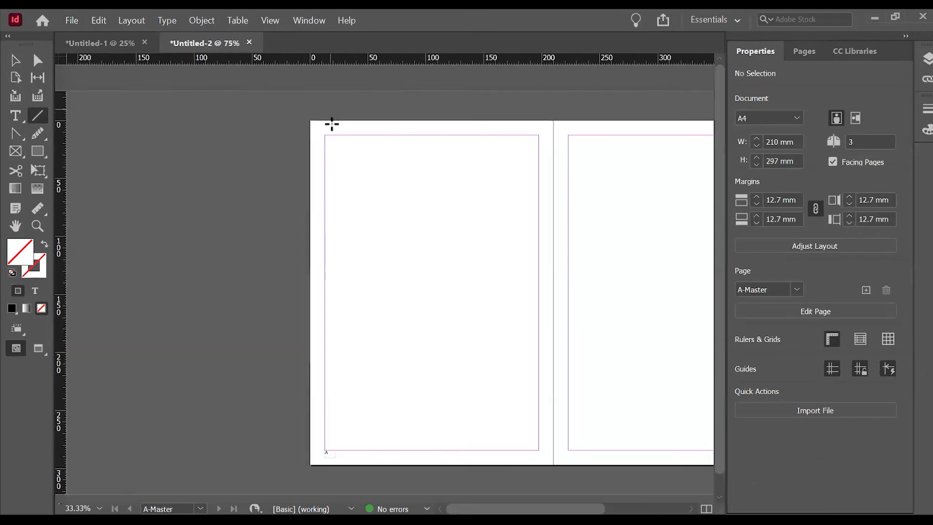
pyautogui.scroll(3, 331, 128)
pyautogui.moveTo(319, 176); pyautogui.dragTo(622, 173)
pyautogui.hotkey('ctrl', 'z')
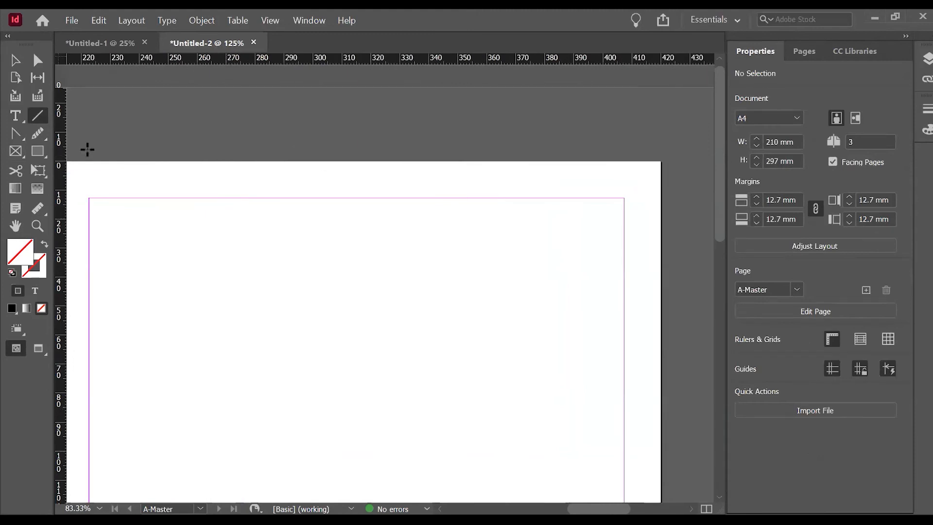
pyautogui.scroll(-4, 540, 167)
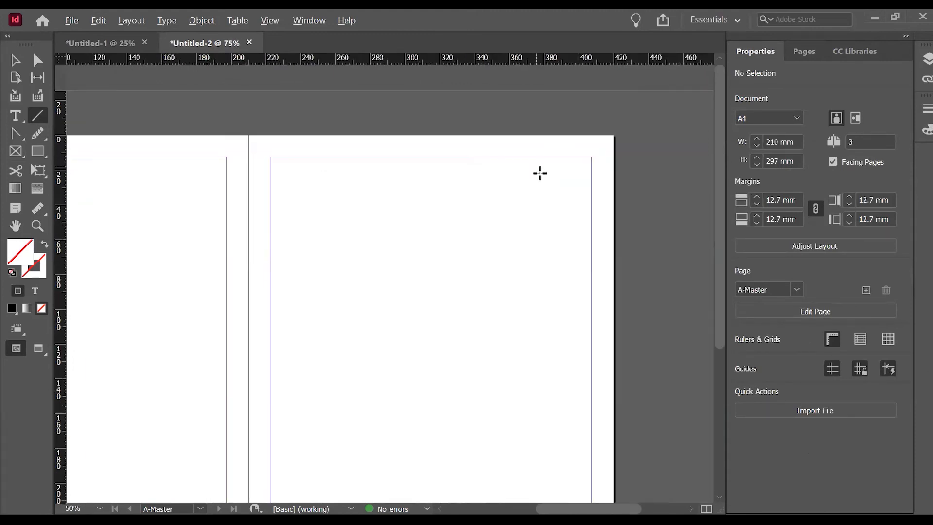
pyautogui.scroll(2, 349, 175)
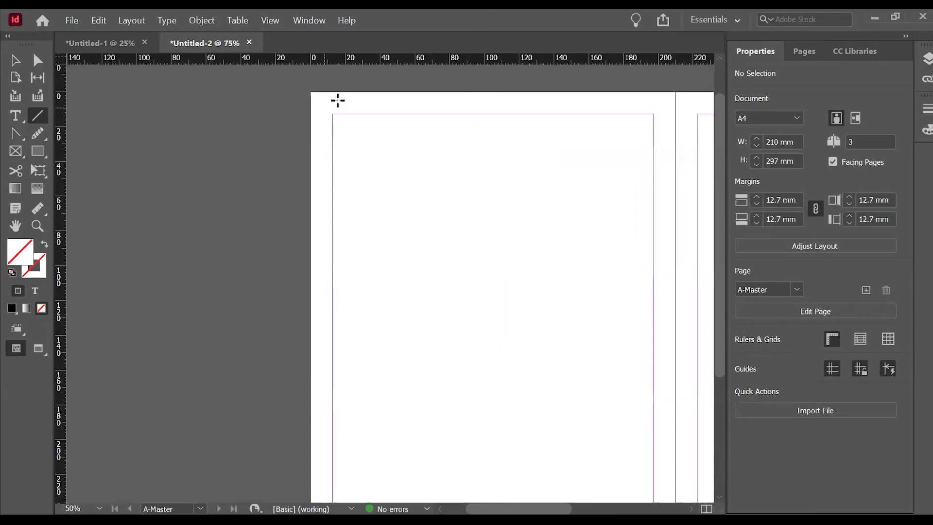
pyautogui.moveTo(335, 103)
pyautogui.mouseDown()
pyautogui.moveTo(485, 94)
pyautogui.moveTo(758, 106)
pyautogui.moveTo(667, 125)
pyautogui.moveTo(671, 109)
pyautogui.mouseUp()
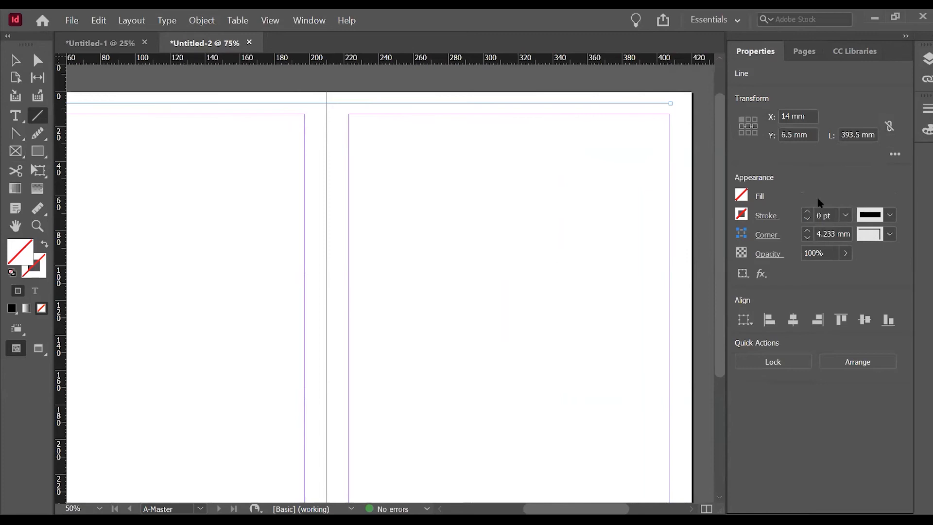
# Set the stroke weight of the horizontal line across the master spread to 2 pt.
pyautogui.click(806, 213)
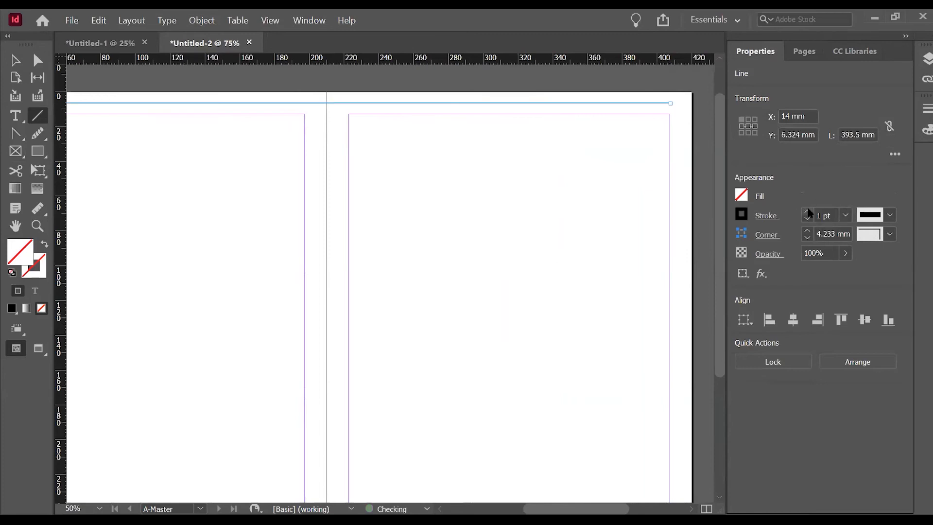
pyautogui.click(807, 212)
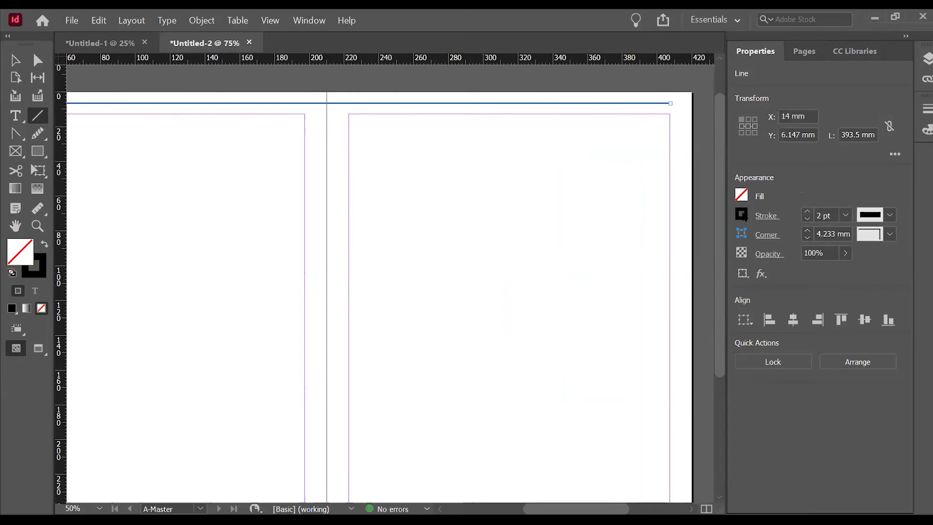
pyautogui.click(742, 213)
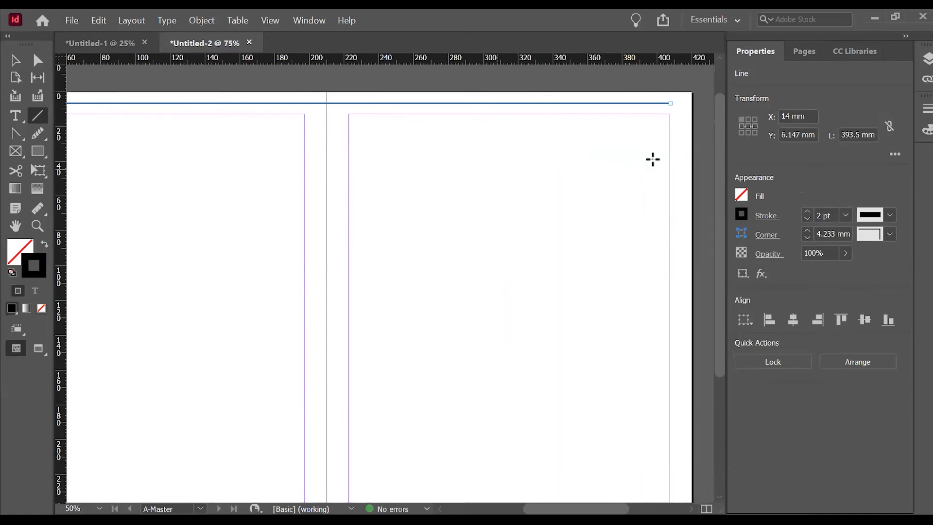
# Shorten the horizontal line from both ends to about 344 mm, so it starts at about X 36 mm.
pyautogui.click(16, 63)
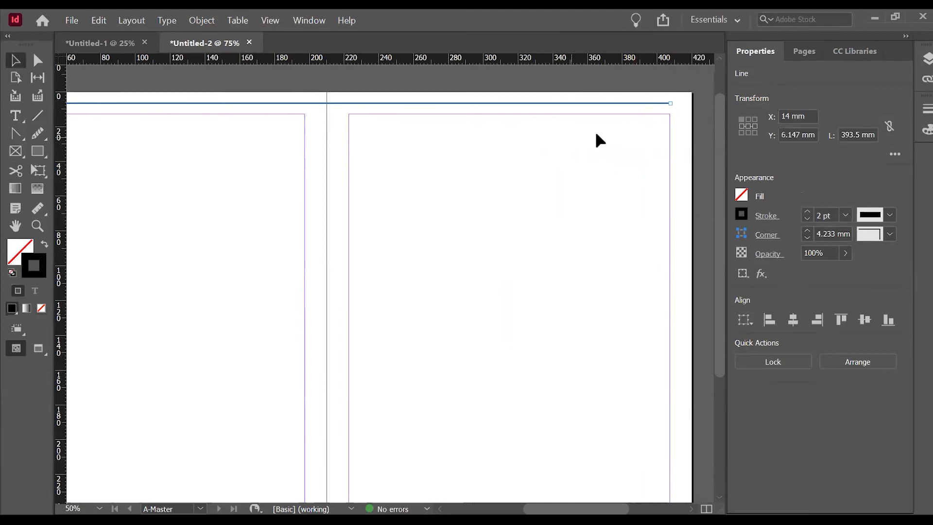
pyautogui.moveTo(670, 103); pyautogui.dragTo(623, 104)
pyautogui.scroll(-1, 655, 130)
pyautogui.scroll(1, 204, 127)
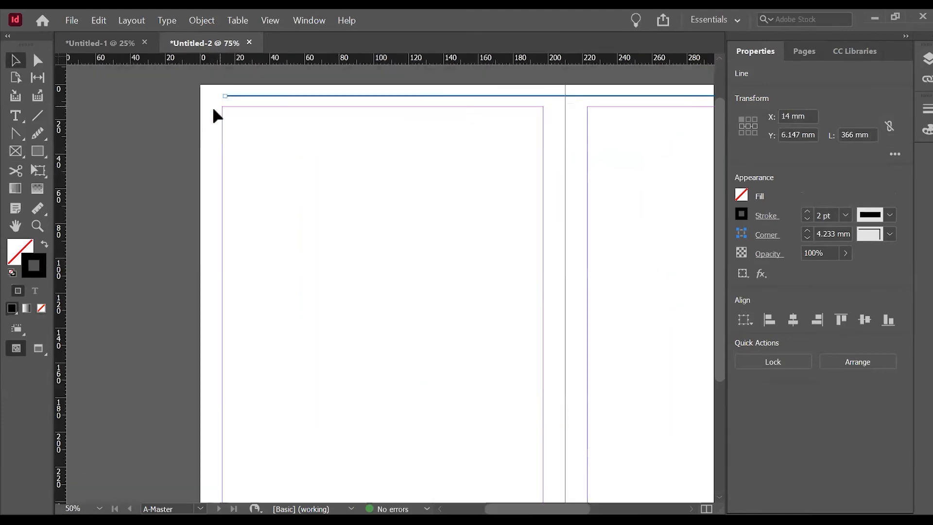
pyautogui.moveTo(225, 94); pyautogui.dragTo(263, 95)
pyautogui.scroll(-1, 225, 131)
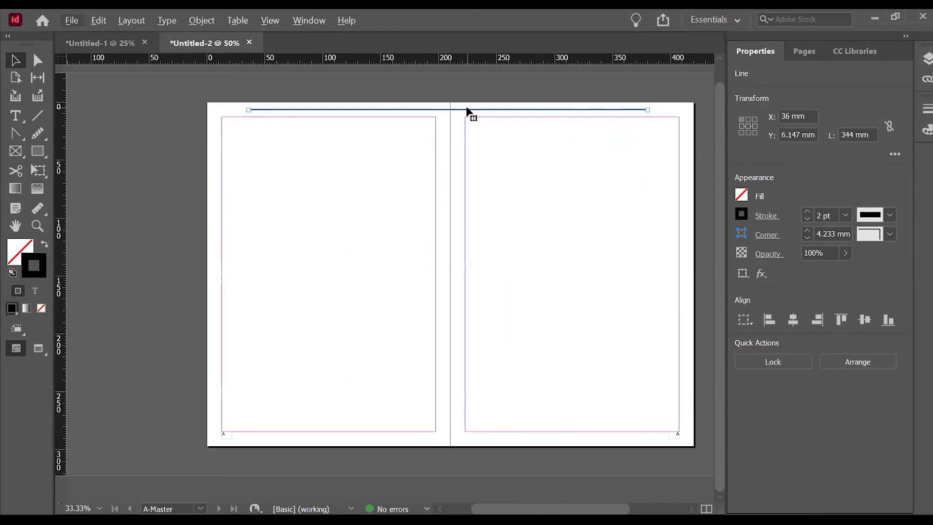
# Shift the horizontal line slightly right to X 38 mm, keeping it level, and deselect it.
pyautogui.moveTo(468, 115); pyautogui.dragTo(470, 108)
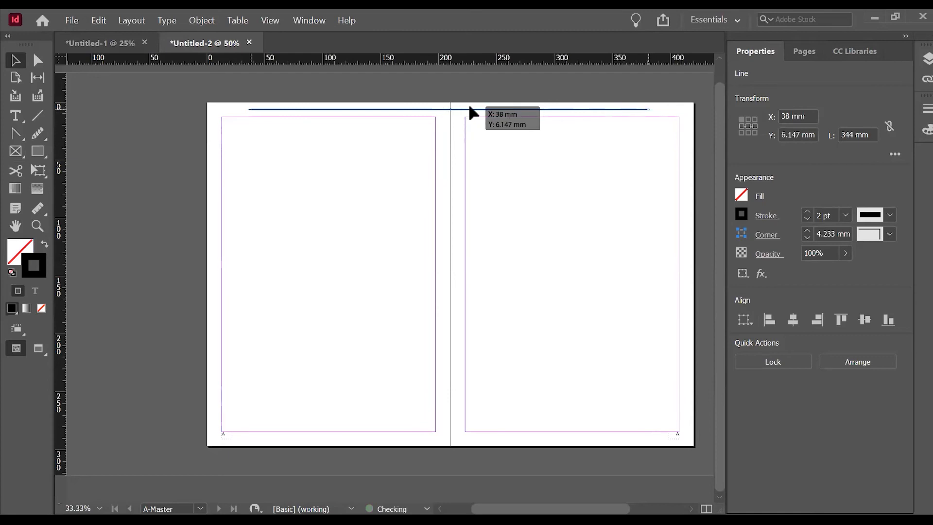
pyautogui.moveTo(470, 107); pyautogui.dragTo(470, 108)
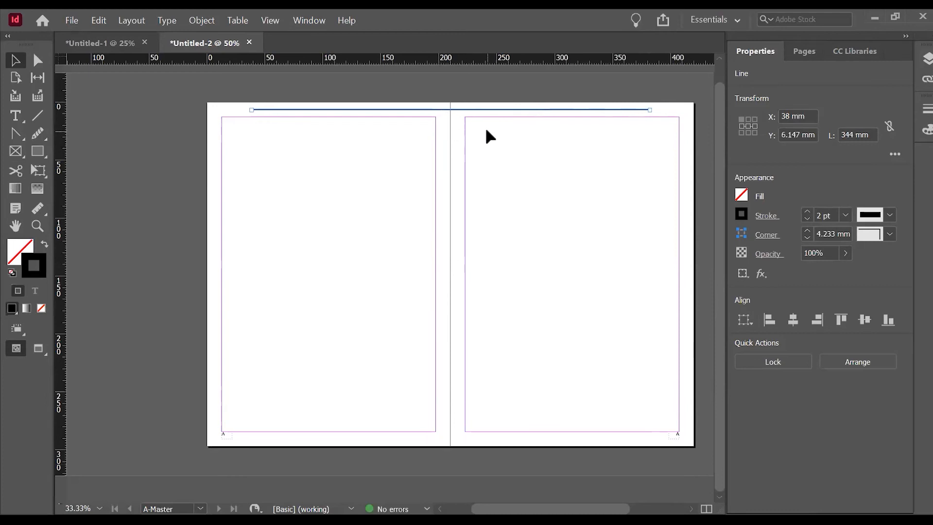
pyautogui.click(548, 209)
# Open the page 2-3 spread and check the page numbers and header line on it and the cover.
pyautogui.click(804, 51)
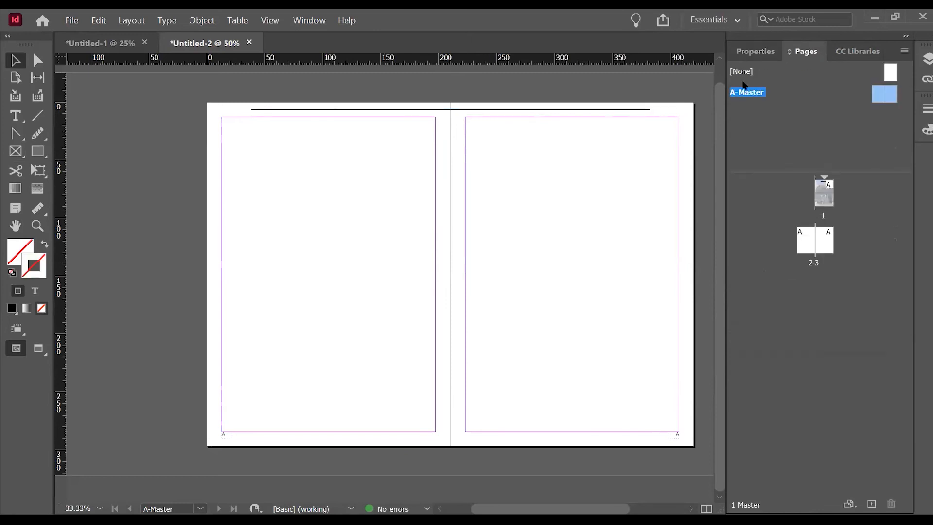
pyautogui.doubleClick(807, 242)
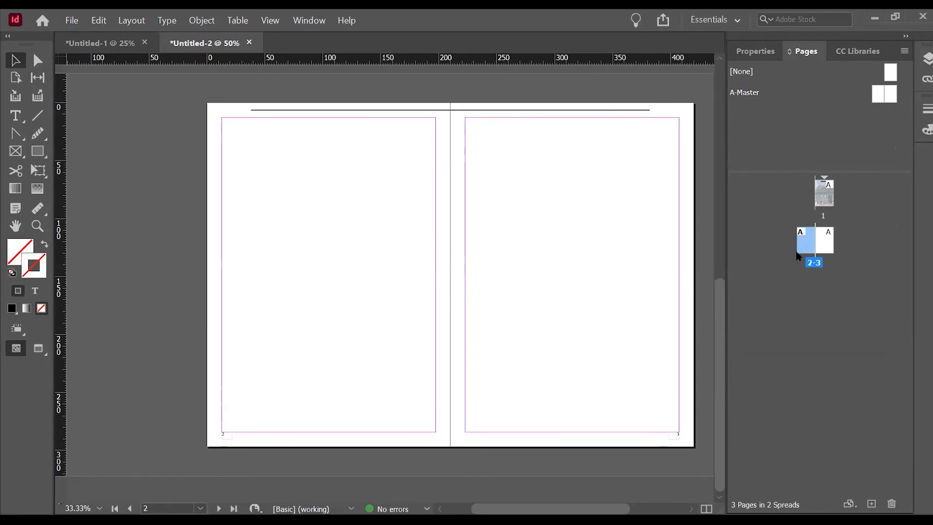
pyautogui.scroll(10, 598, 217)
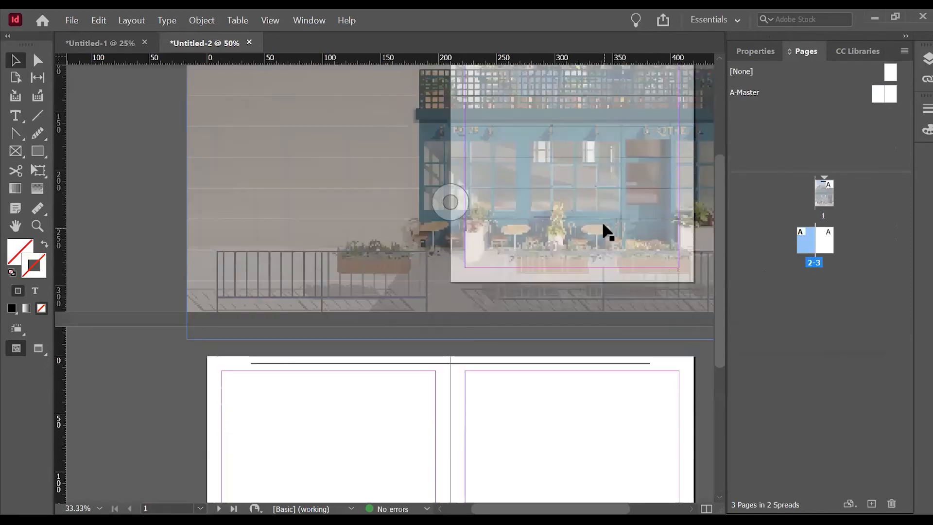
pyautogui.scroll(-4, 547, 241)
pyautogui.scroll(3, 676, 343)
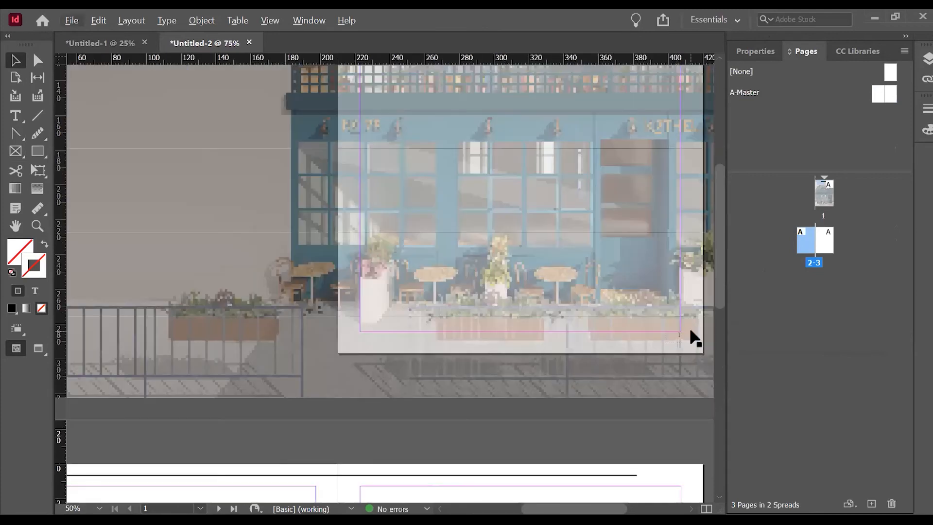
# Add a new two-page spread, pages 4-5, after the 2-3 spread.
pyautogui.scroll(-10, 611, 334)
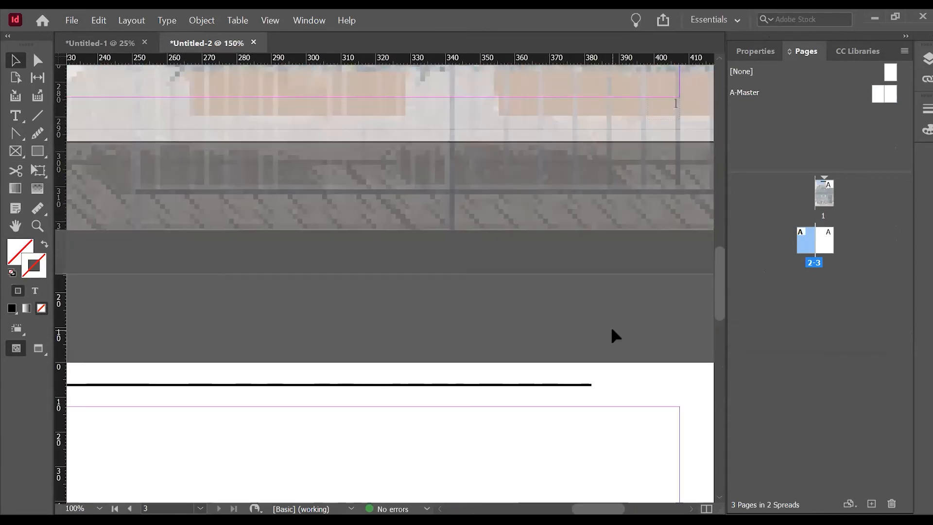
pyautogui.scroll(-4, 630, 301)
pyautogui.scroll(-1, 631, 358)
pyautogui.scroll(-3, 205, 412)
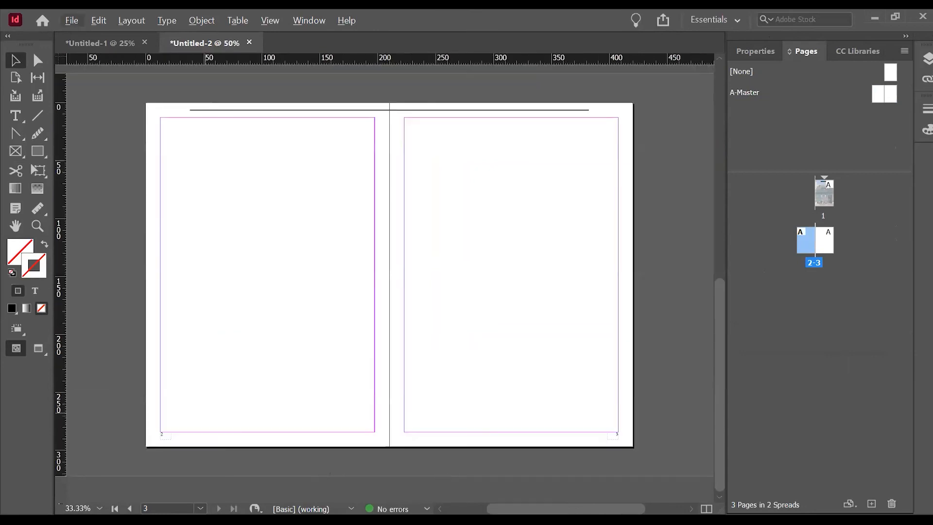
pyautogui.scroll(2, 209, 445)
pyautogui.scroll(-1, 238, 422)
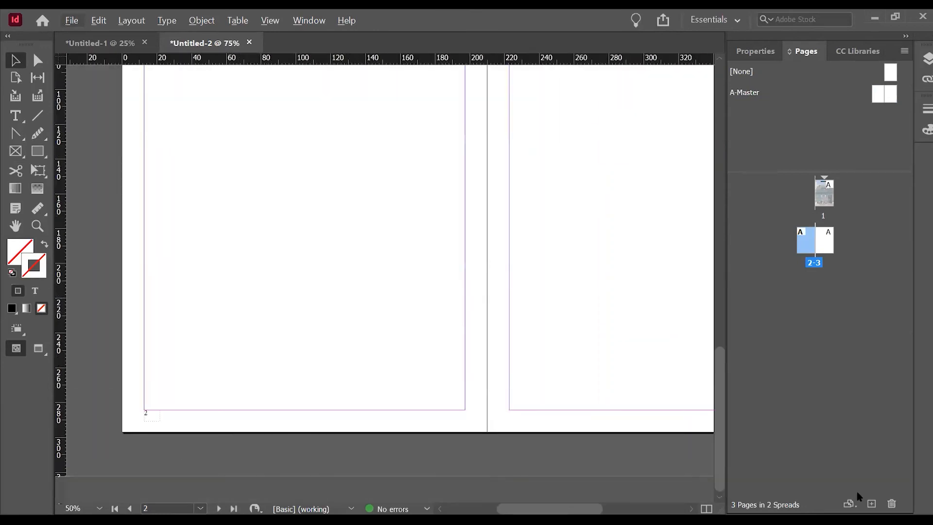
pyautogui.click(871, 504)
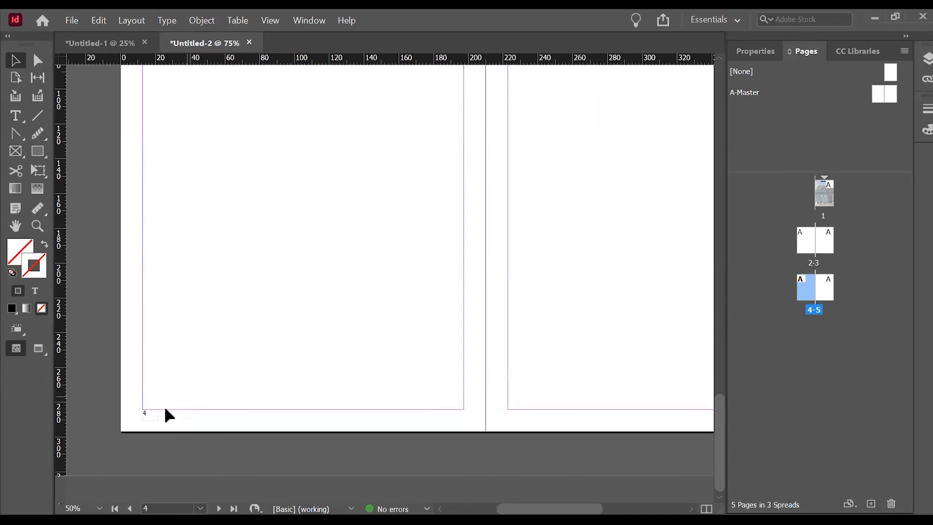
pyautogui.click(563, 518)
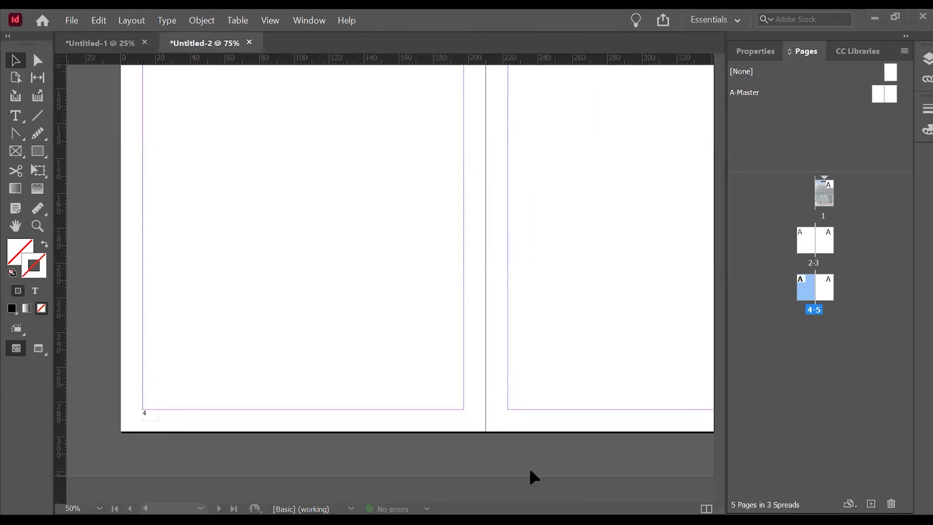
pyautogui.click(558, 511)
pyautogui.moveTo(574, 508)
pyautogui.mouseDown()
pyautogui.moveTo(624, 504)
pyautogui.moveTo(570, 491)
pyautogui.mouseUp()
# Apply the [None] master to page 1 so the cover carries no master items.
pyautogui.scroll(12, 526, 430)
pyautogui.scroll(-1, 516, 374)
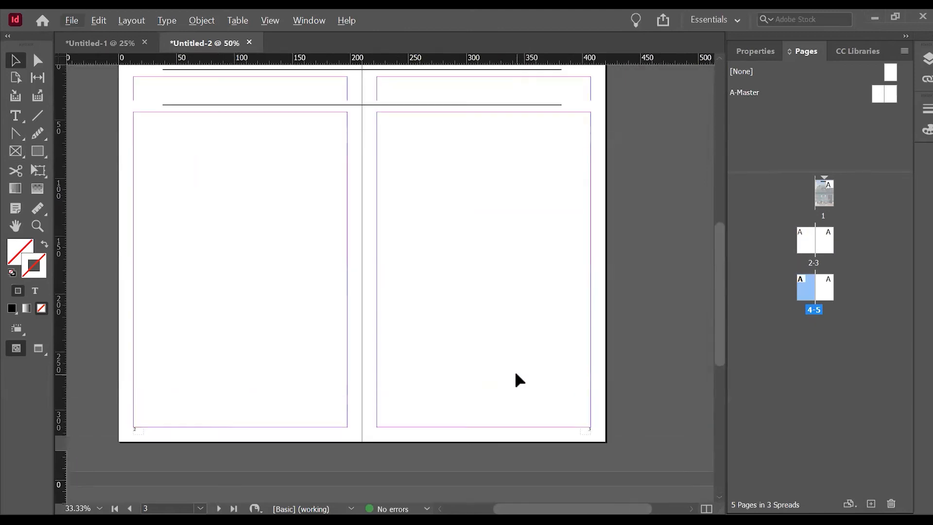
pyautogui.scroll(10, 506, 340)
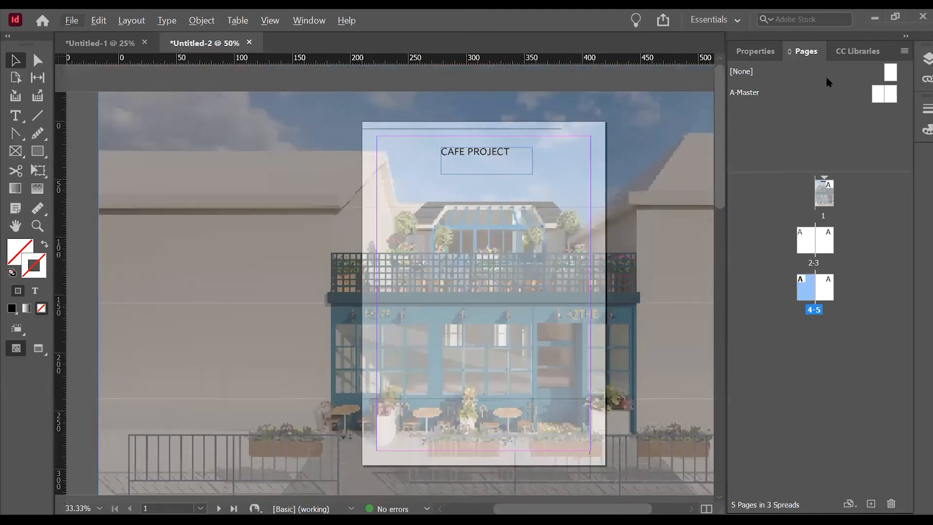
pyautogui.click(825, 193)
pyautogui.rightClick(825, 192)
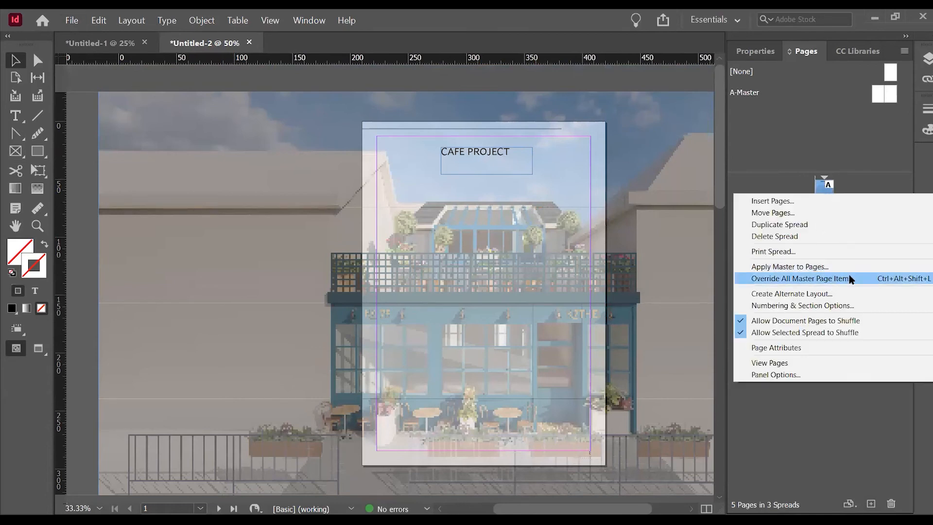
pyautogui.click(790, 266)
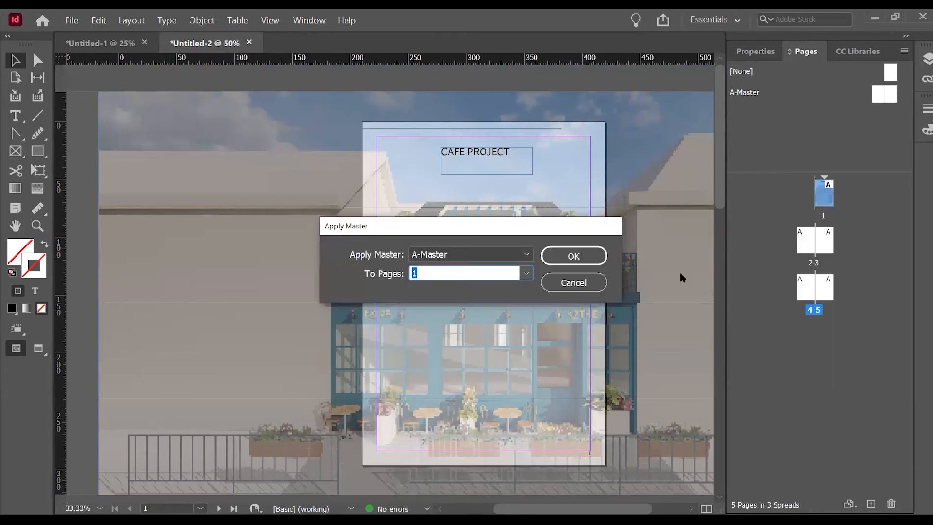
pyautogui.click(527, 254)
pyautogui.click(508, 275)
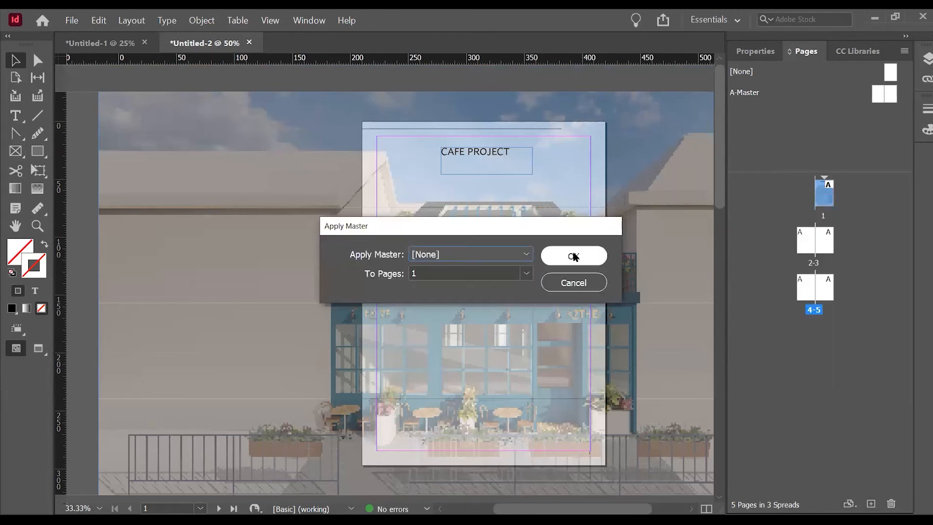
pyautogui.click(574, 254)
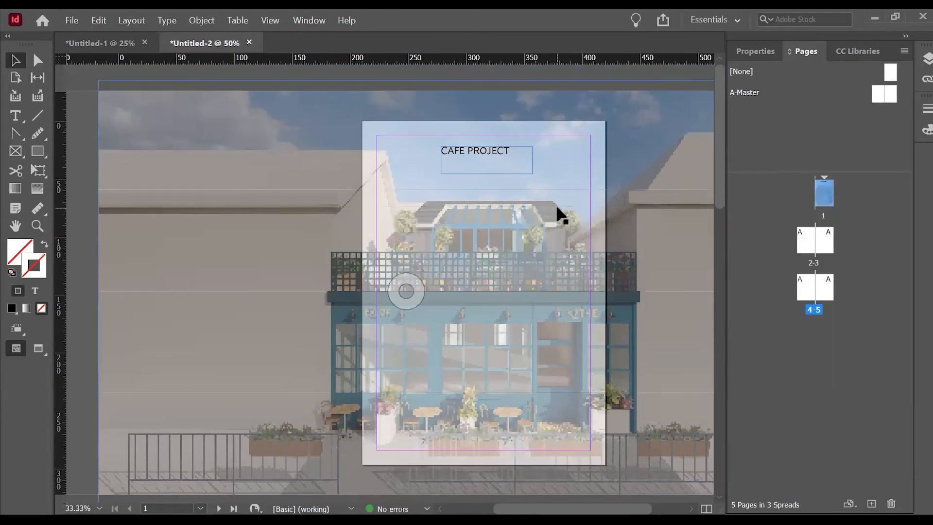
# Place a copy of the faded cafe image from the cover onto the 2-3 spread, with the cafe over page 2.
pyautogui.scroll(-10, 556, 209)
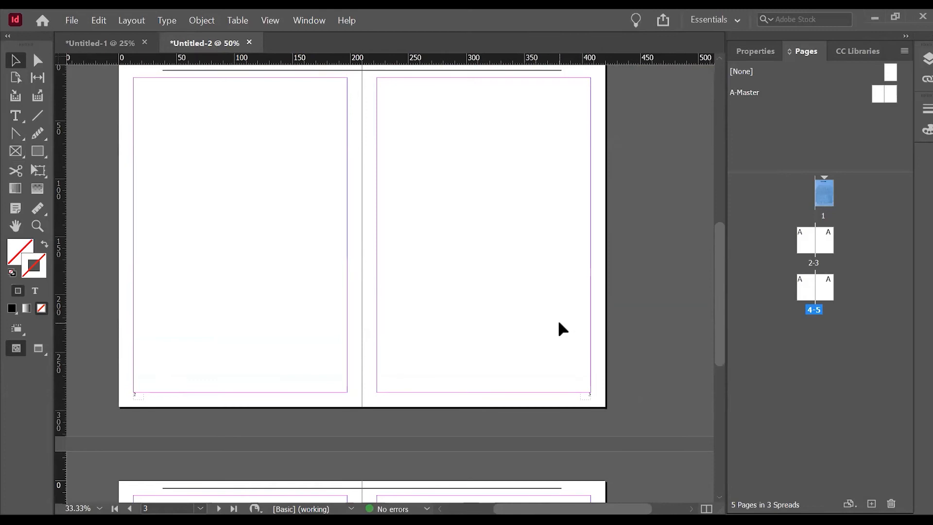
pyautogui.scroll(4, 562, 329)
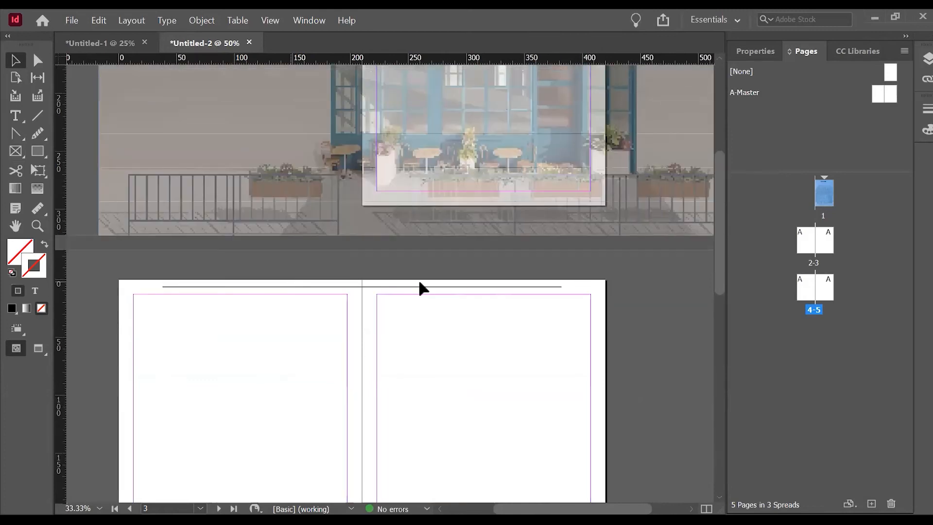
pyautogui.scroll(-2, 380, 280)
pyautogui.scroll(2, 372, 282)
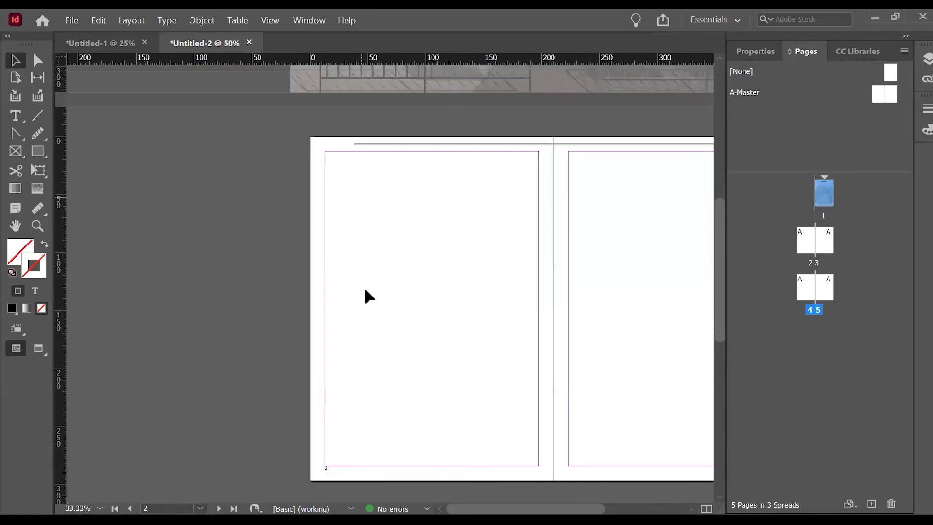
pyautogui.moveTo(552, 74); pyautogui.dragTo(466, 402)
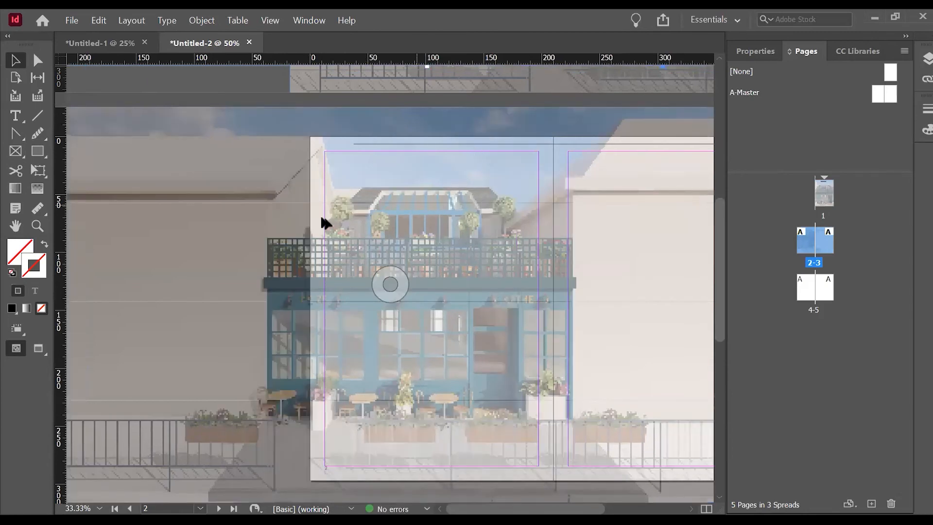
# Crop the copied cafe image's right edge back to the spine between pages 2 and 3.
pyautogui.scroll(-3, 458, 288)
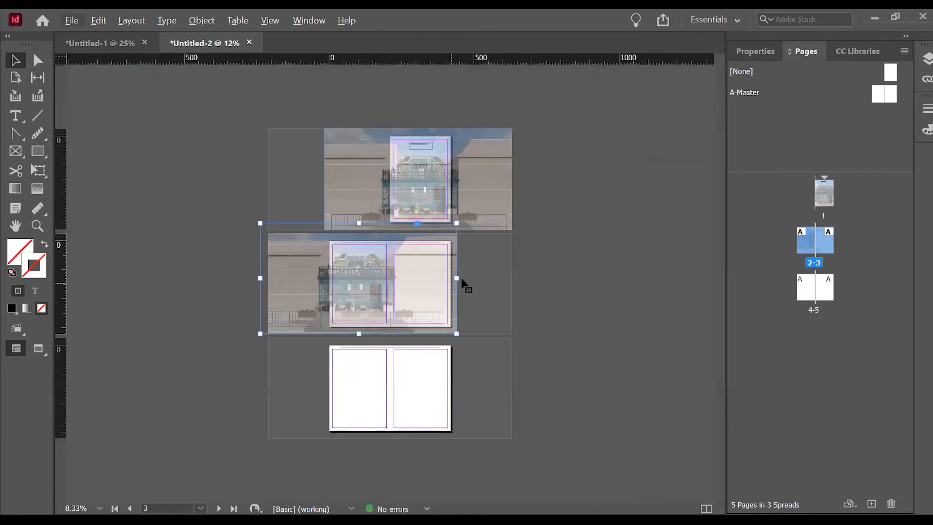
pyautogui.moveTo(452, 283); pyautogui.dragTo(390, 281)
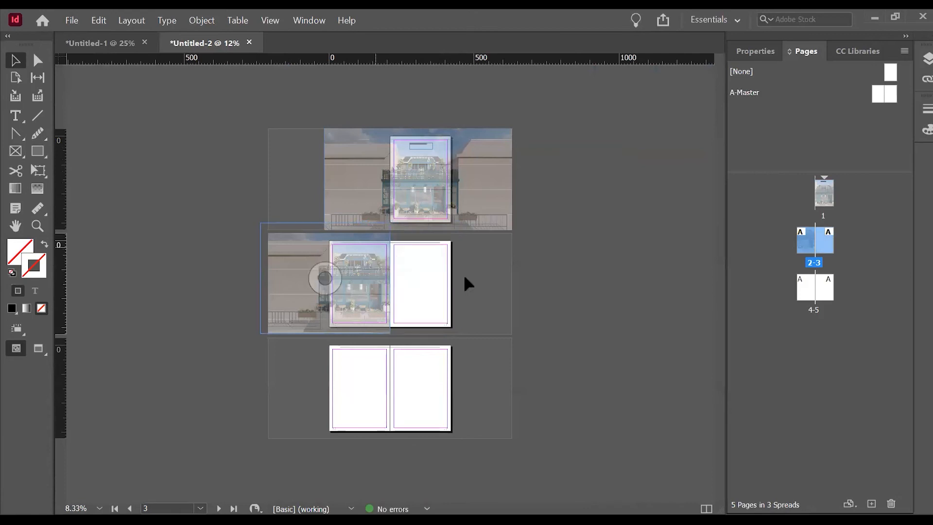
pyautogui.scroll(2, 364, 278)
pyautogui.scroll(2, 370, 281)
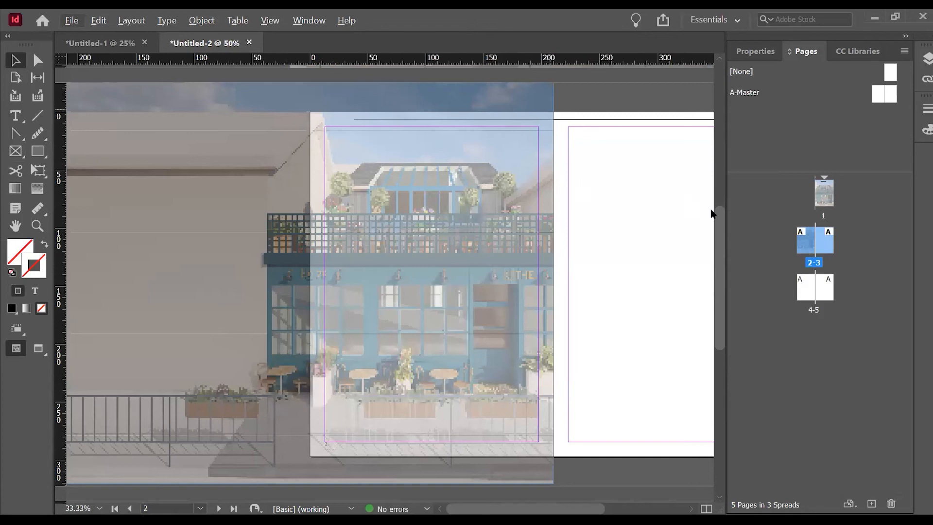
# Create a new two-page A4 master with prefix B, based on no other master.
pyautogui.click(790, 128)
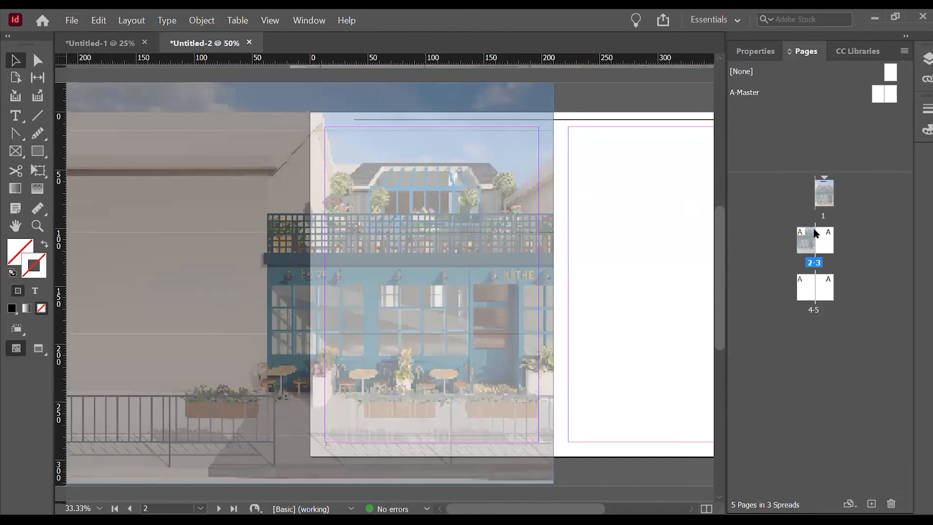
pyautogui.rightClick(784, 124)
pyautogui.click(770, 116)
pyautogui.rightClick(844, 138)
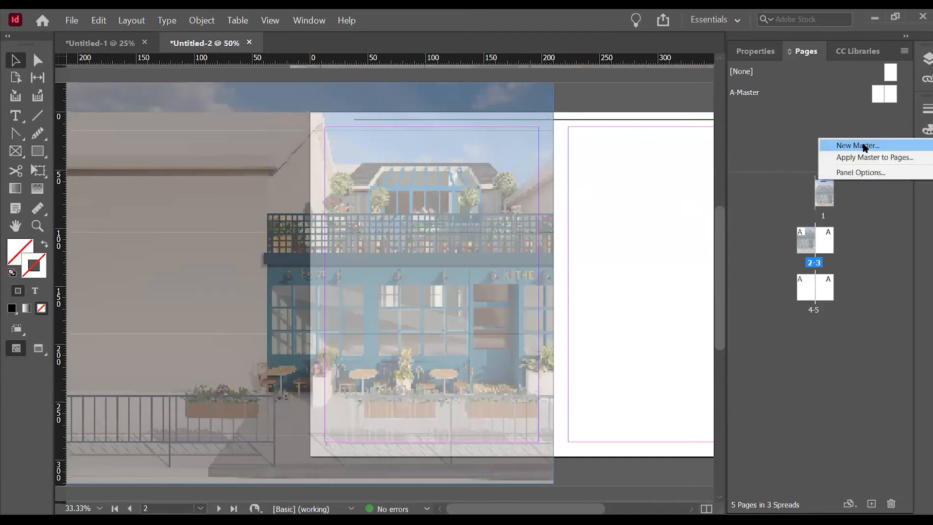
pyautogui.click(865, 145)
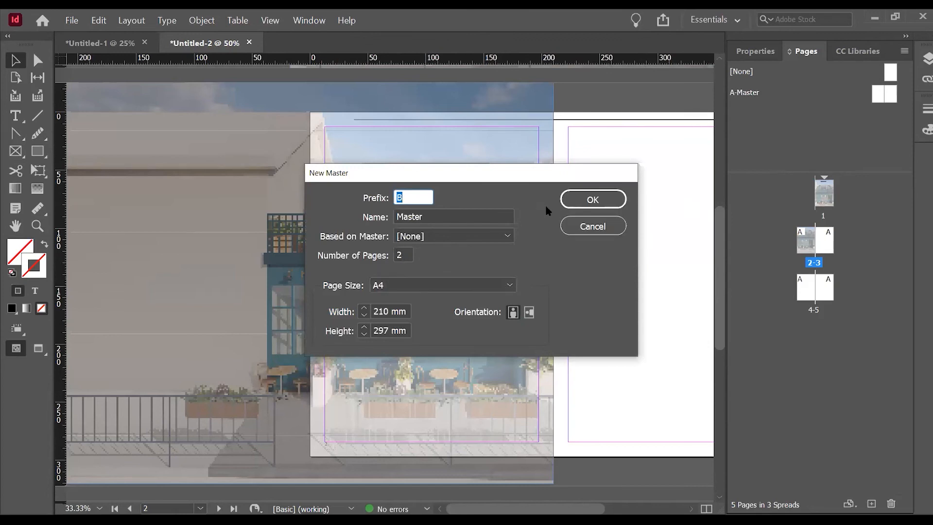
pyautogui.click(586, 203)
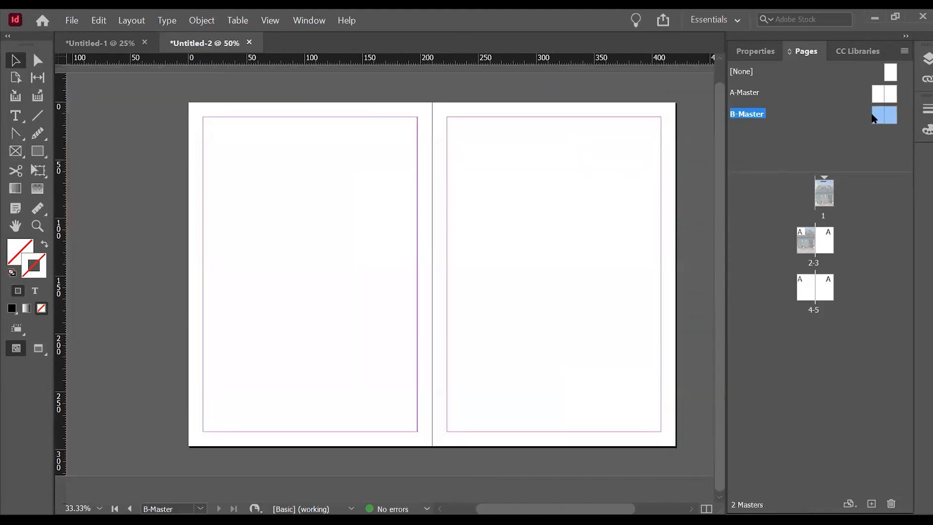
# Draw a text frame about 16 by 10 mm below the bottom margin at the outer corner of B-Master's right page.
pyautogui.scroll(1, 520, 299)
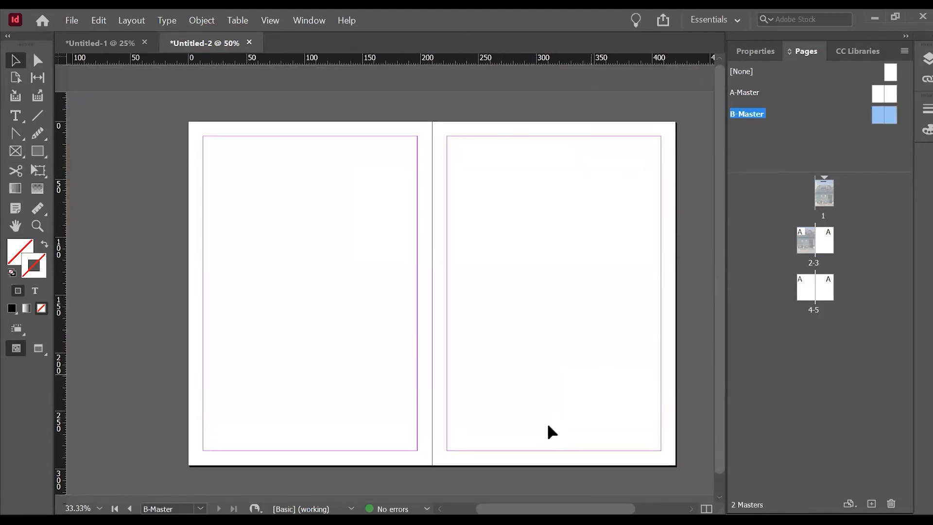
pyautogui.click(15, 117)
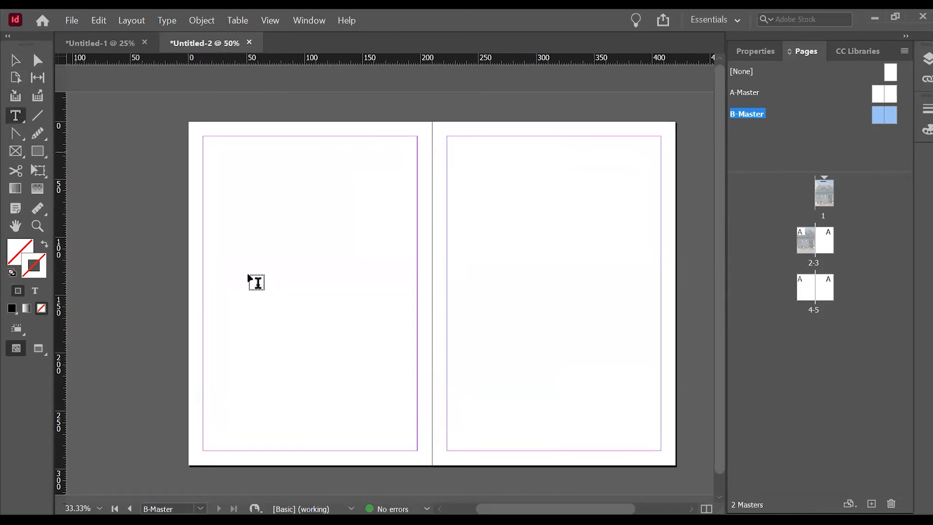
pyautogui.scroll(2, 646, 455)
pyautogui.scroll(1, 642, 433)
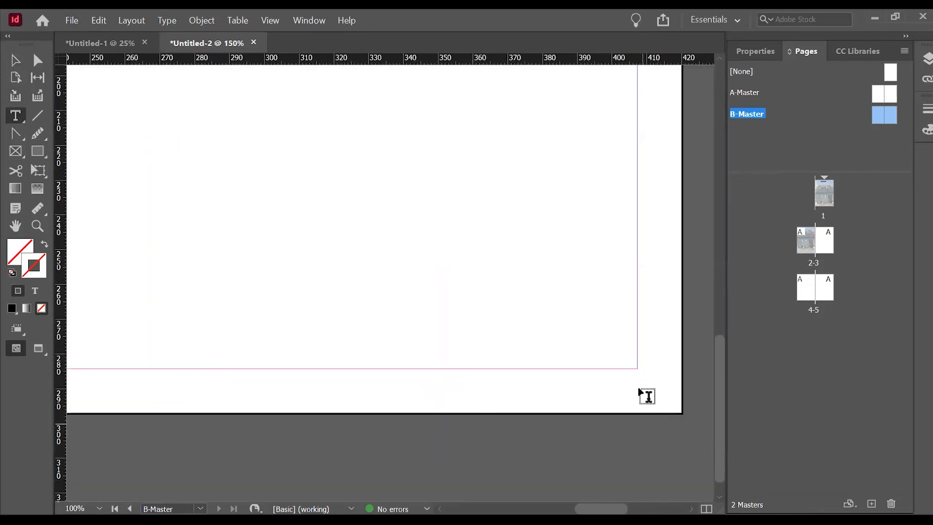
pyautogui.scroll(1, 646, 379)
pyautogui.moveTo(638, 365); pyautogui.dragTo(562, 408)
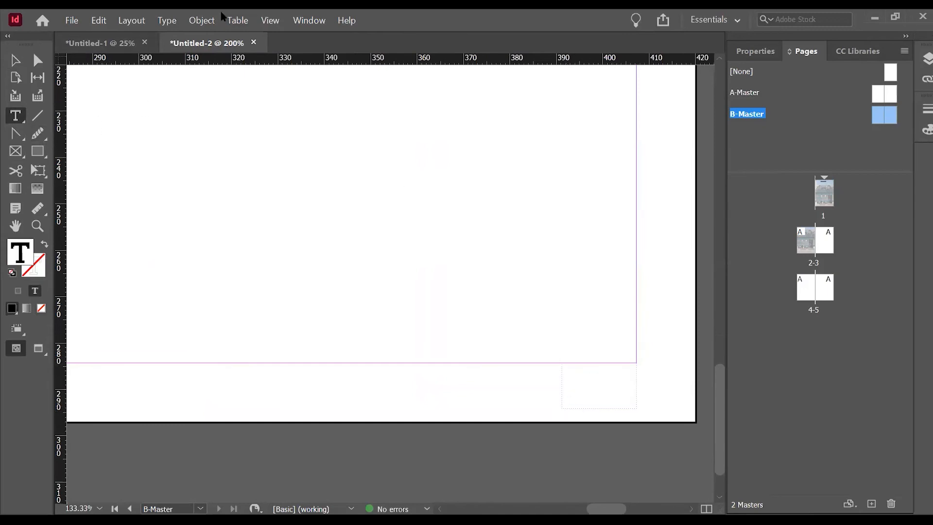
# Insert the current page number marker into the new text frame on B-Master.
pyautogui.click(167, 21)
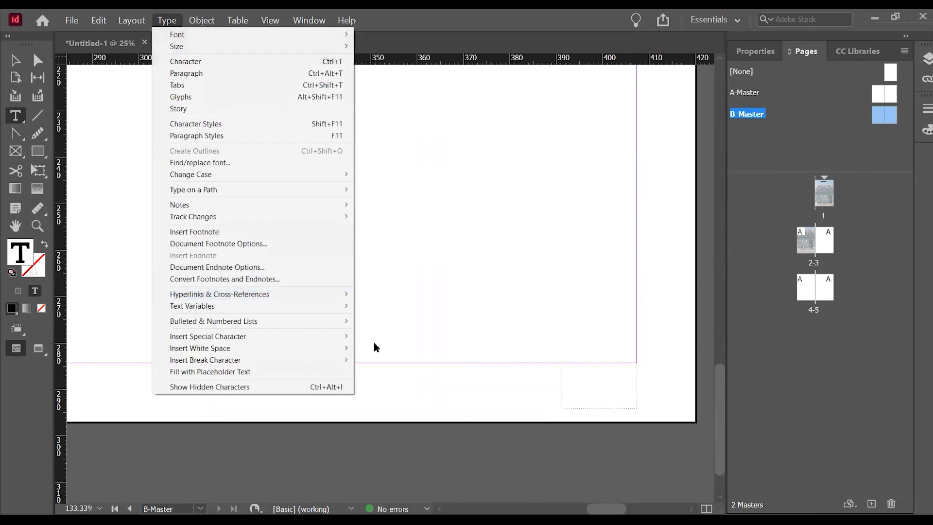
pyautogui.moveTo(346, 336)
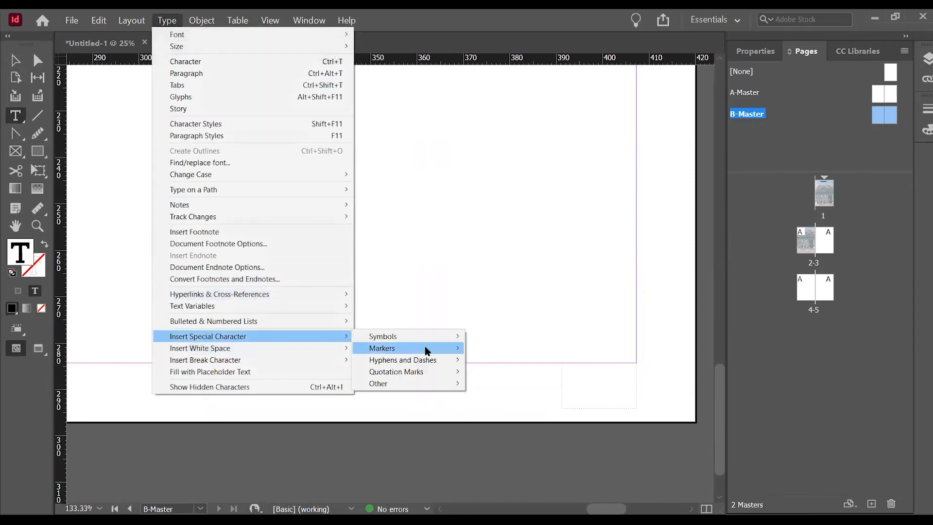
pyautogui.moveTo(425, 348)
pyautogui.click(515, 348)
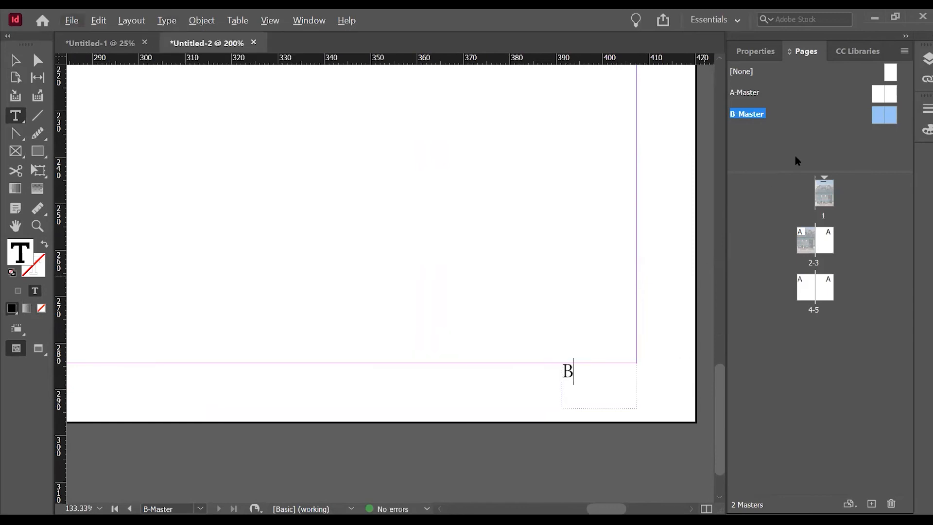
pyautogui.press('alt')
pyautogui.press('Escape')
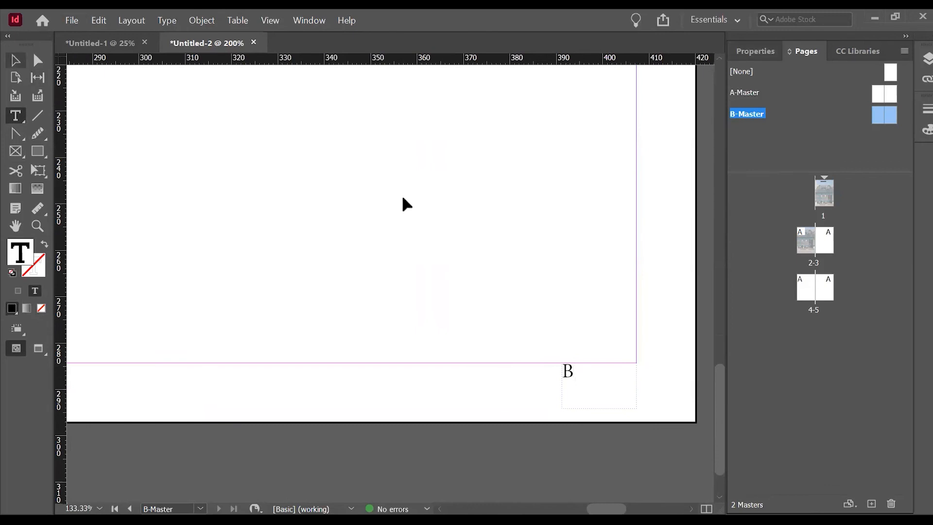
# Justify the B-Master page number with its last line aligned right, and deselect the frame.
pyautogui.click(754, 49)
pyautogui.click(566, 372)
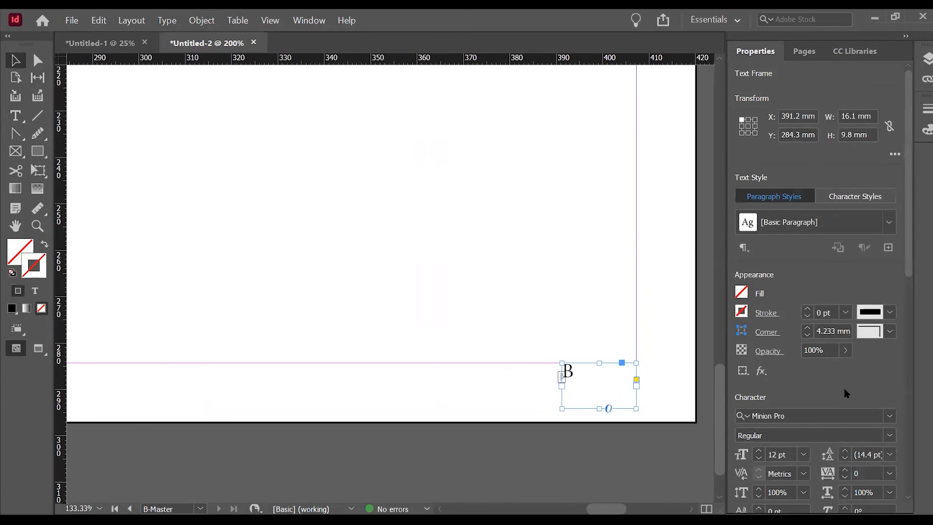
pyautogui.scroll(-3, 877, 370)
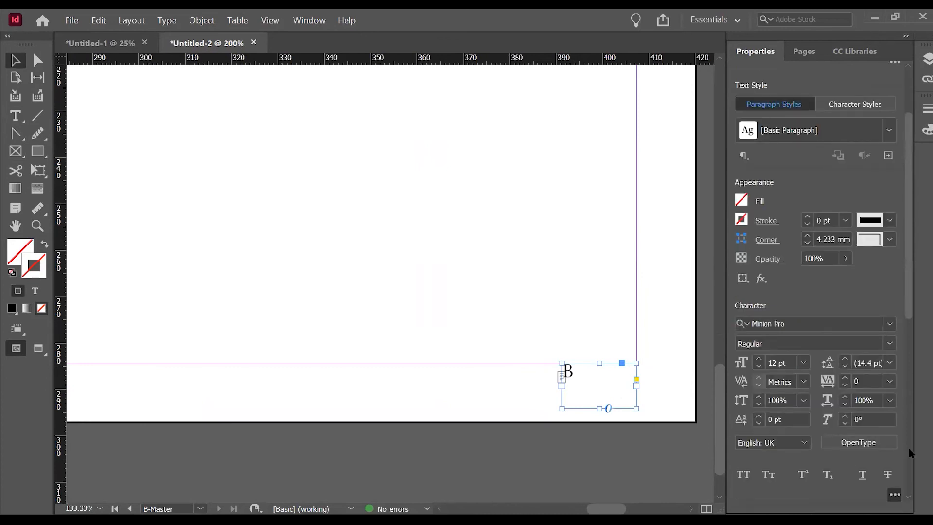
pyautogui.scroll(-1, 899, 453)
pyautogui.scroll(-6, 834, 474)
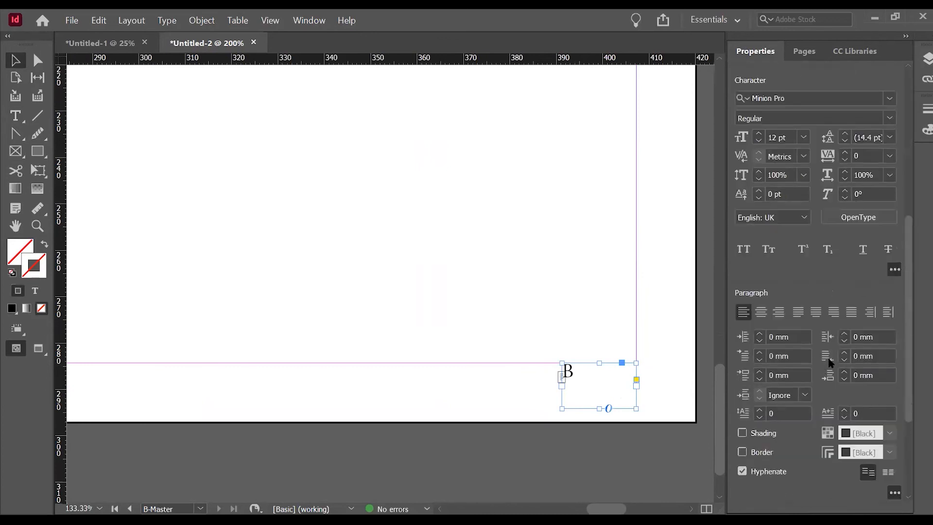
pyautogui.click(834, 312)
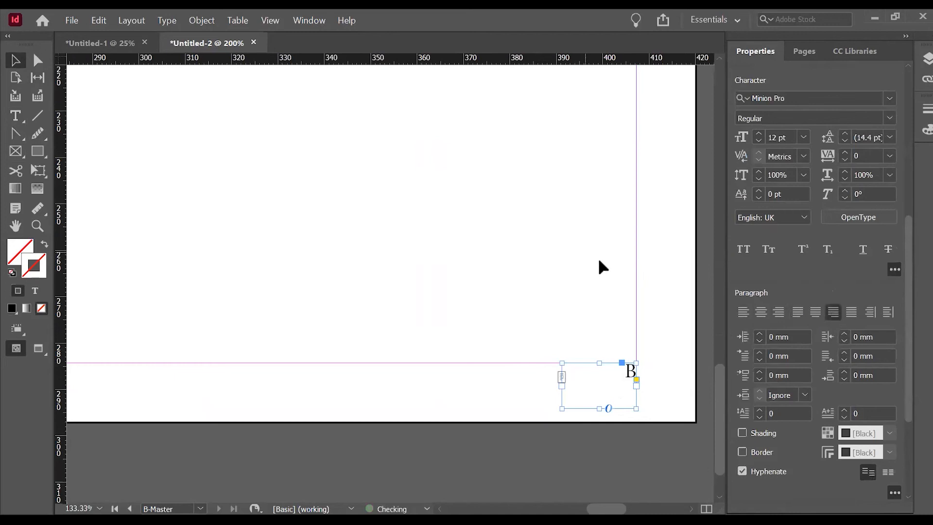
pyautogui.click(683, 343)
pyautogui.hotkey('ctrl', 'alt', '0')
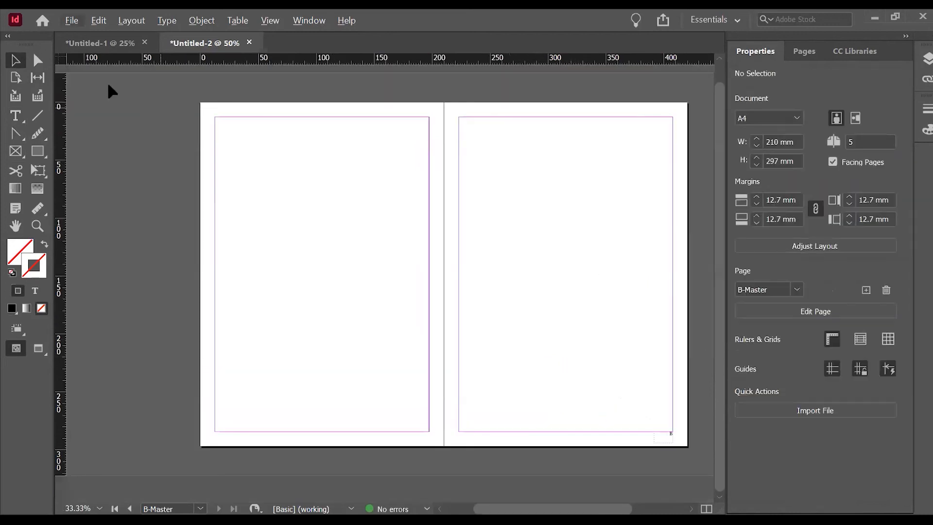
# Copy the header line from A-Master and paste it in place on B-Master.
pyautogui.click(802, 52)
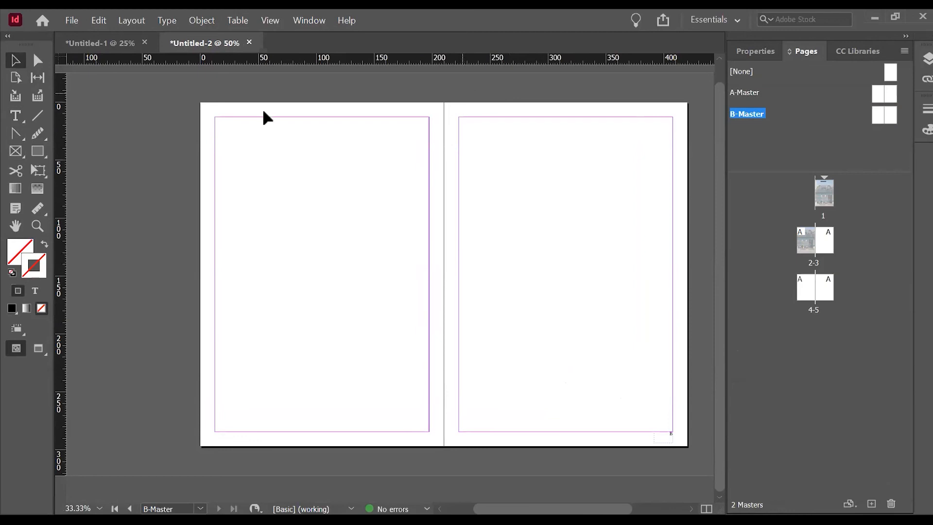
pyautogui.doubleClick(879, 96)
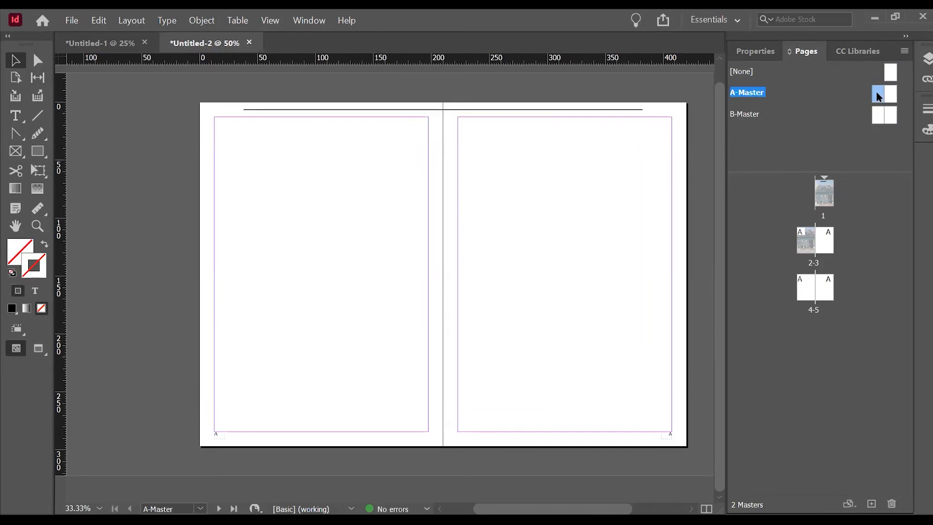
pyautogui.click(599, 109)
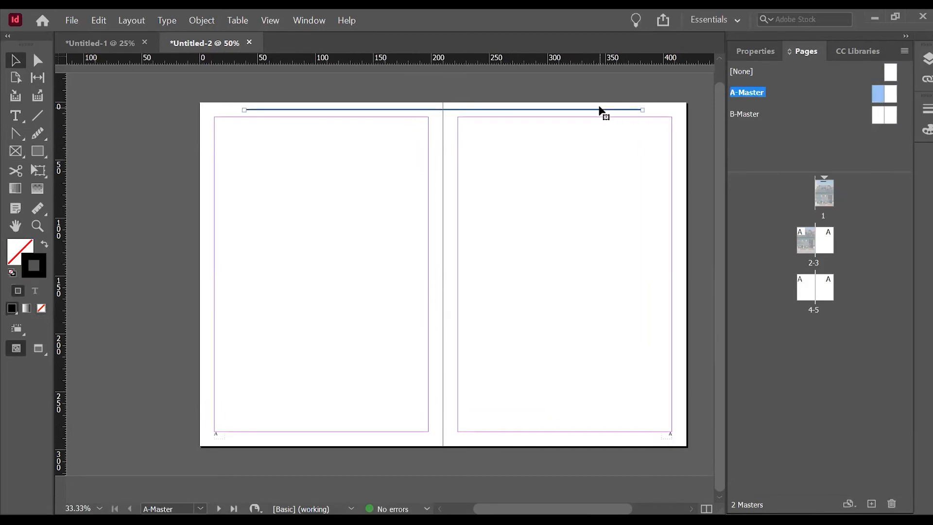
pyautogui.doubleClick(879, 117)
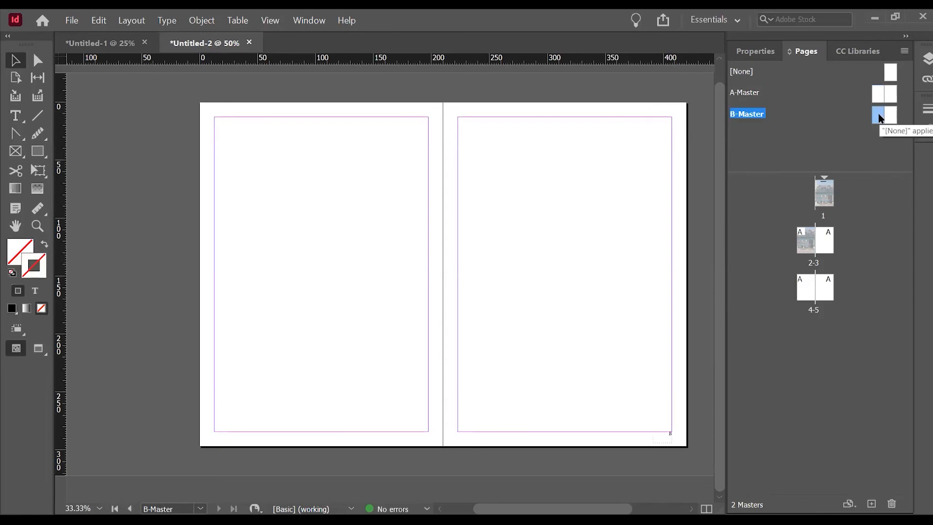
pyautogui.rightClick(437, 118)
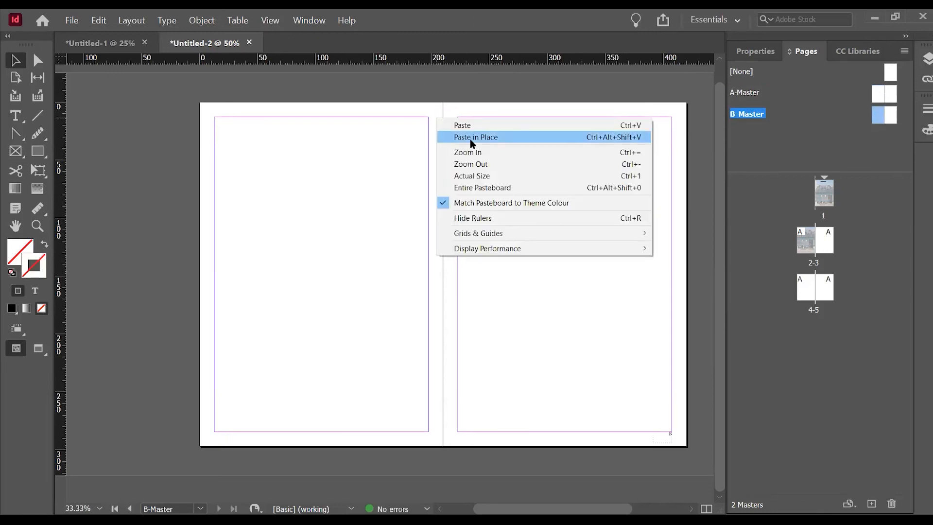
pyautogui.click(471, 139)
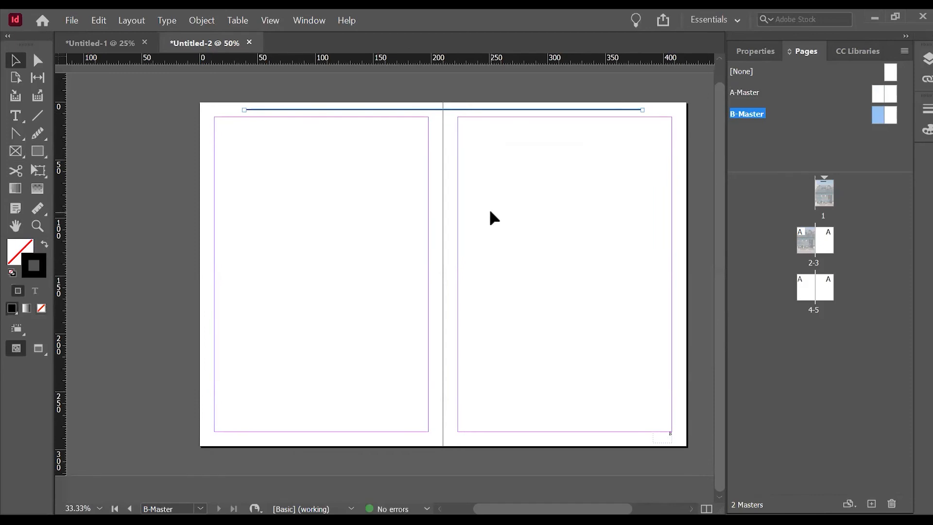
pyautogui.click(521, 183)
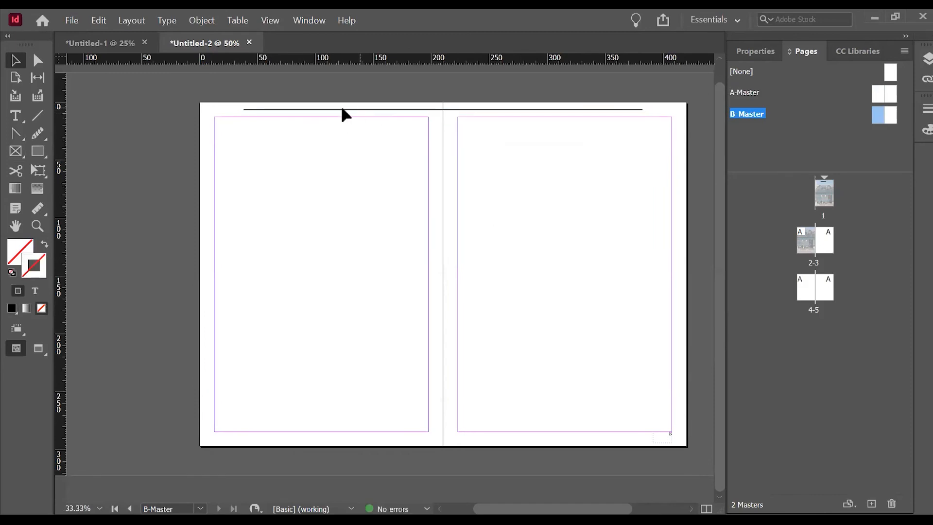
# Shorten the B-Master header line so it starts at the spine and spans only the right page.
pyautogui.click(317, 110)
pyautogui.moveTo(277, 115); pyautogui.dragTo(440, 122)
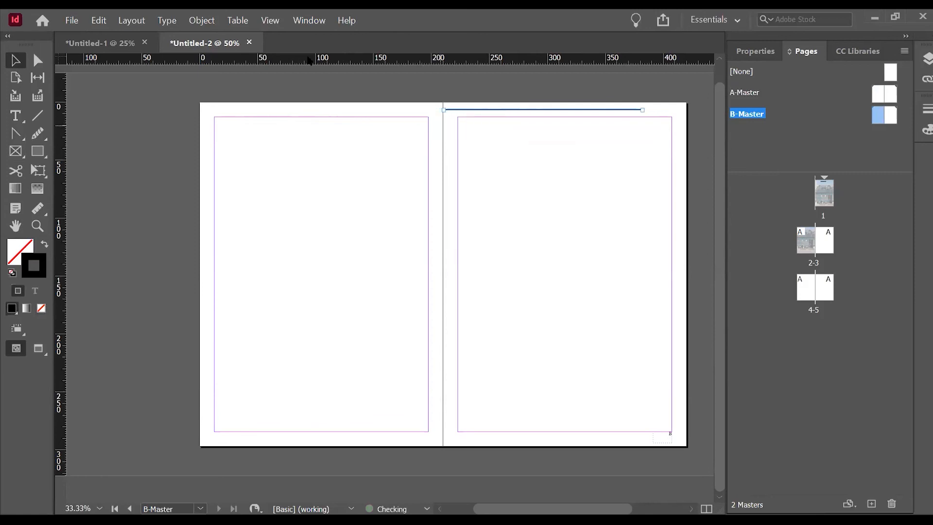
pyautogui.click(433, 274)
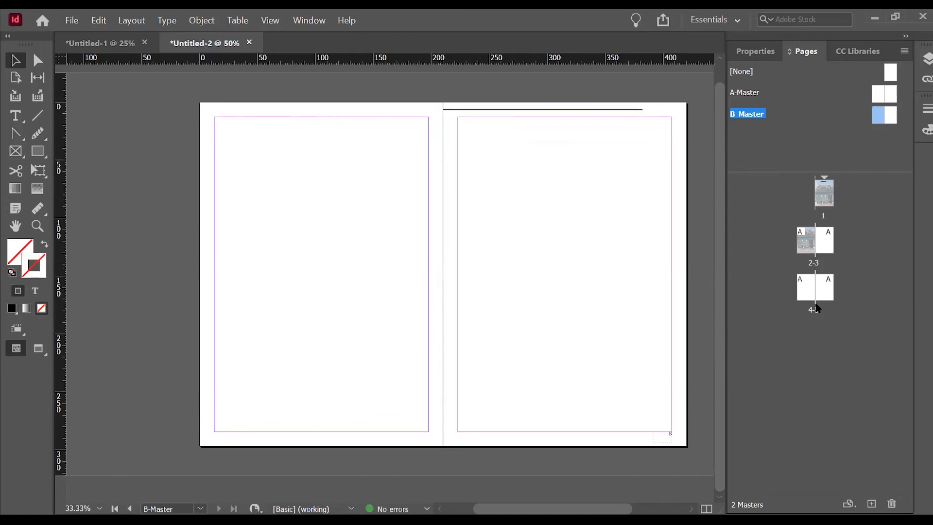
# Apply B-Master to pages 2-3.
pyautogui.click(806, 254)
pyautogui.doubleClick(806, 253)
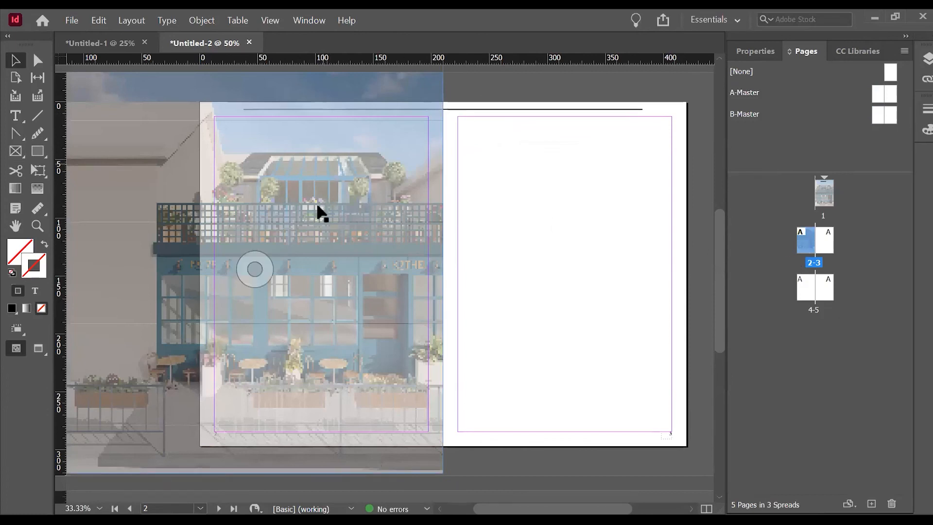
pyautogui.rightClick(808, 241)
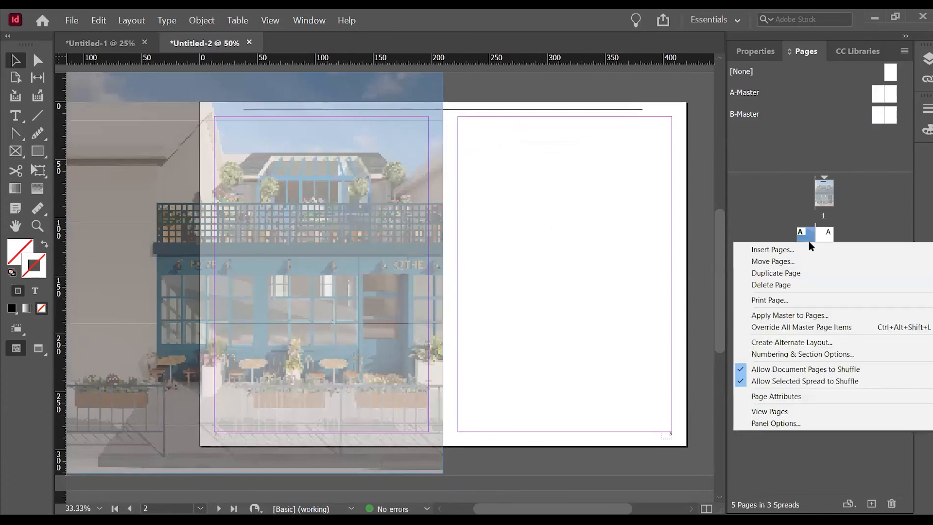
pyautogui.click(807, 315)
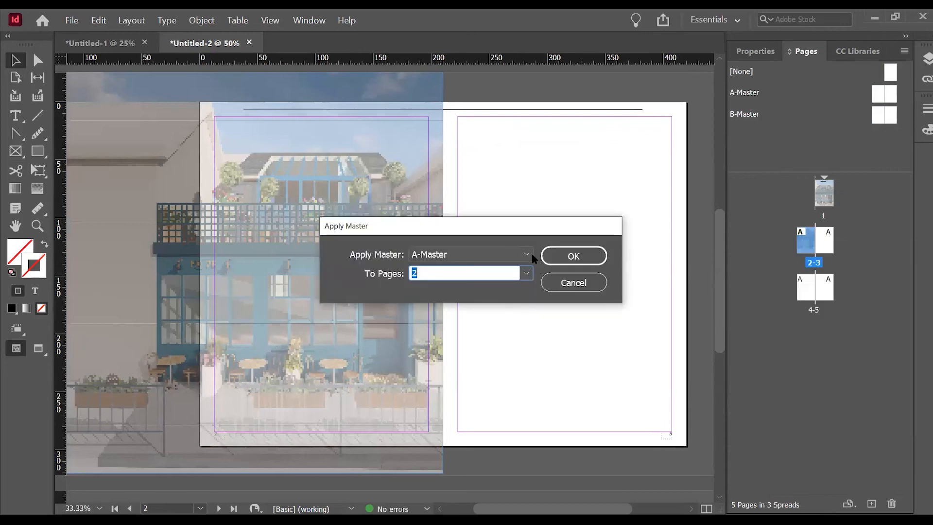
pyautogui.click(528, 256)
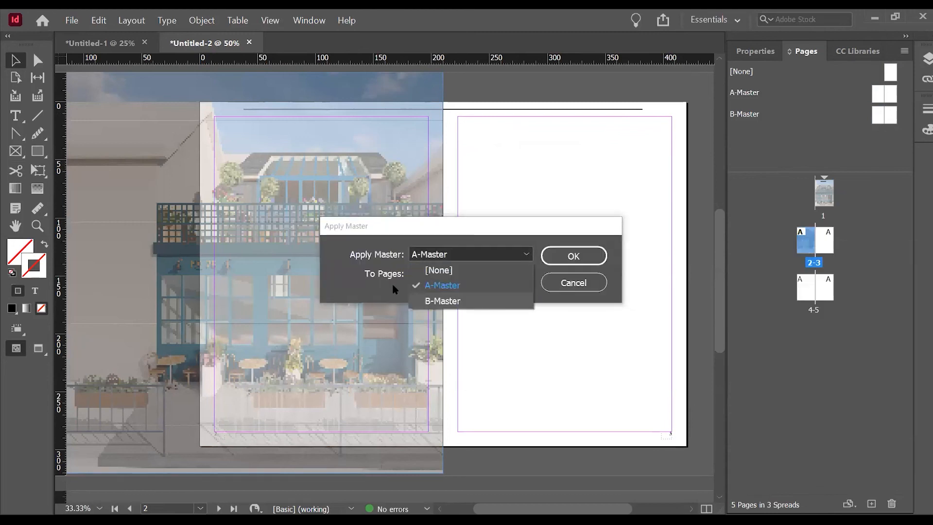
pyautogui.click(425, 300)
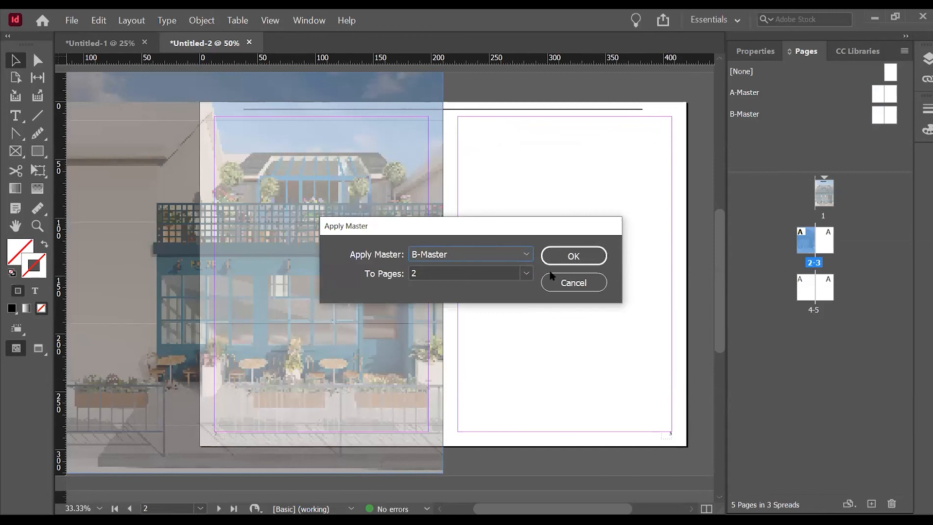
pyautogui.click(498, 269)
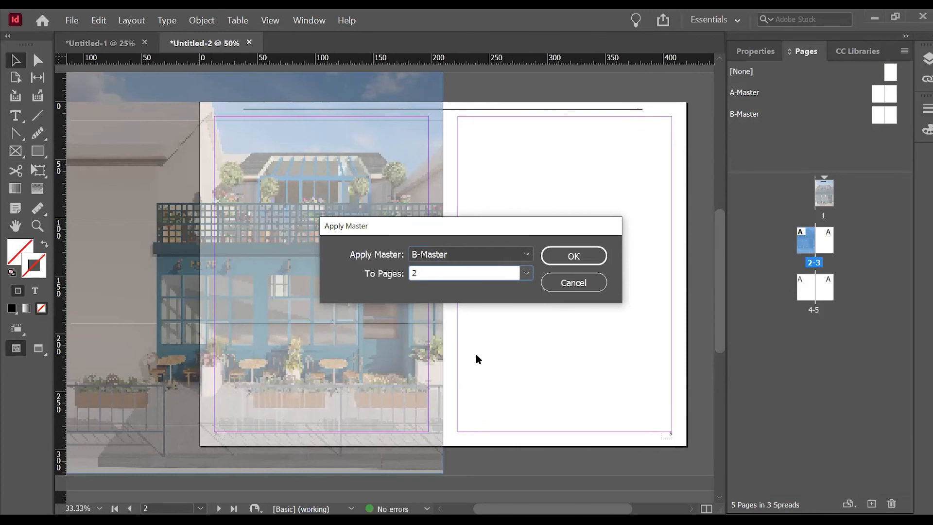
pyautogui.write('-3')
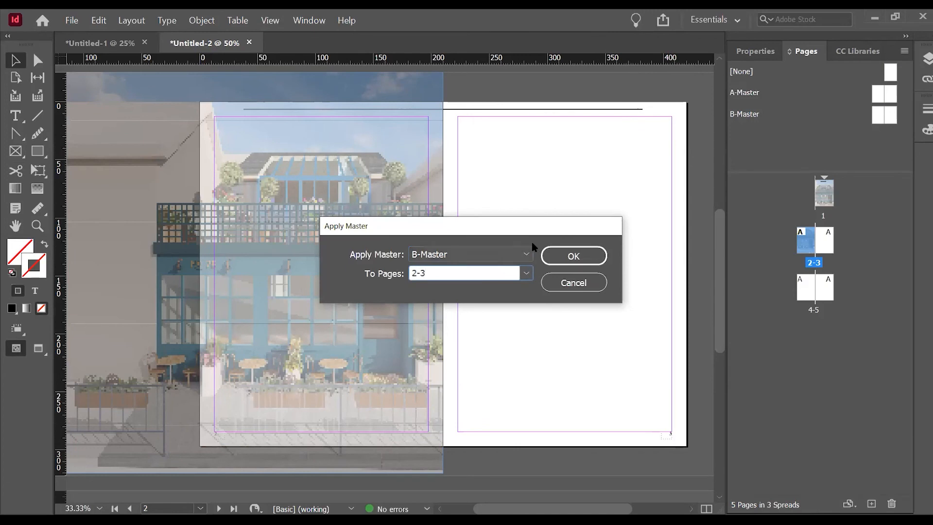
pyautogui.click(573, 256)
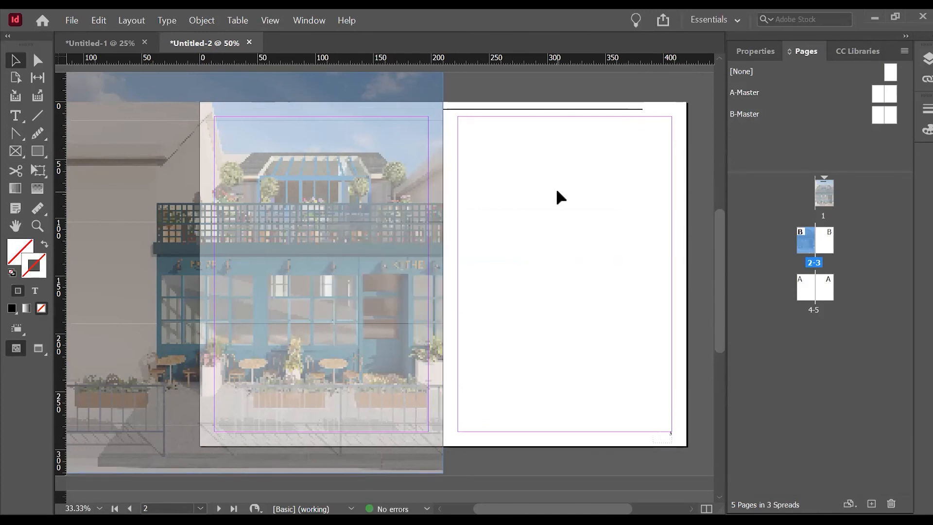
# Examine the header line and page number on spread 2-3, including in full-screen presentation mode.
pyautogui.scroll(5, 613, 301)
pyautogui.scroll(-2, 598, 290)
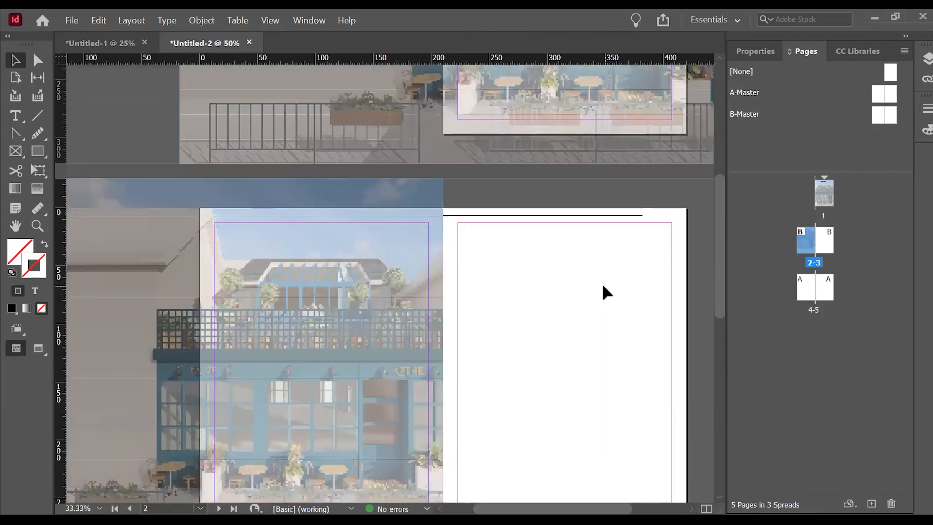
pyautogui.scroll(-5, 400, 173)
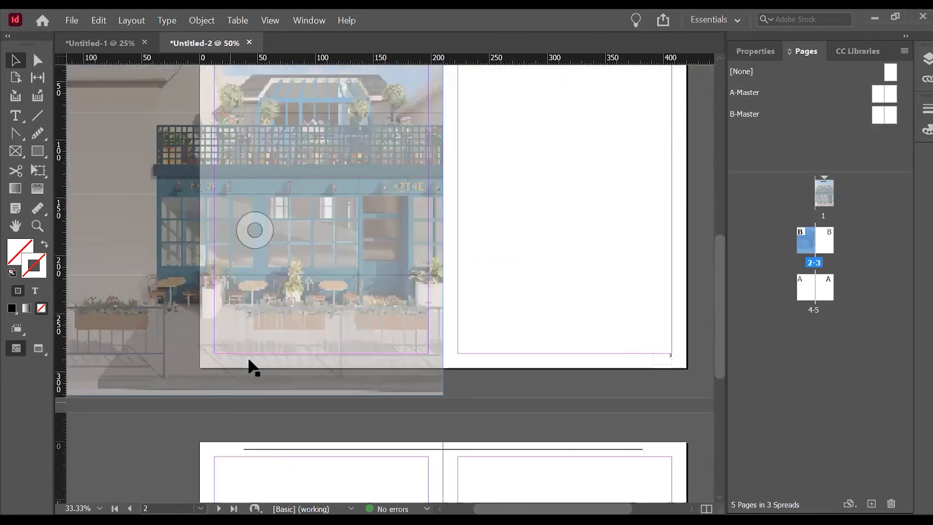
pyautogui.scroll(2, 189, 387)
pyautogui.scroll(-4, 196, 340)
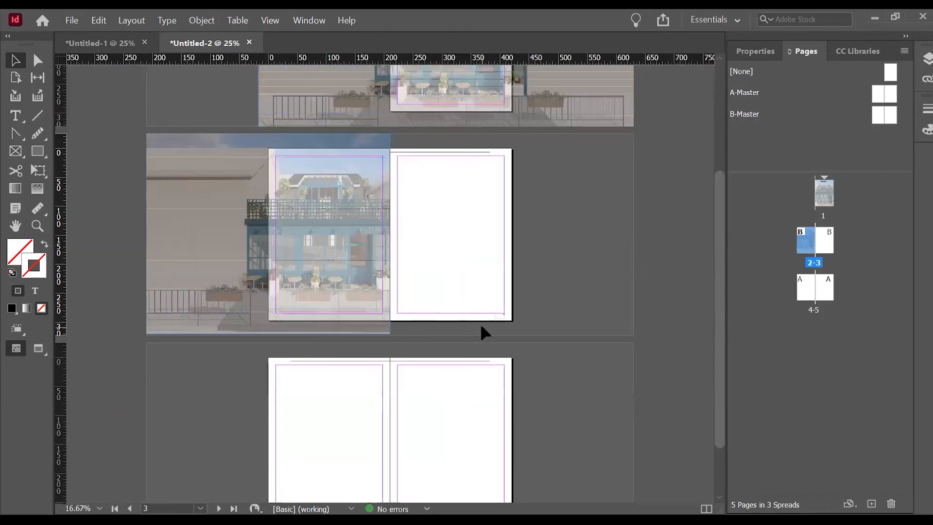
pyautogui.hotkey('shift', 'w')
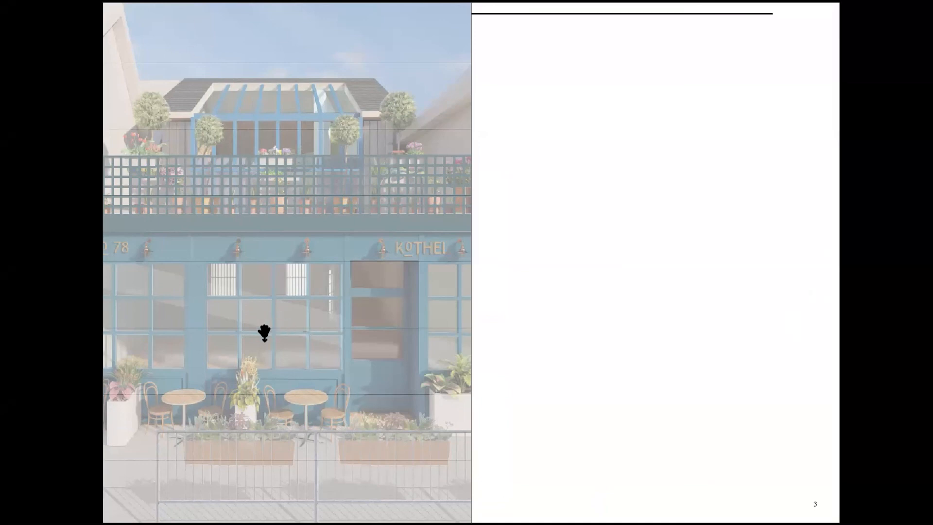
pyautogui.press('Escape')
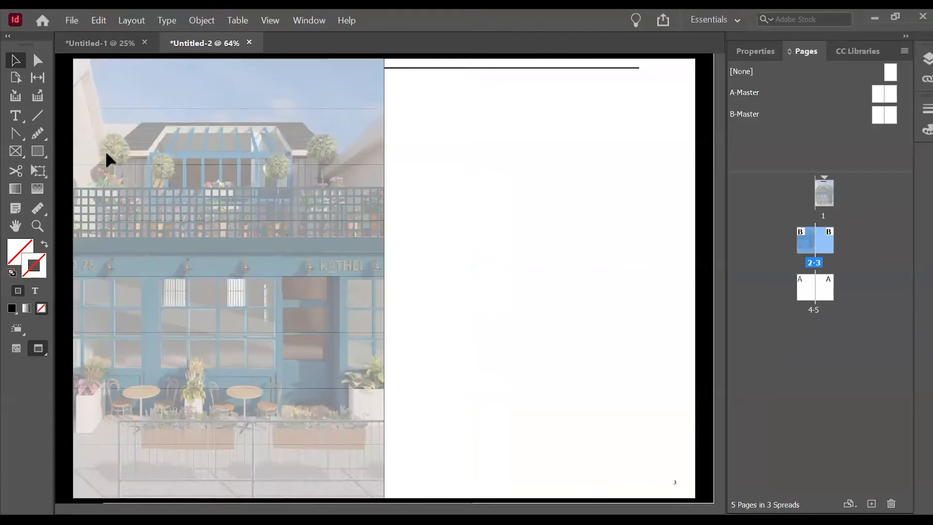
# Export all pages as spreads to an Adobe PDF (Print) file named Untitled-2 on the Desktop.
pyautogui.click(73, 20)
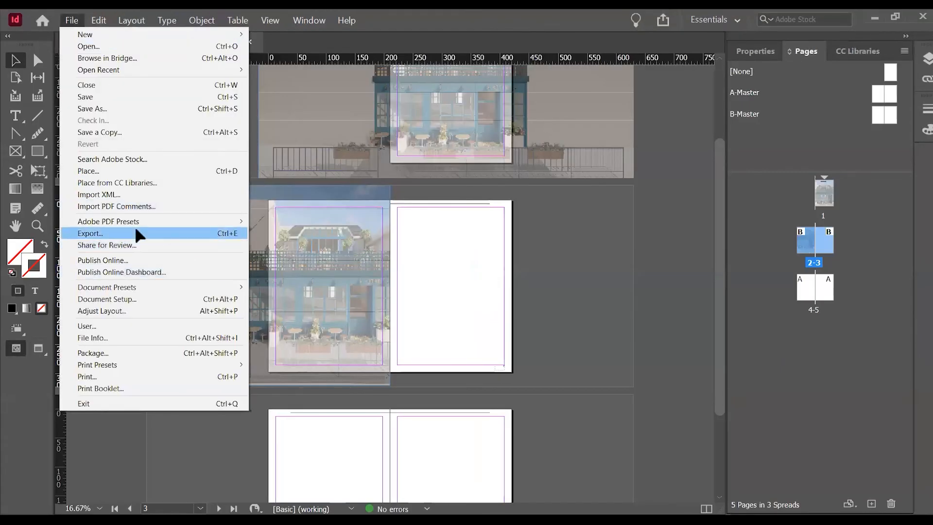
pyautogui.moveTo(133, 219)
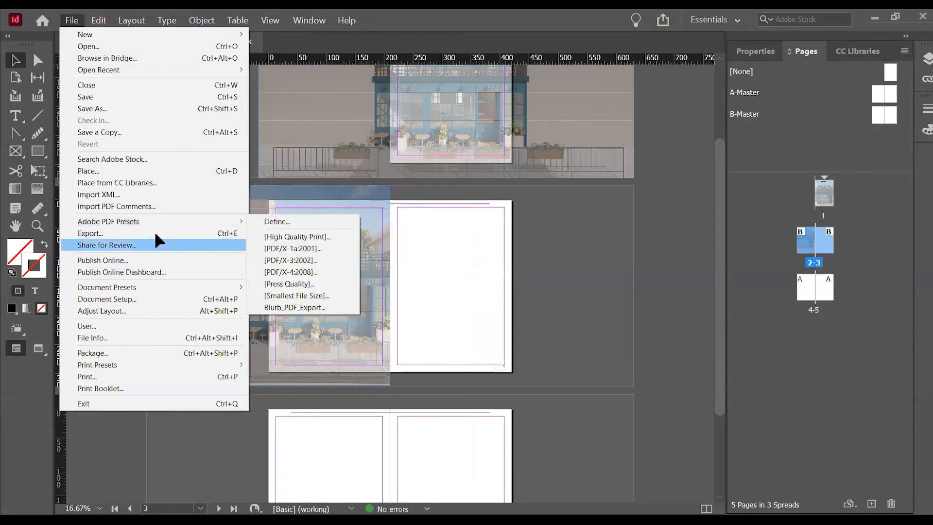
pyautogui.click(156, 232)
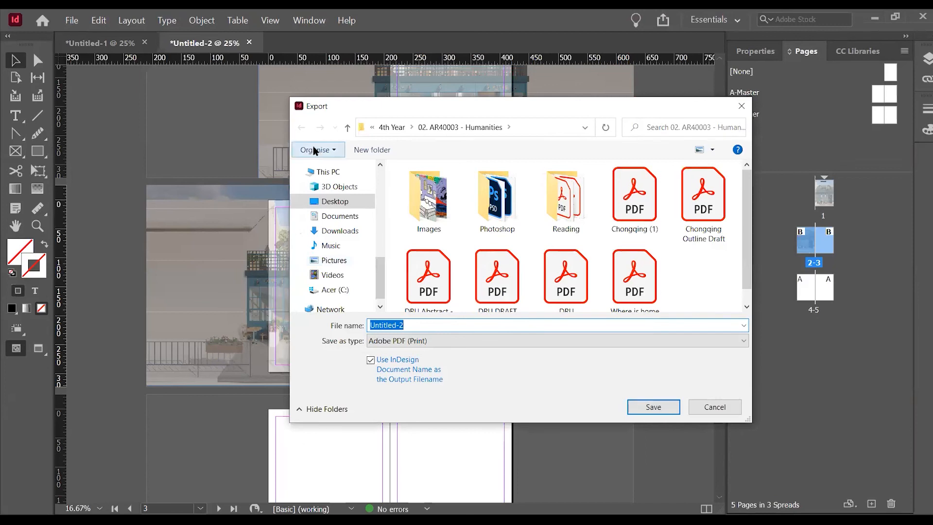
pyautogui.click(359, 200)
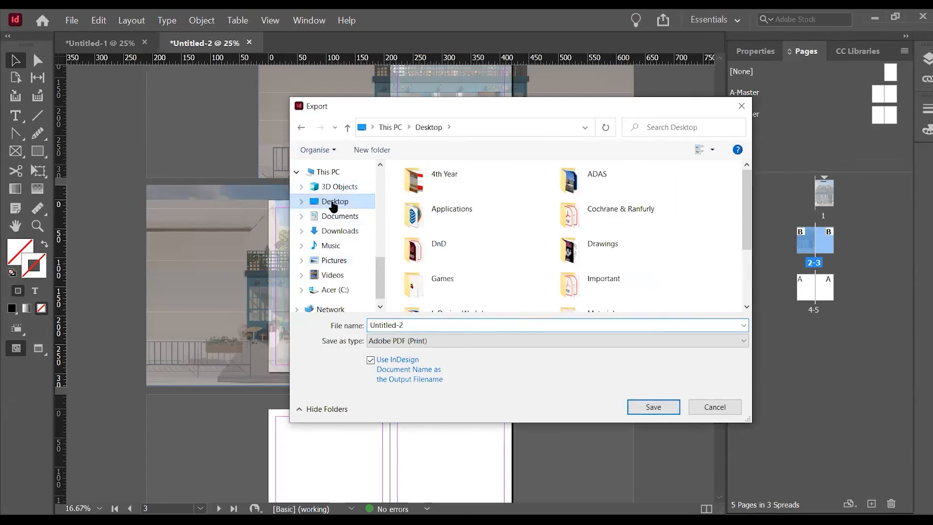
pyautogui.click(653, 407)
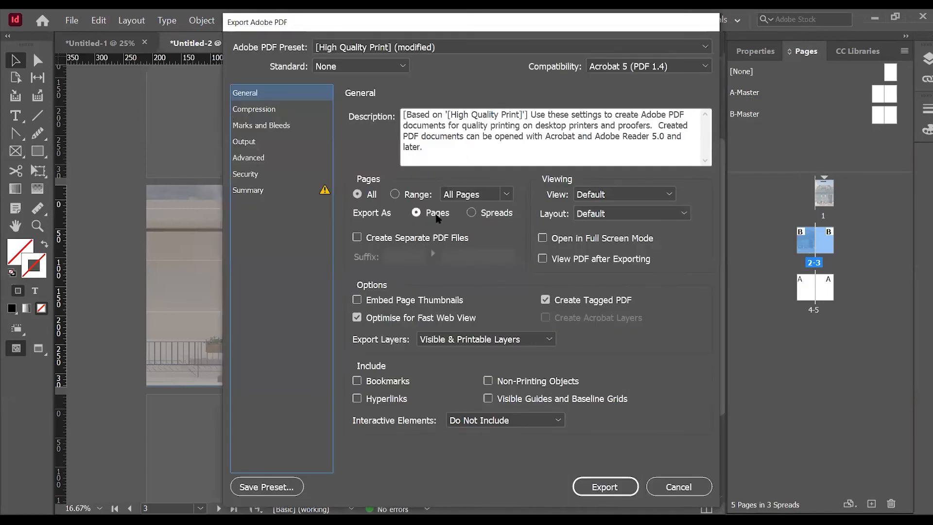
pyautogui.click(495, 215)
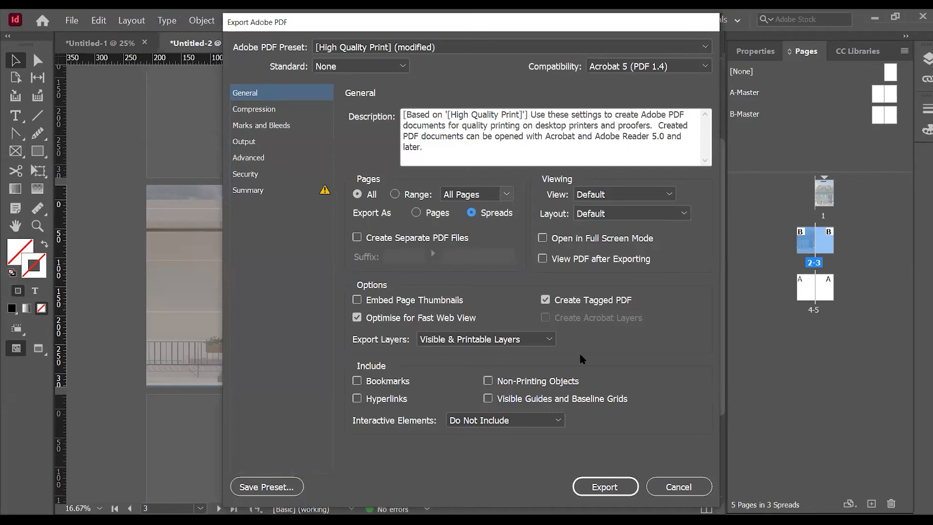
pyautogui.click(618, 488)
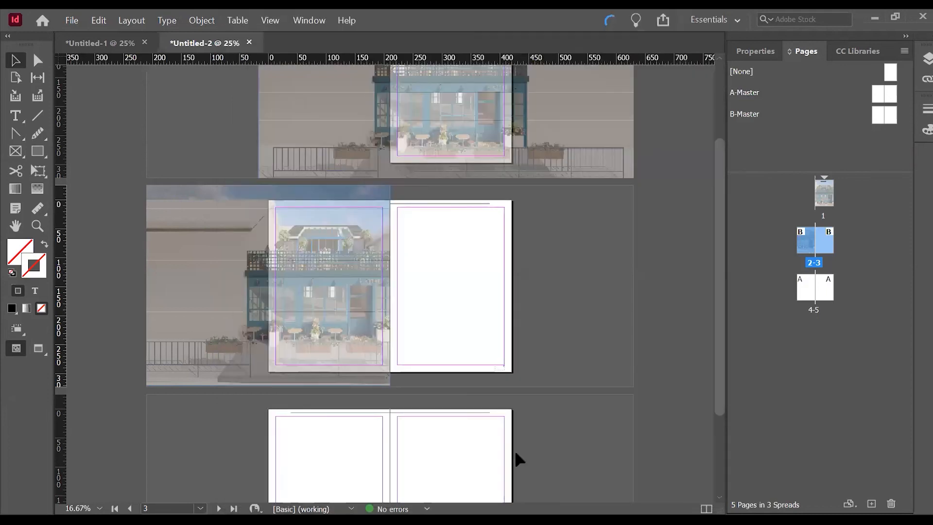